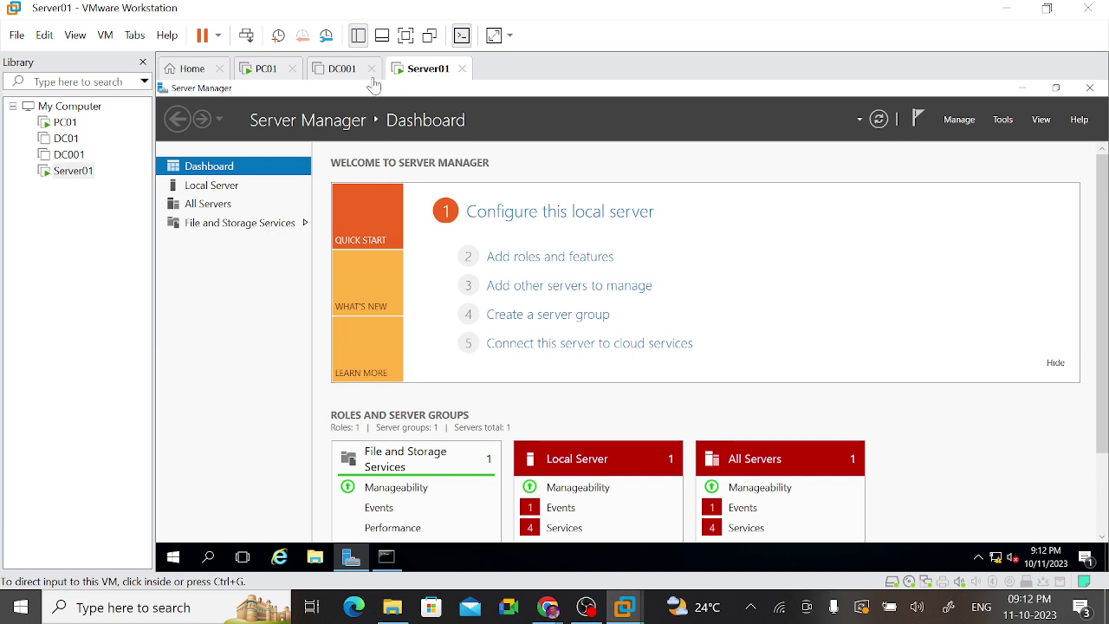
Step: Power on the DC001 virtual machine, then go back to Server01's dashboard
left_click(344, 73)
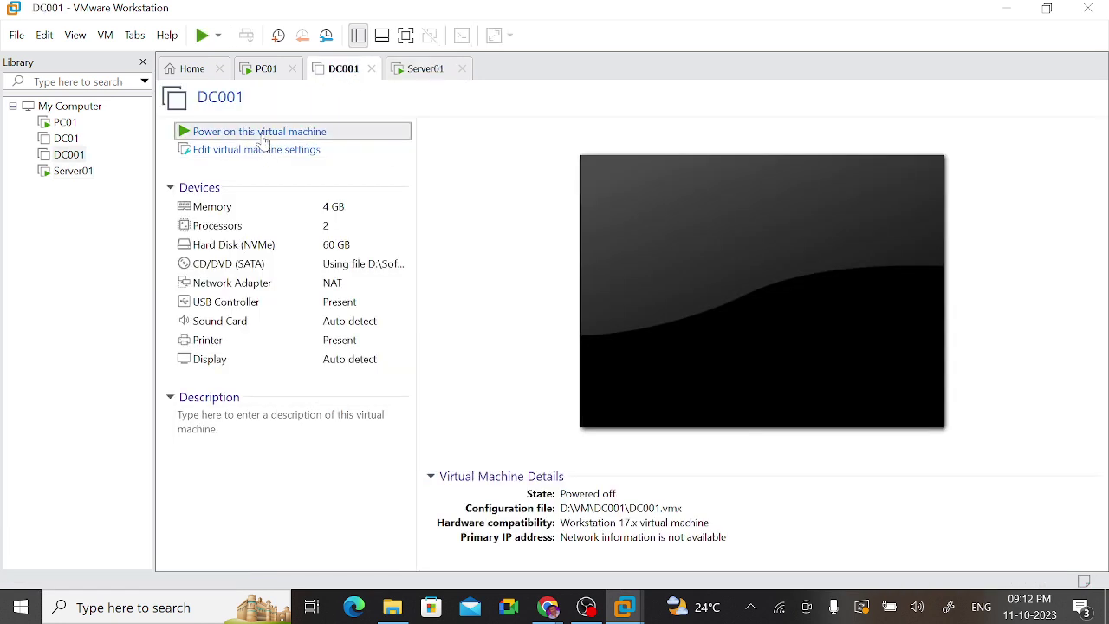
left_click(262, 134)
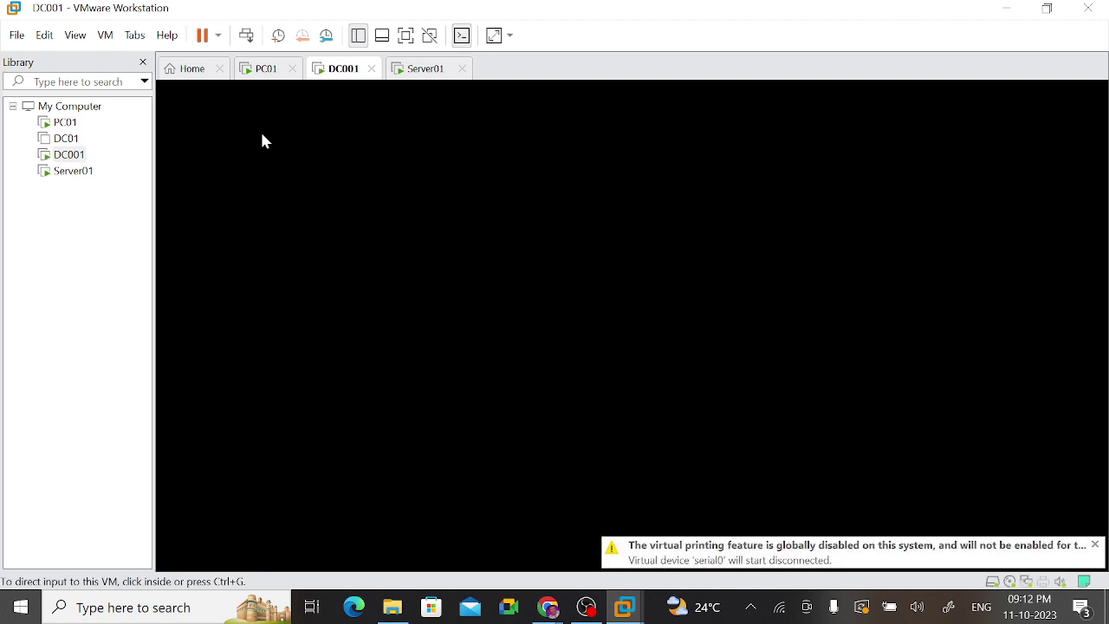
left_click(425, 73)
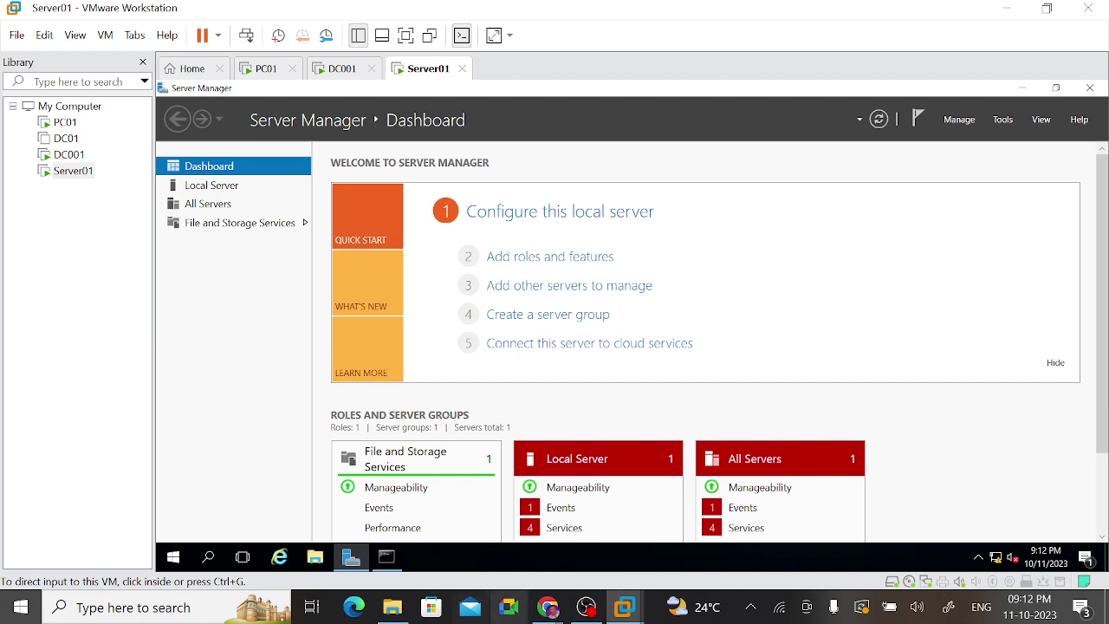
Step: Clear the Server01 command prompt, run hostname, and copy the printed host name
left_click(387, 560)
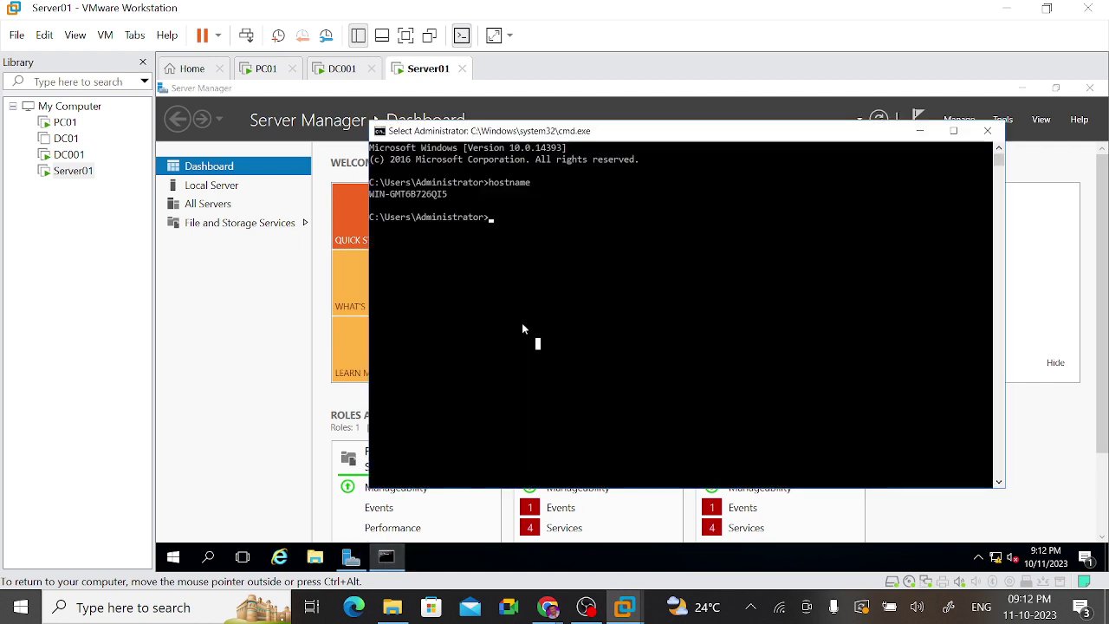
type("cls")
key("Return")
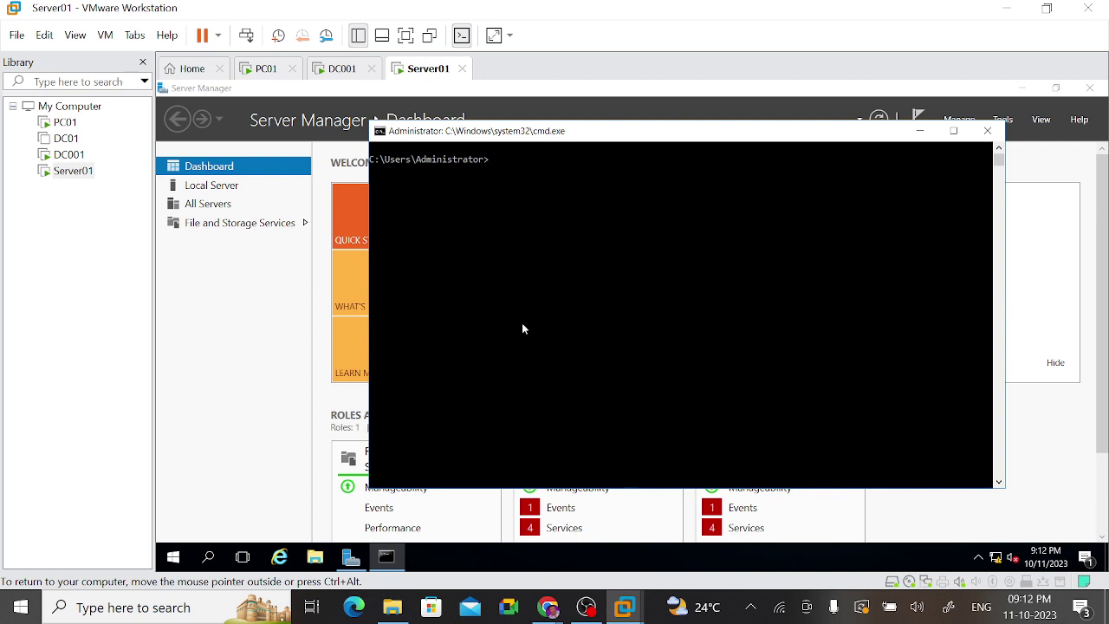
type("hostname")
key("Return")
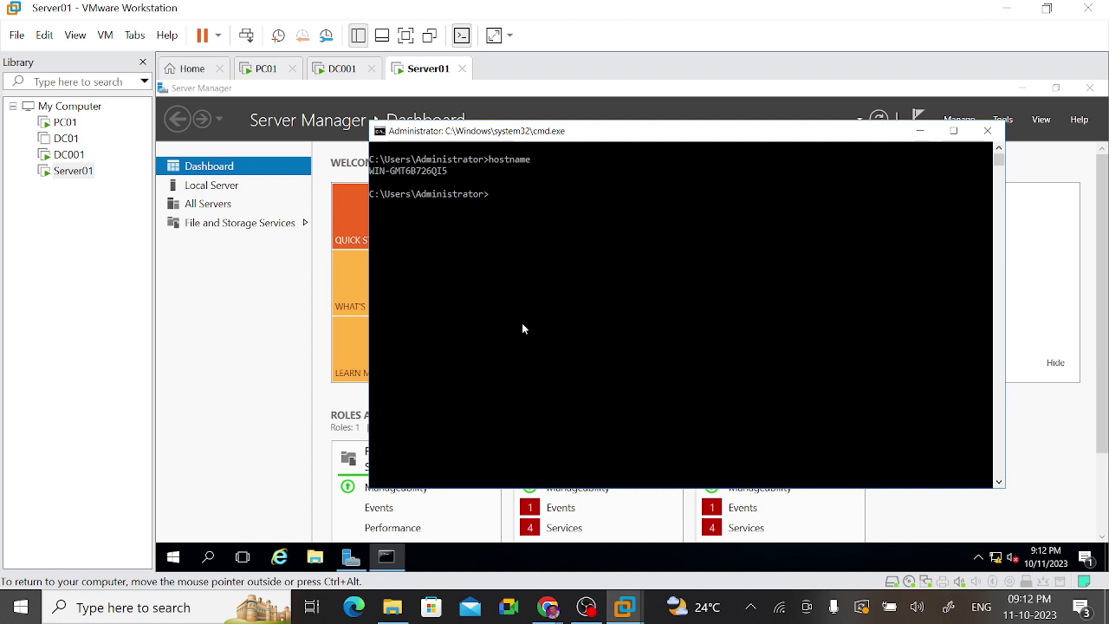
left_click(451, 172)
left_click_drag(451, 172, 369, 172)
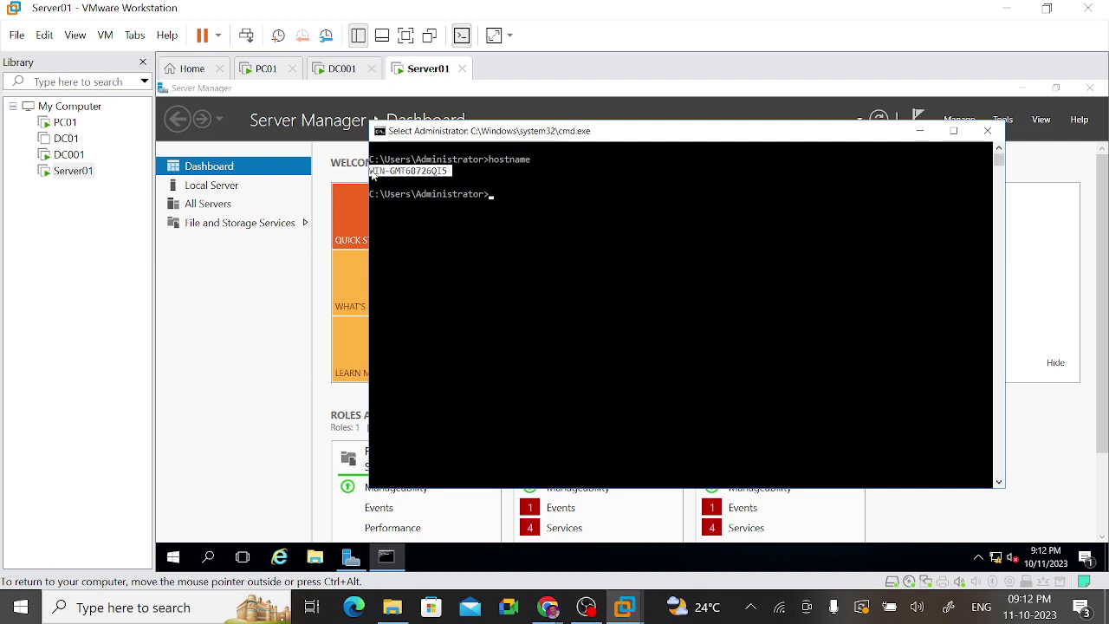
left_click(489, 250)
left_click_drag(451, 178, 376, 175)
right_click(594, 303)
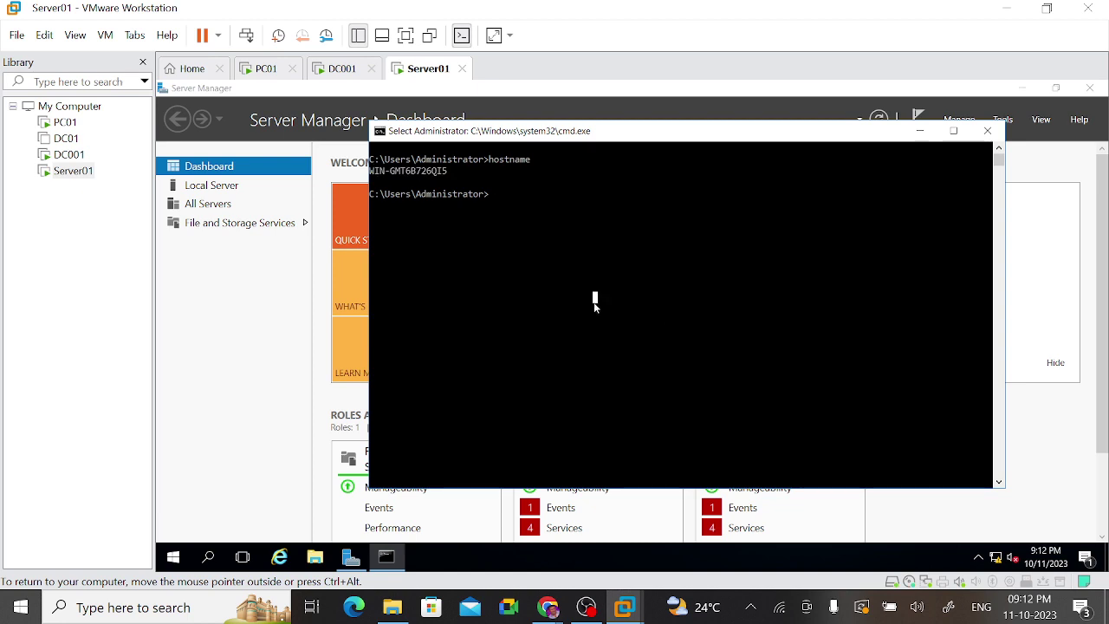
Step: Run ipconfig /all and highlight the Autoconfiguration IPv4 Address 169.254.207.17
type("ipc")
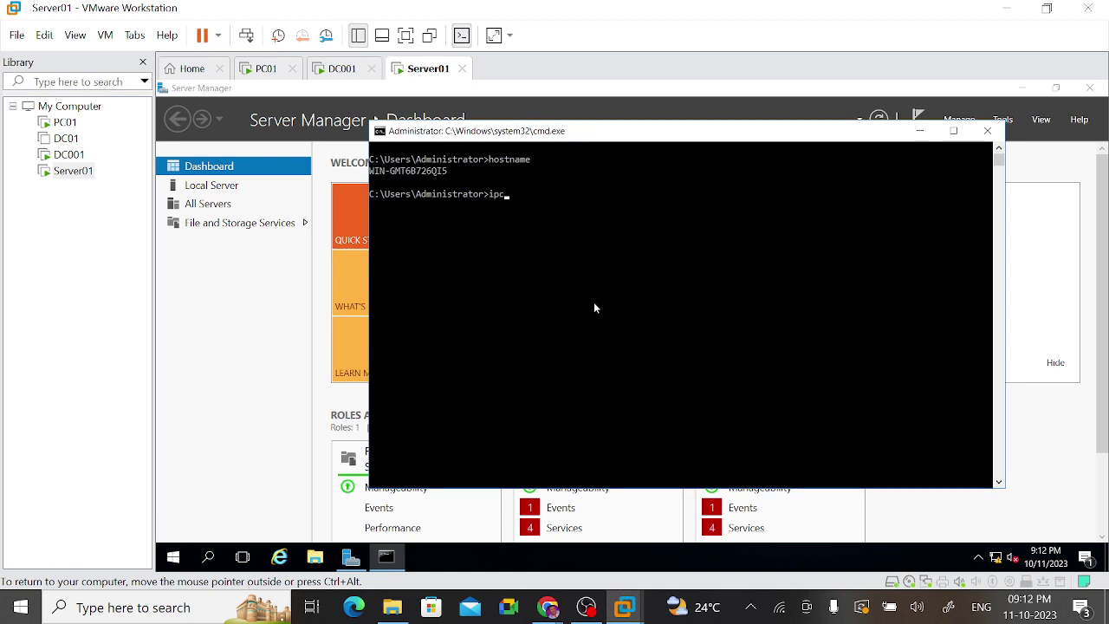
type("onfig /all")
key("Return")
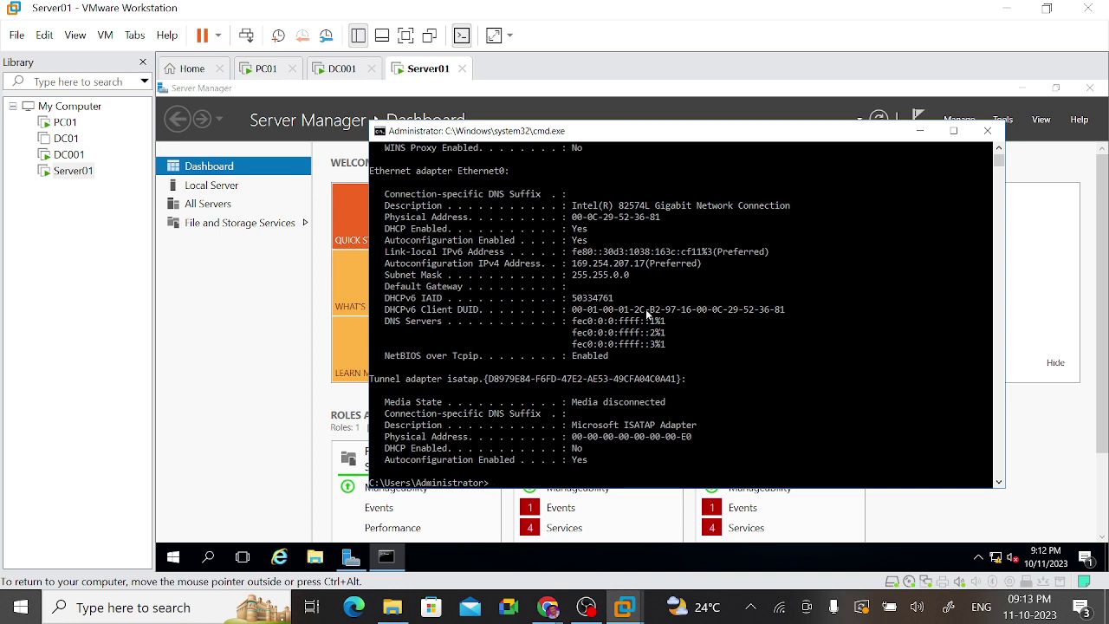
left_click_drag(848, 281, 847, 414)
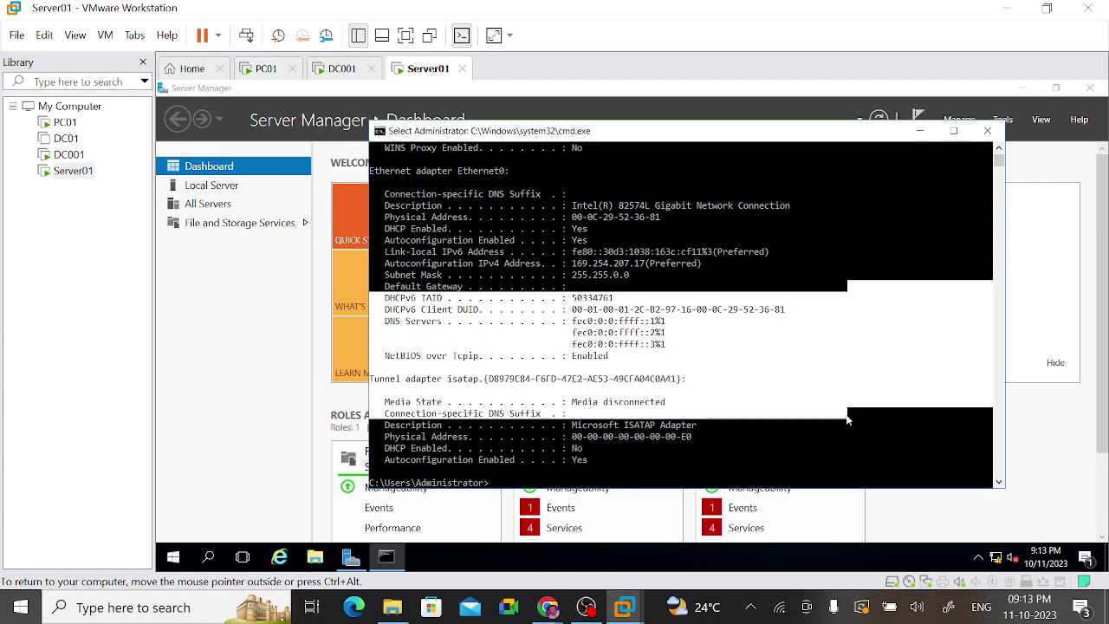
left_click(999, 149)
left_click(999, 149)
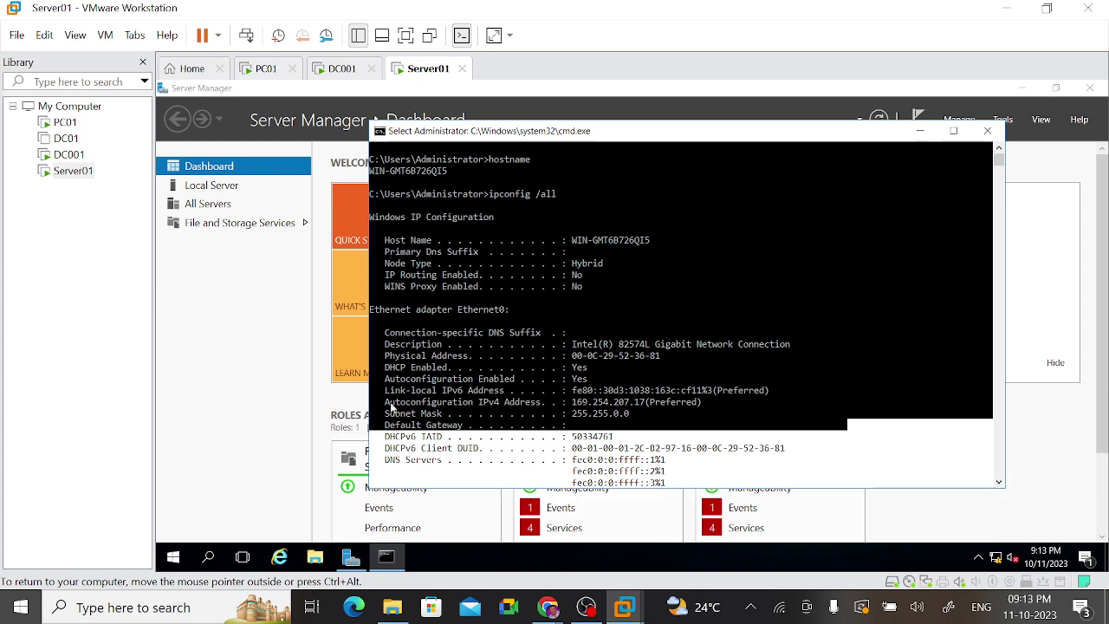
left_click_drag(389, 404, 546, 404)
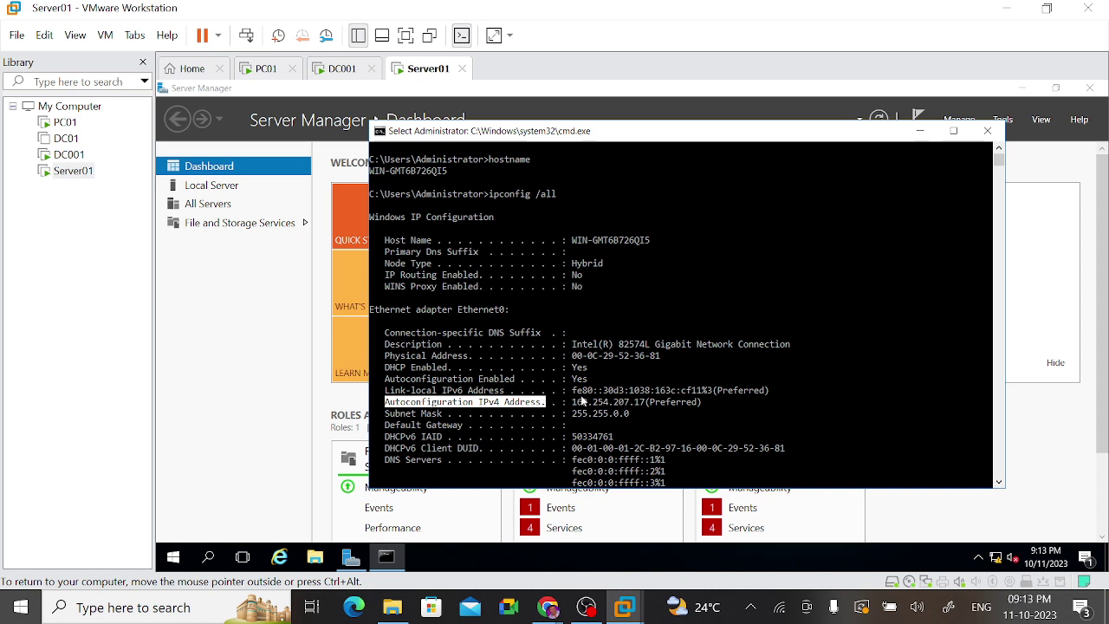
left_click_drag(573, 403, 647, 409)
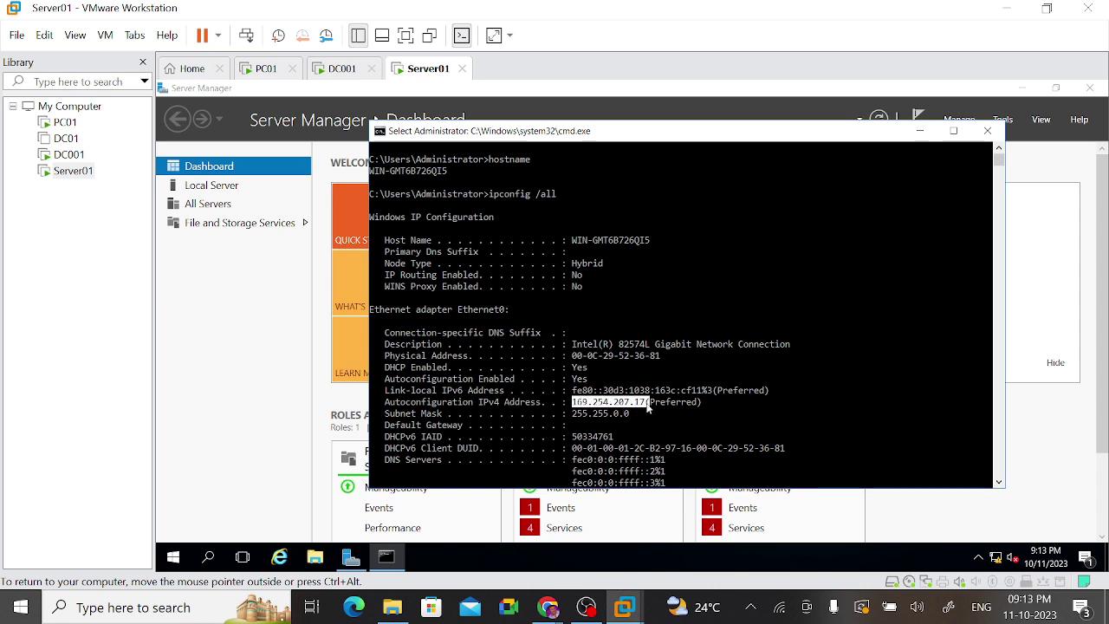
left_click(585, 413)
mouse_move(585, 413)
left_mouse_down()
mouse_move(575, 413)
mouse_move(582, 405)
left_mouse_up()
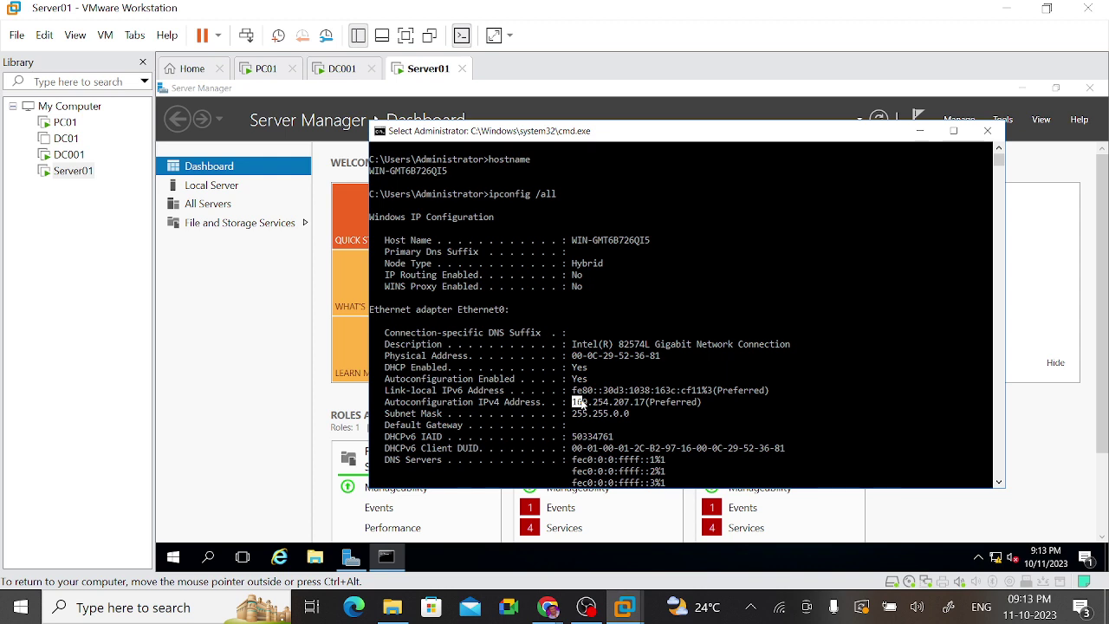
left_click(646, 412)
left_click_drag(574, 403, 590, 413)
left_click(679, 459)
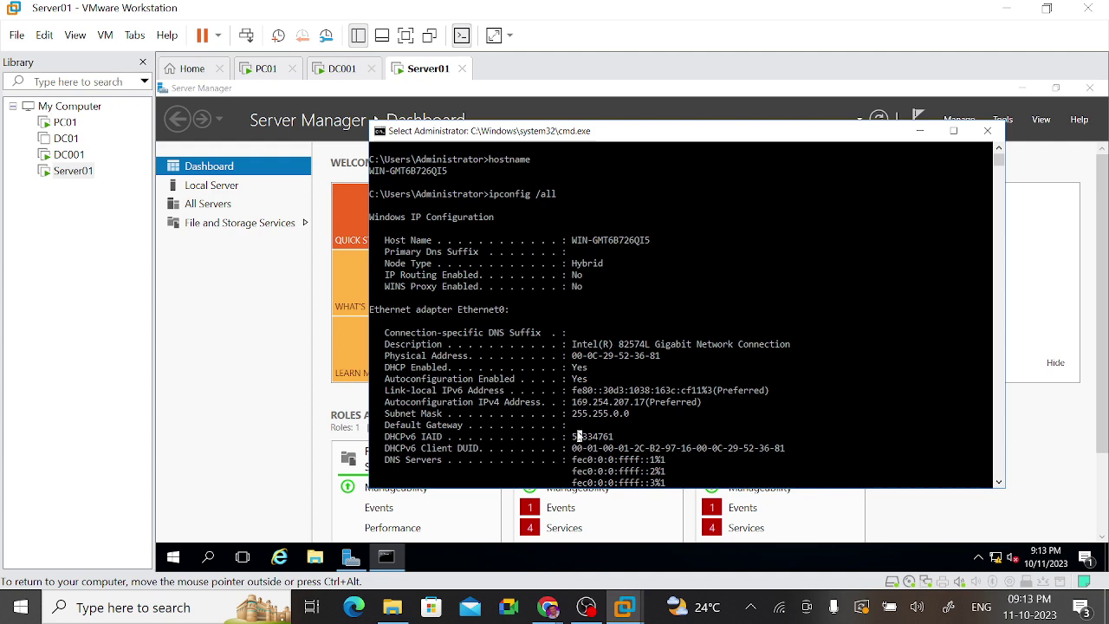
Step: Sign in to DC001 with Ctrl+Alt+Del and the administrator password
left_click(338, 74)
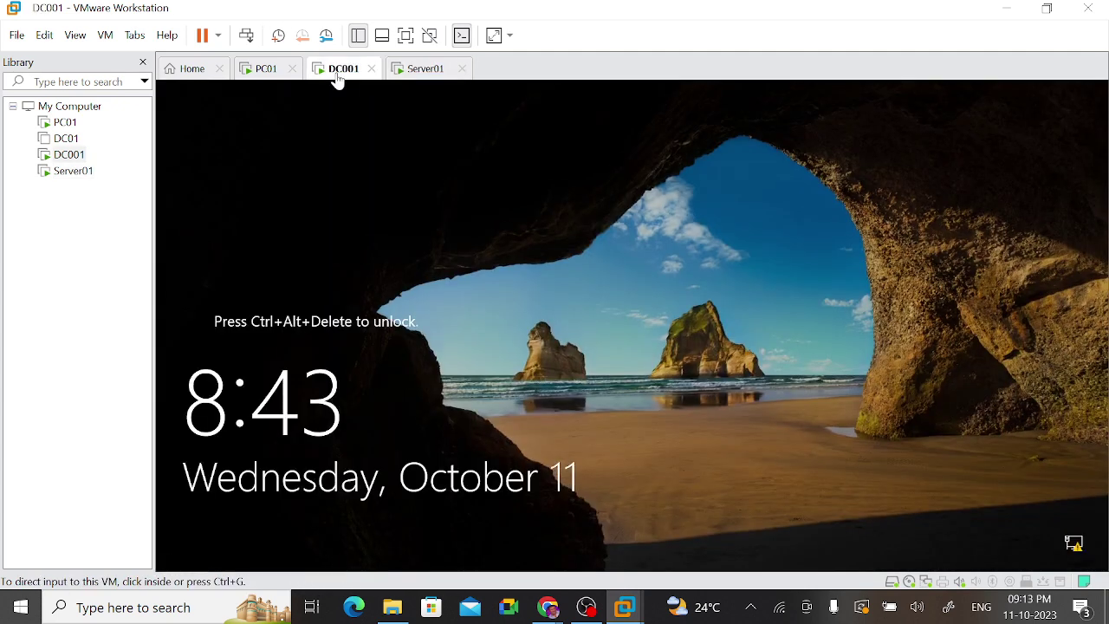
right_click(338, 76)
left_click(398, 164)
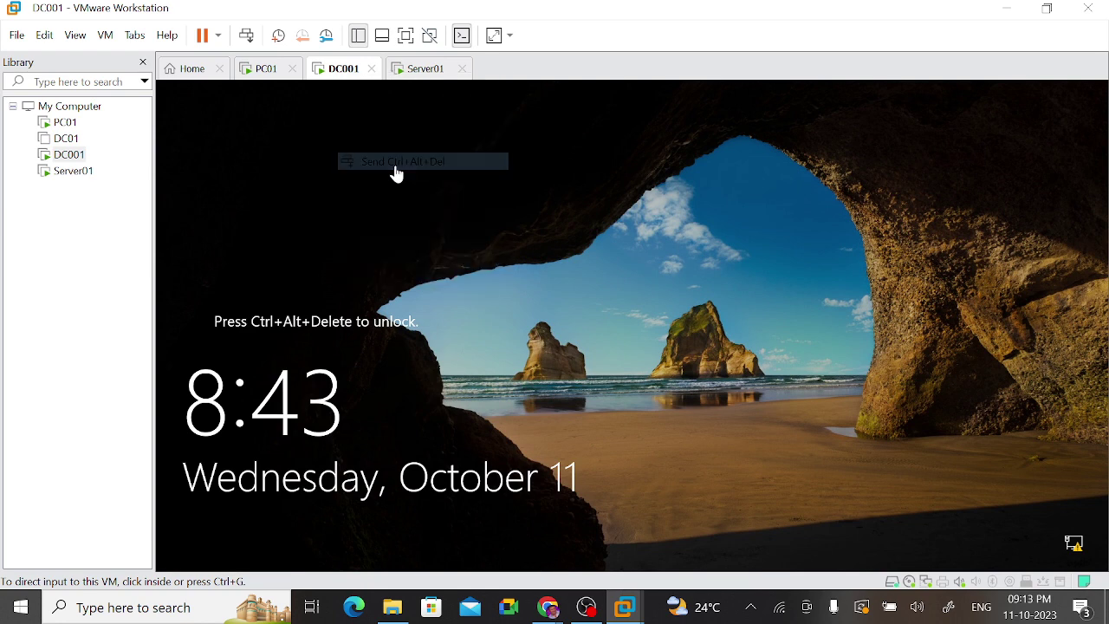
left_click(604, 389)
type("●●●●●●●●●●●")
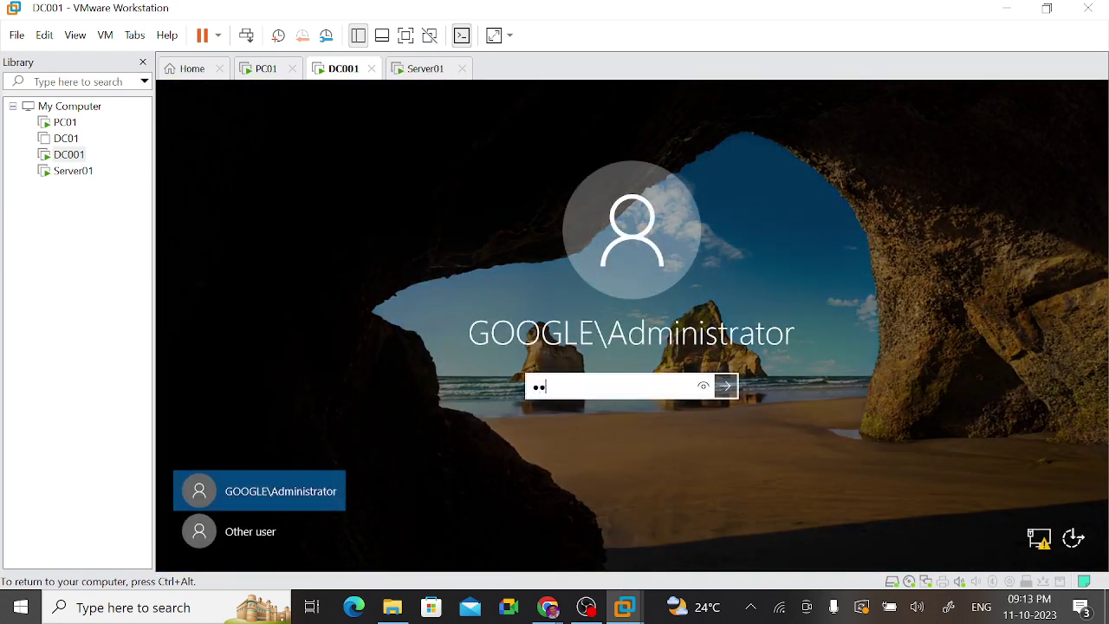
key("Return")
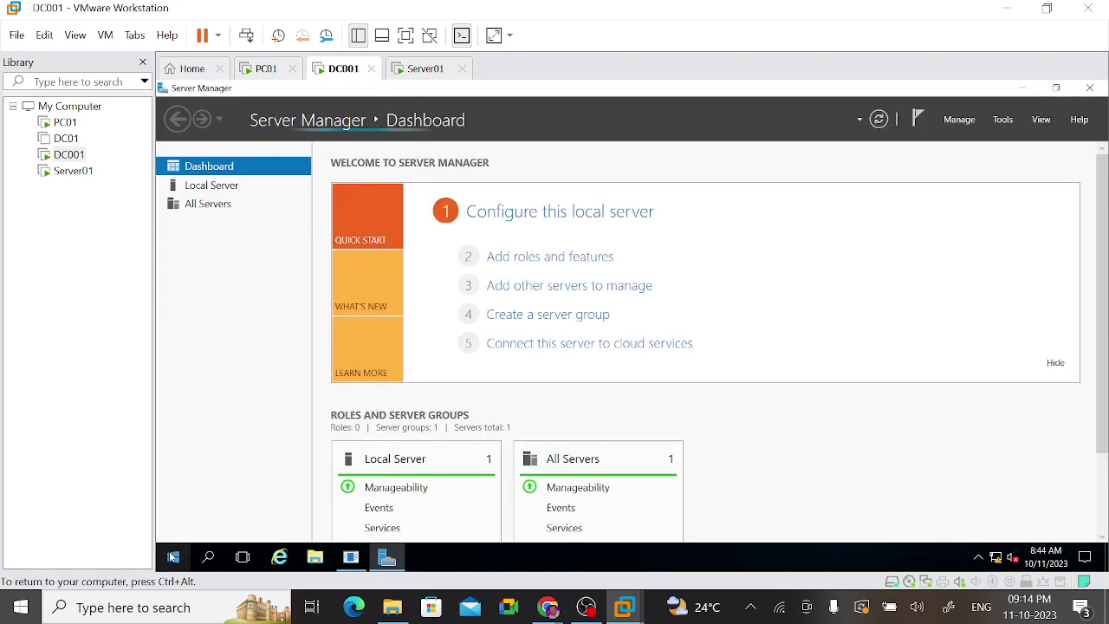
Step: Run ipconfig on DC001 to confirm 192.168.190.30, then return to Server01
right_click(172, 556)
left_click(201, 484)
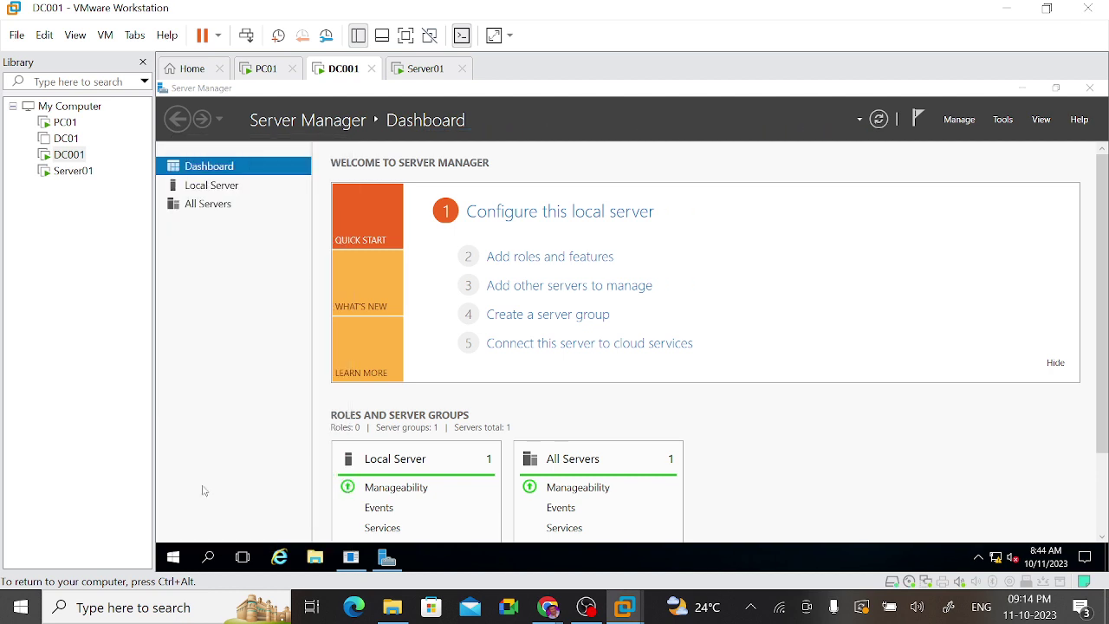
key("Return")
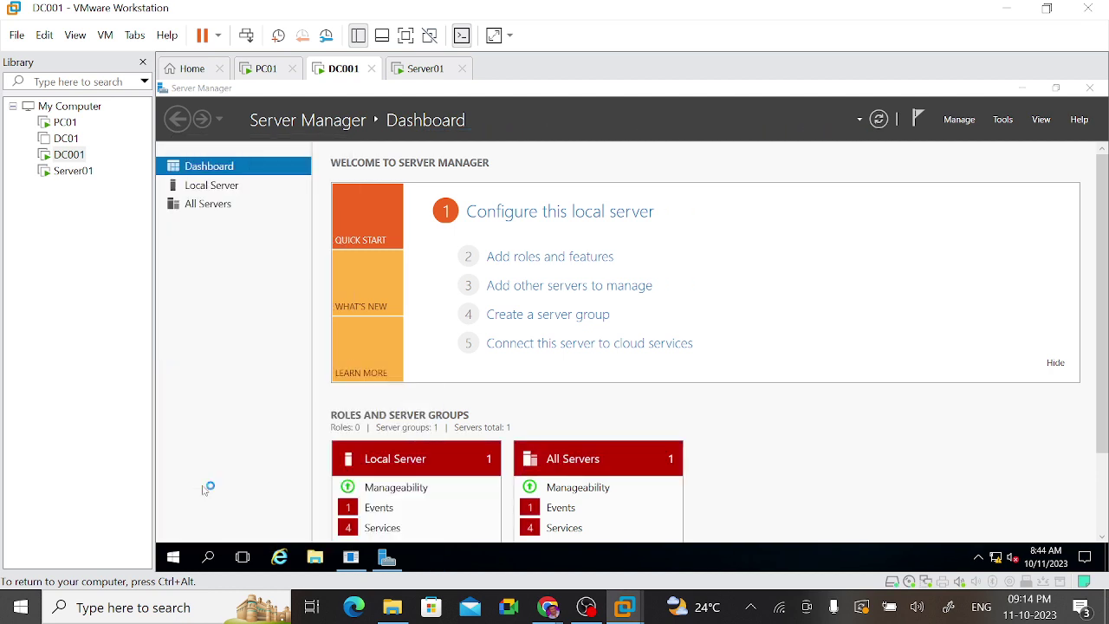
type("ipc")
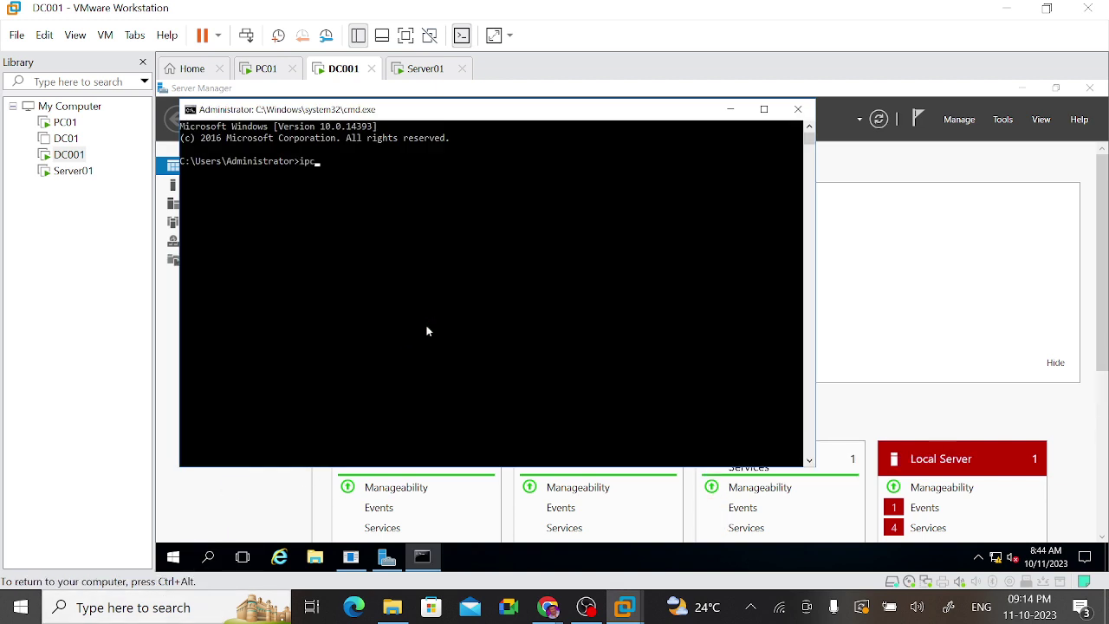
type("onfig")
key("Return")
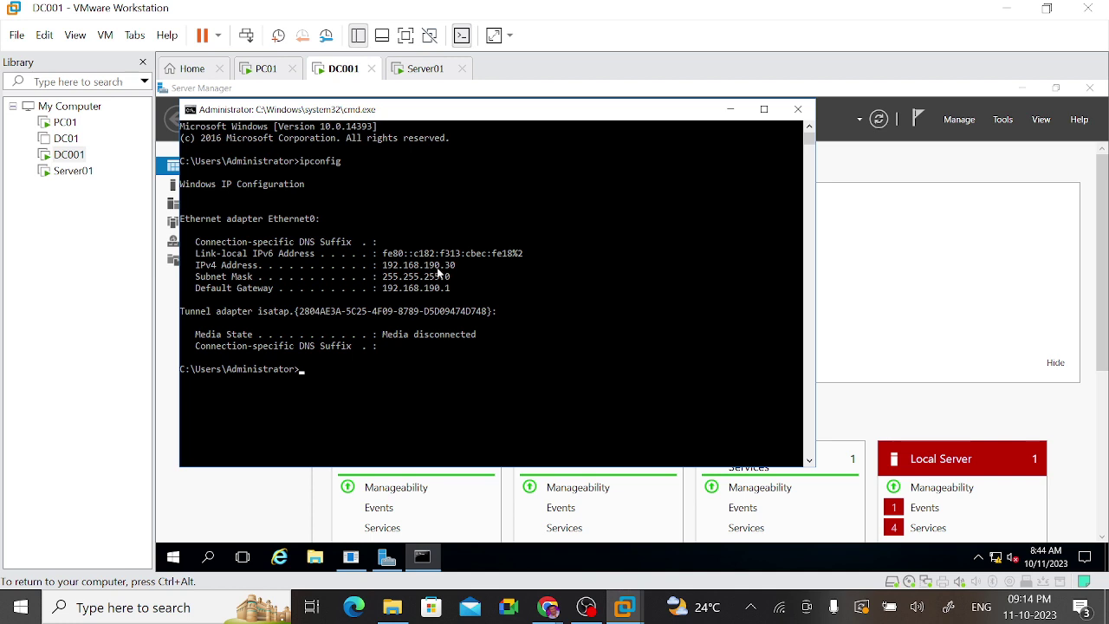
left_click(426, 80)
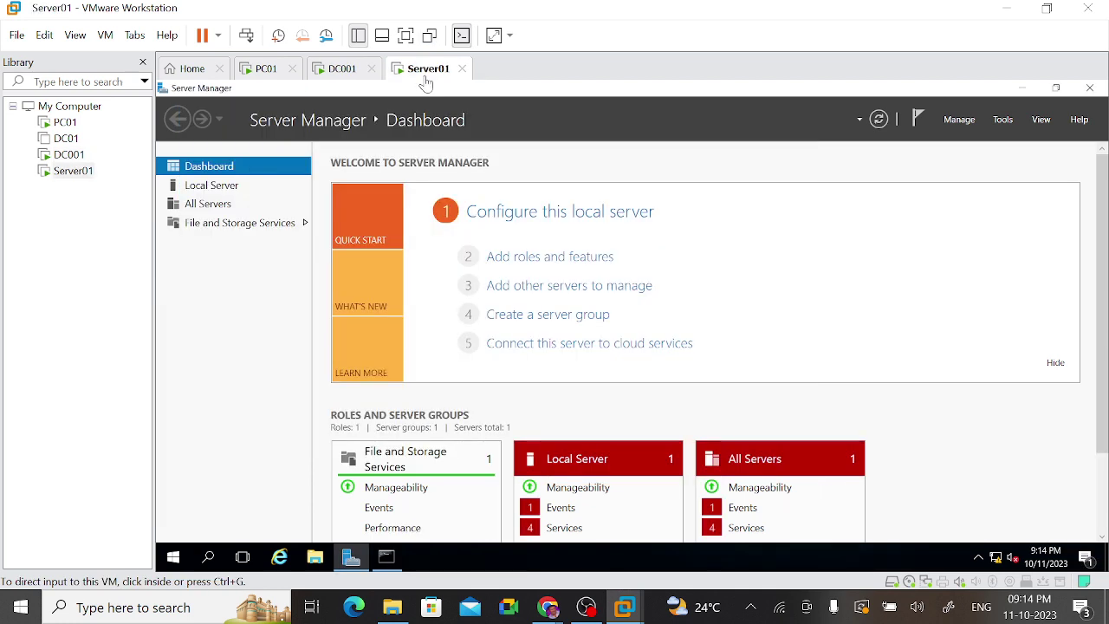
Step: On Server01, clear cmd and open network connections with ncpa.cpl, then close it
left_click(390, 558)
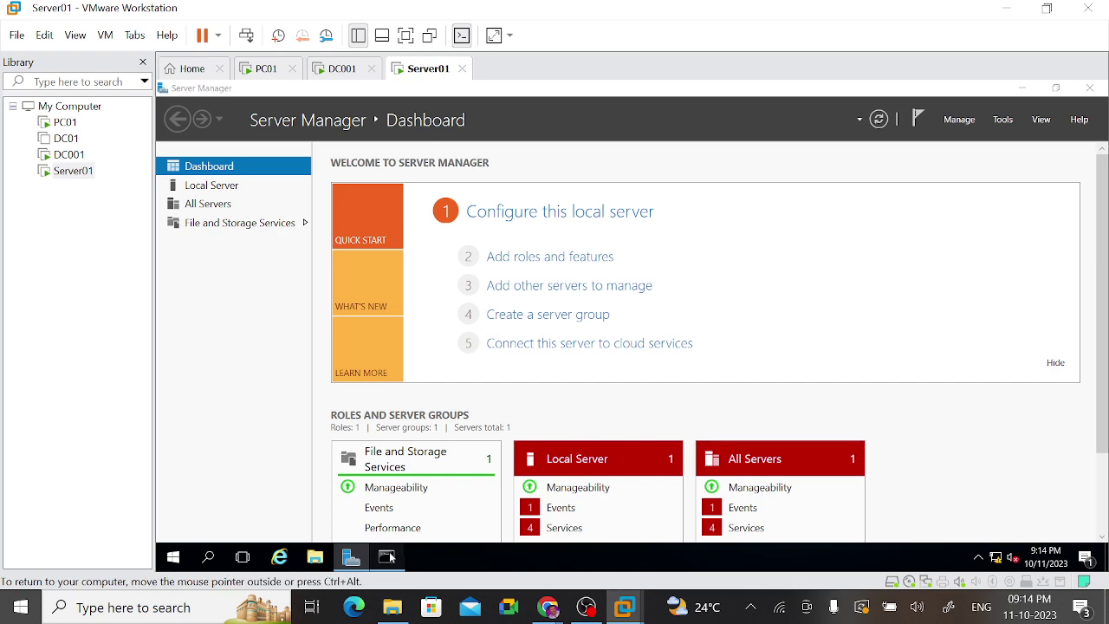
left_click(389, 557)
left_click(599, 264)
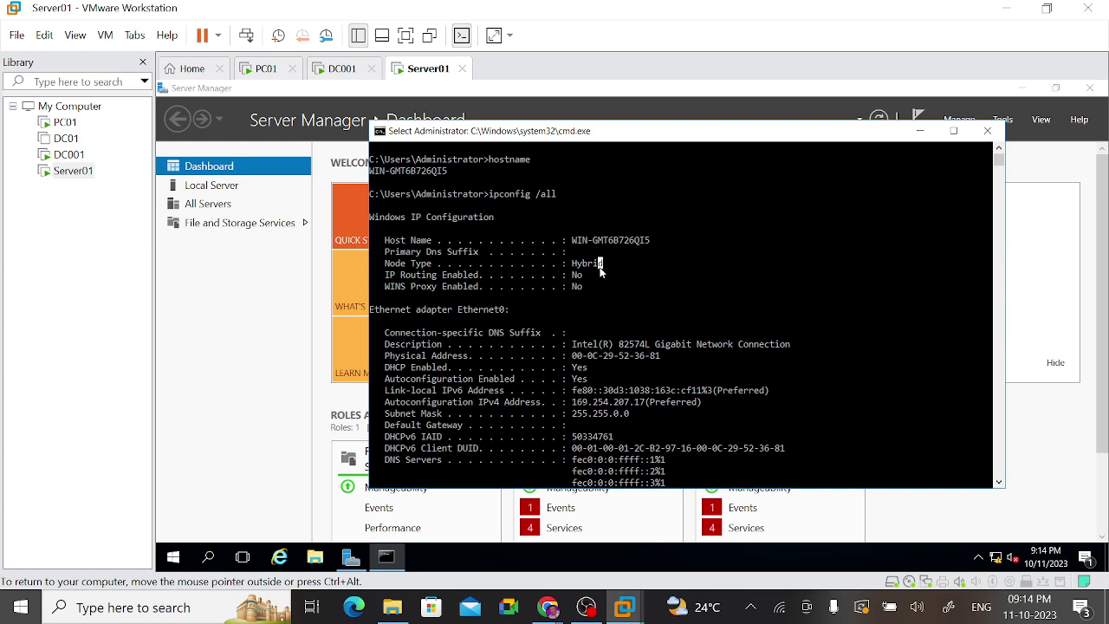
type("cls")
key("Return")
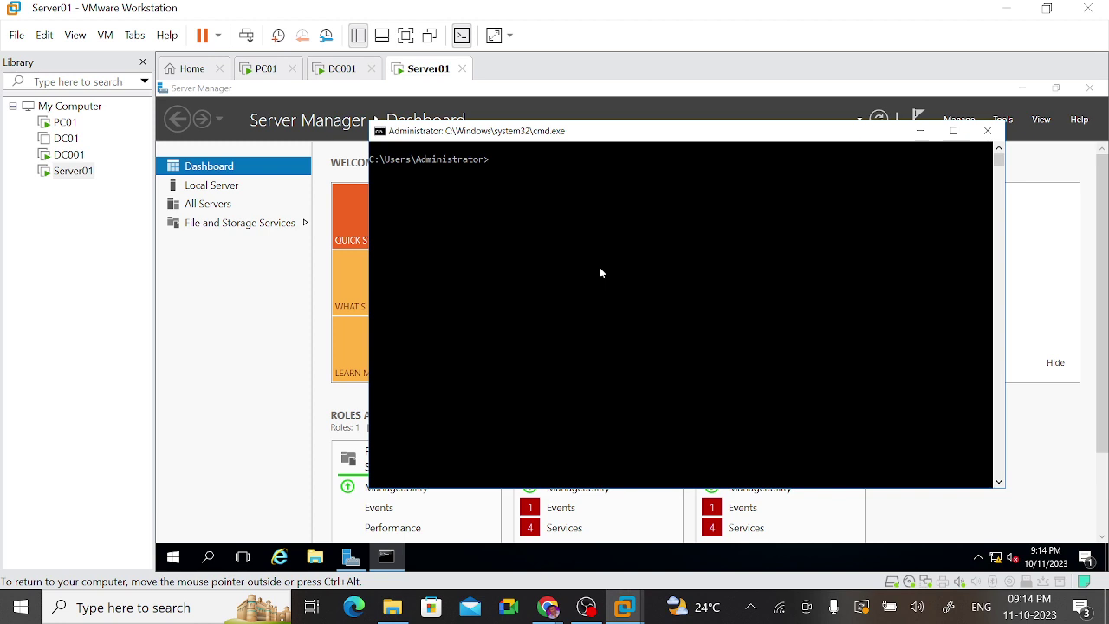
type("ncpa.cpl")
key("Return")
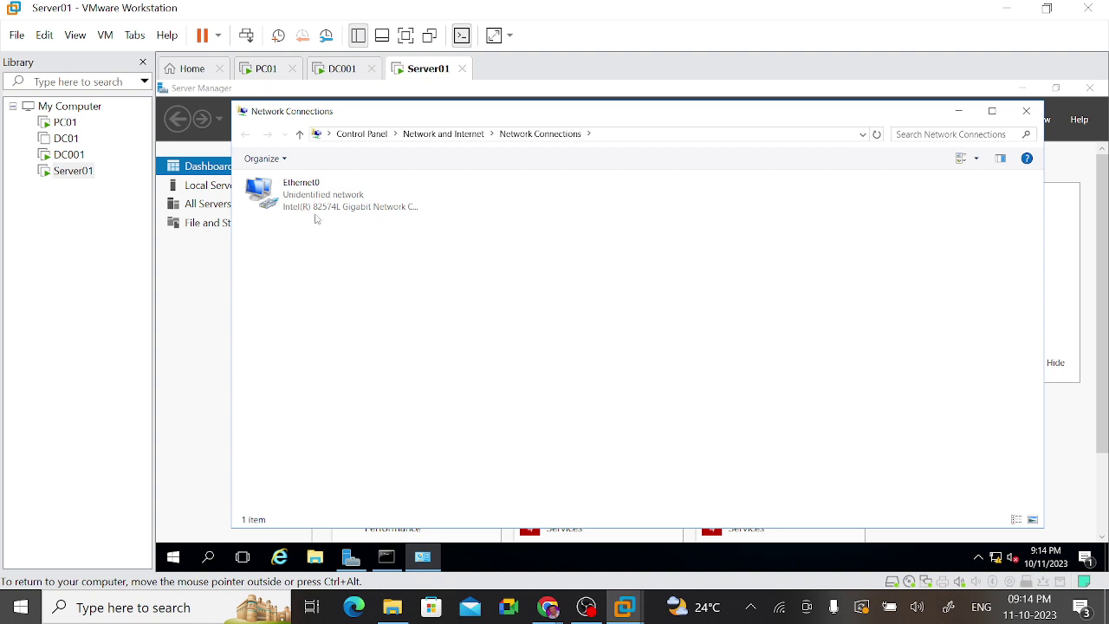
left_click(297, 197)
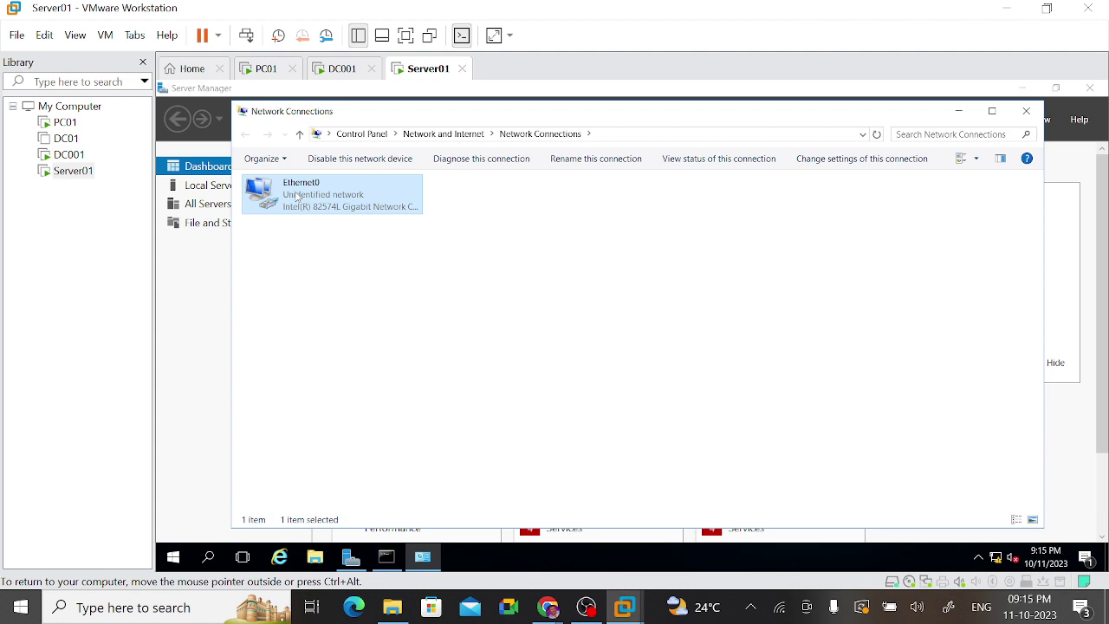
left_click(1027, 111)
Step: Reach the Ethernet0 adapter via the tray network icon, Network and Sharing Center, adapter settings
left_click(511, 309)
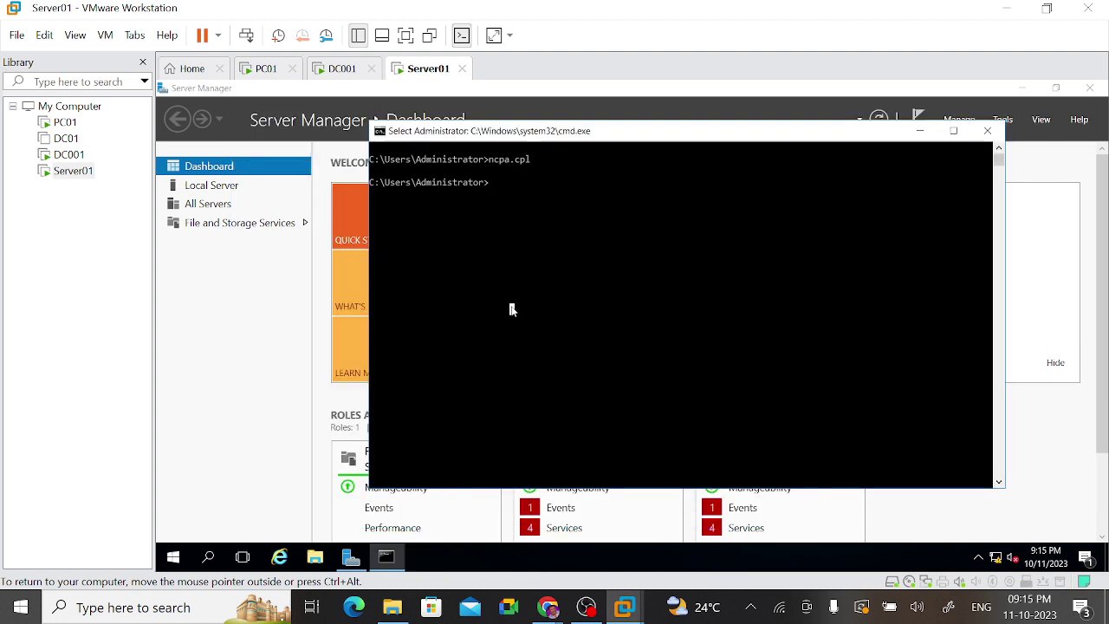
mouse_move(998, 562)
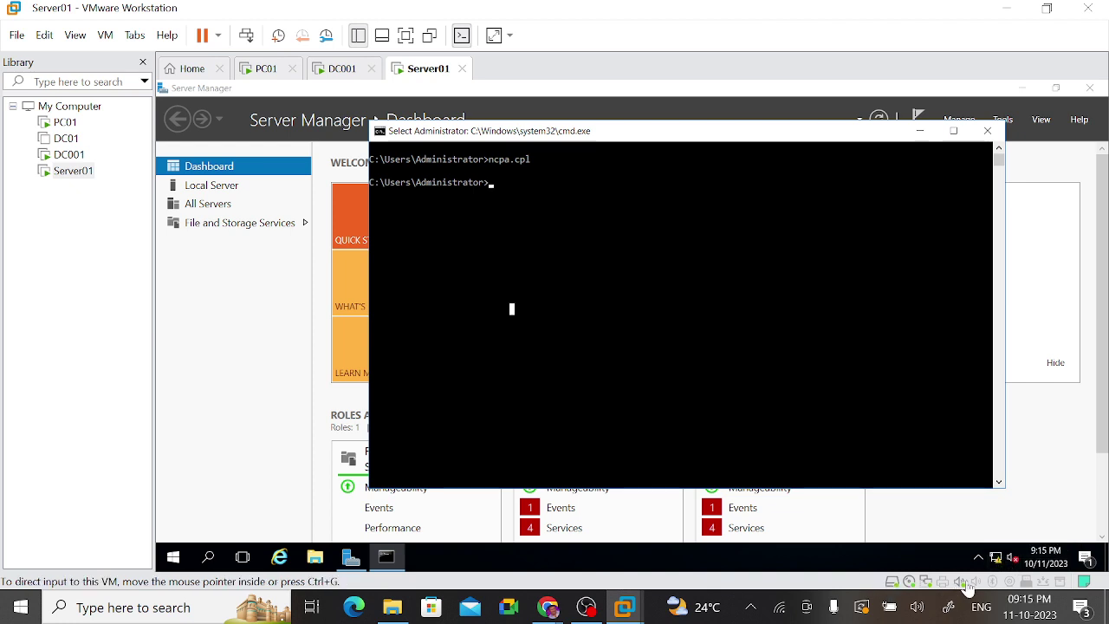
mouse_move(998, 560)
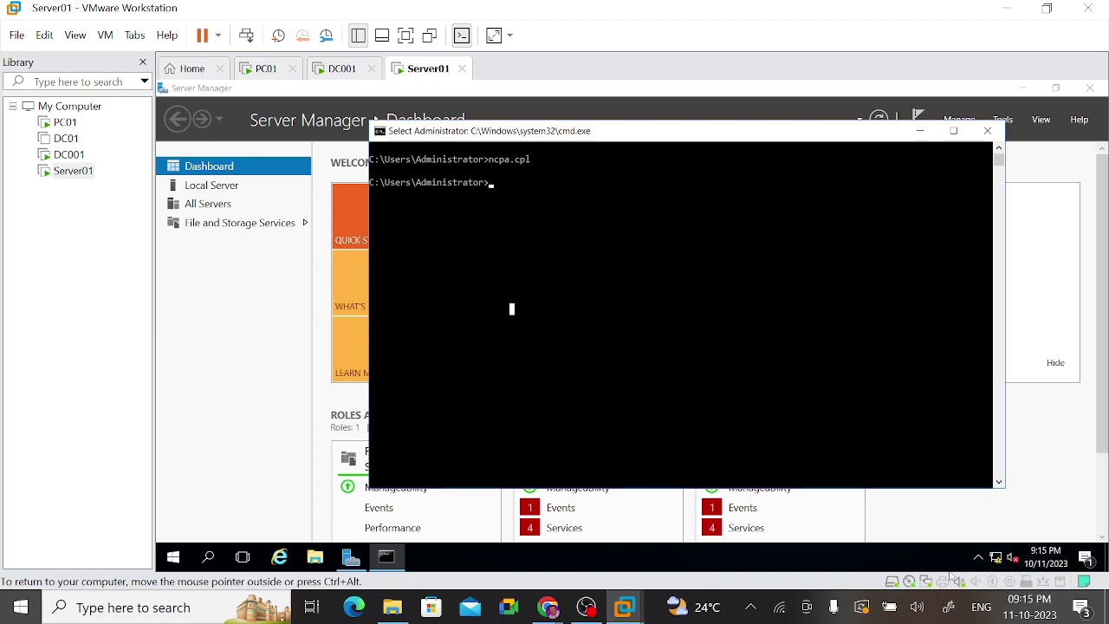
right_click(999, 560)
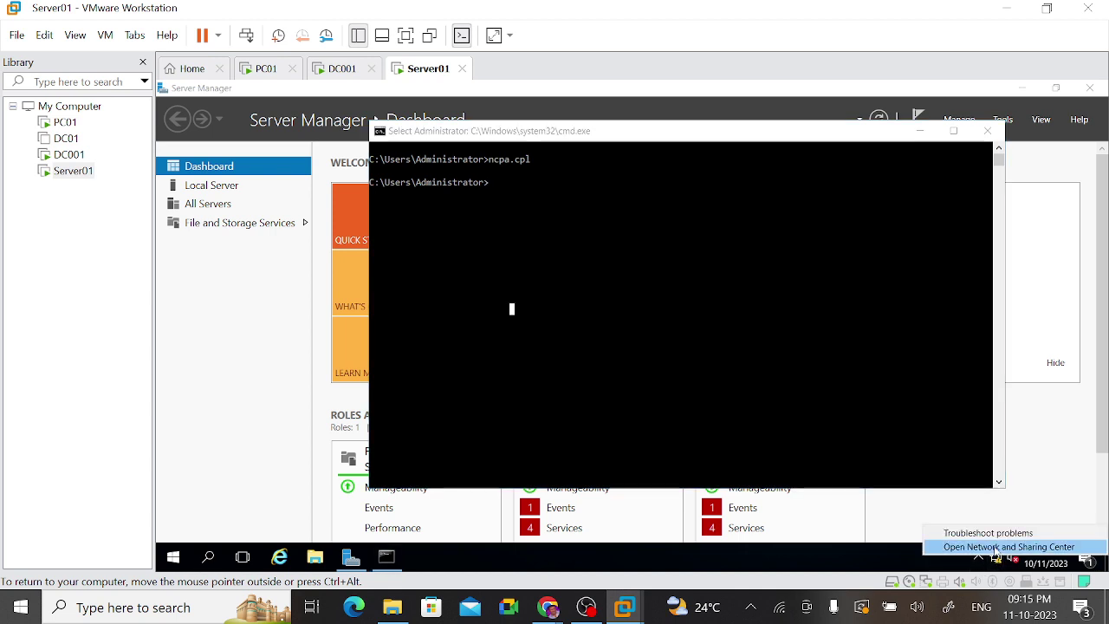
left_click(996, 549)
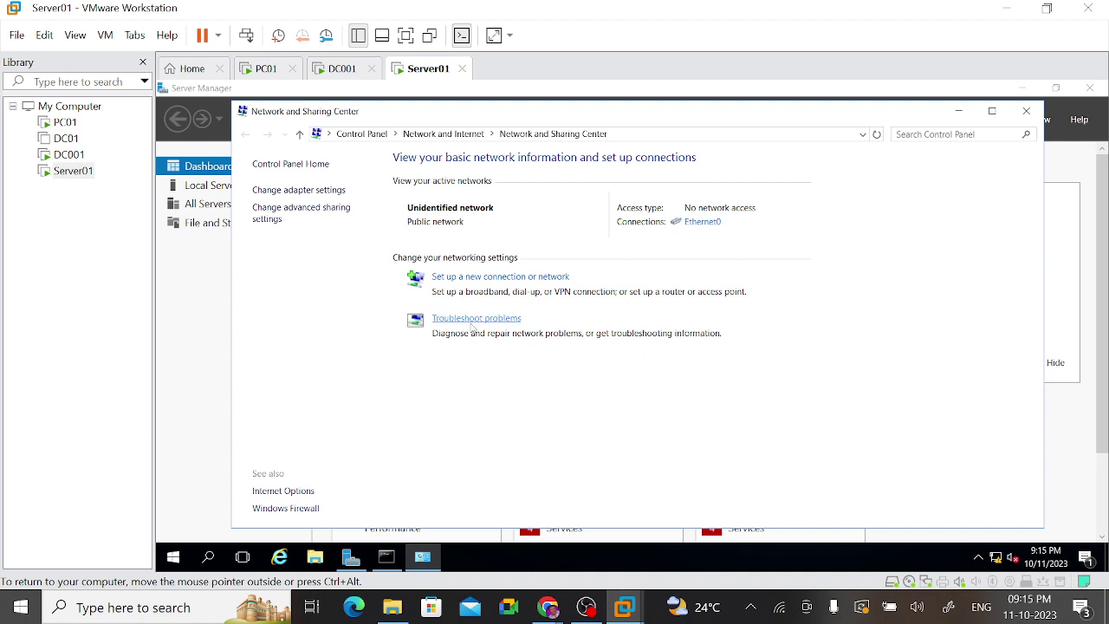
left_click(298, 190)
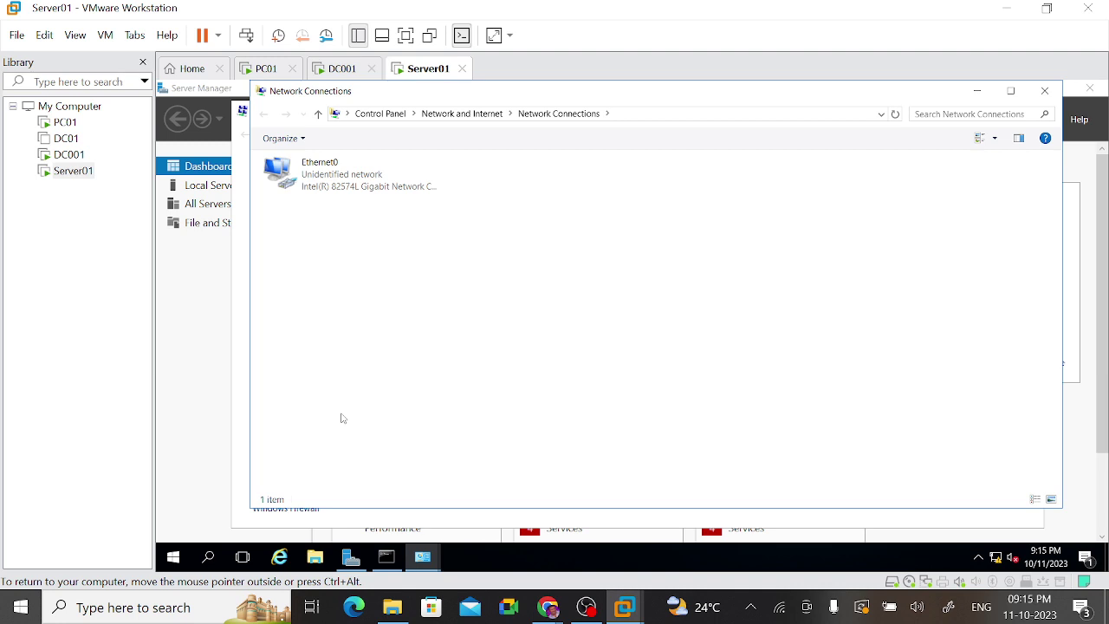
left_click(313, 179)
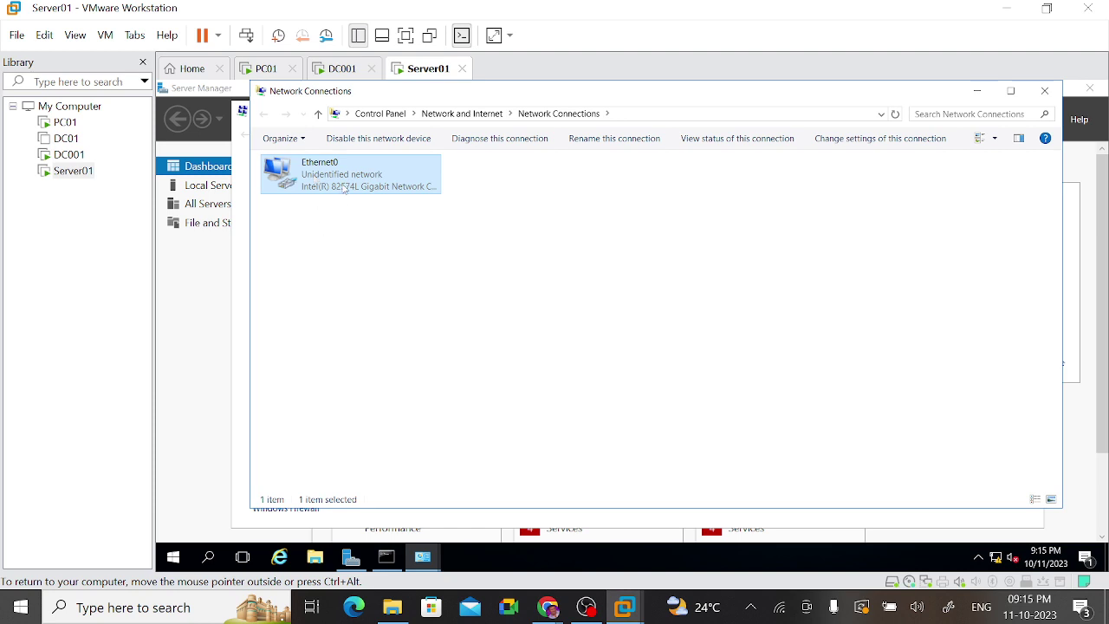
Step: Open Ethernet0's TCP/IPv4 properties and switch to using a manually entered IP address
right_click(345, 188)
left_click(374, 326)
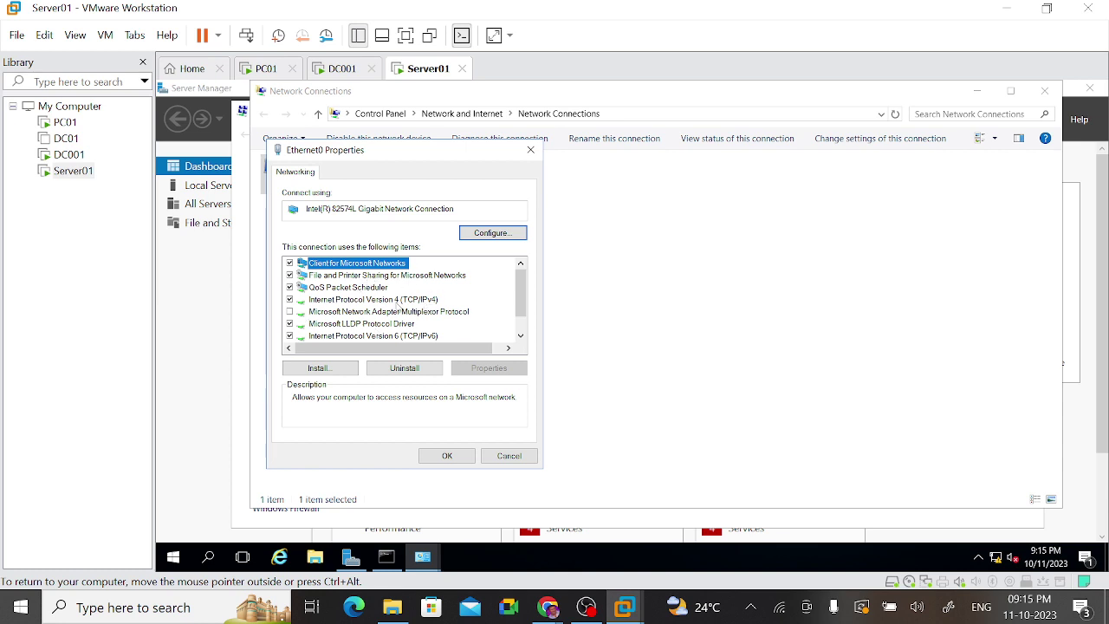
double_click(395, 299)
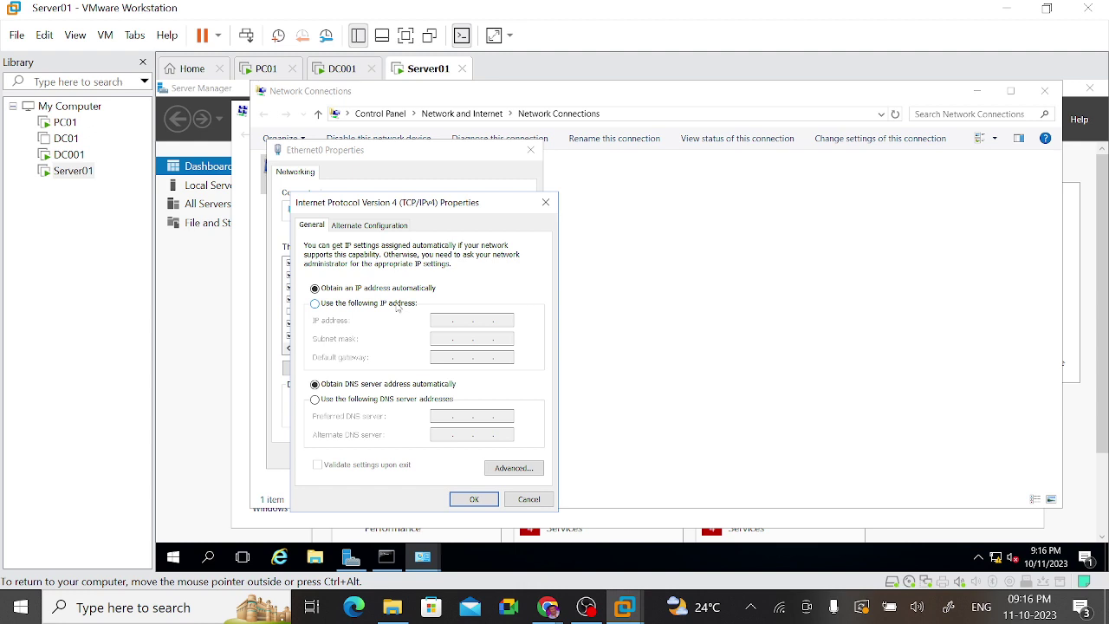
left_click(398, 305)
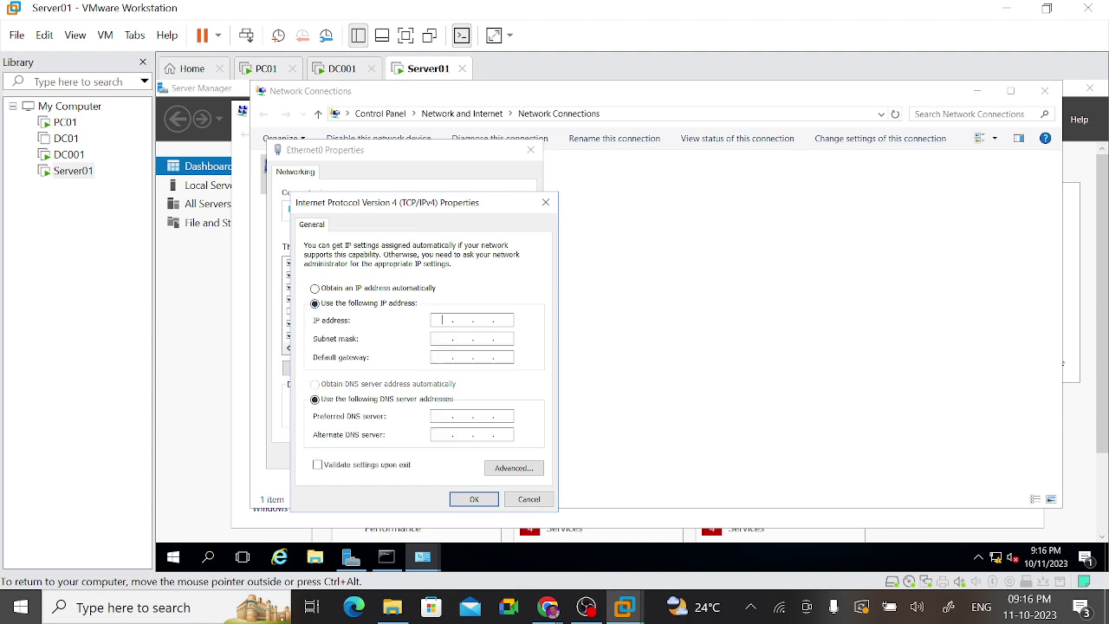
left_click(326, 295)
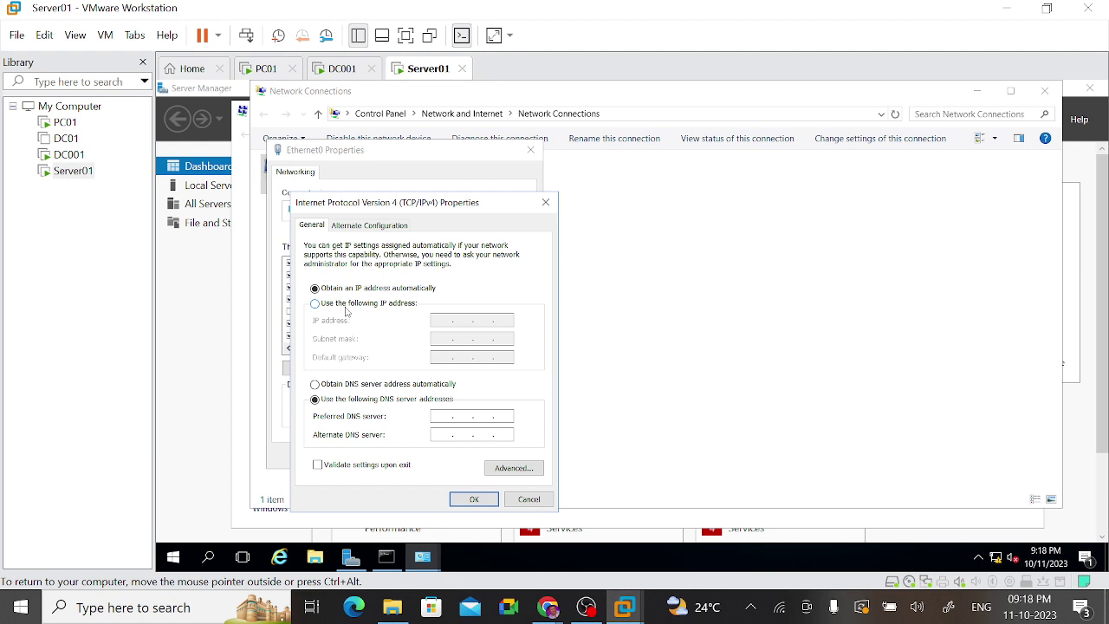
left_click(347, 304)
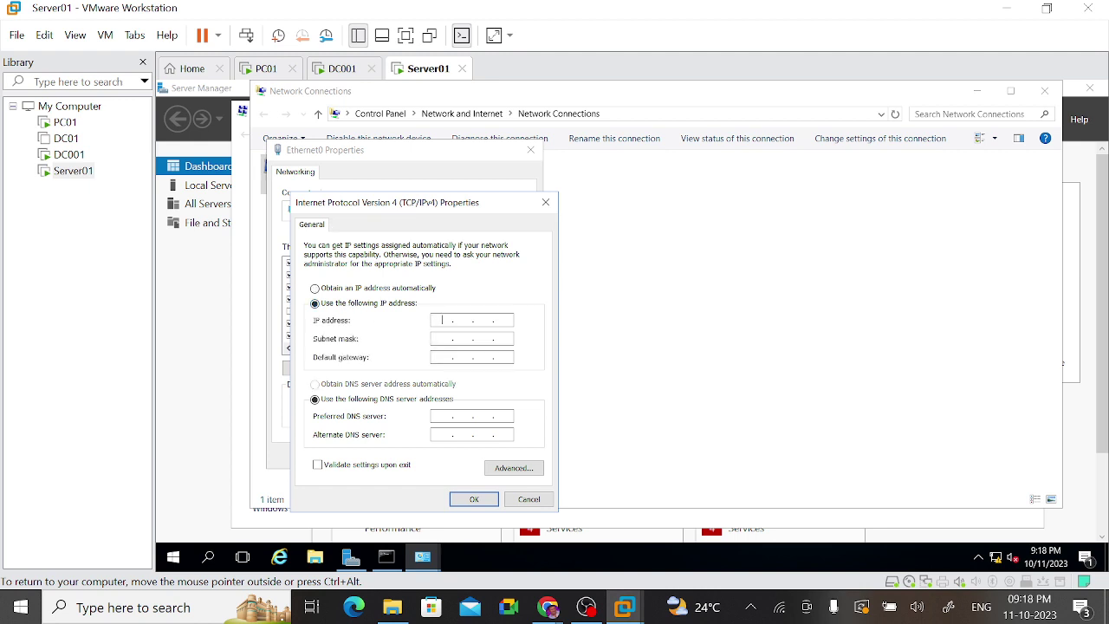
Step: Enter static IP 192.168.190.31 with subnet mask 255.255.255.0, checking DC001's address
type("192.168.190 .")
left_click(339, 64)
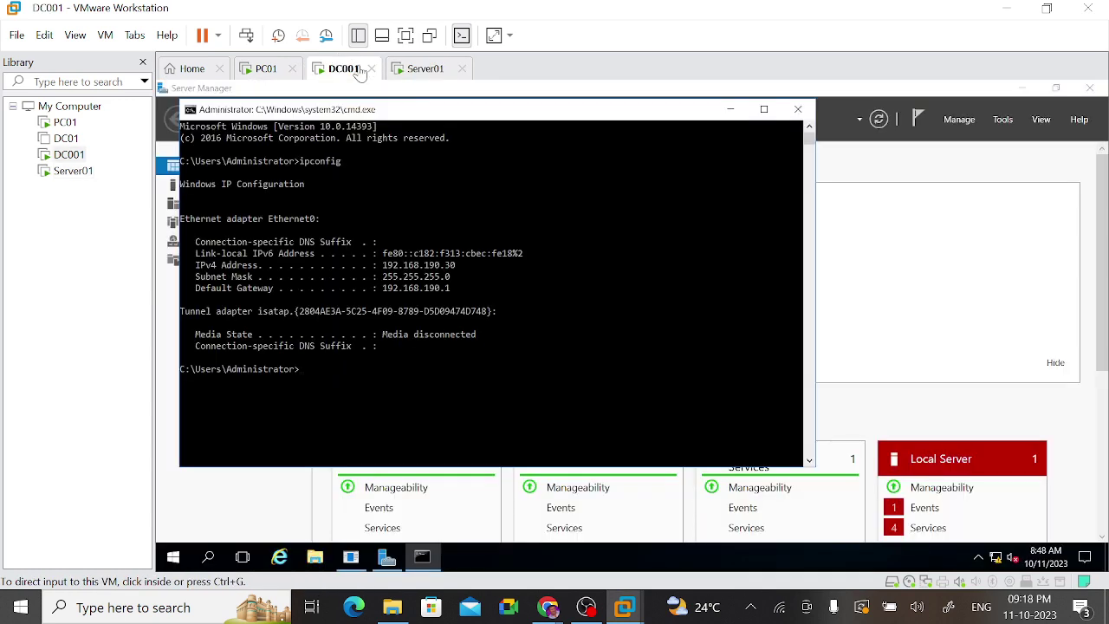
left_click(403, 71)
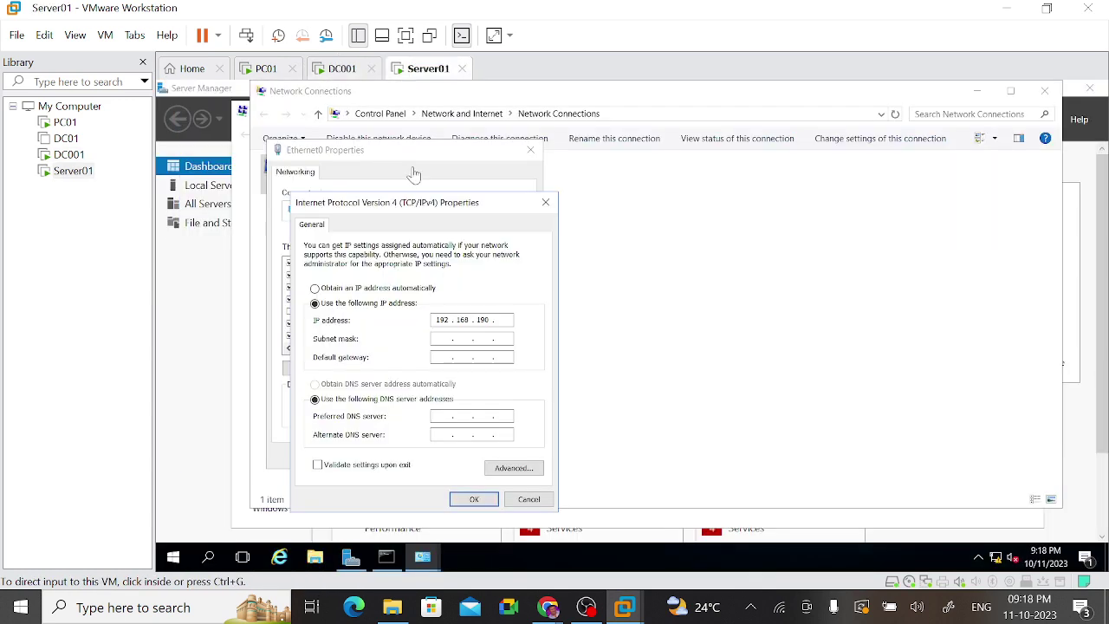
left_click(505, 326)
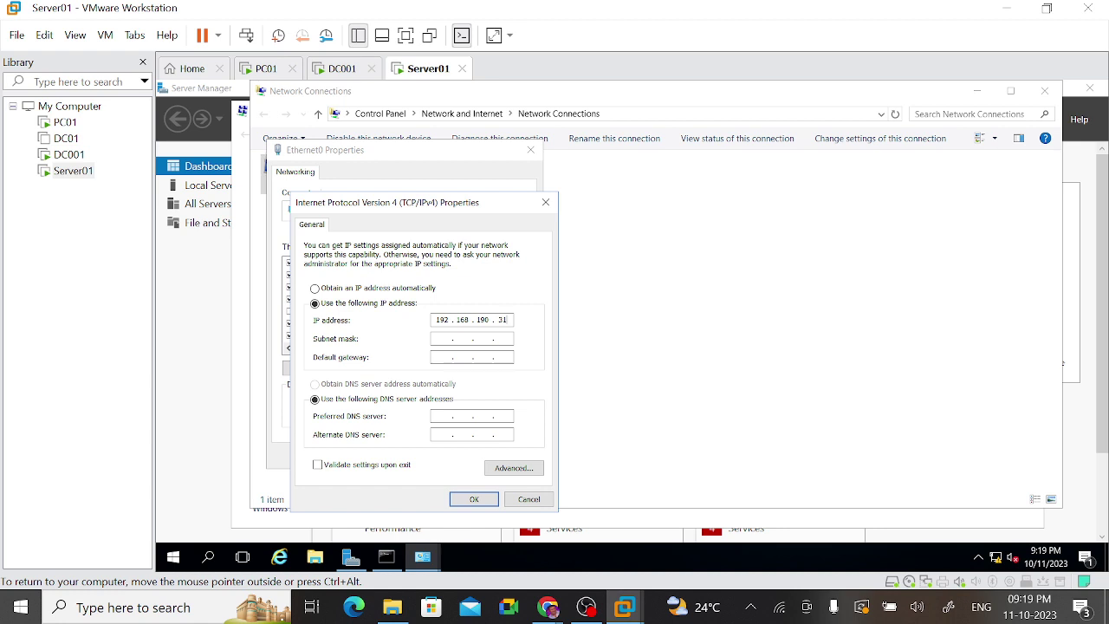
key("Tab")
Step: Type the default gateway 192.168.190.1, then switch to DC001
key("Tab")
key("shift+Tab")
key("period")
left_click(485, 338)
left_click(442, 357)
type("192")
type("17")
key("BackSpace")
type("68190")
key("Tab")
key("Tab")
left_click(339, 69)
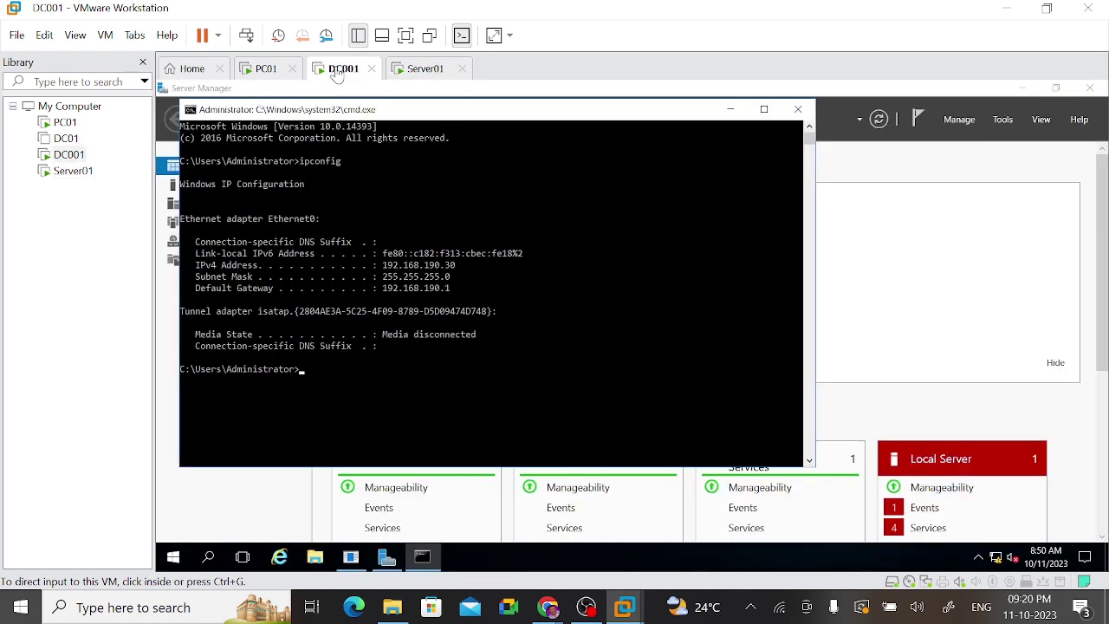
Step: Bring back DC001's ipconfig output showing 192.168.190.30, then return to Server01's IPv4 properties
left_click(1003, 119)
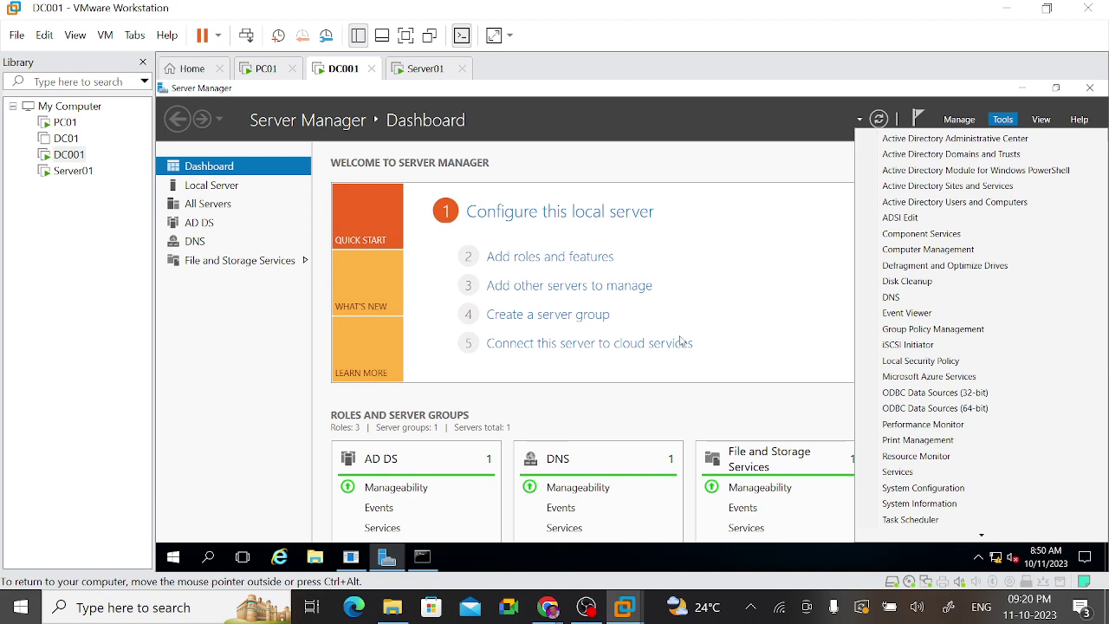
left_click(424, 558)
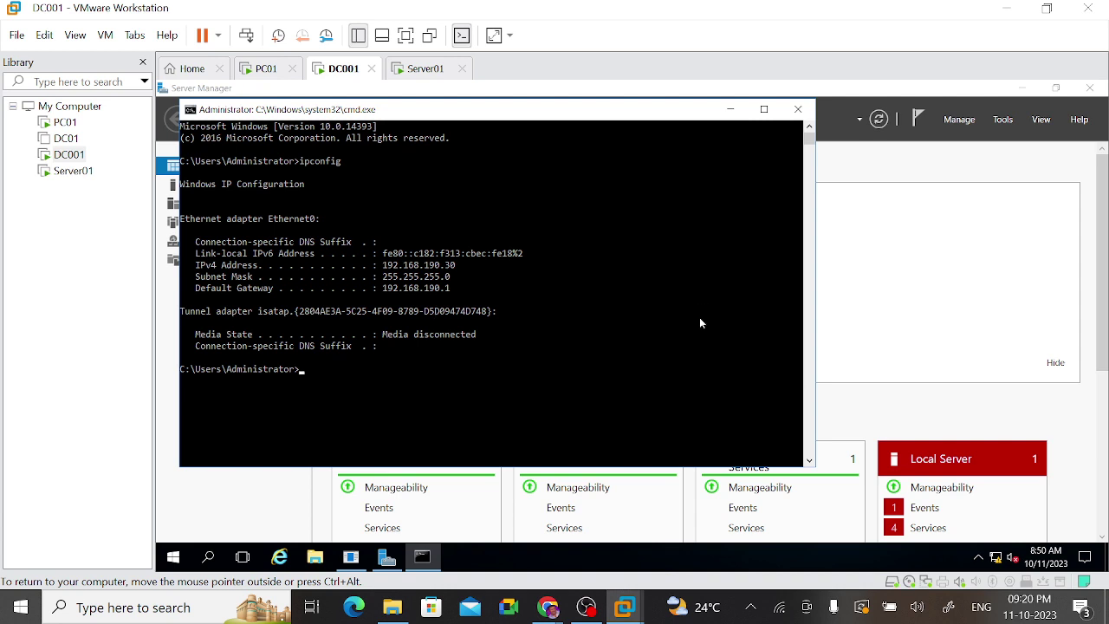
left_click(425, 70)
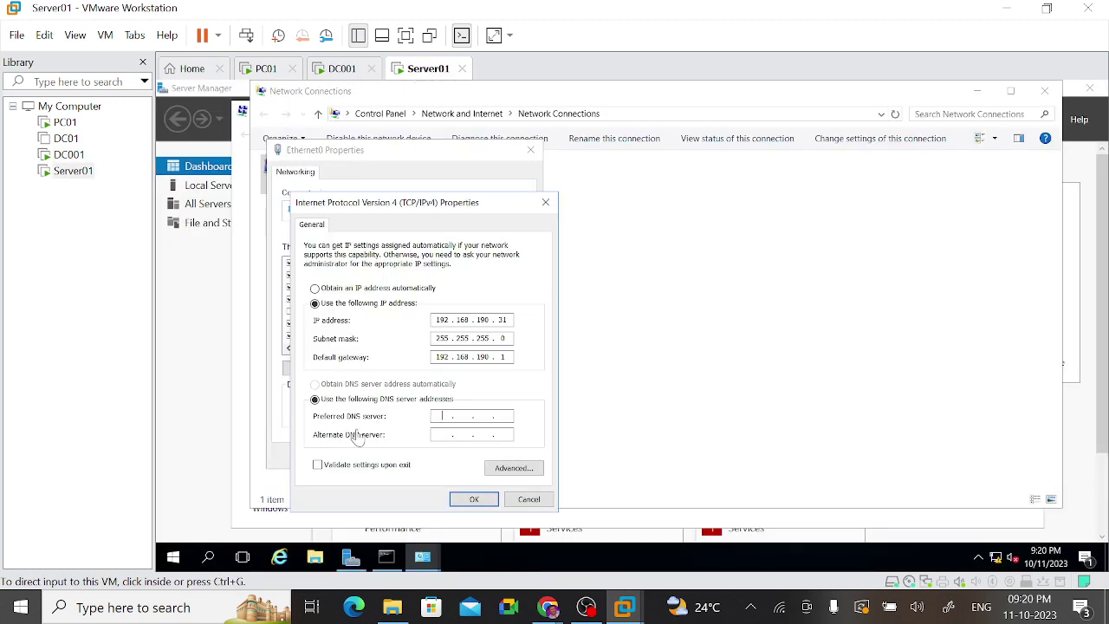
Step: Set preferred DNS to 192.168.190.30, leave alternate DNS empty, and confirm with OK
left_click(450, 423)
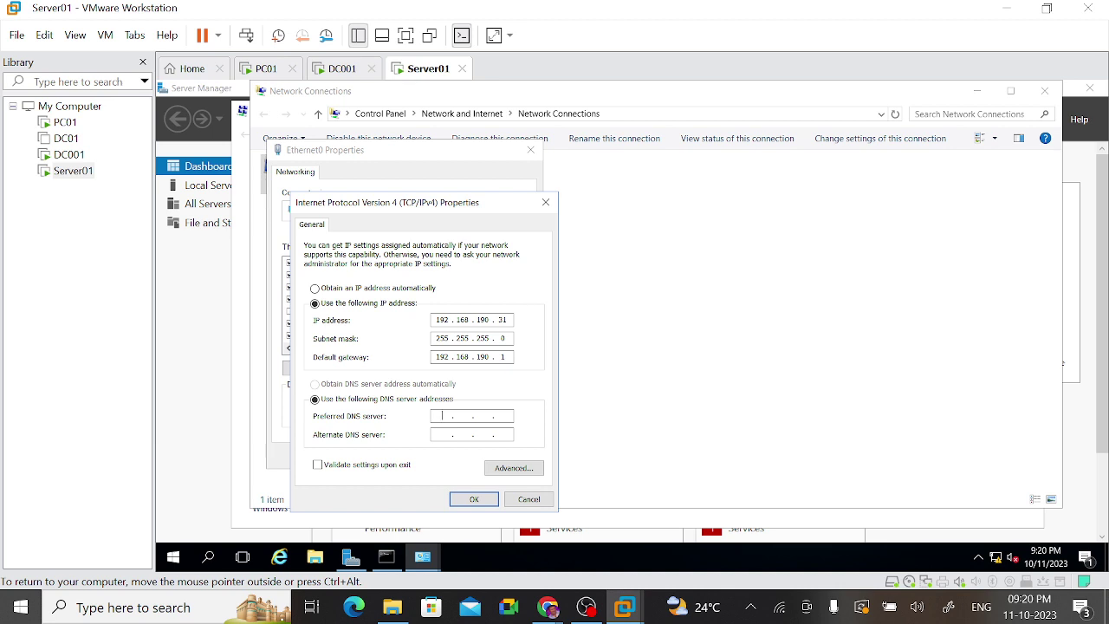
type("192 . ")
type("168 . ")
type("190 . ")
type("30")
type("192 . 1")
type("68 . ")
type("190 . ")
type("31")
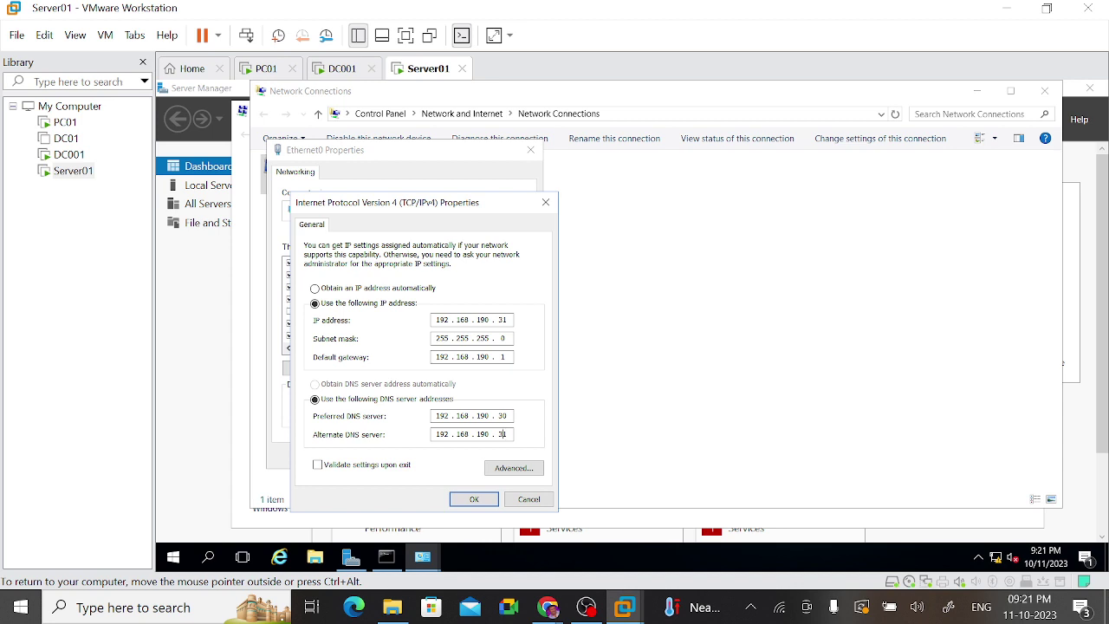
key("BackSpace")
key("BackSpace")
key("BackSpace")
key("BackSpace")
key("BackSpace")
key("BackSpace")
key("BackSpace")
key("BackSpace")
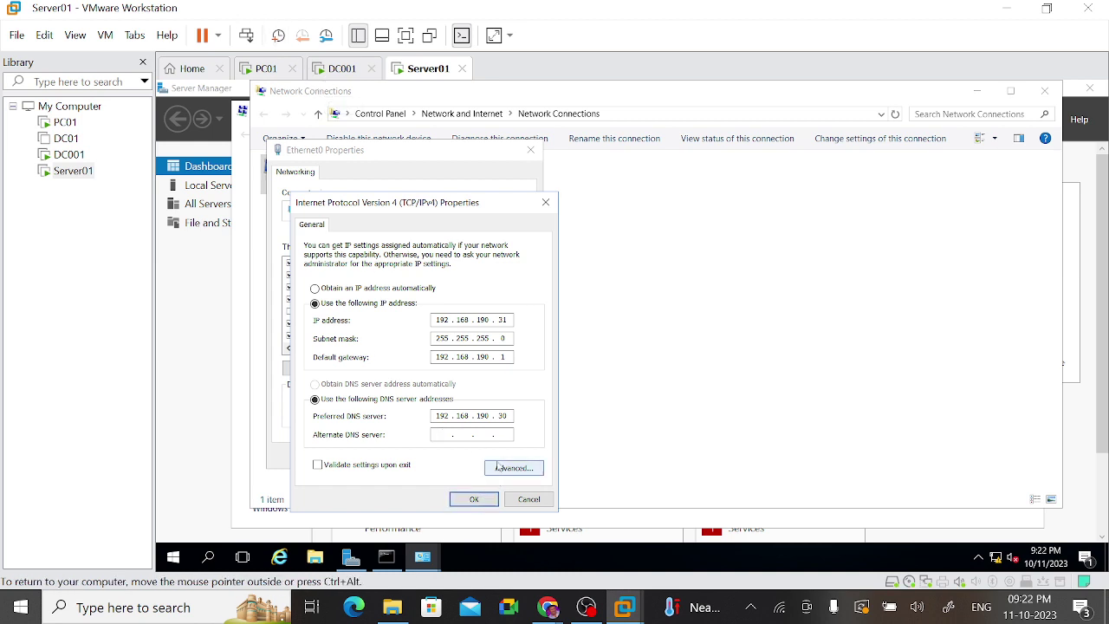
left_click(491, 430)
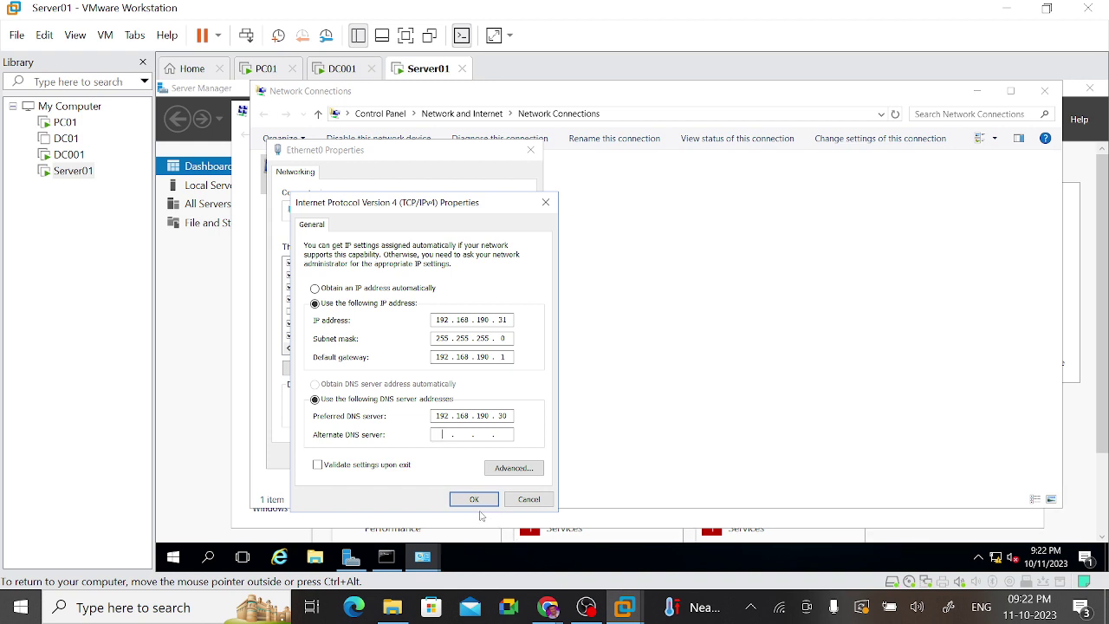
left_click(474, 500)
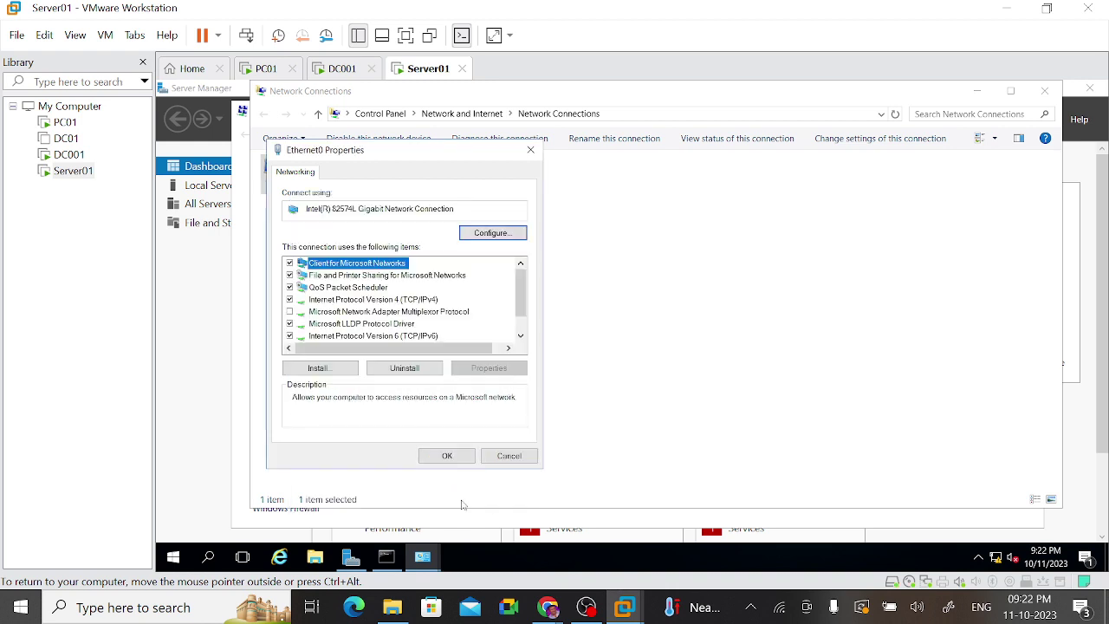
Step: Close the network windows and run ipconfig and ipconfig /all on Server01
left_click(438, 454)
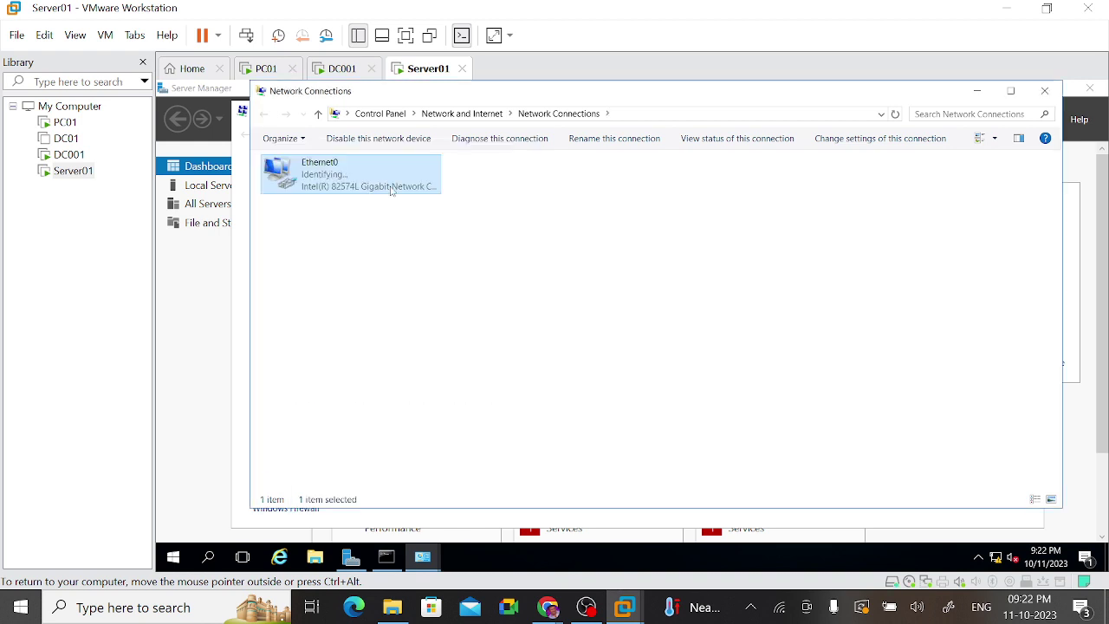
left_click(1054, 97)
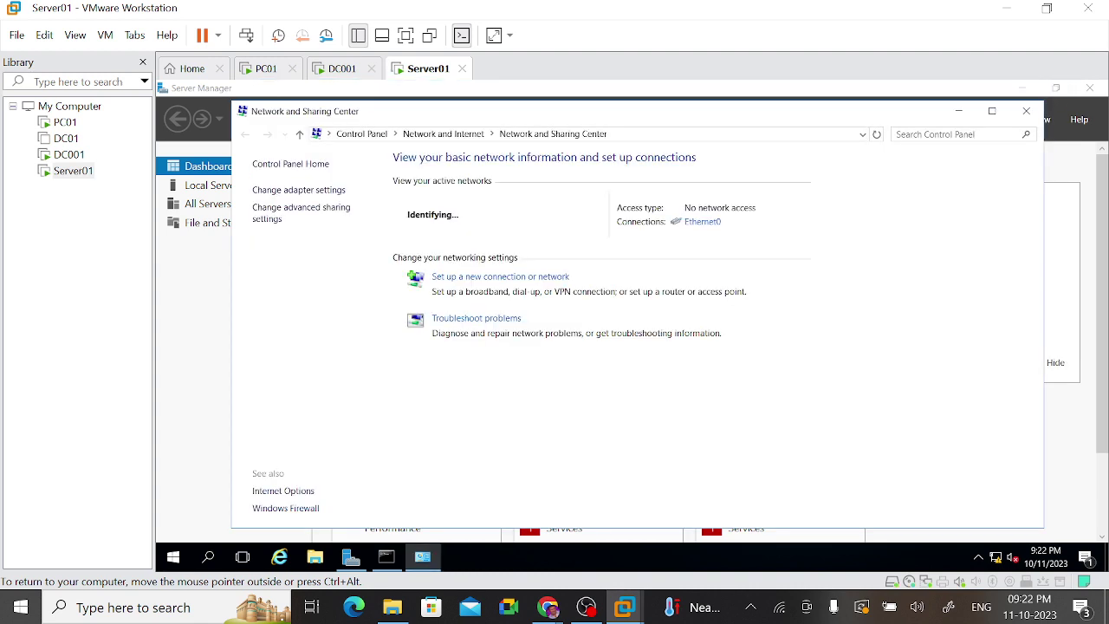
left_click(1027, 110)
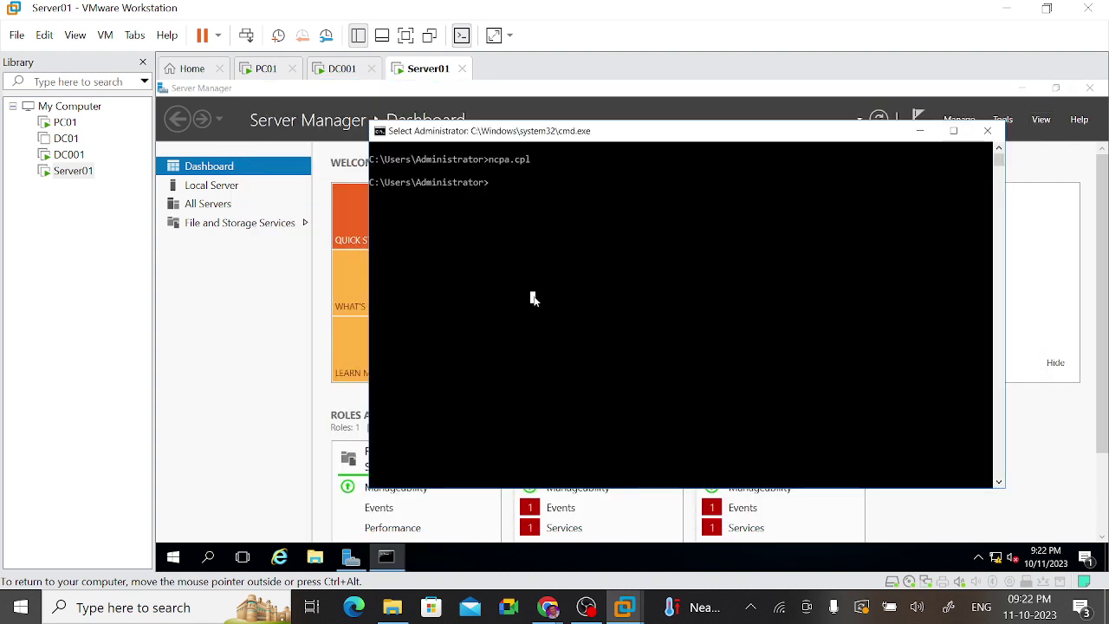
type("ipc")
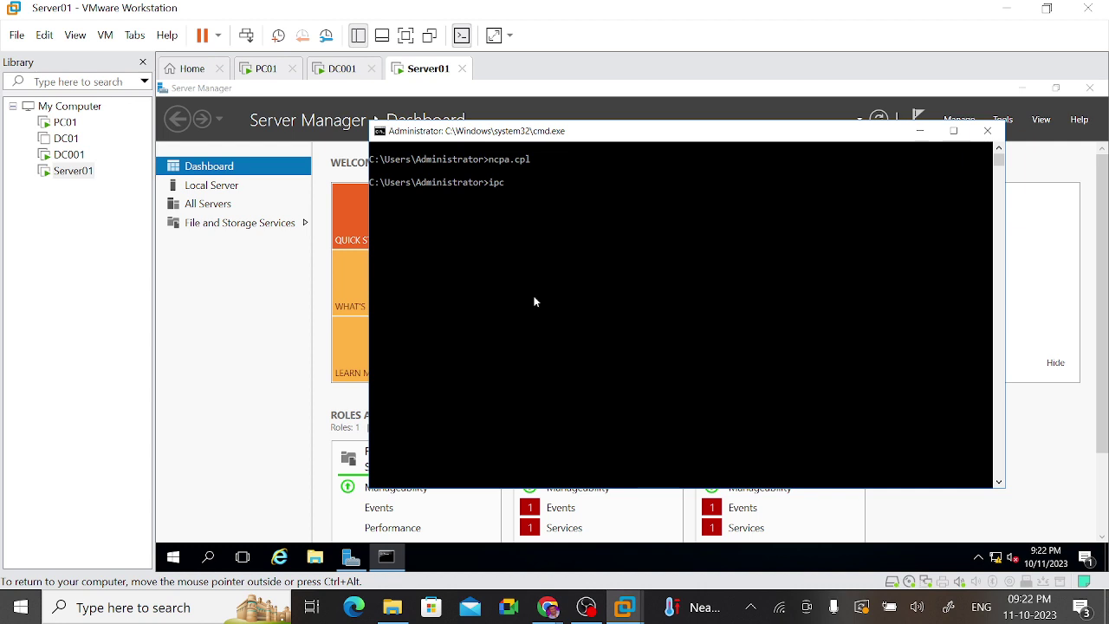
type("infig")
key("Return")
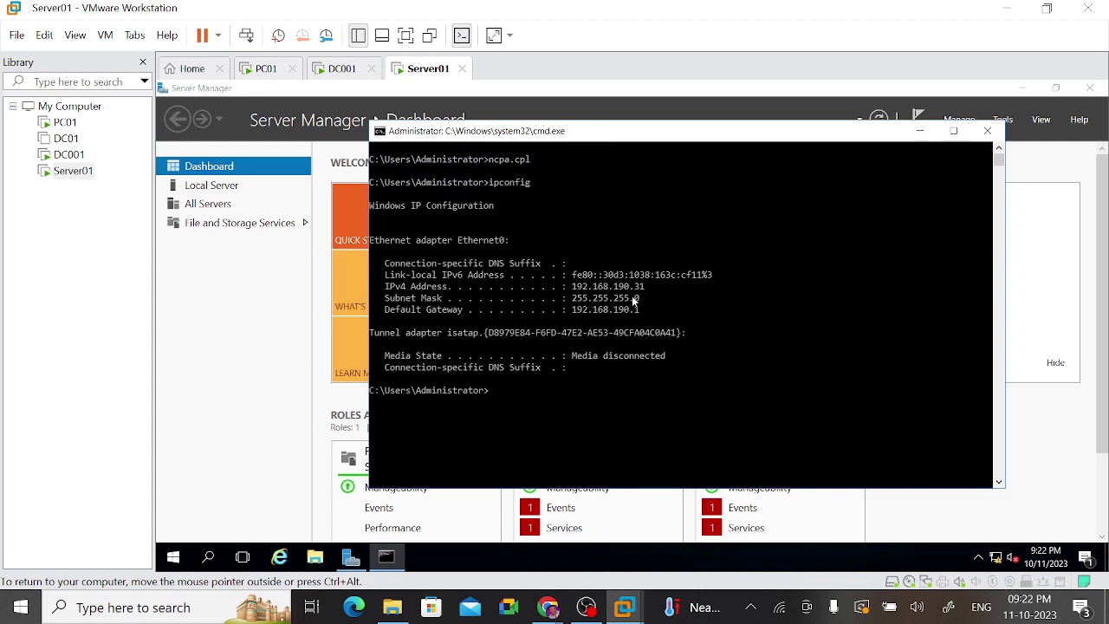
key("Up")
type("/all")
key("Return")
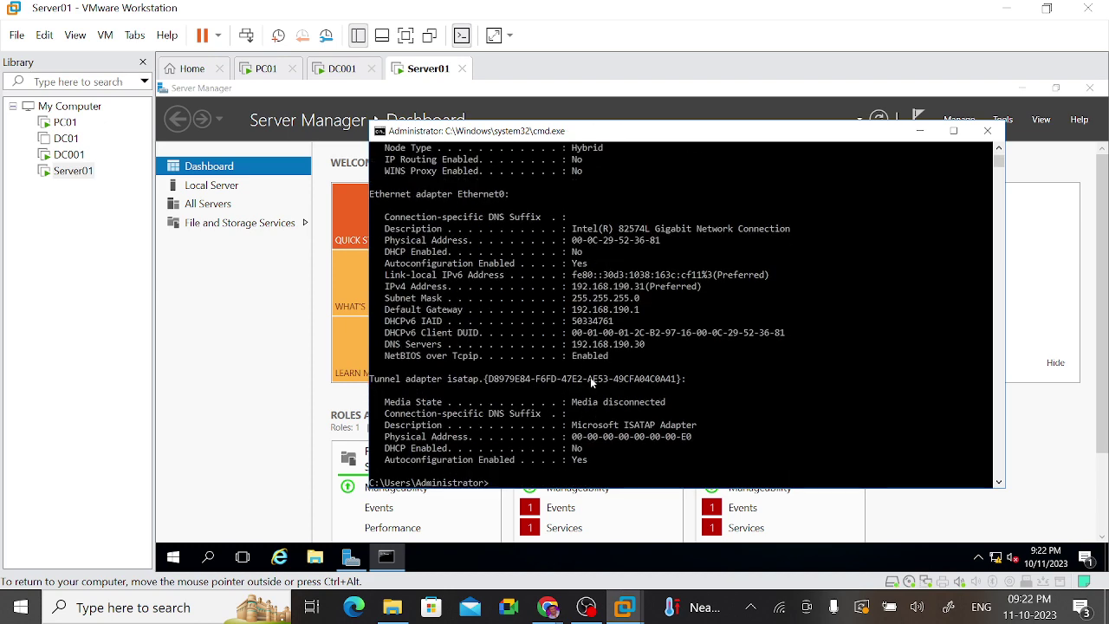
Step: Copy the DHCP Enabled line from the output, then open System Properties with sysdm.cpl
left_click_drag(394, 344, 666, 347)
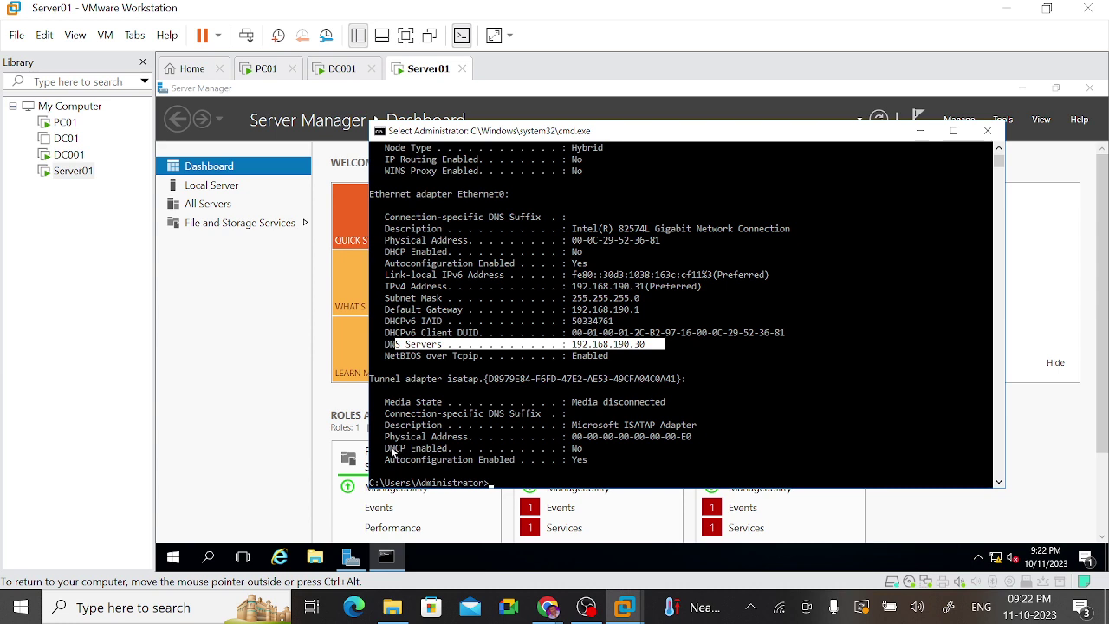
left_click_drag(390, 448, 587, 449)
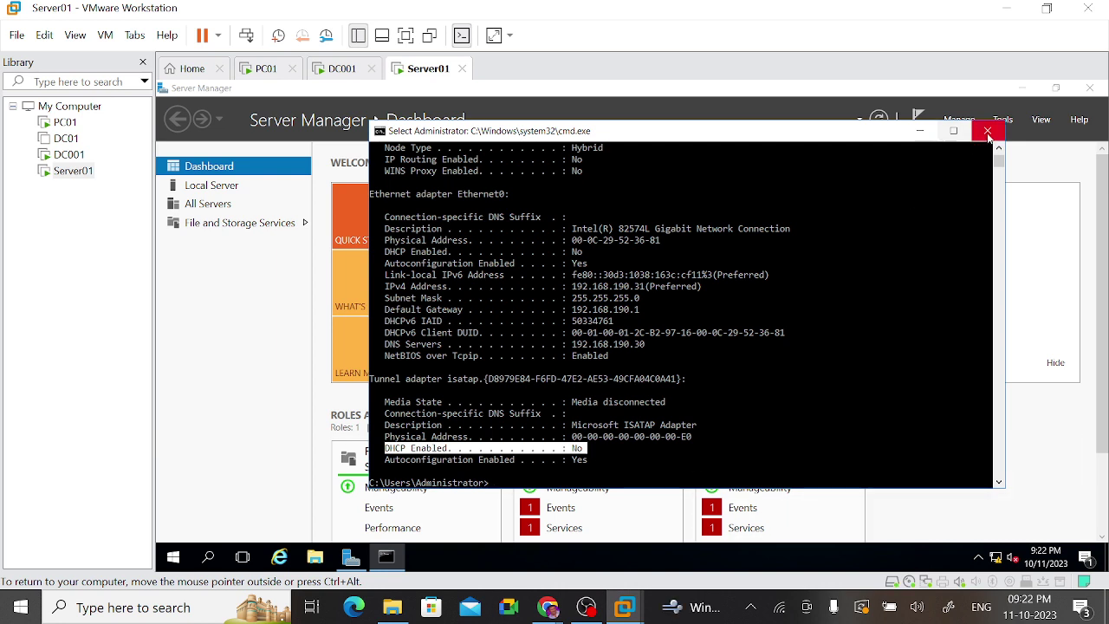
right_click(762, 379)
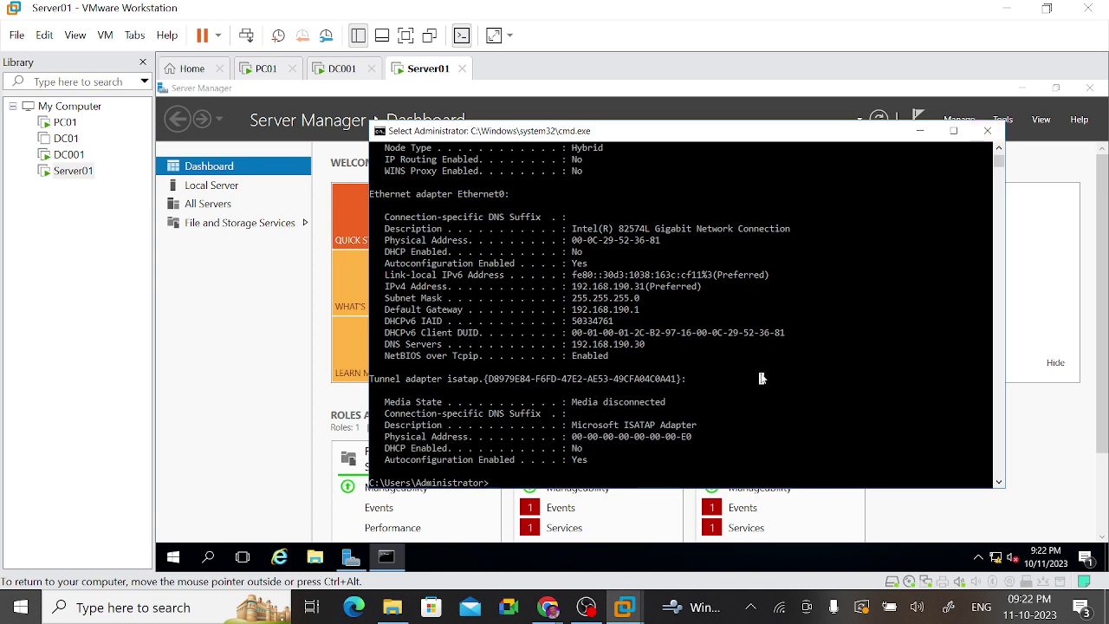
type("sys")
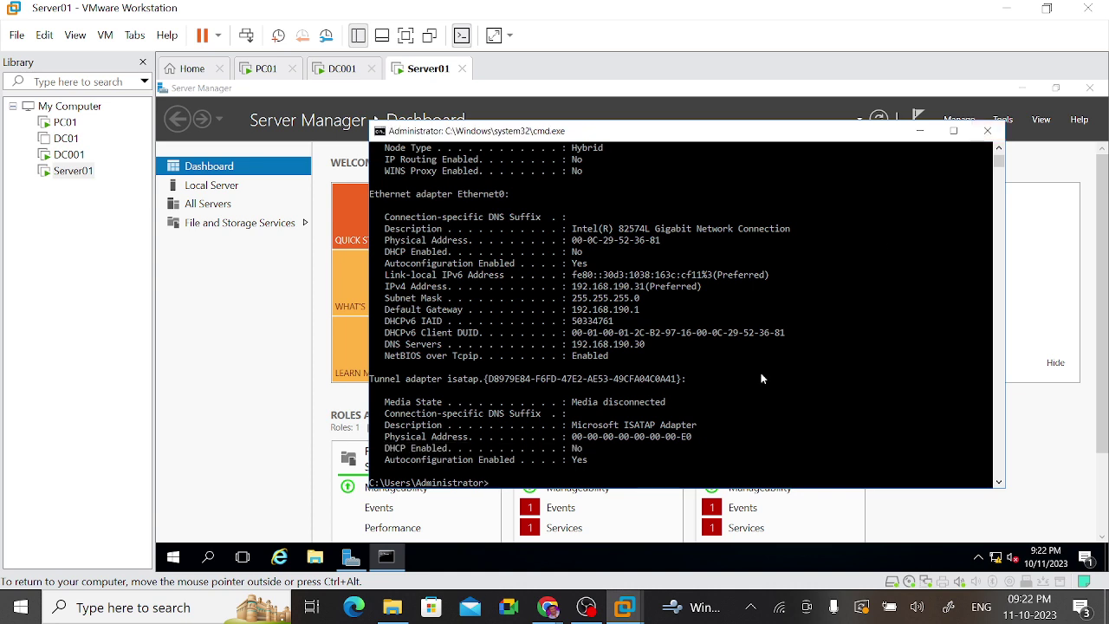
type("dm.cpl")
key("Return")
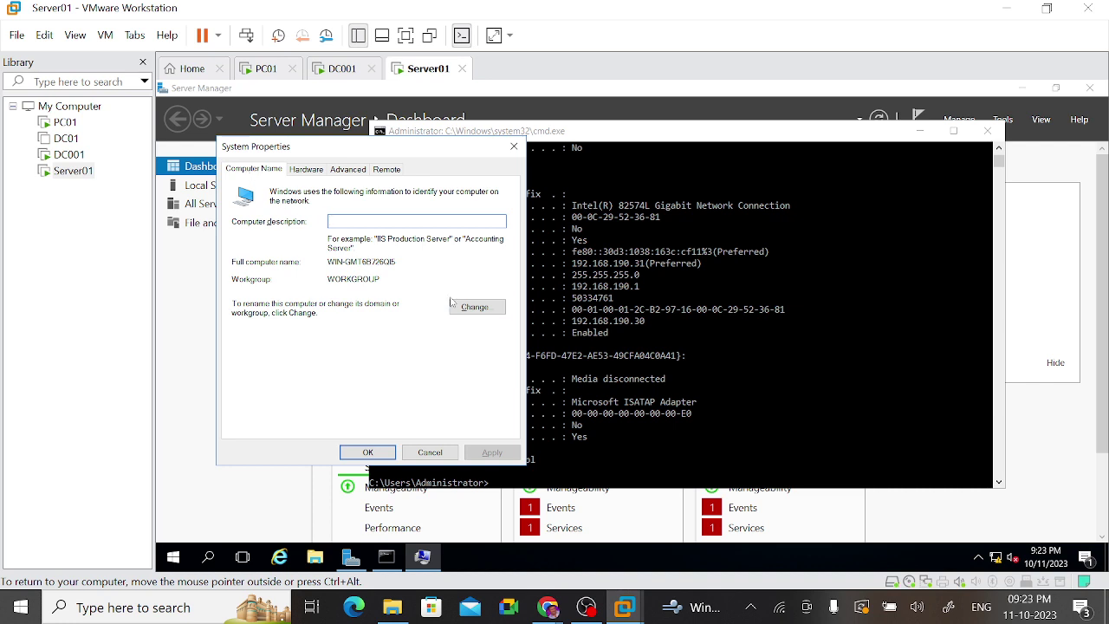
Step: Enter the computer description 'Additional domain controller' in System Properties
left_click(484, 314)
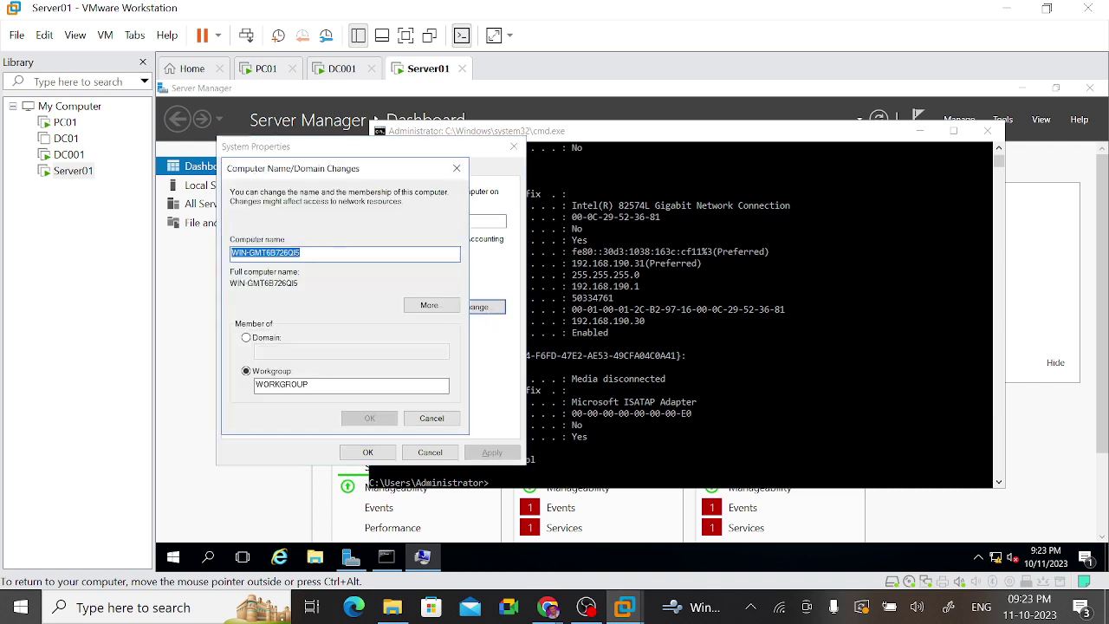
left_click(301, 253)
double_click(301, 252)
left_click(434, 420)
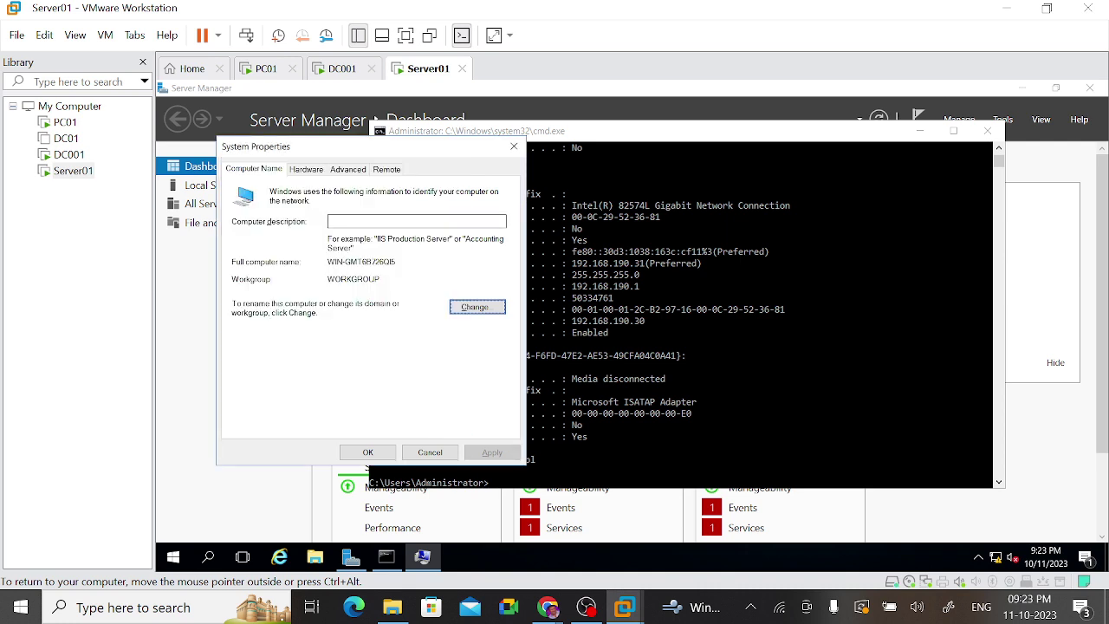
left_click(374, 222)
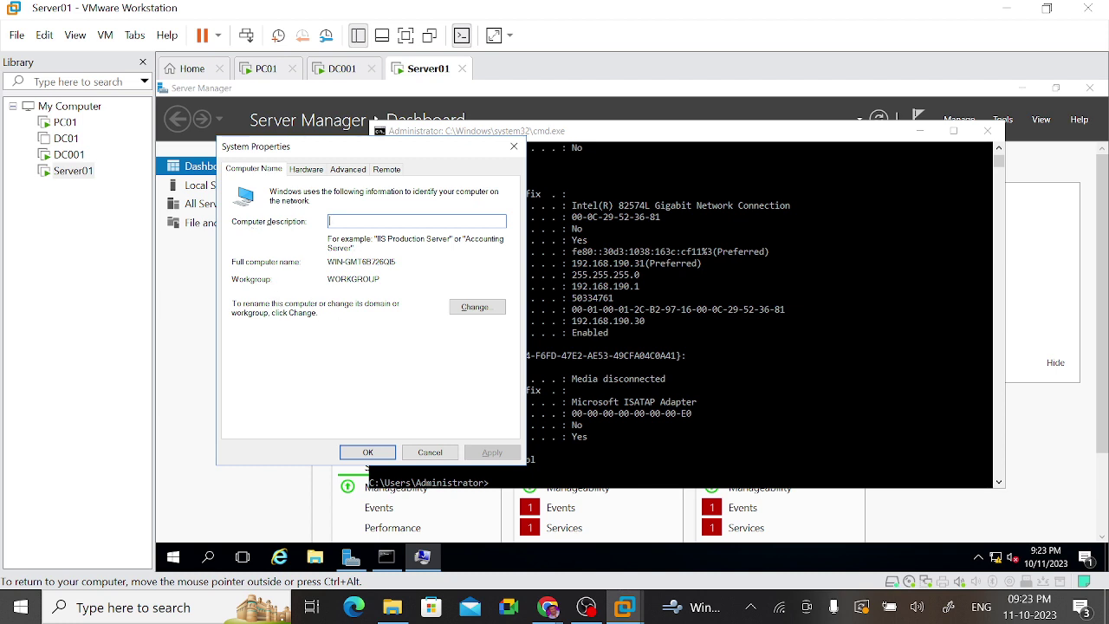
type("ADC01")
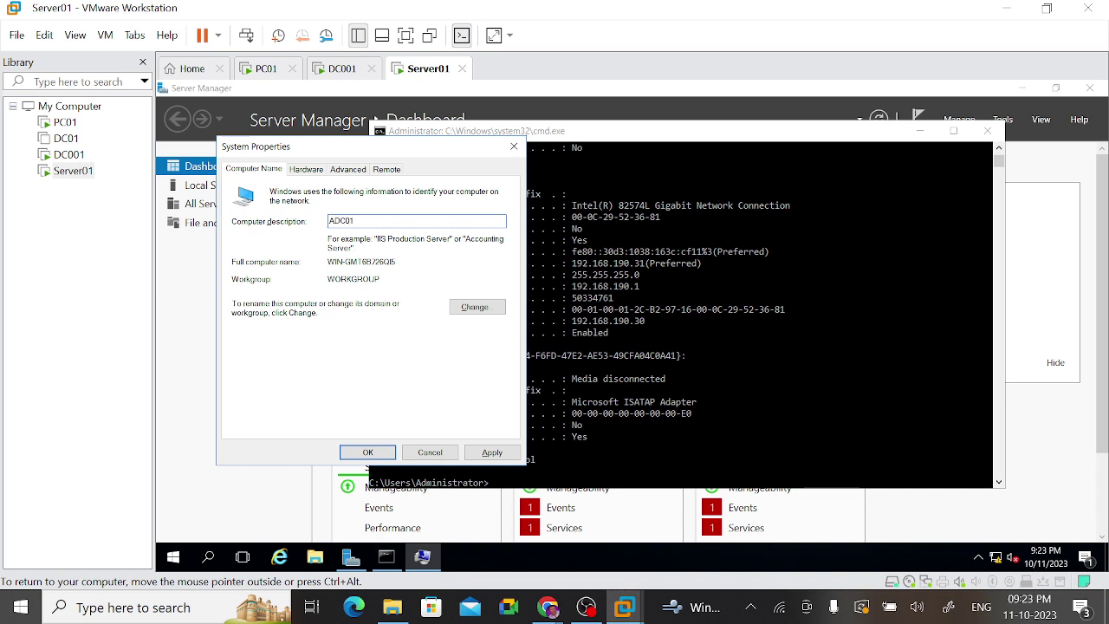
key("BackSpace")
key("BackSpace")
key("BackSpace")
key("BackSpace")
type("dd")
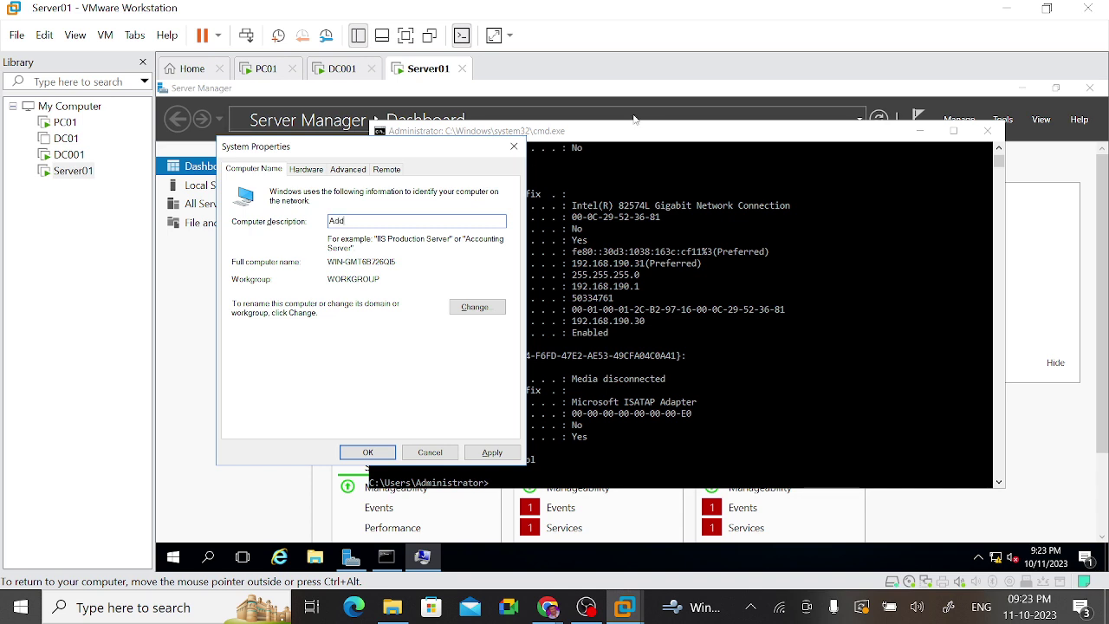
type("tional domain controller")
Step: Rename the computer to Server01, acknowledge the restart notice, and close System Properties
left_click(462, 314)
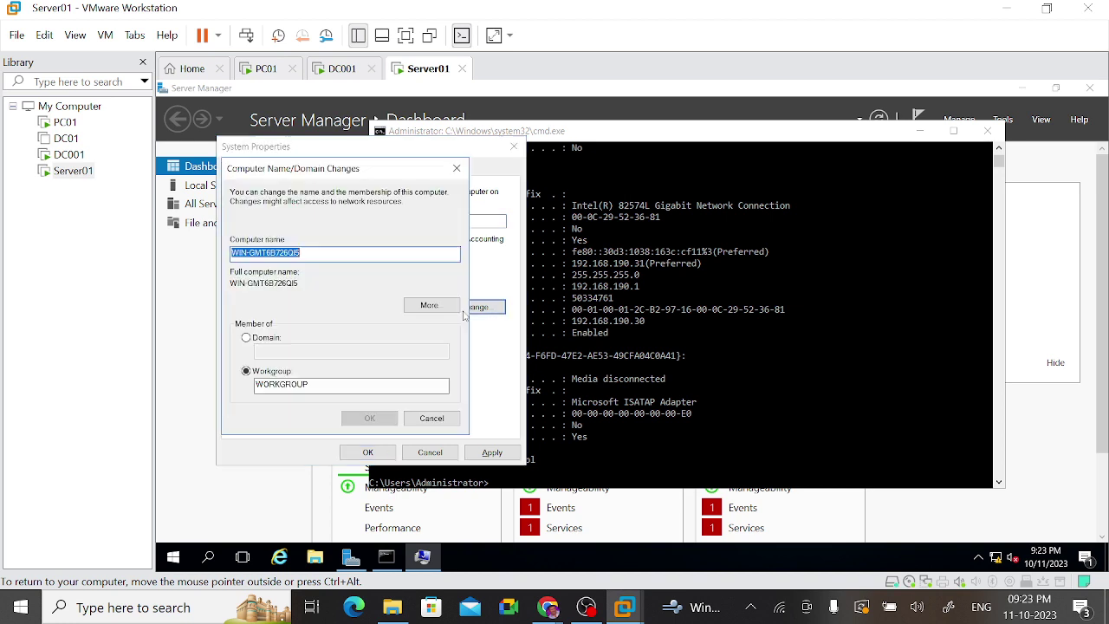
type("S")
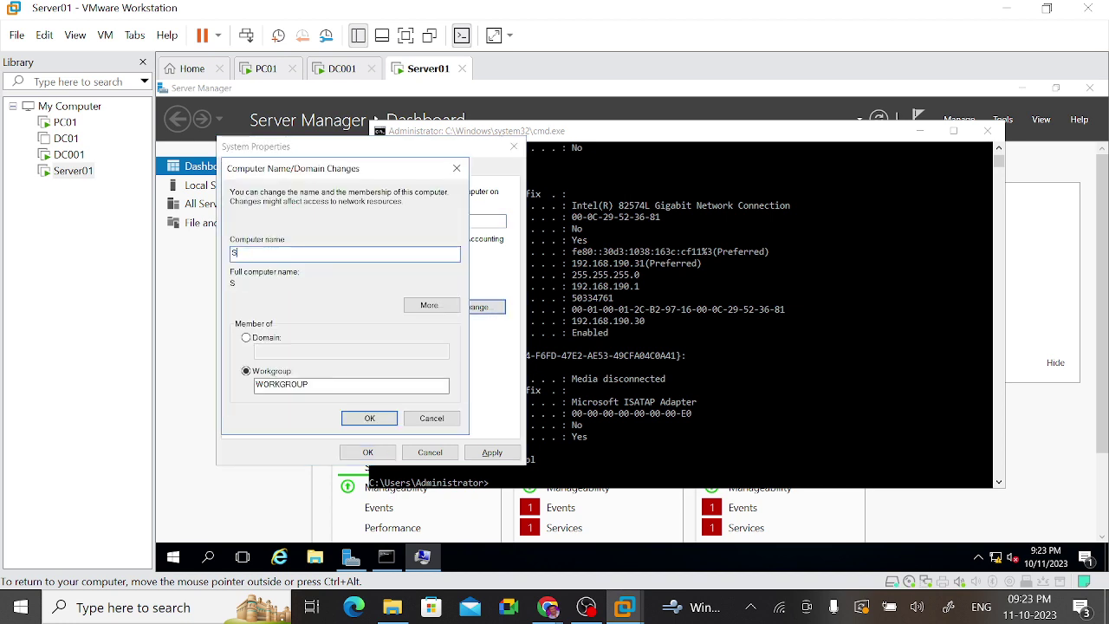
type("erver01")
left_click(369, 418)
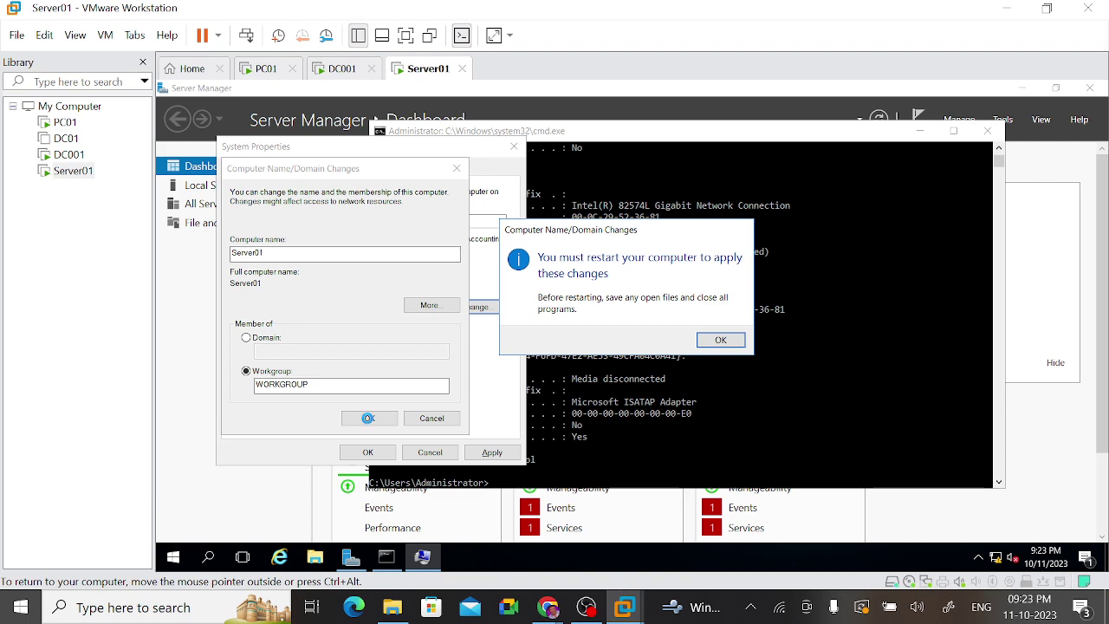
left_click(720, 341)
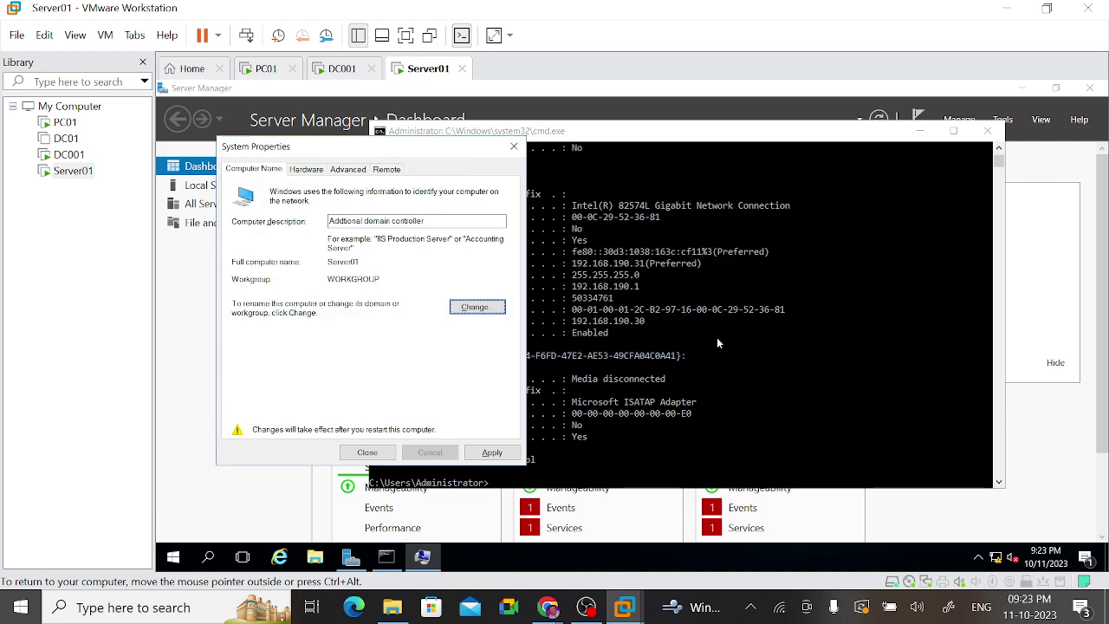
left_click(356, 458)
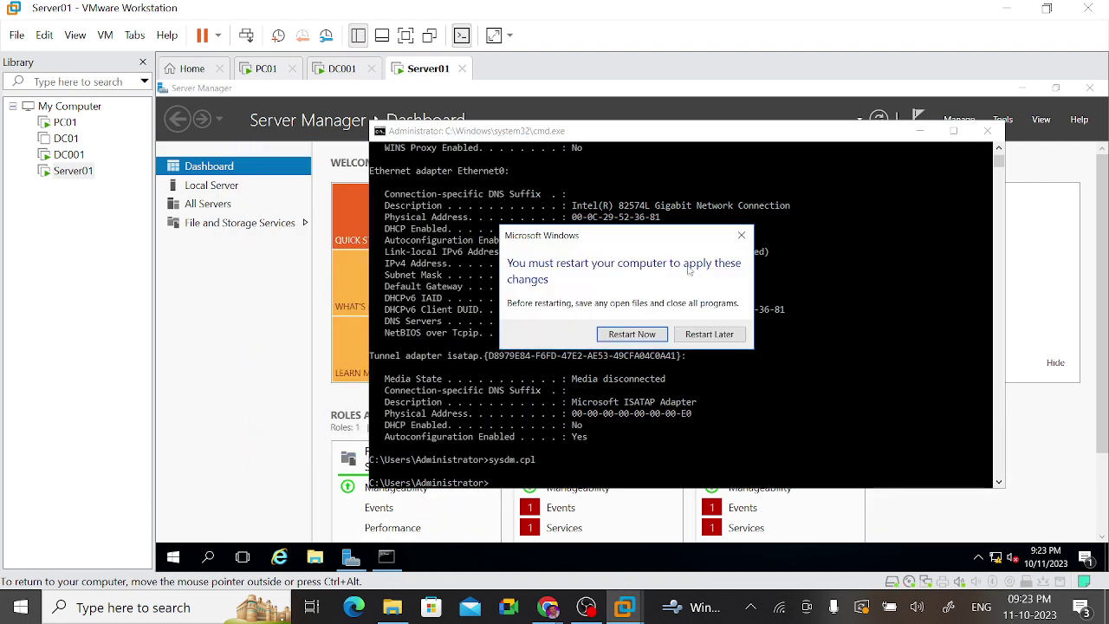
Step: Restart Server01 now, then send it Ctrl+Alt+Del to reach the Administrator sign-in screen
left_click(635, 336)
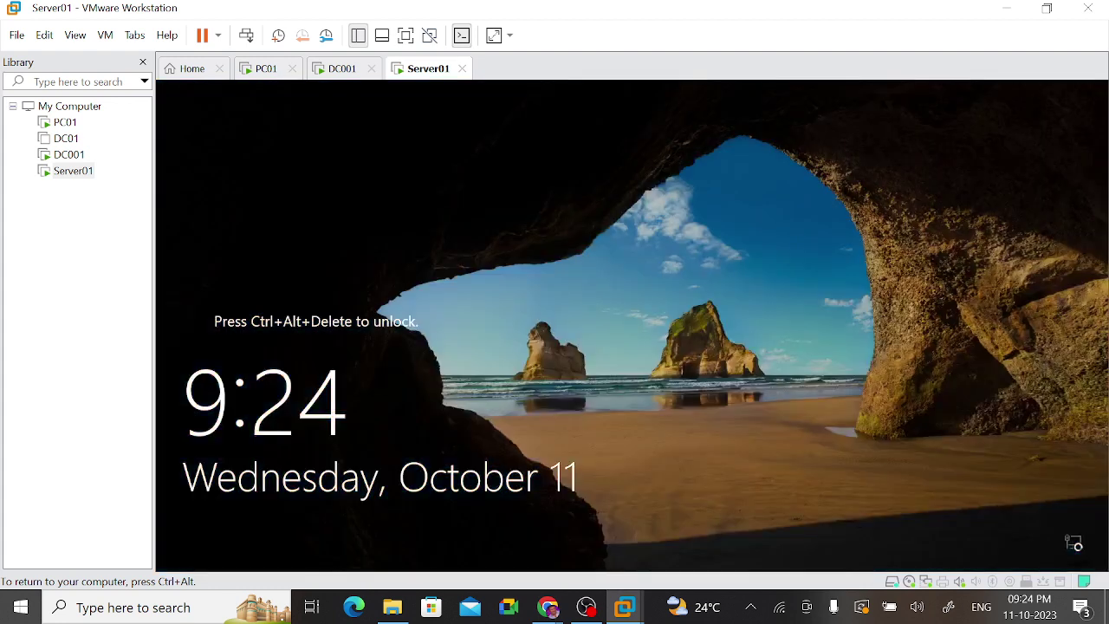
key("ctrl+alt")
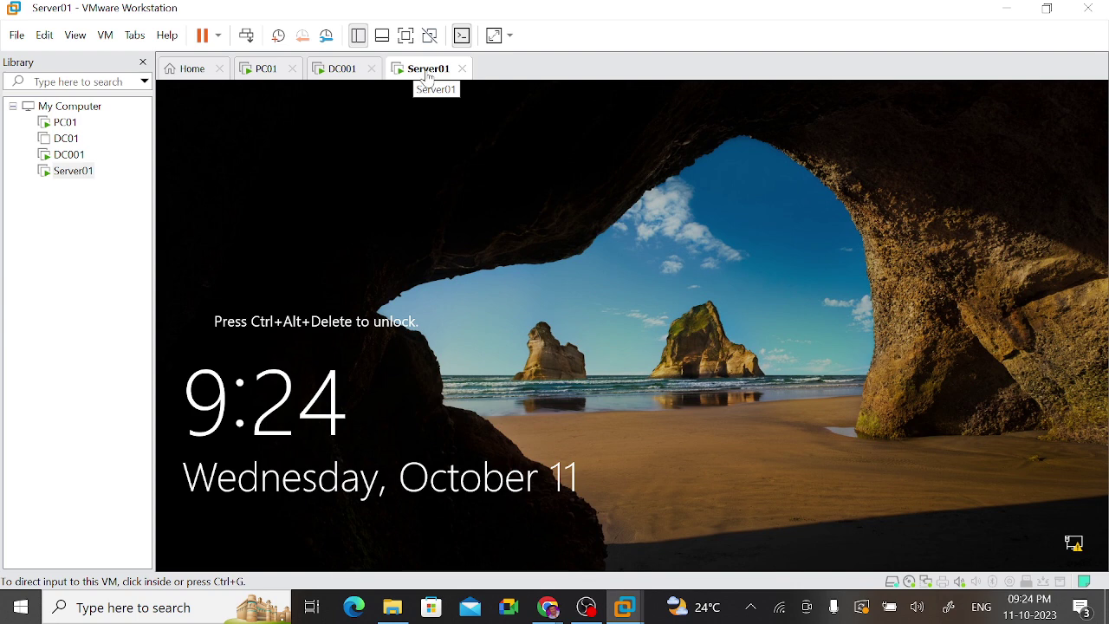
right_click(424, 80)
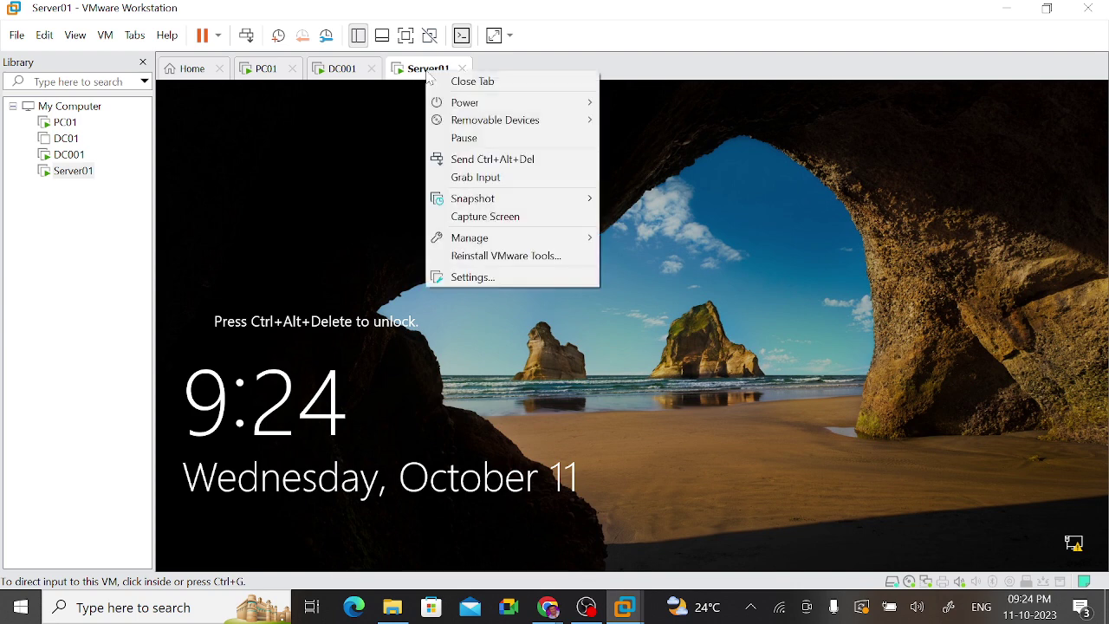
left_click(493, 163)
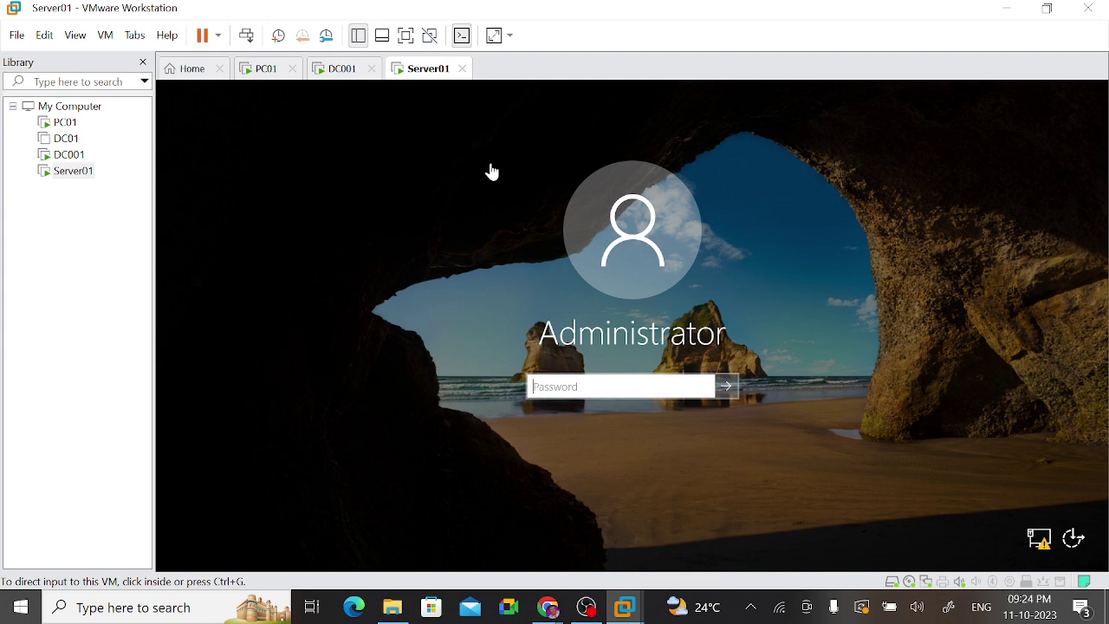
Step: Sign in to Server01 by entering the Administrator account password
left_click(559, 385)
type("*************")
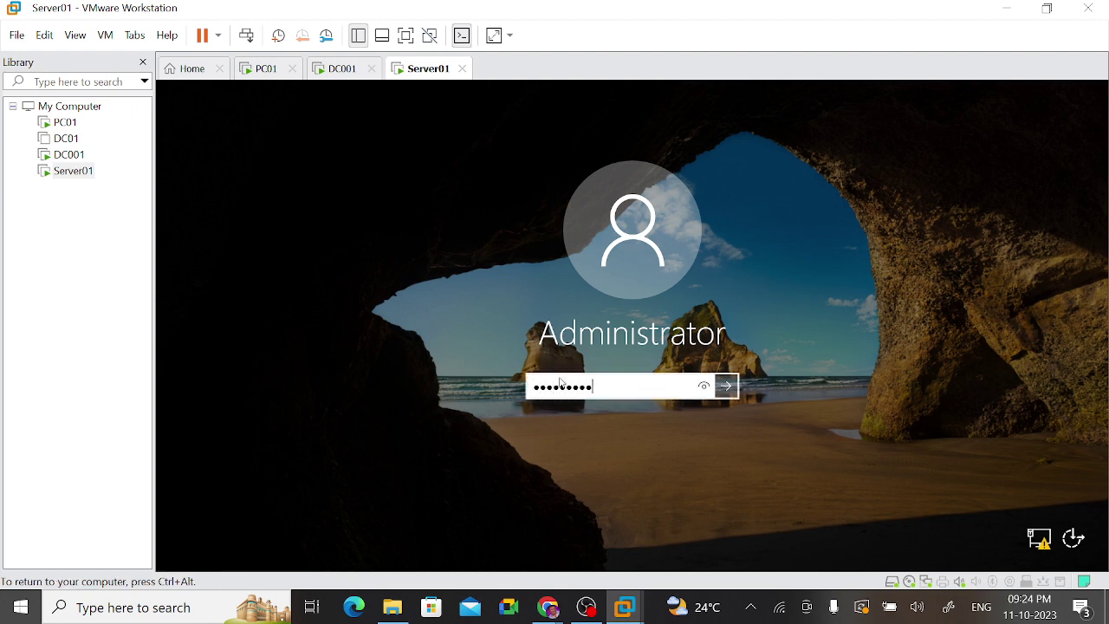
key("Return")
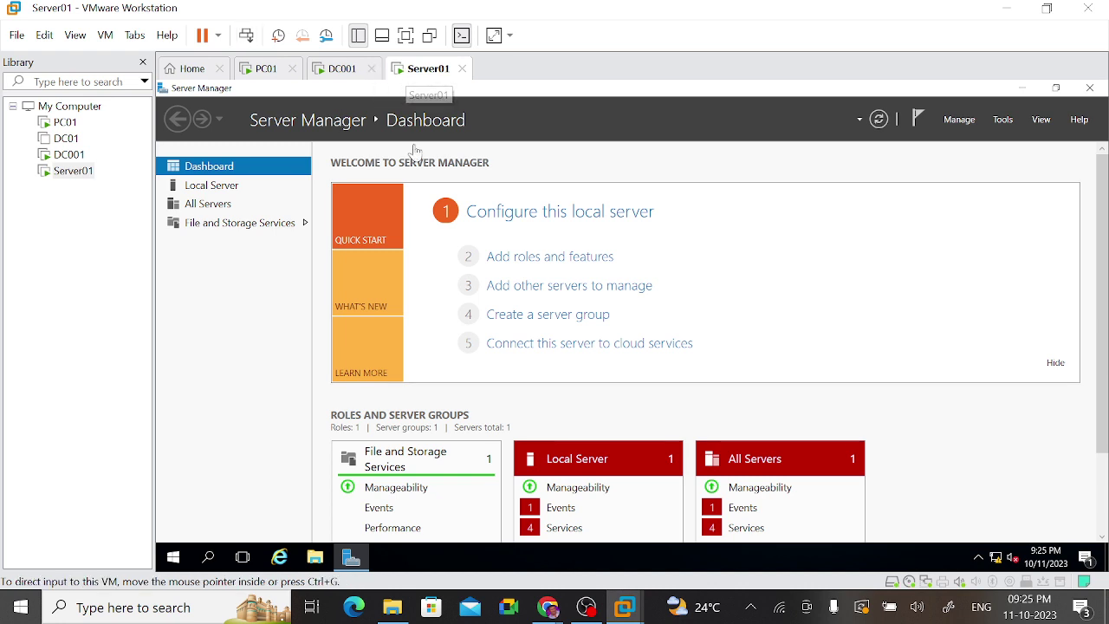
right_click(173, 565)
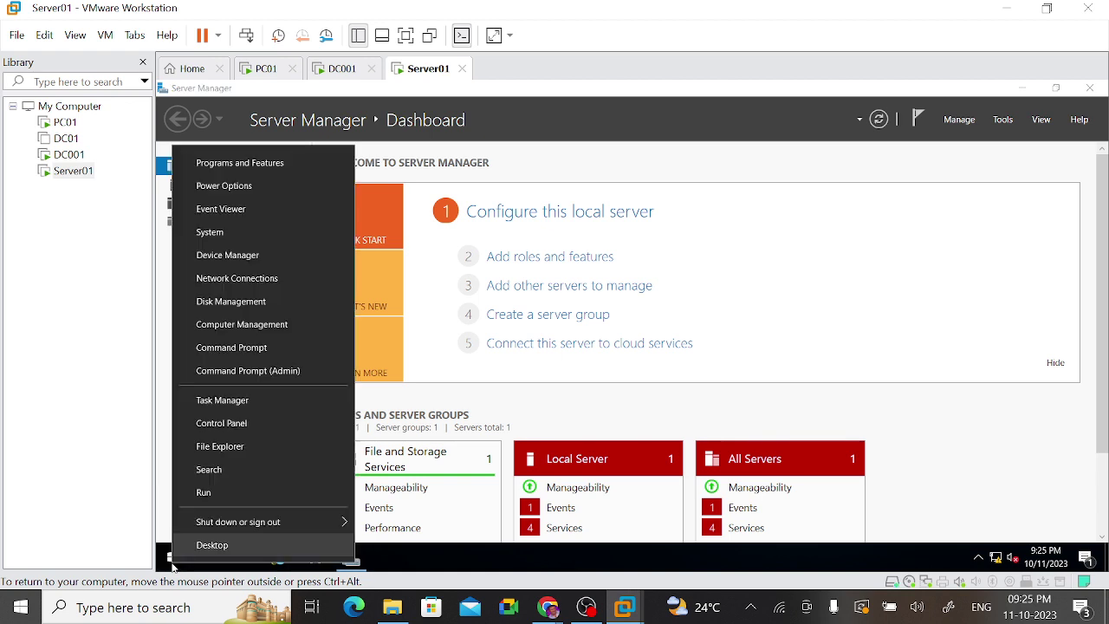
left_click(208, 493)
key("Return")
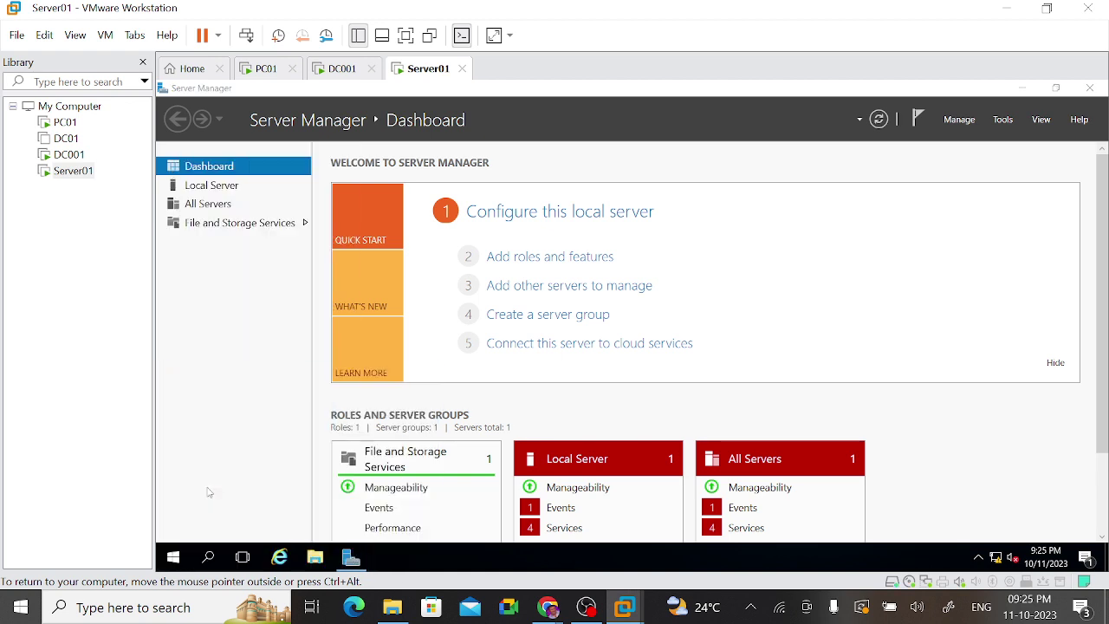
type("h")
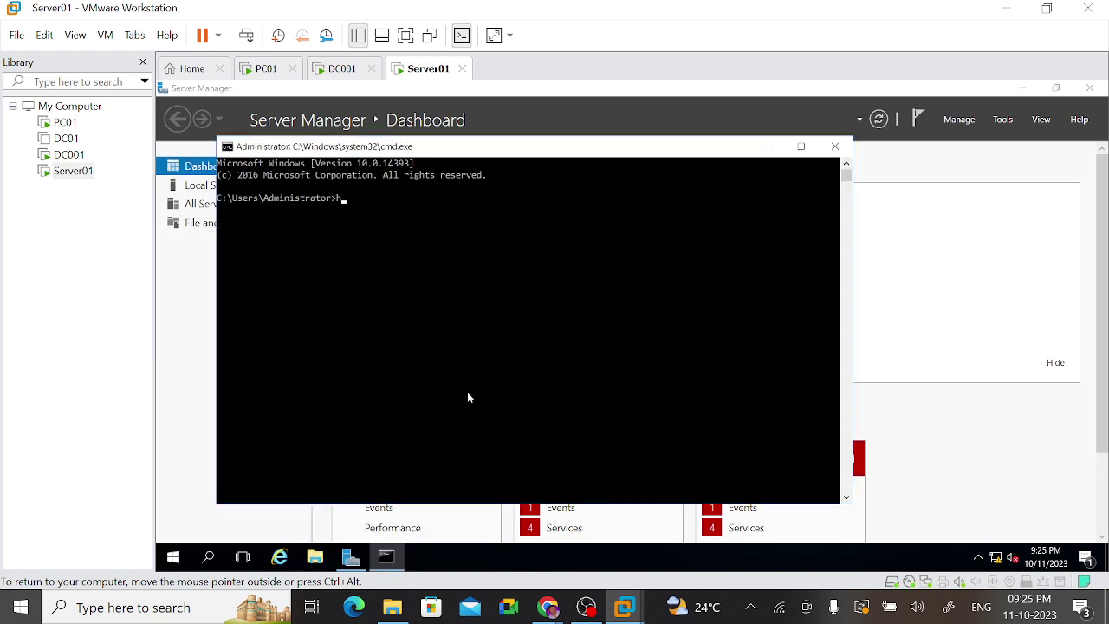
type("ostname")
key("Return")
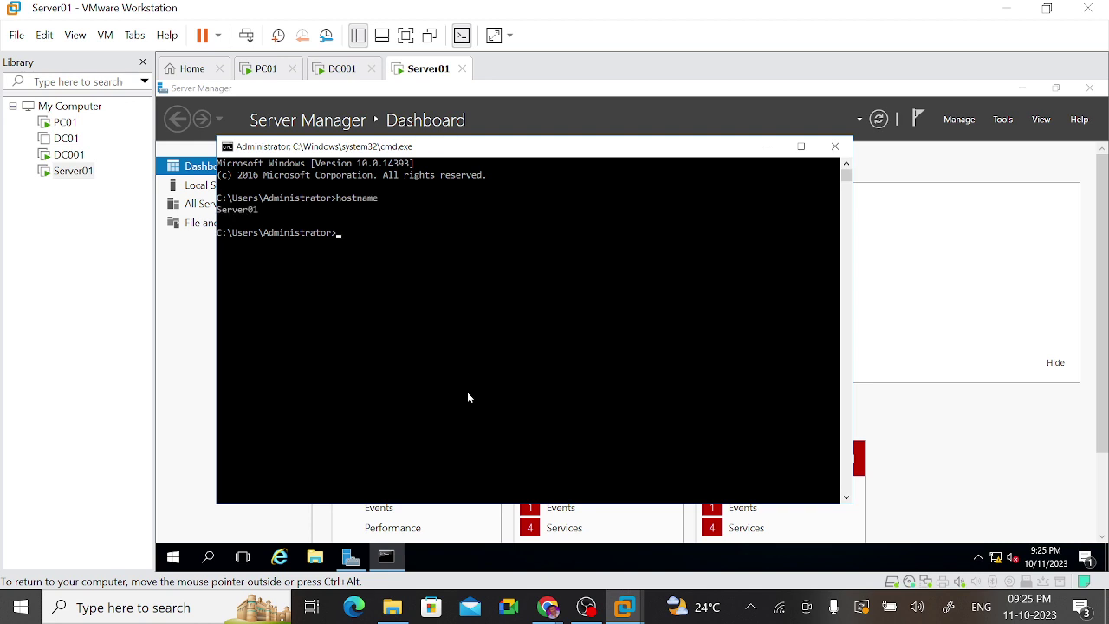
type("ipconfig")
key("Return")
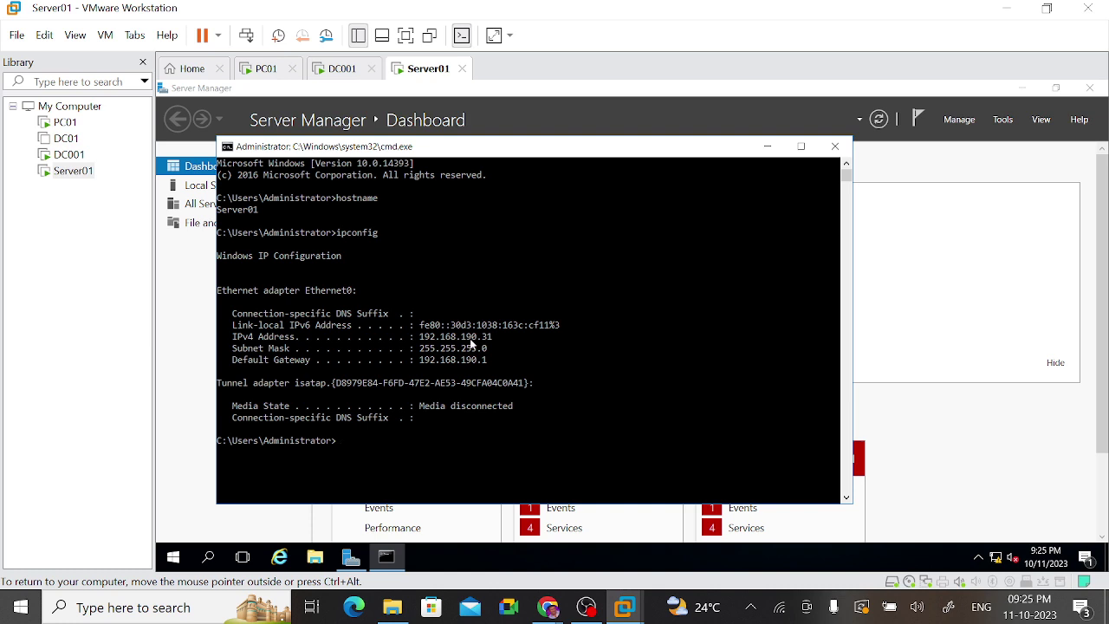
left_click(833, 147)
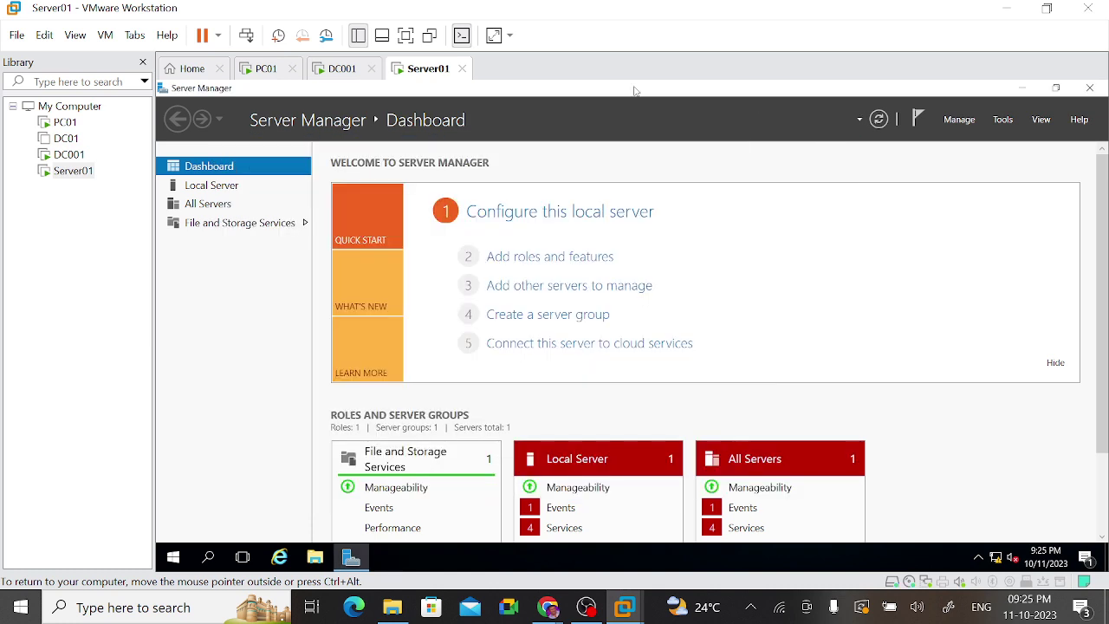
left_click(406, 35)
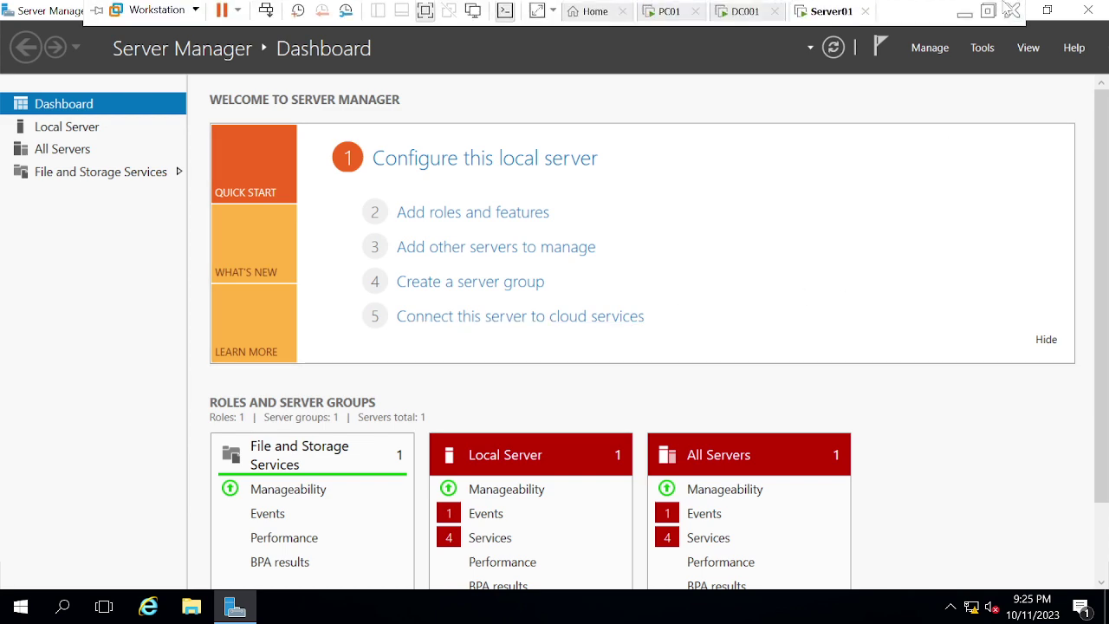
left_click(1004, 5)
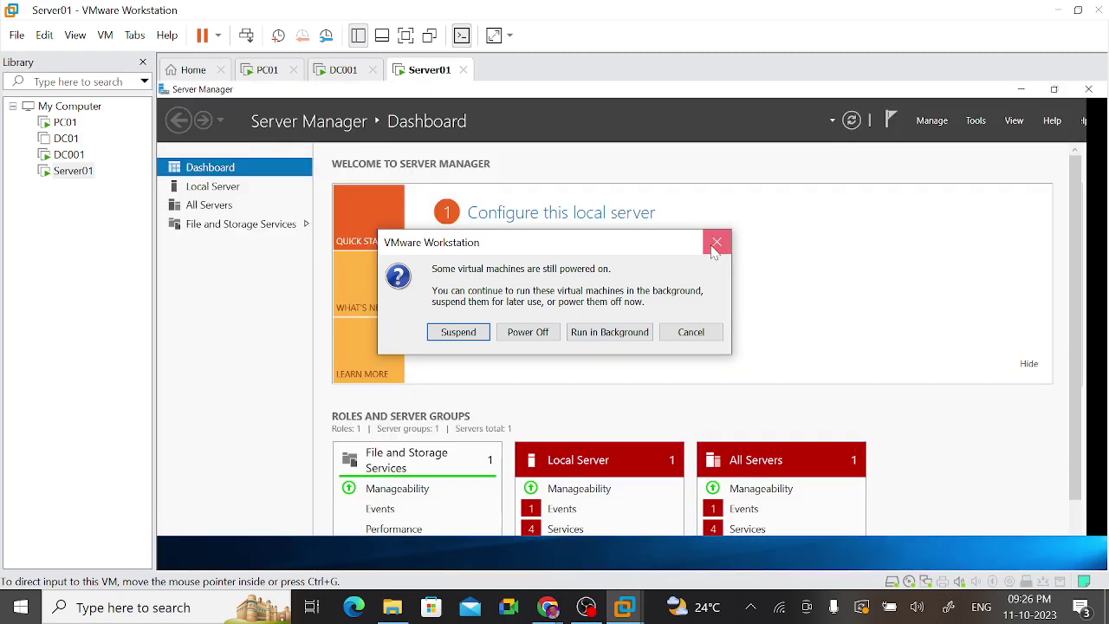
left_click(714, 245)
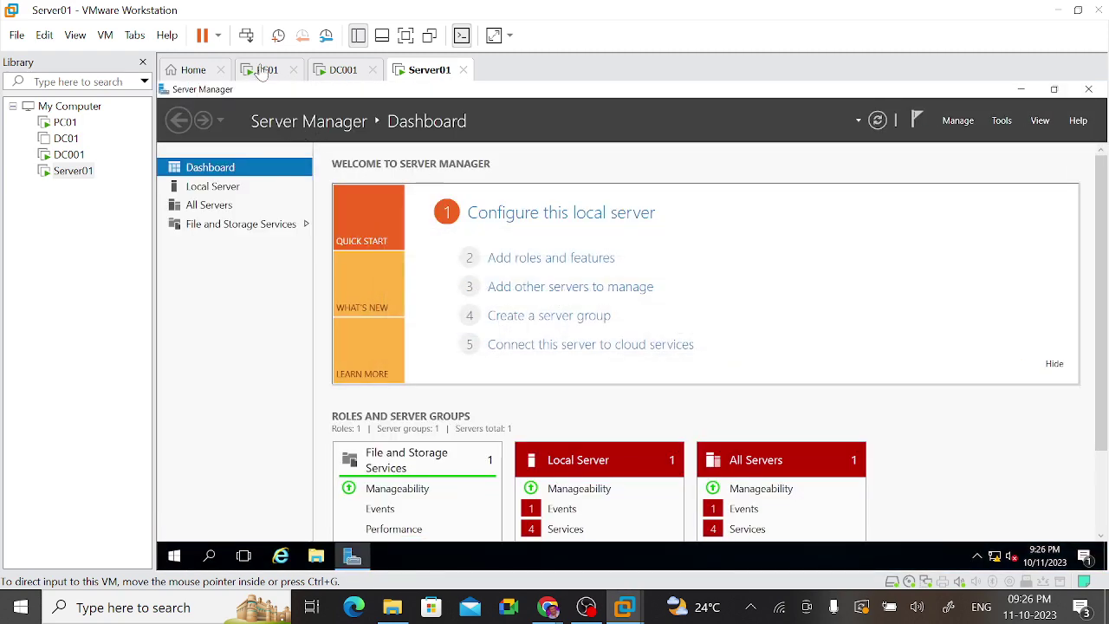
Step: On DC001, launch Active Directory Users and Computers from Server Manager's Tools menu
left_click(340, 70)
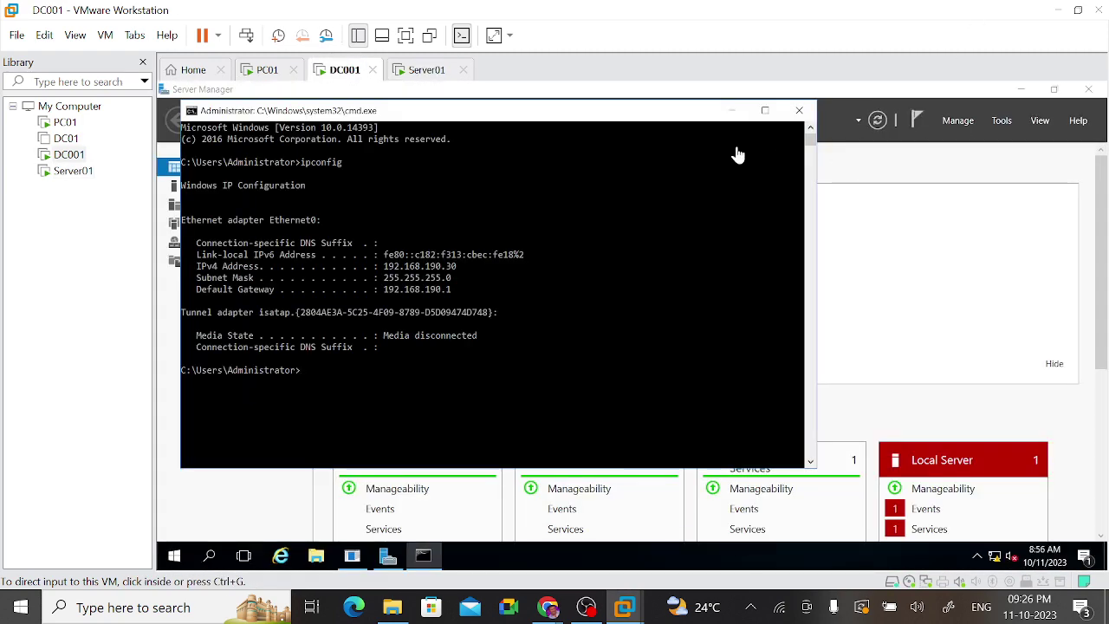
left_click(1001, 125)
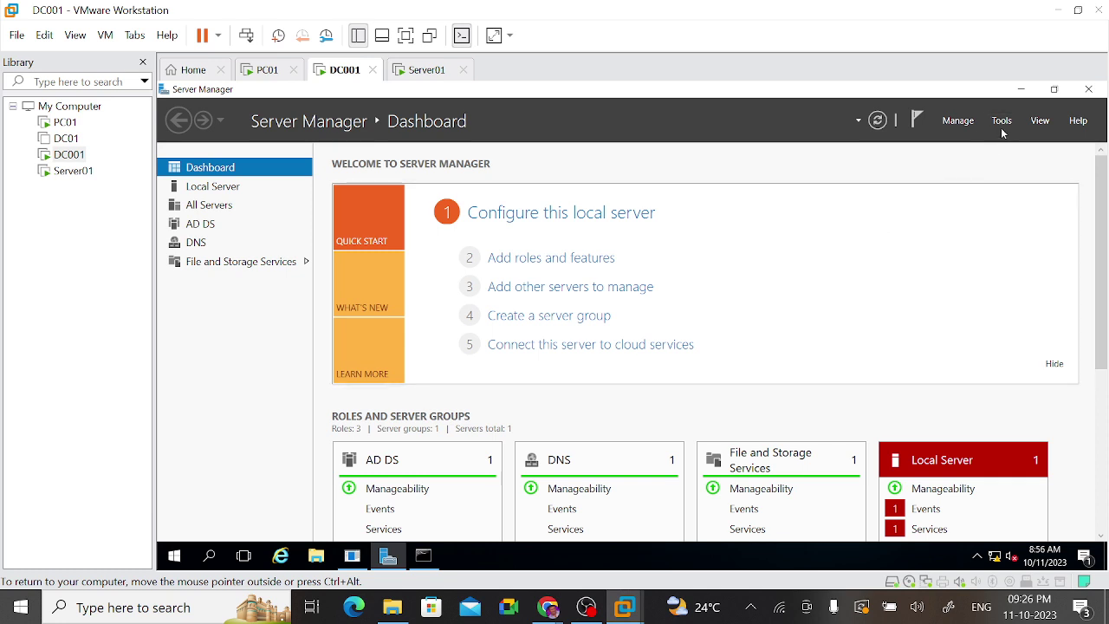
left_click(1001, 126)
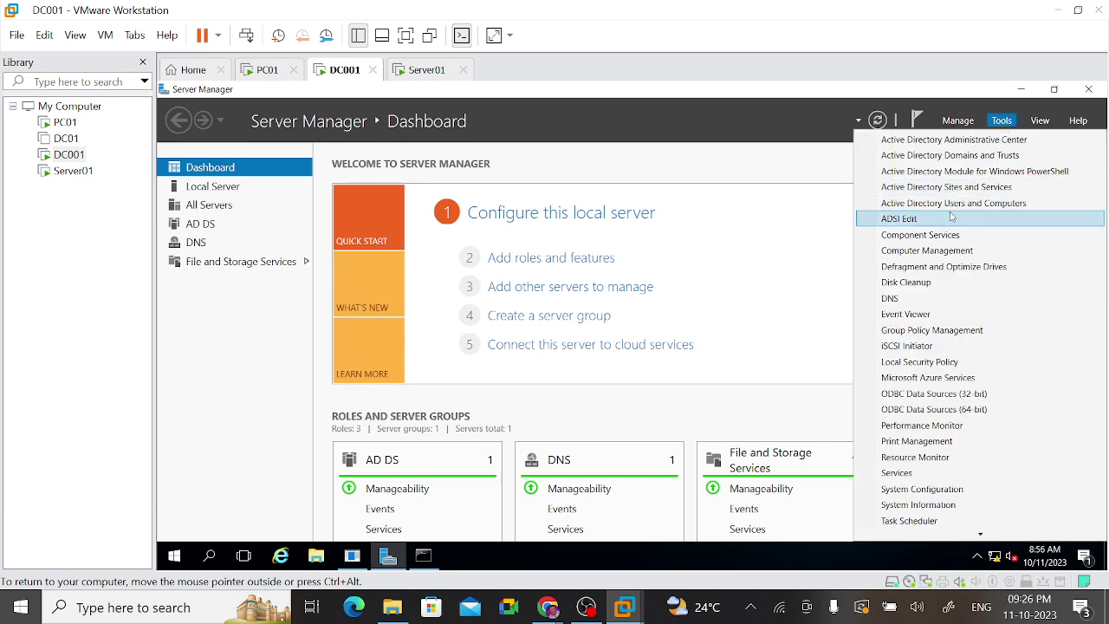
left_click(959, 204)
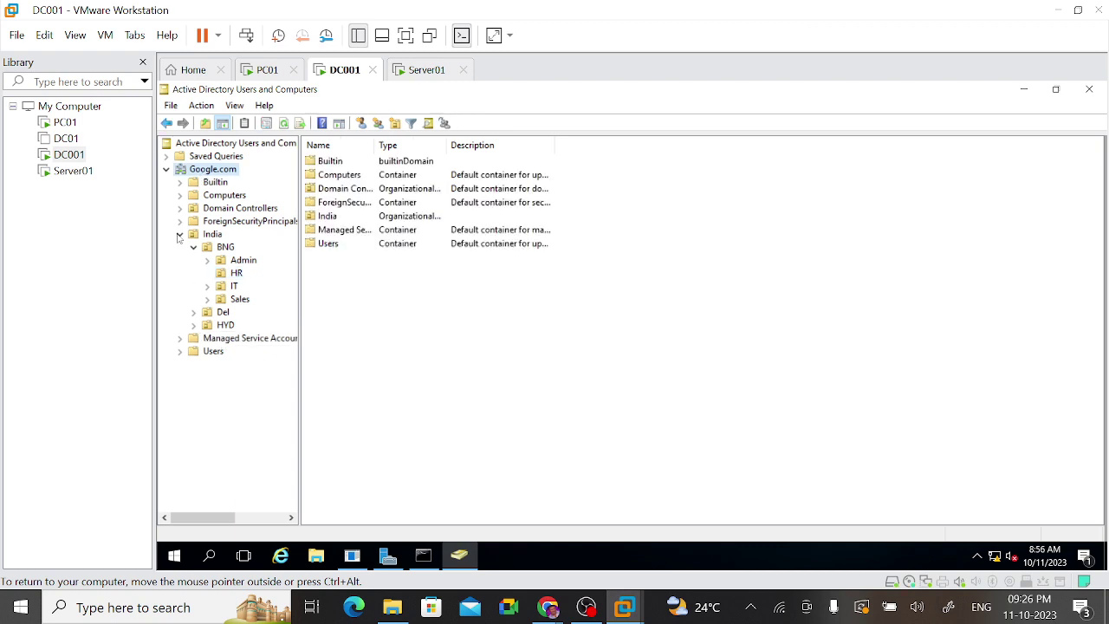
Step: Re-expand Google.com and inspect the DC001 entry under Domain Controllers, briefly glancing at Server01
left_click(167, 171)
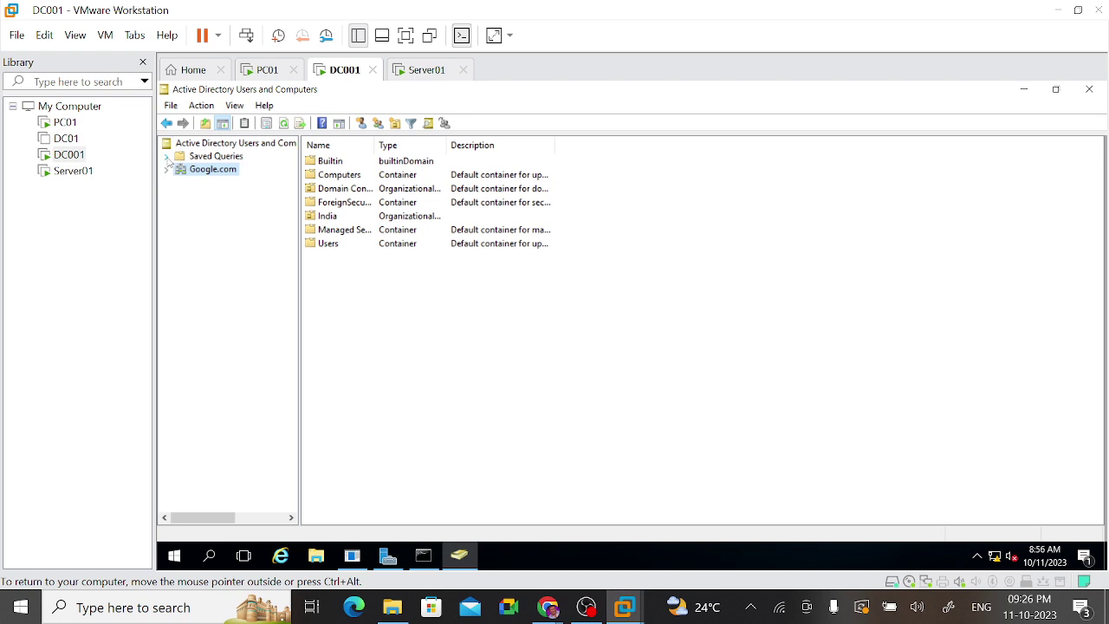
left_click(168, 172)
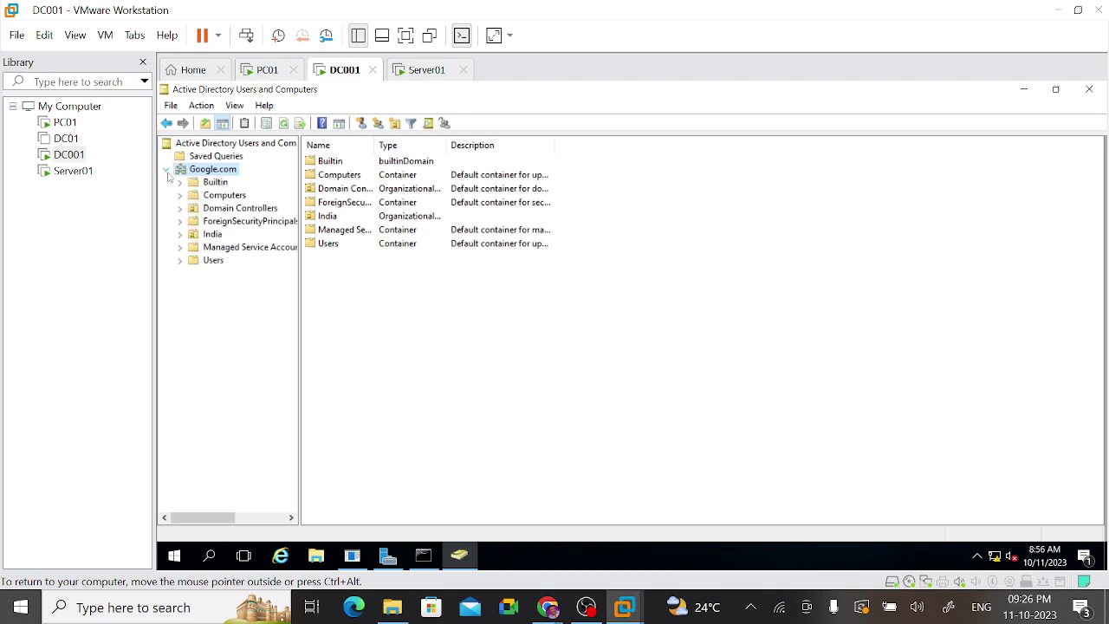
left_click(230, 209)
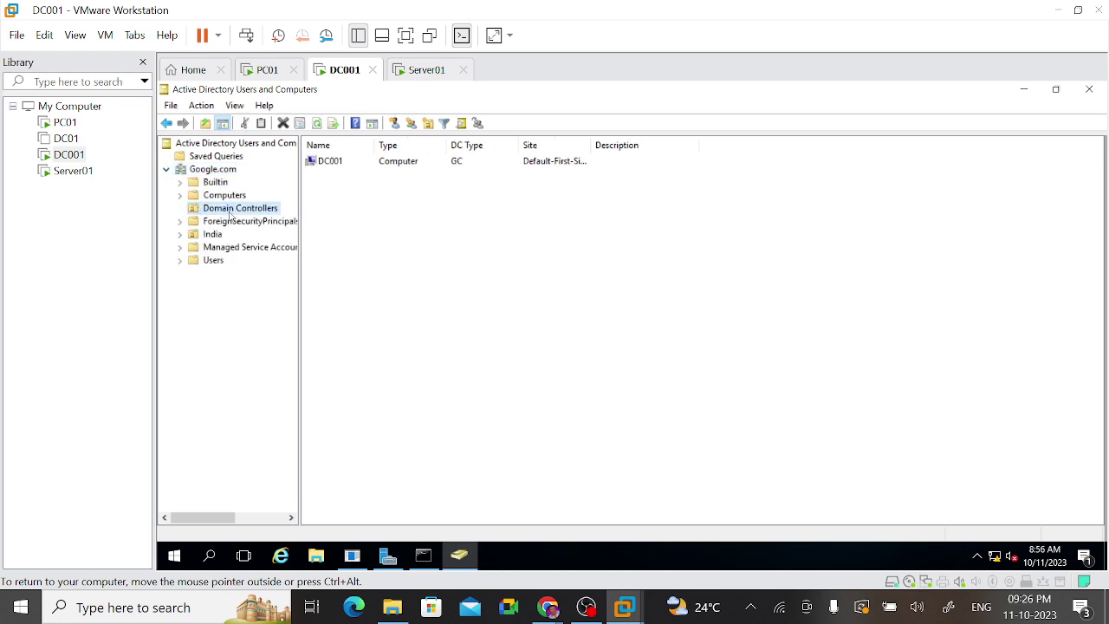
left_click(340, 164)
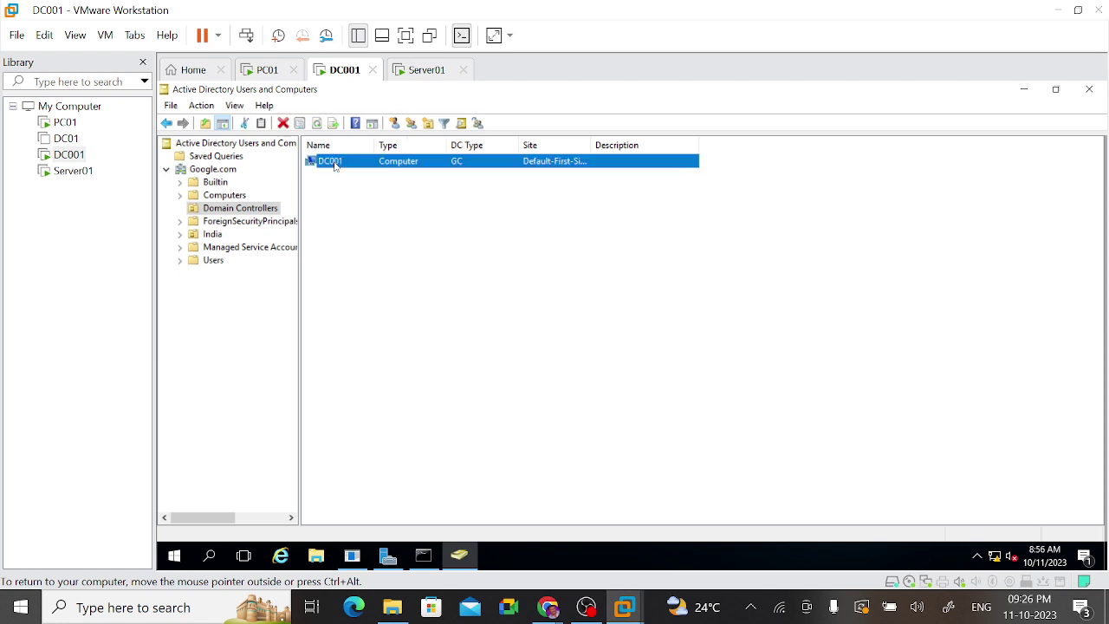
left_click(466, 375)
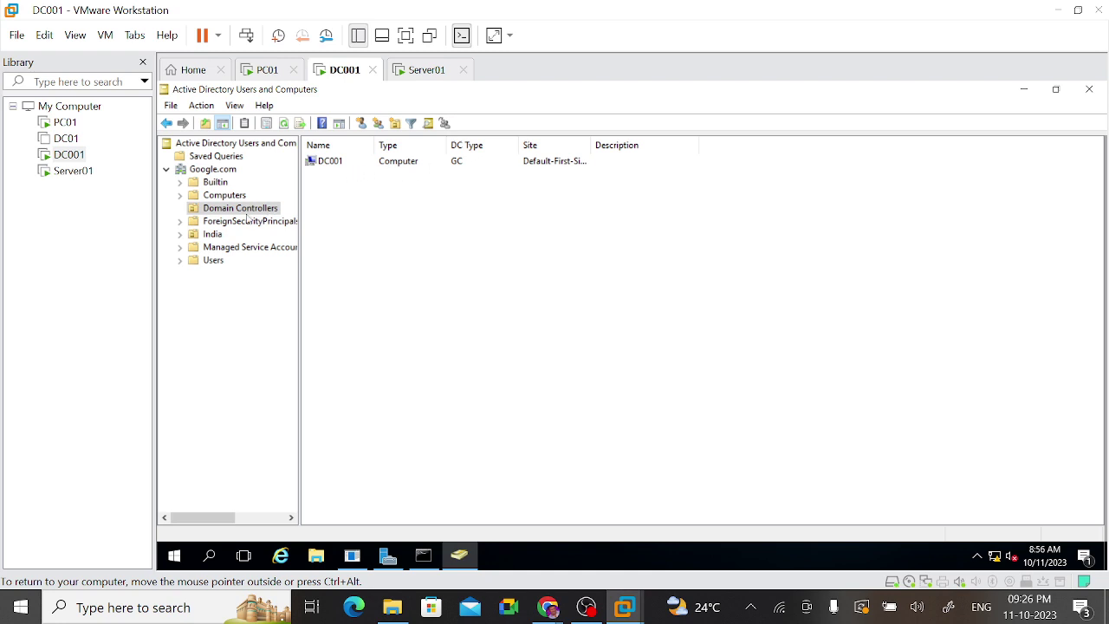
left_click(319, 170)
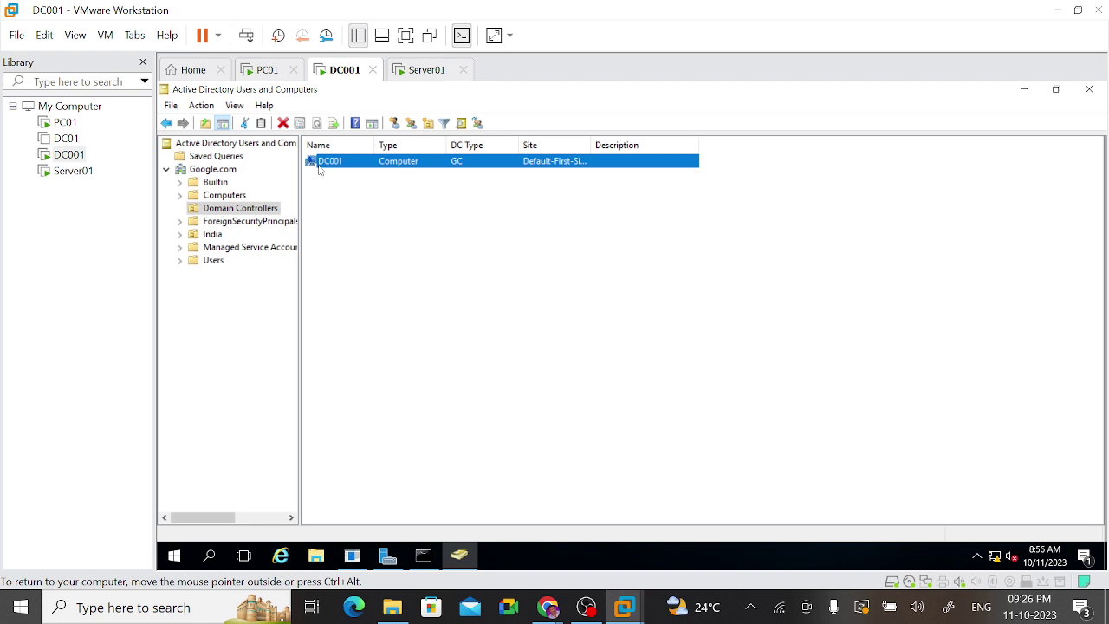
left_click(448, 357)
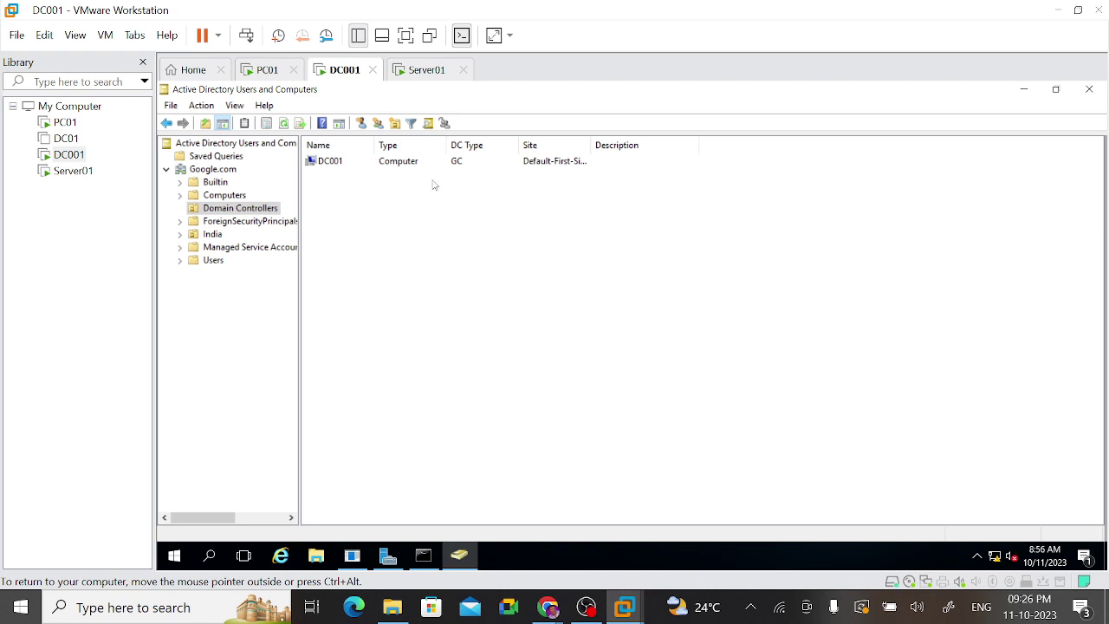
left_click(413, 72)
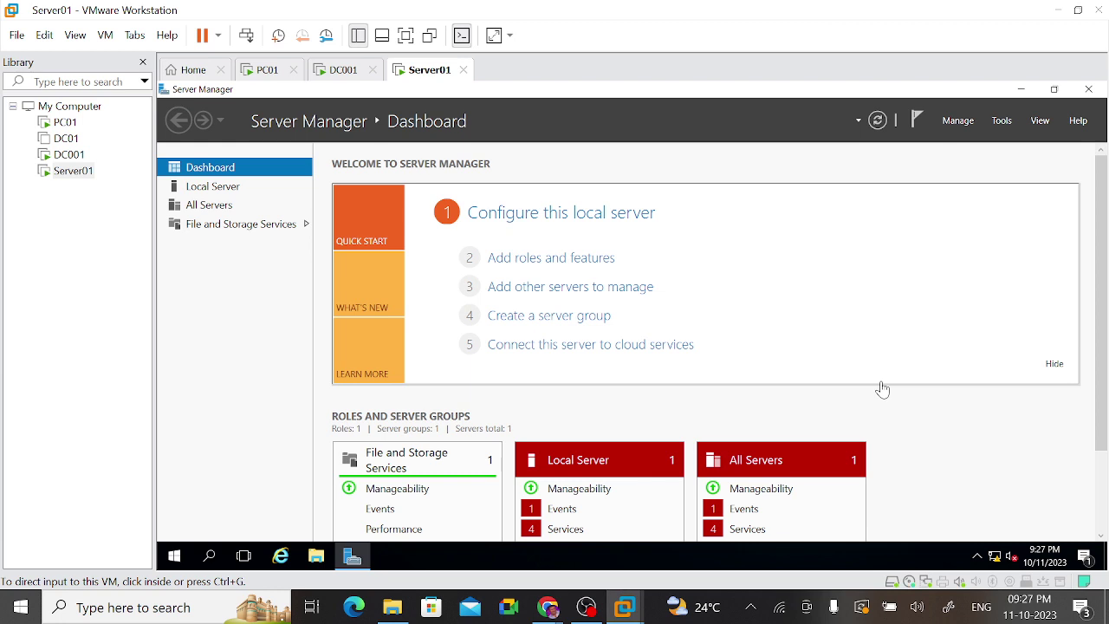
left_click(338, 75)
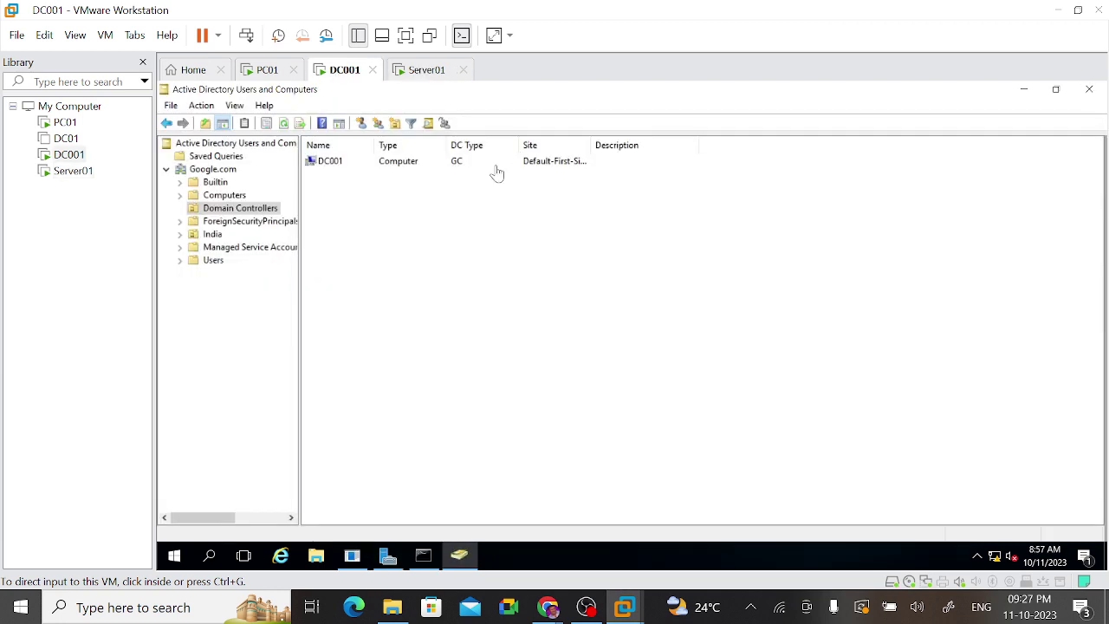
Step: Leave DC001's Server Manager and return to Server01's dashboard with input captured in the VM
left_click(387, 555)
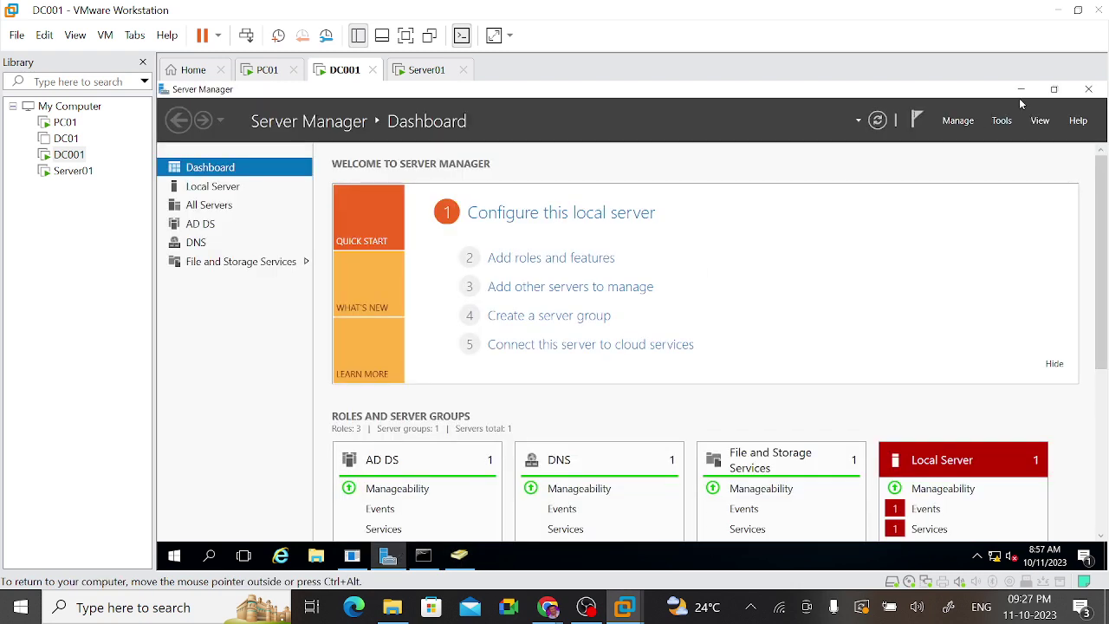
left_click(1003, 121)
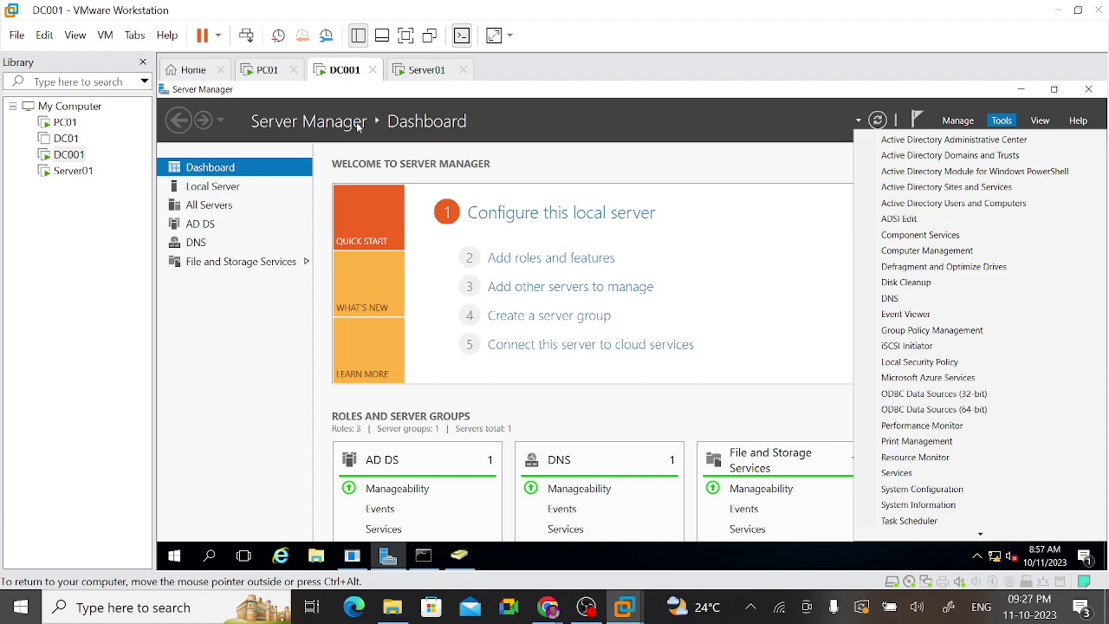
left_click(417, 74)
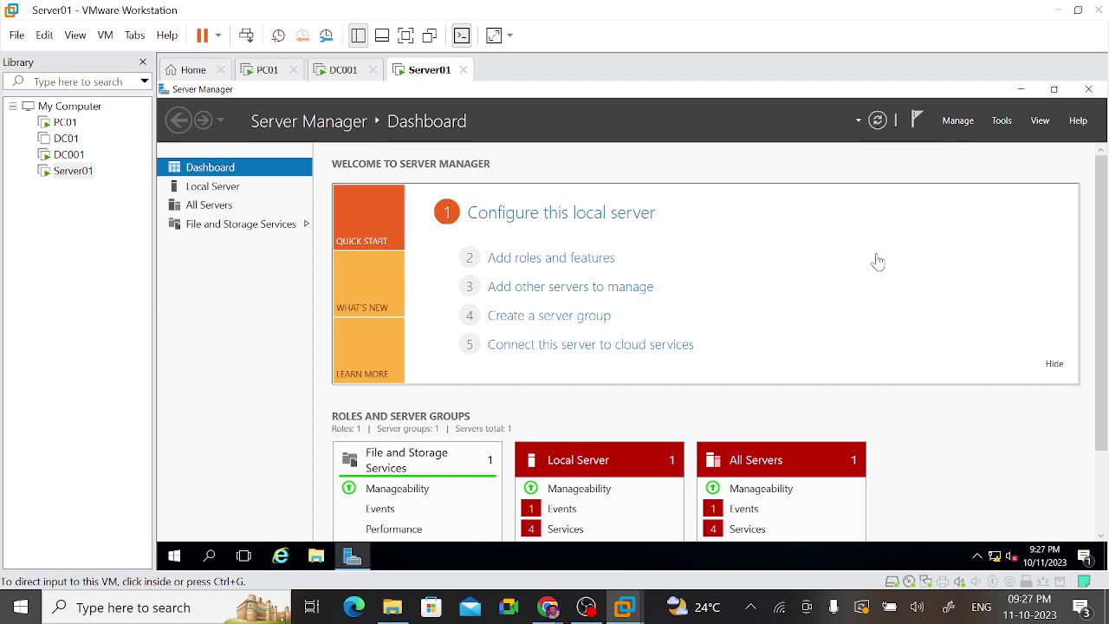
left_click(562, 268)
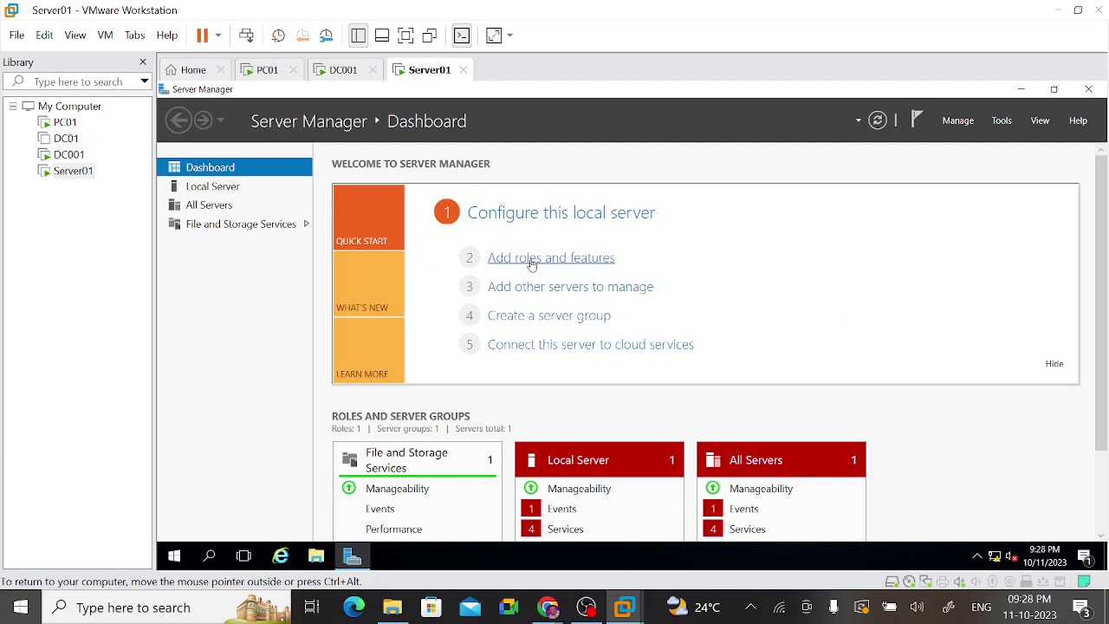
Step: Start Add Roles and Features in full screen, keeping role-based installation and Server01 as destination
left_click(532, 259)
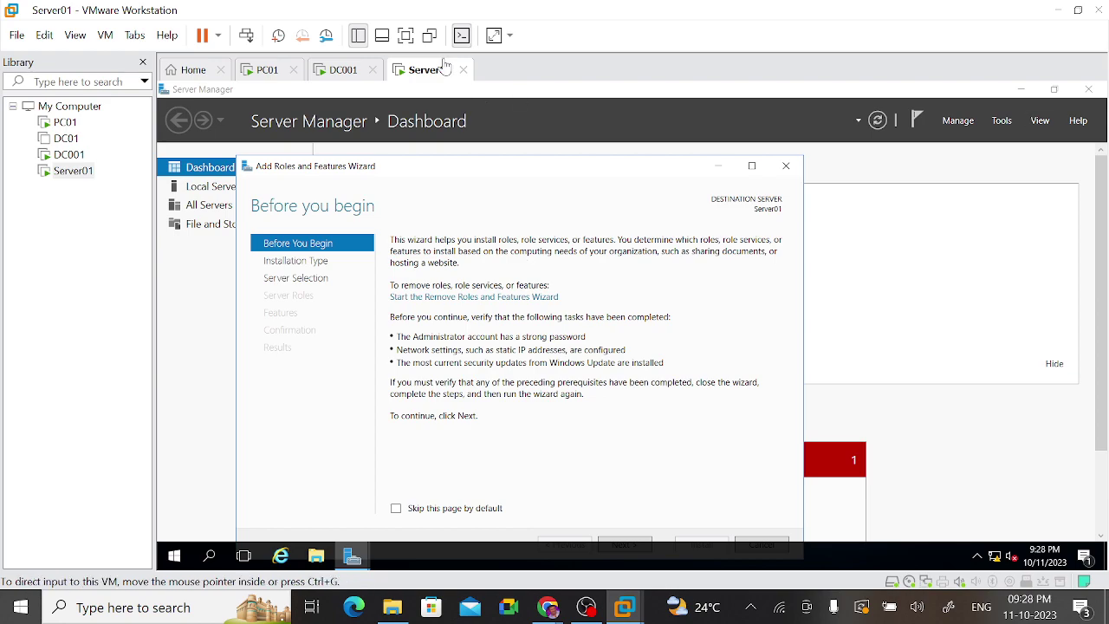
left_click(406, 34)
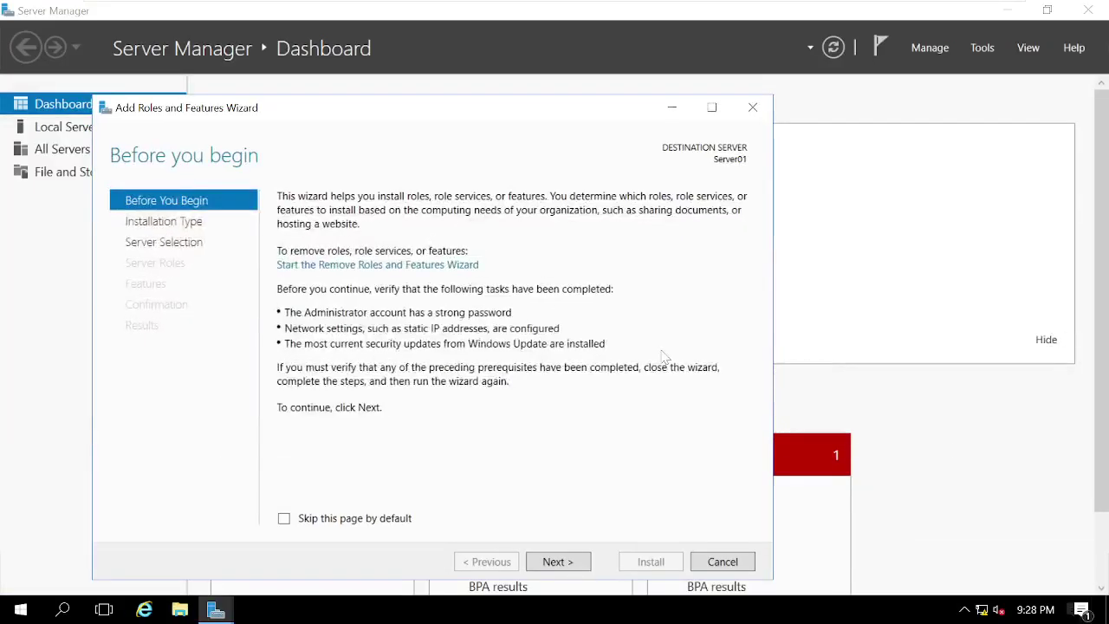
left_click(558, 561)
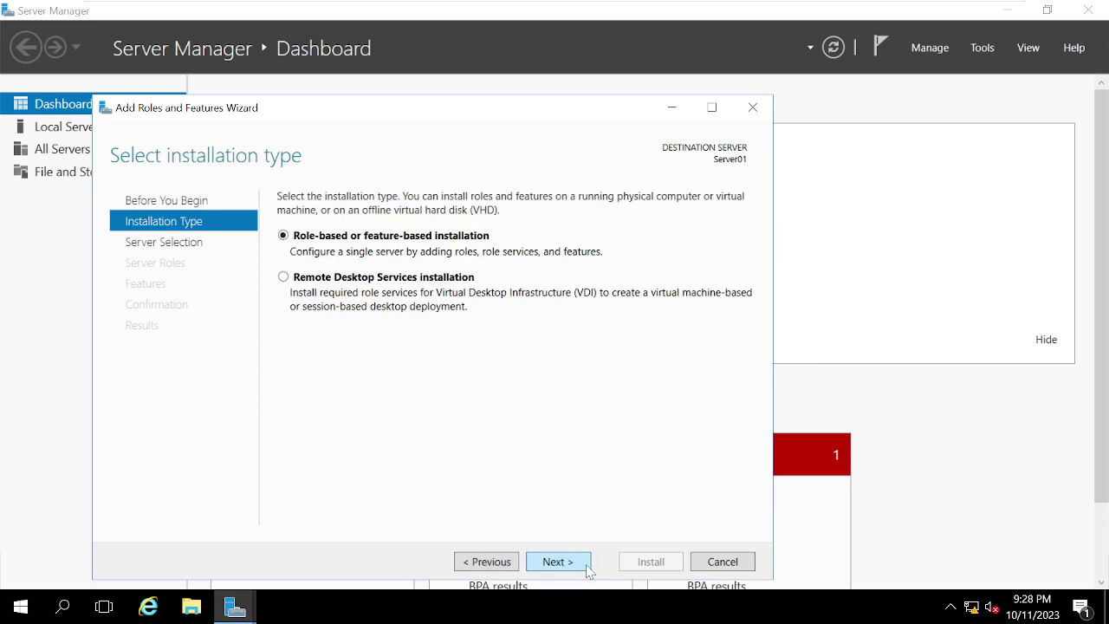
left_click(588, 570)
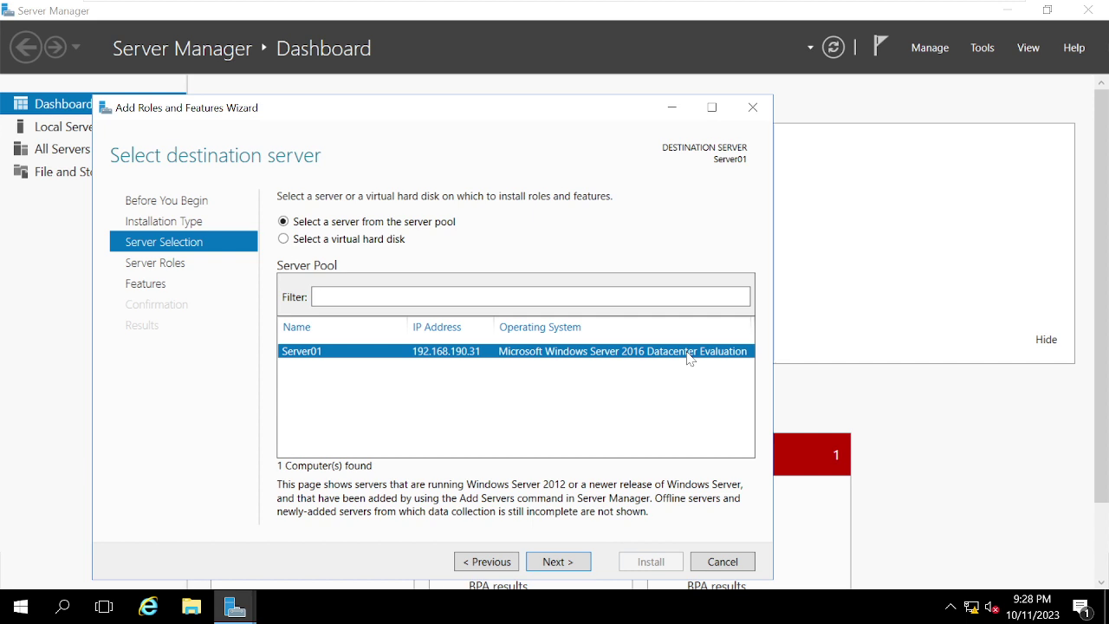
left_click(544, 563)
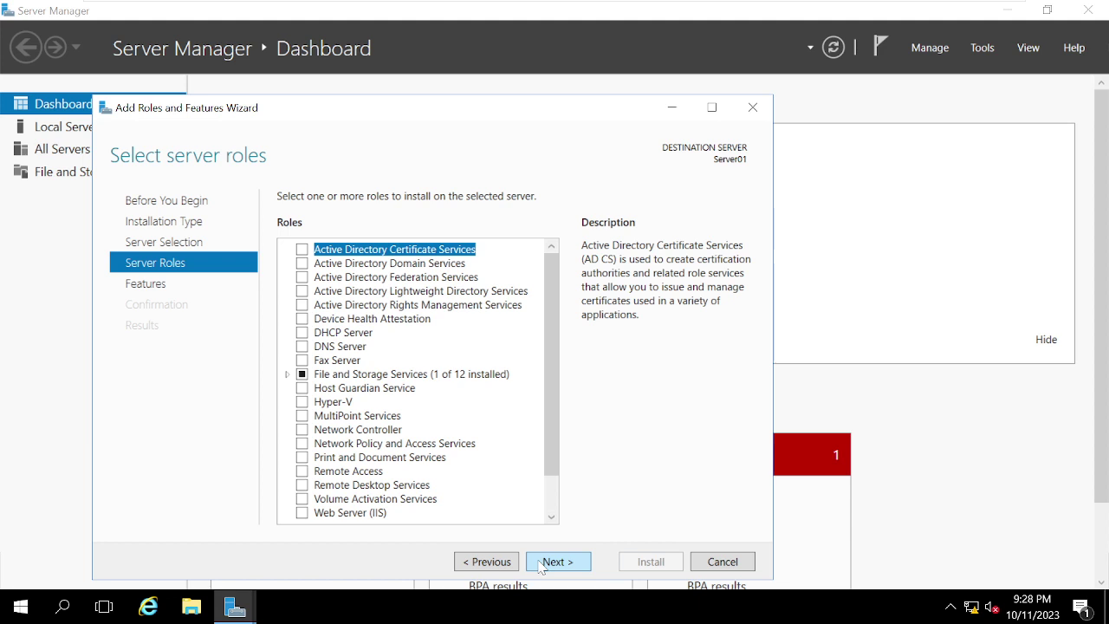
Step: Select Active Directory Domain Services with its management features and advance to the Confirmation page
left_click(302, 264)
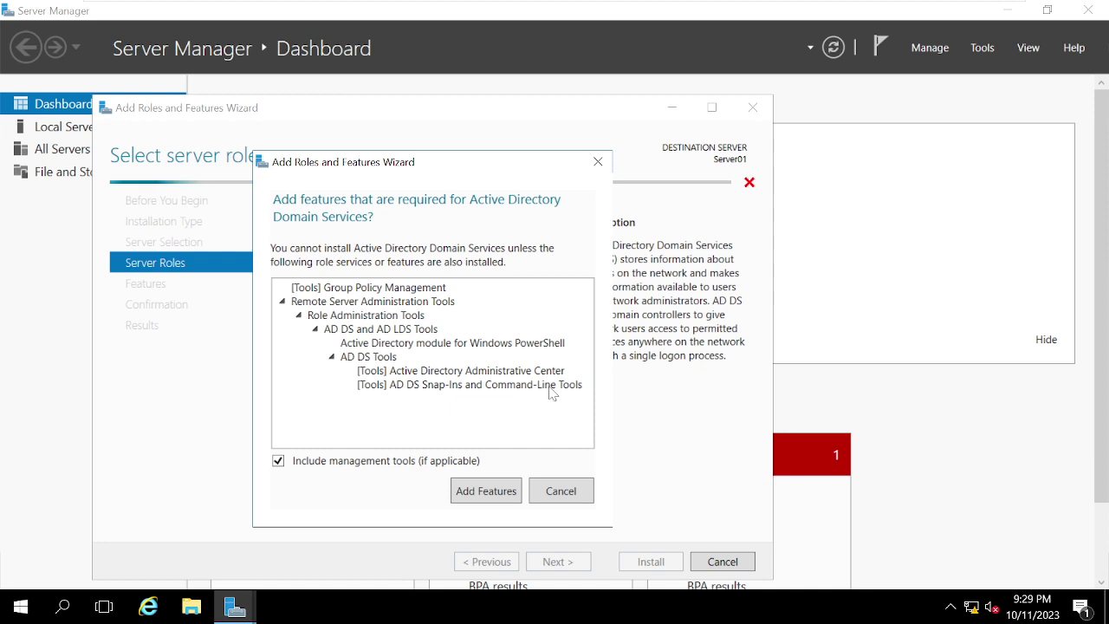
left_click(486, 491)
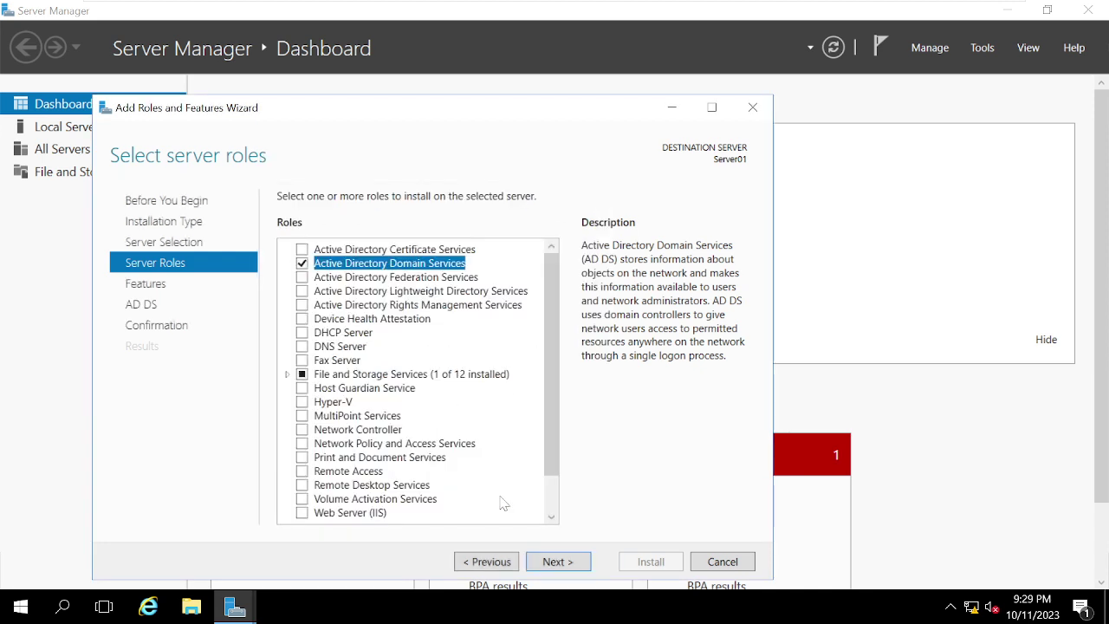
left_click(556, 562)
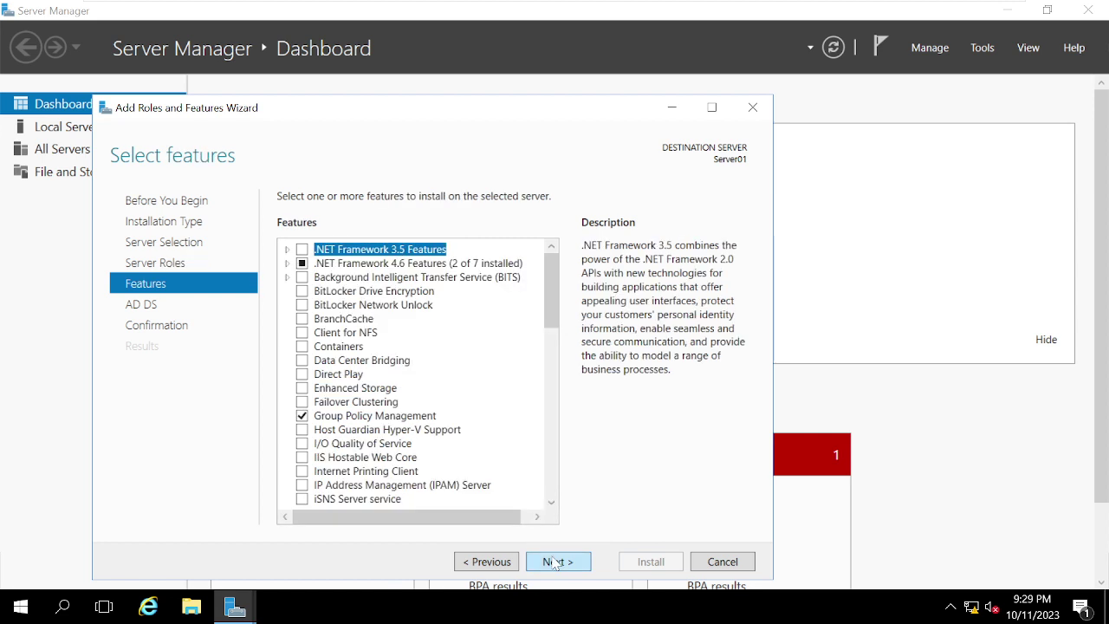
left_click(490, 565)
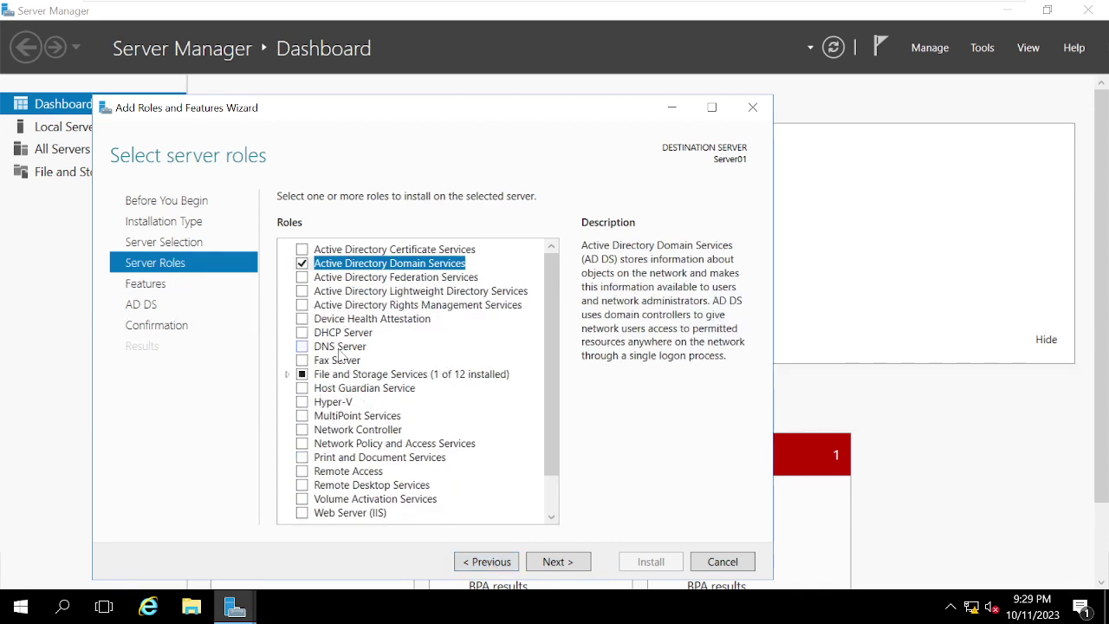
left_click(551, 563)
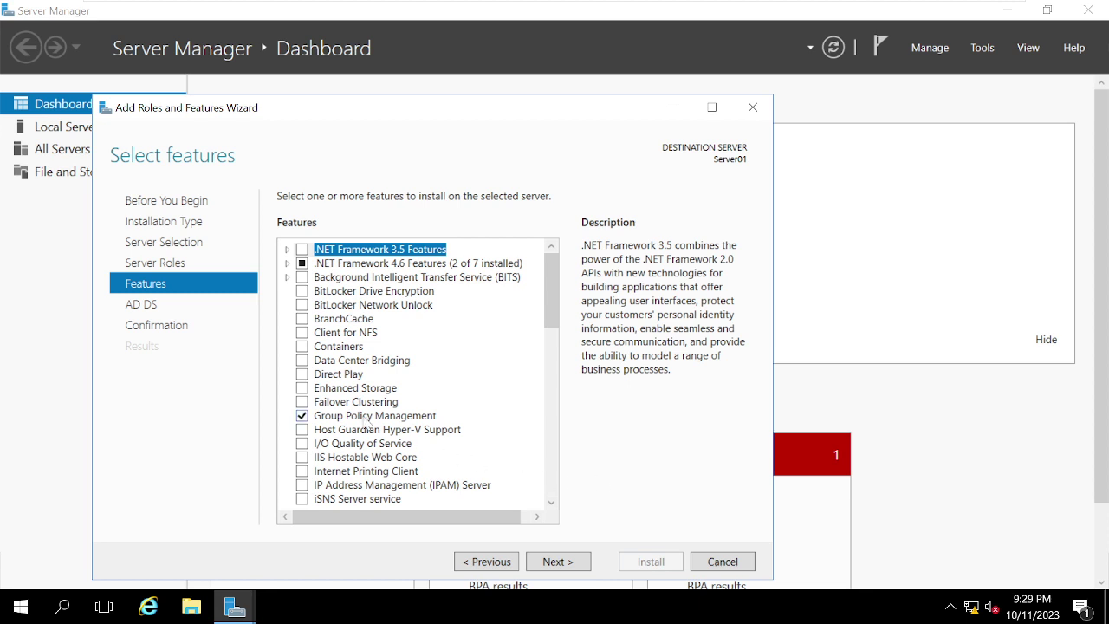
left_click(565, 564)
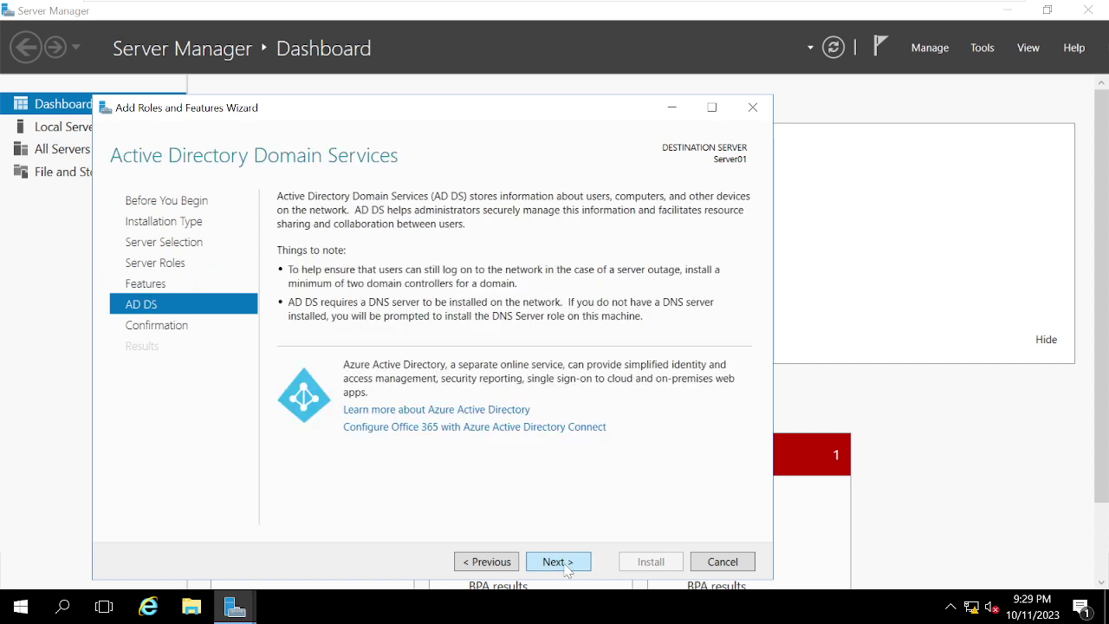
left_click(565, 564)
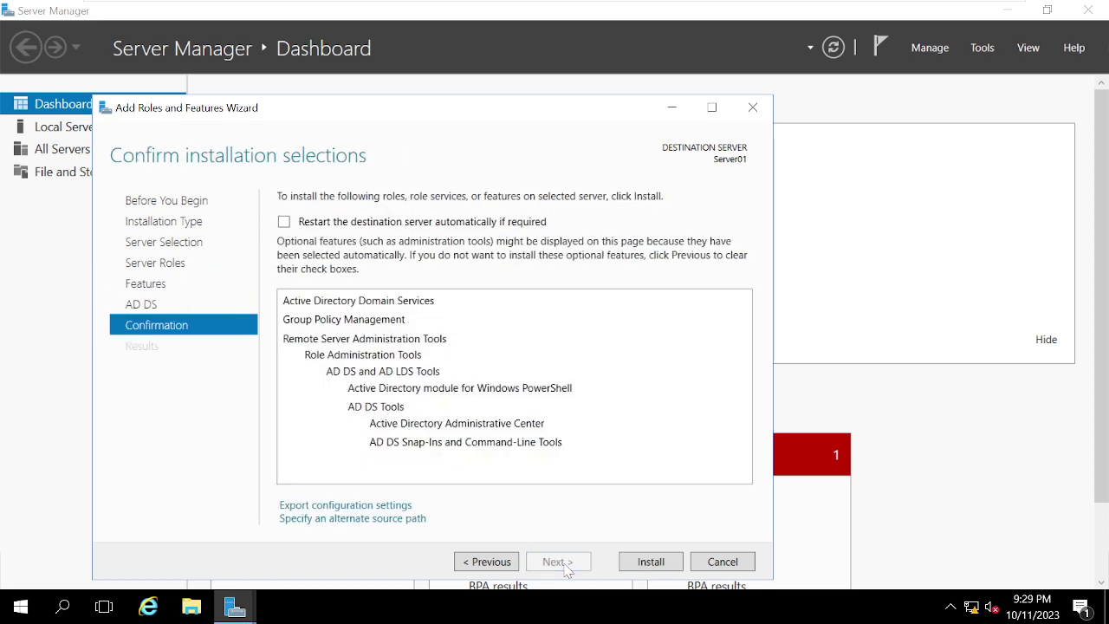
Step: Install AD DS on Server01, close the finished wizard, and open Server Manager's Tools list
left_click(675, 572)
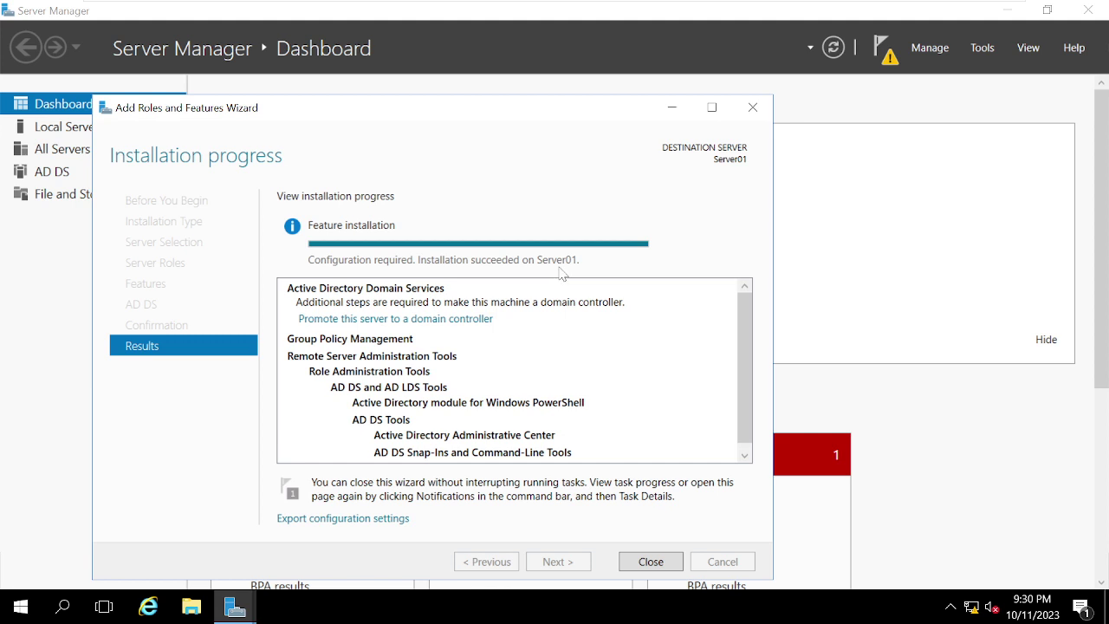
left_click(665, 562)
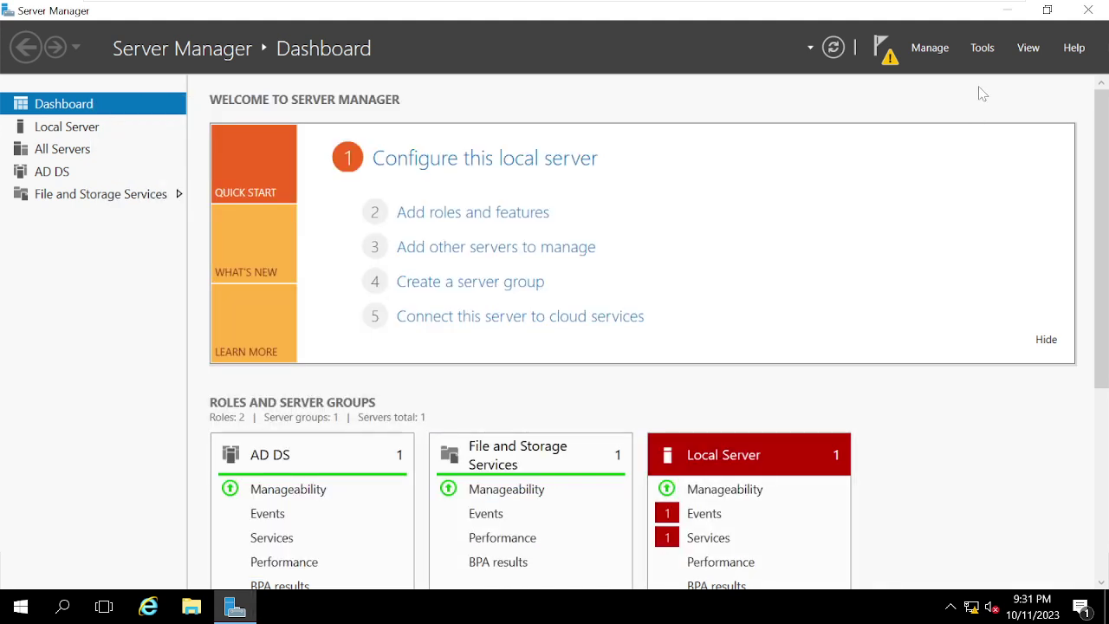
left_click(984, 48)
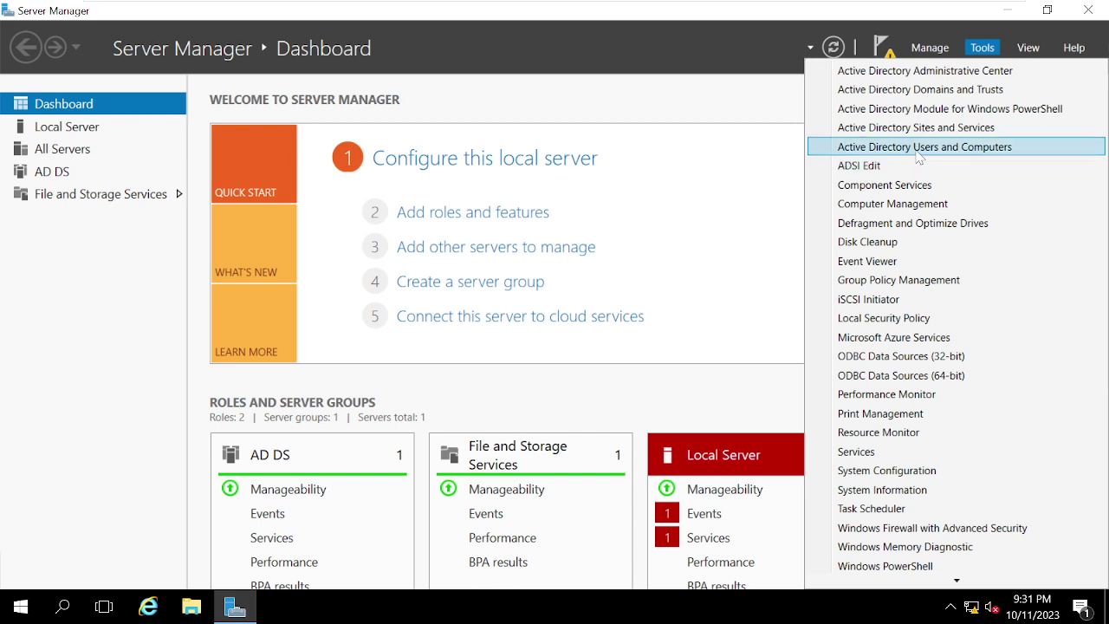
Step: Open Active Directory Users and Computers, dismiss the domain-rights warning, and widen the tree pane
left_click(915, 148)
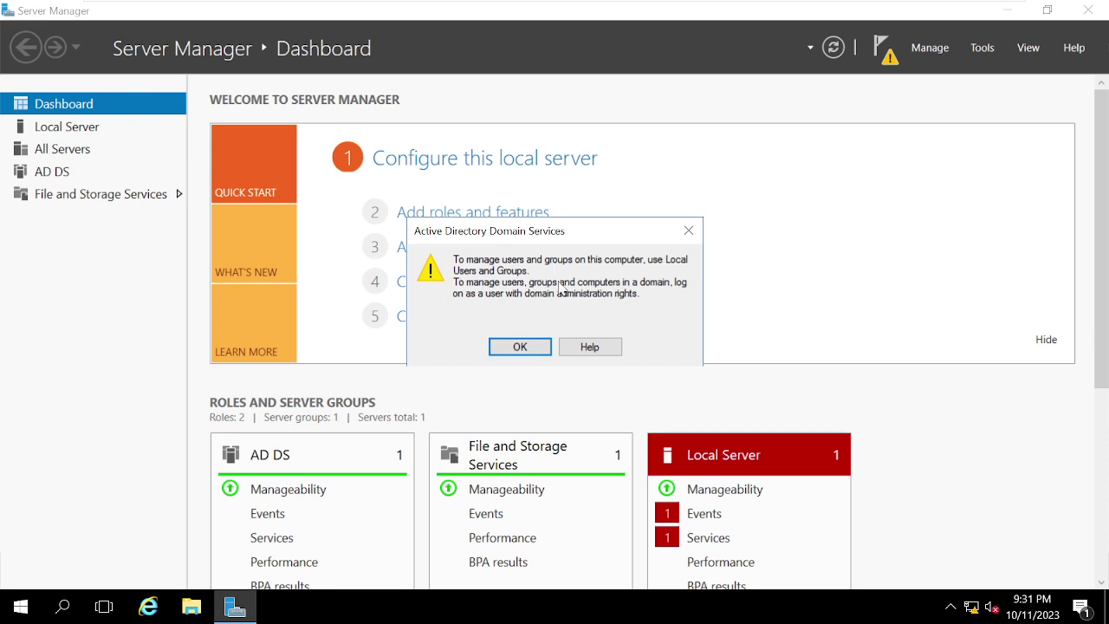
left_click(521, 351)
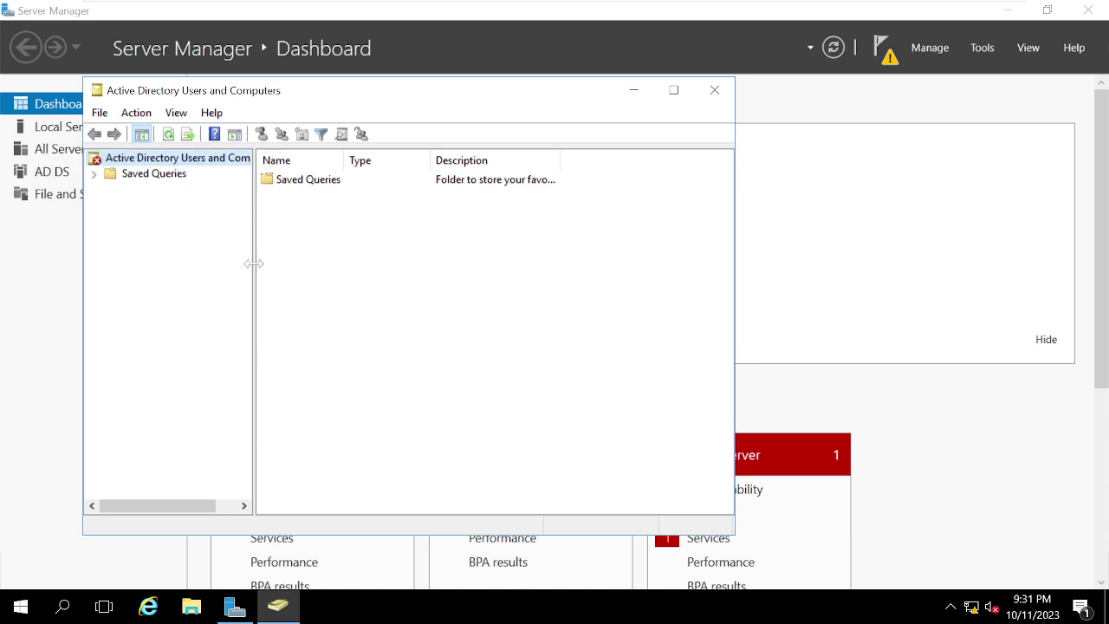
left_click_drag(254, 265, 330, 265)
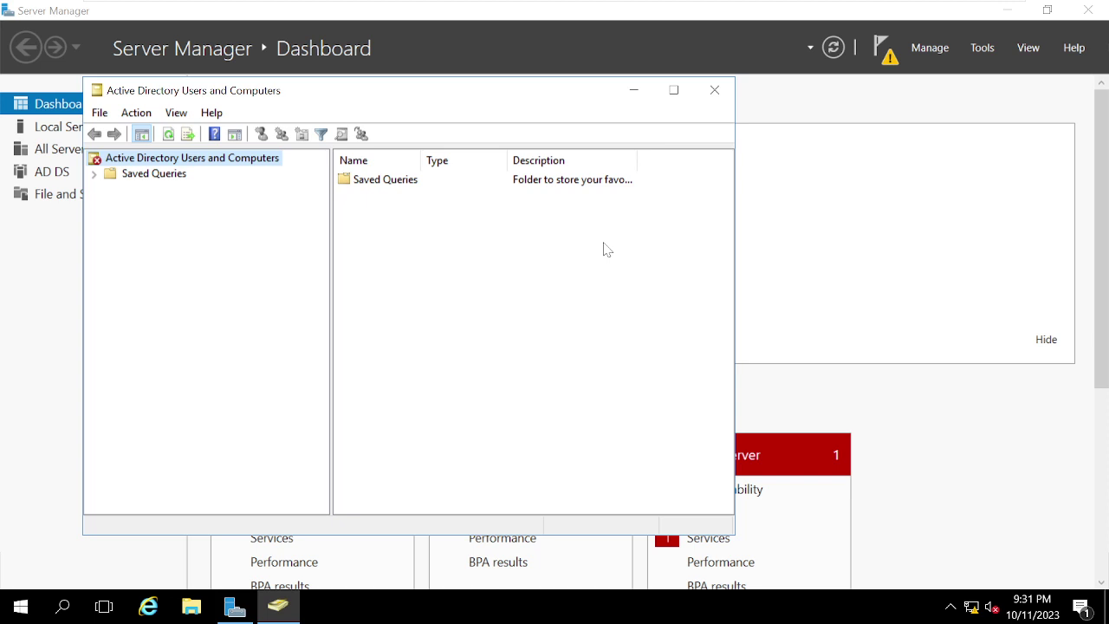
Step: Close ADUC, attempt the domain controller promotion from notifications, then close Server Manager
left_click(715, 89)
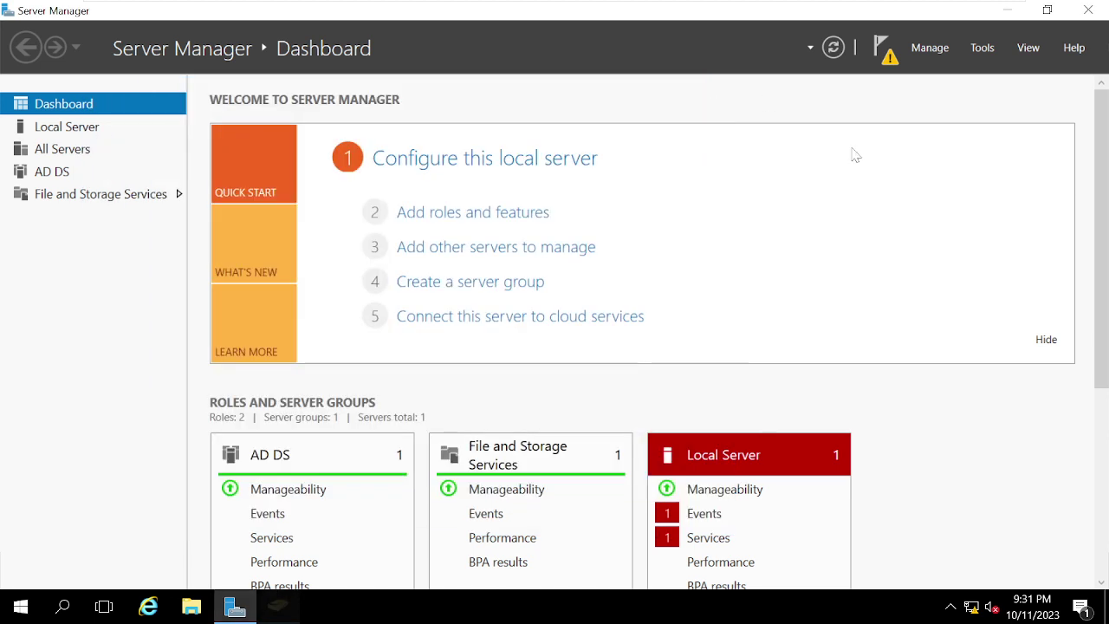
left_click(895, 69)
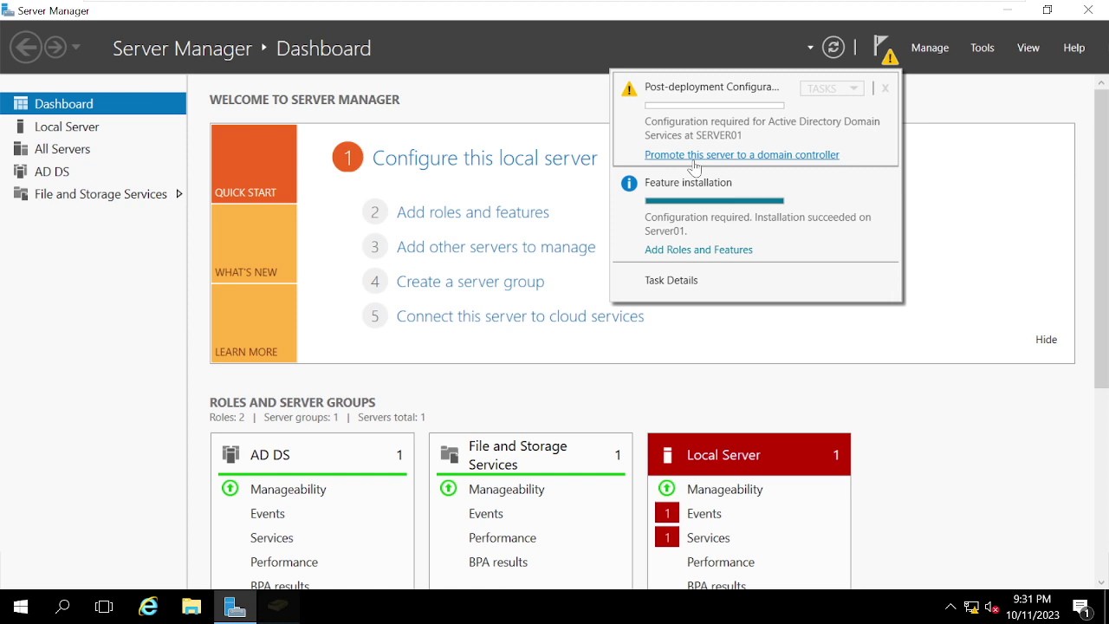
left_click(770, 156)
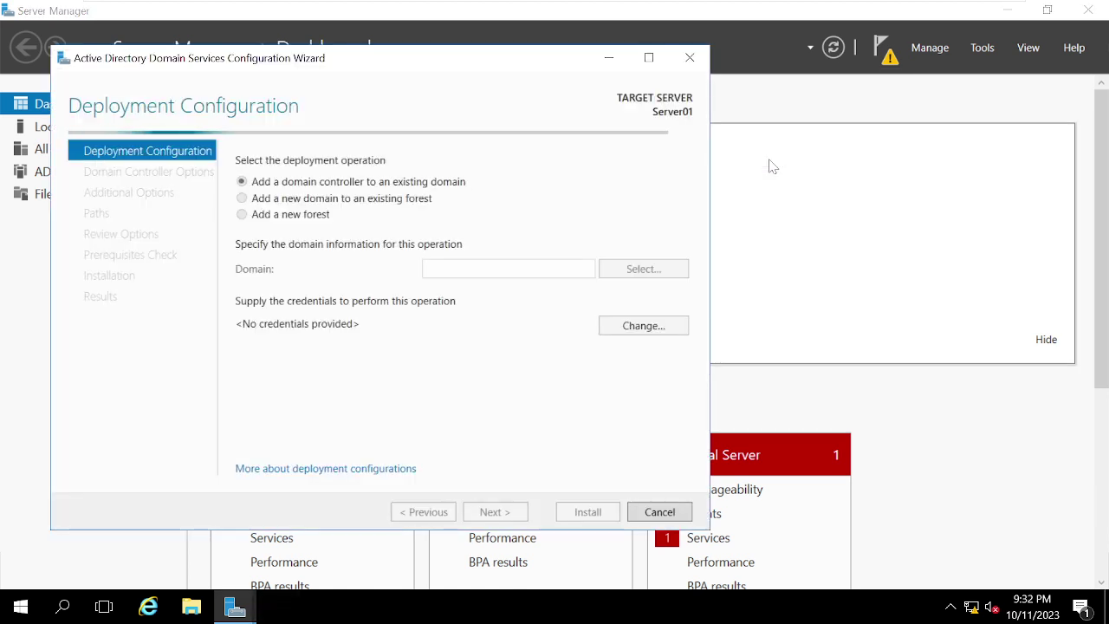
mouse_move(1036, 13)
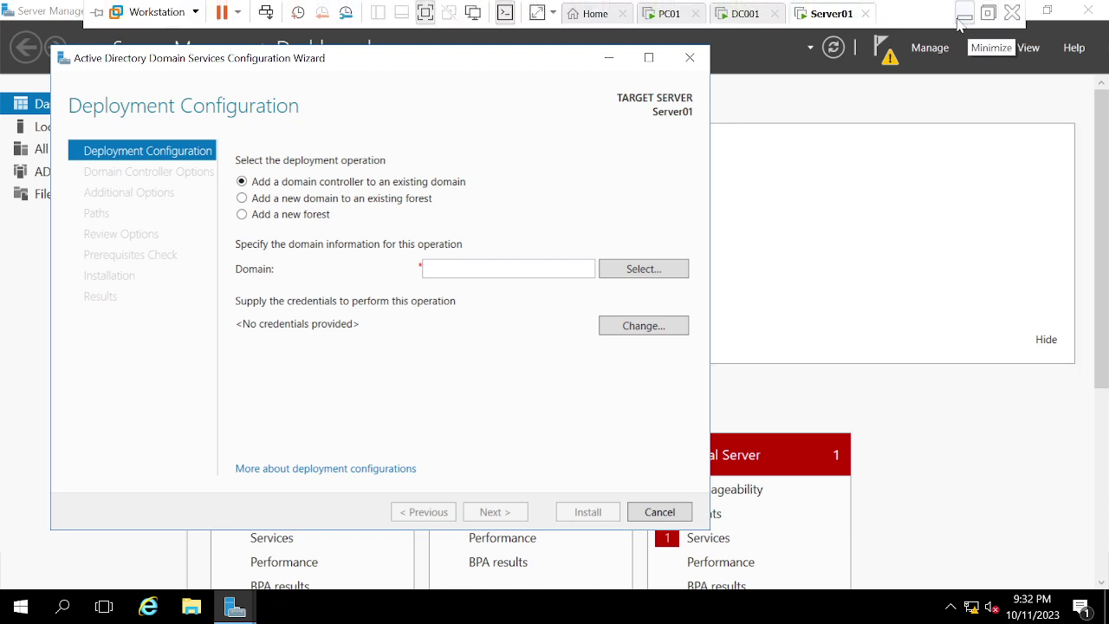
left_click(1049, 16)
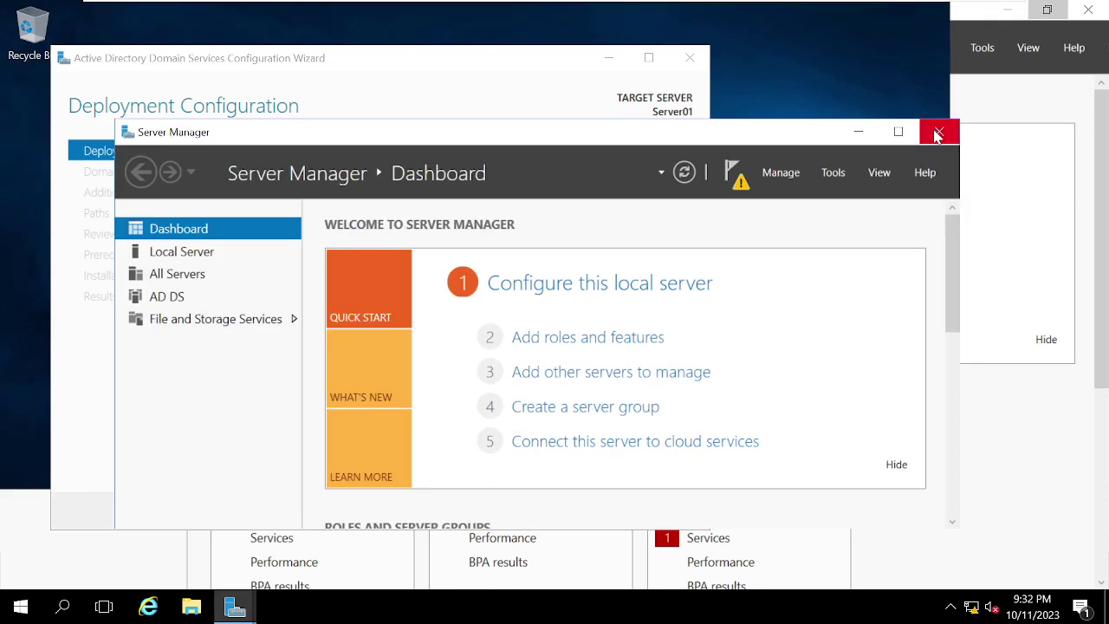
left_click(934, 132)
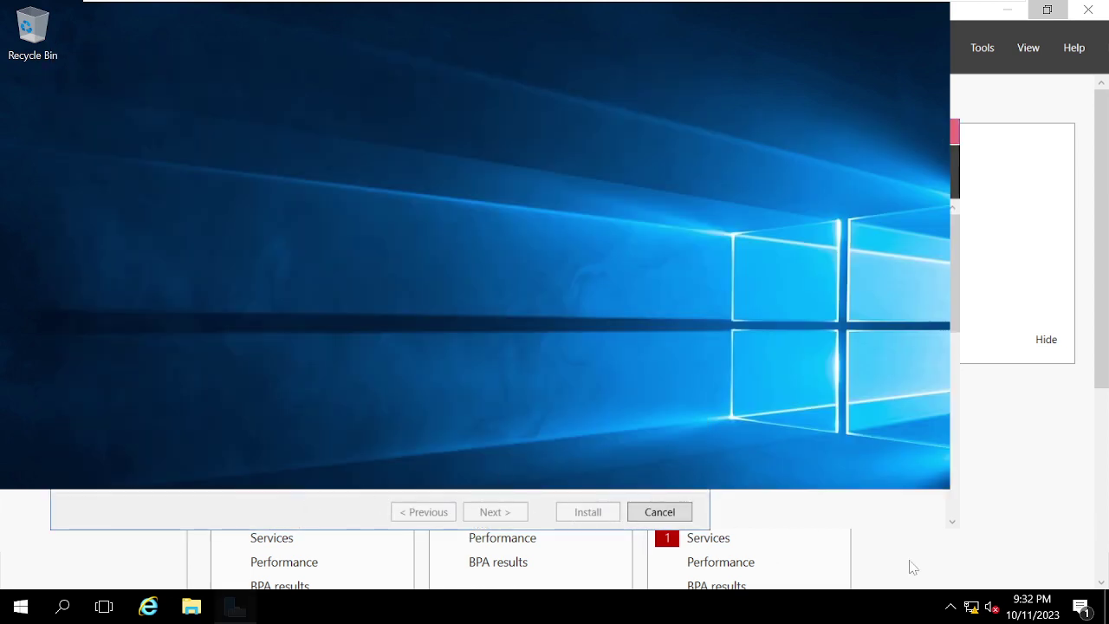
Step: Relaunch Server Manager maximized and choose 'Promote this server to a domain controller' from notifications
mouse_move(852, 3)
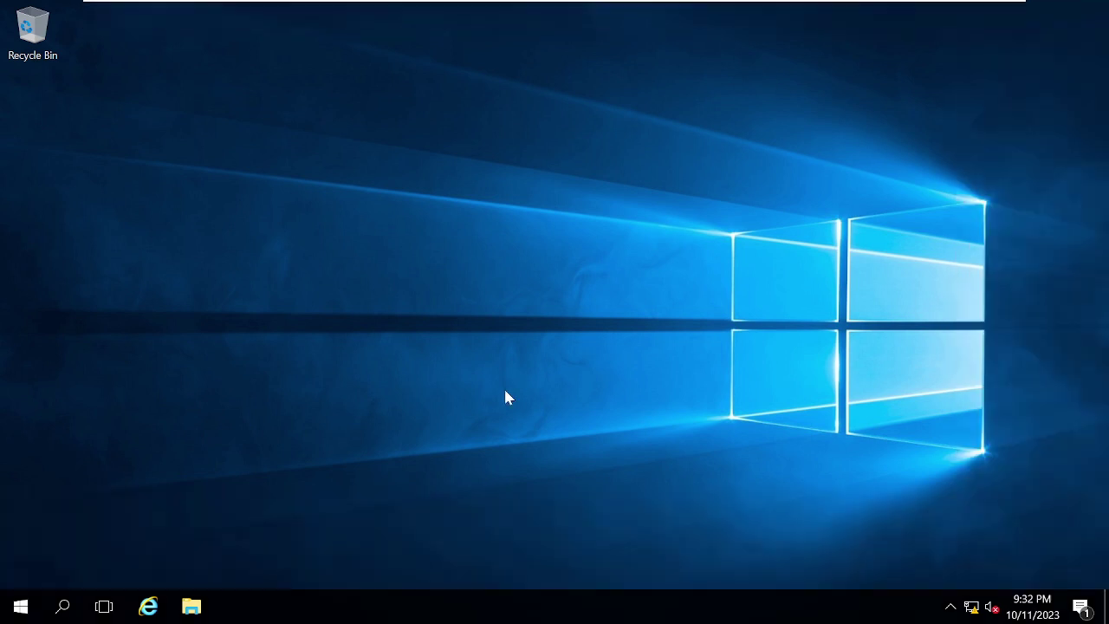
left_click(21, 607)
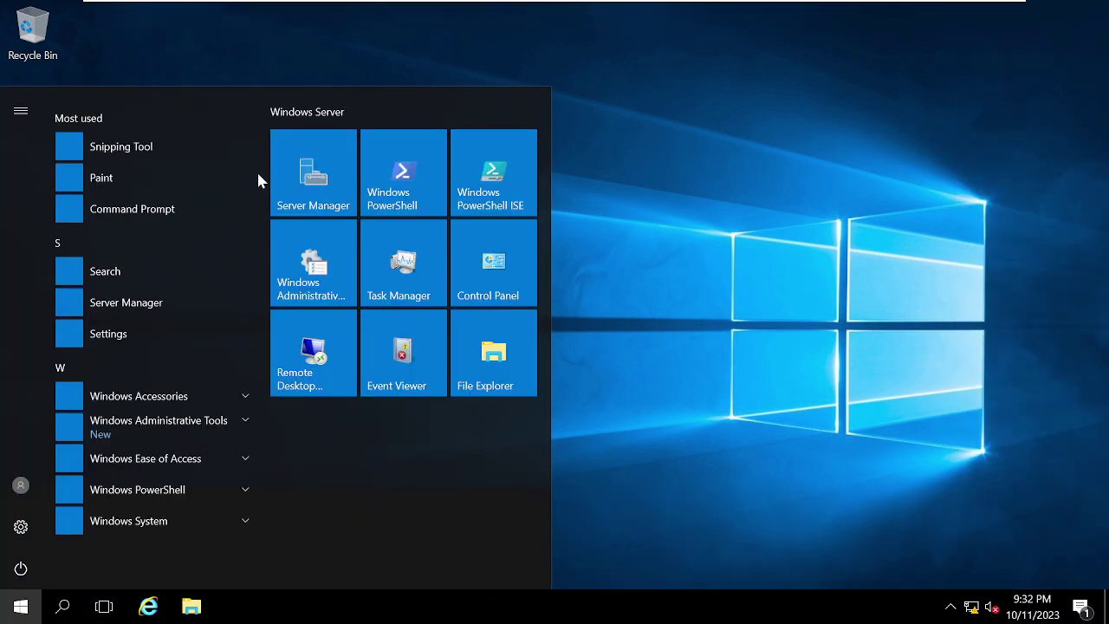
left_click(295, 174)
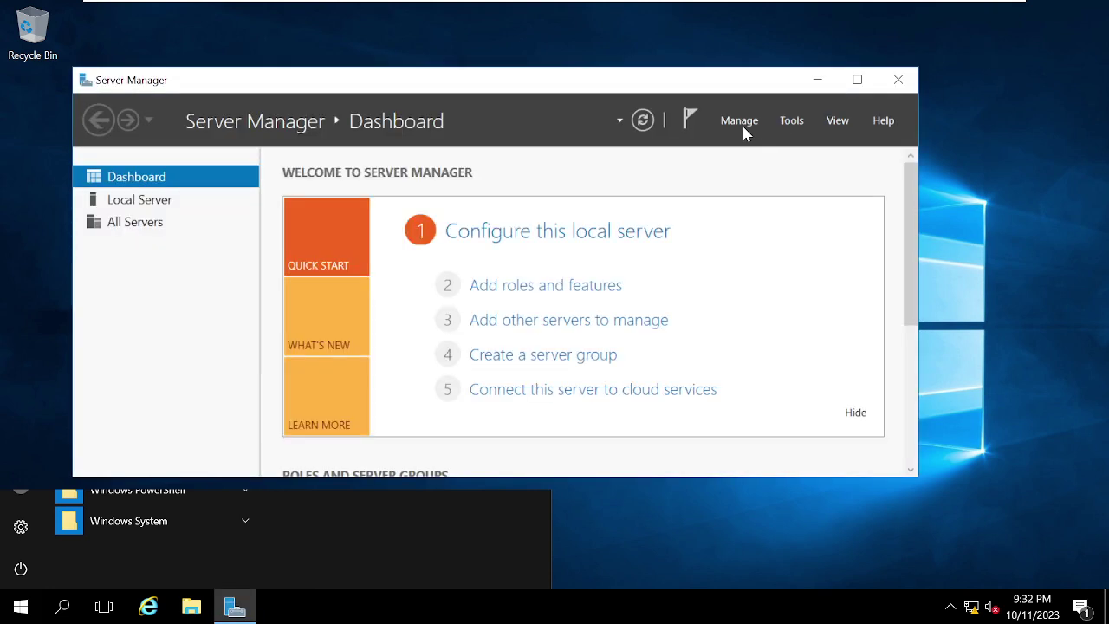
left_click(857, 80)
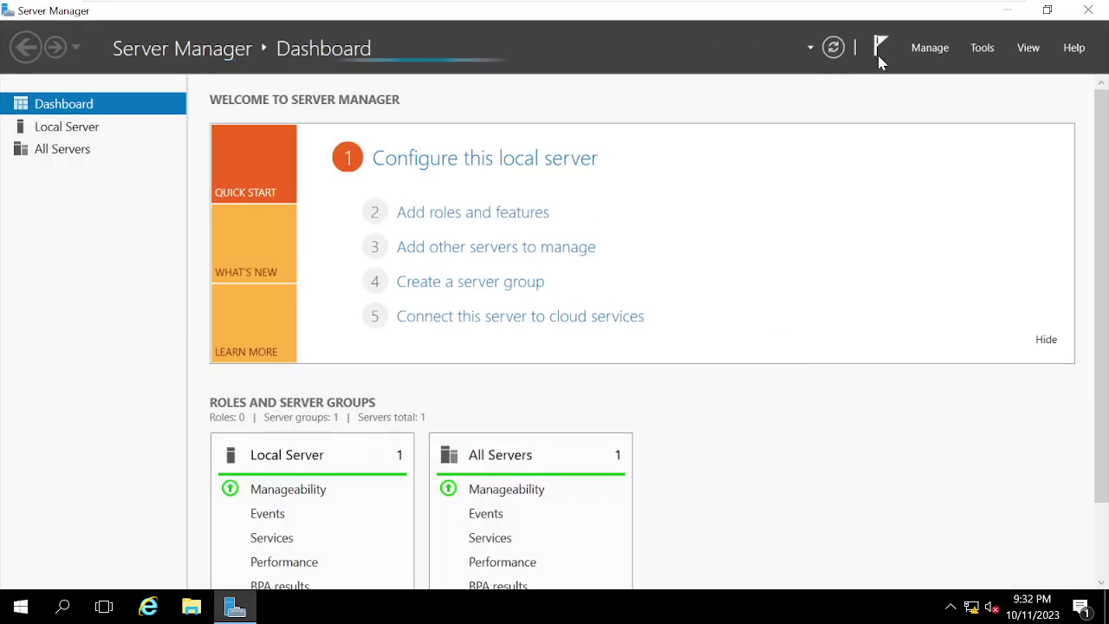
left_click(879, 55)
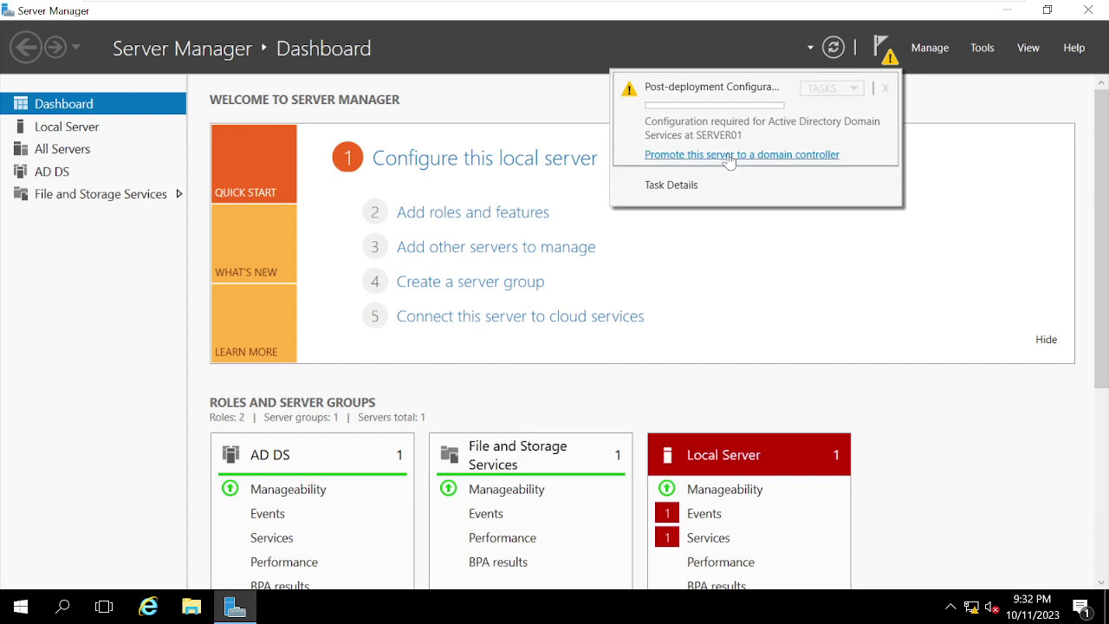
left_click(730, 156)
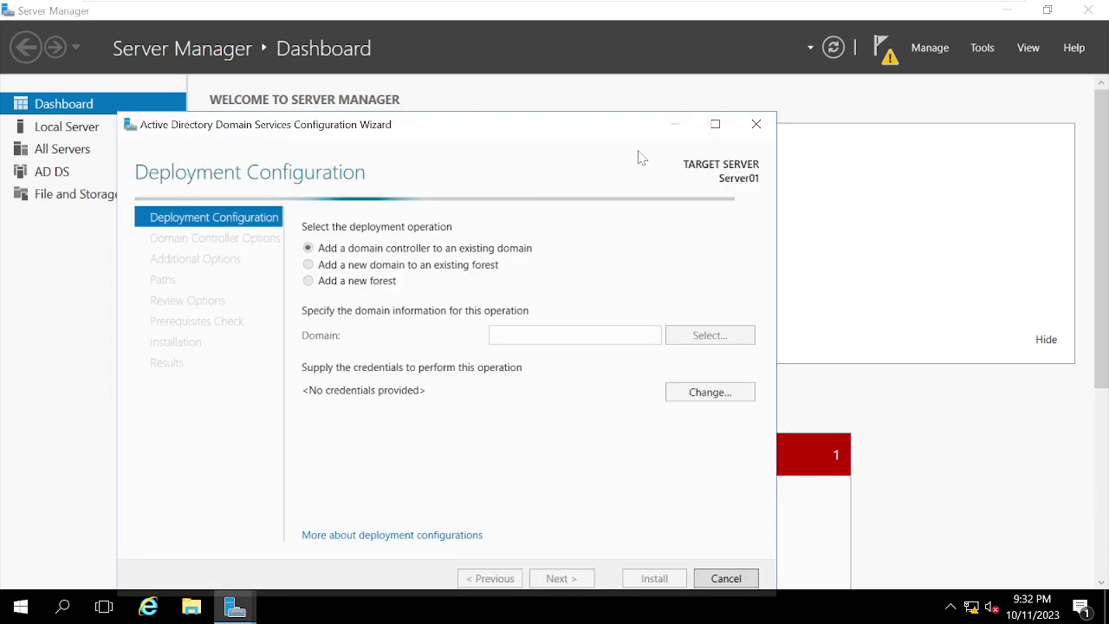
Step: Maximize the AD DS Configuration Wizard window on Server01 so it fills the screen
left_click(714, 125)
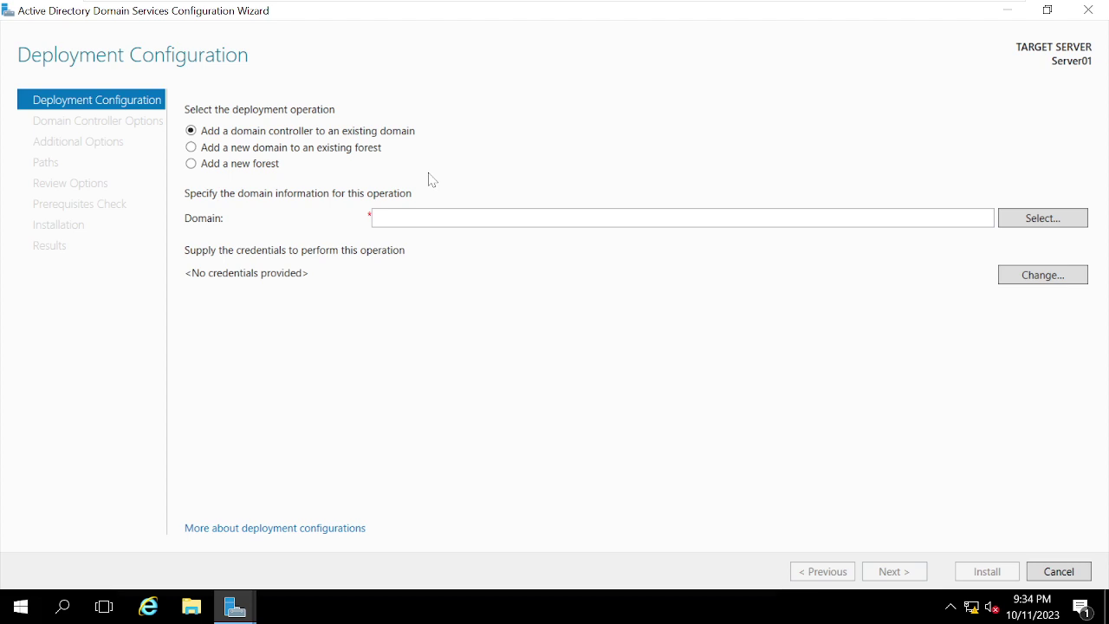
Step: Choose 'Add a domain controller to an existing domain' and enter google.com as the domain
left_click(227, 151)
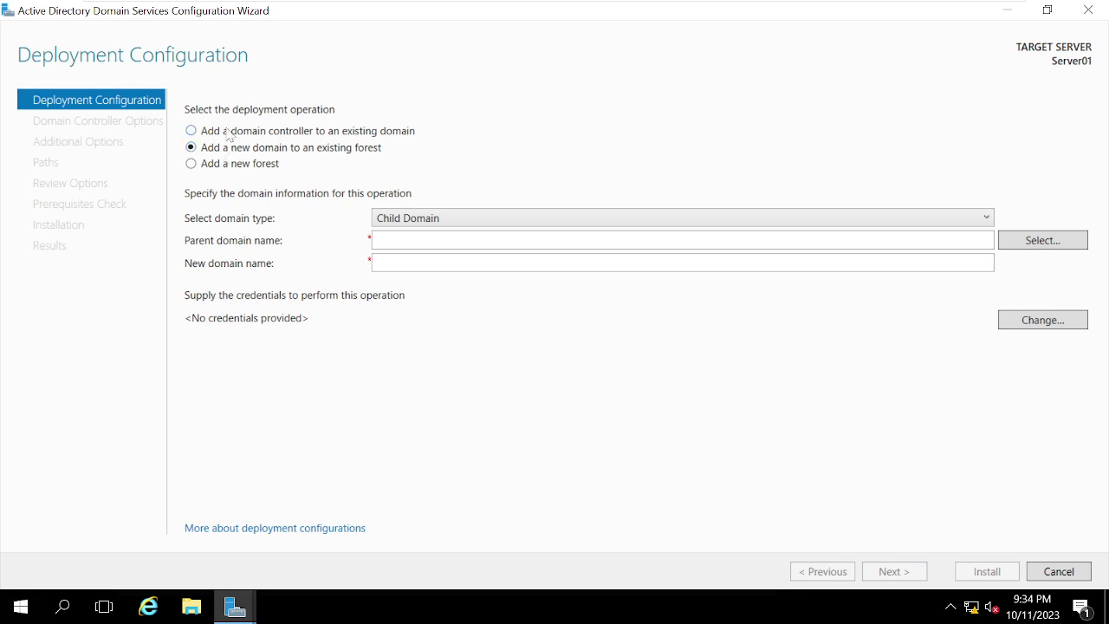
left_click(232, 134)
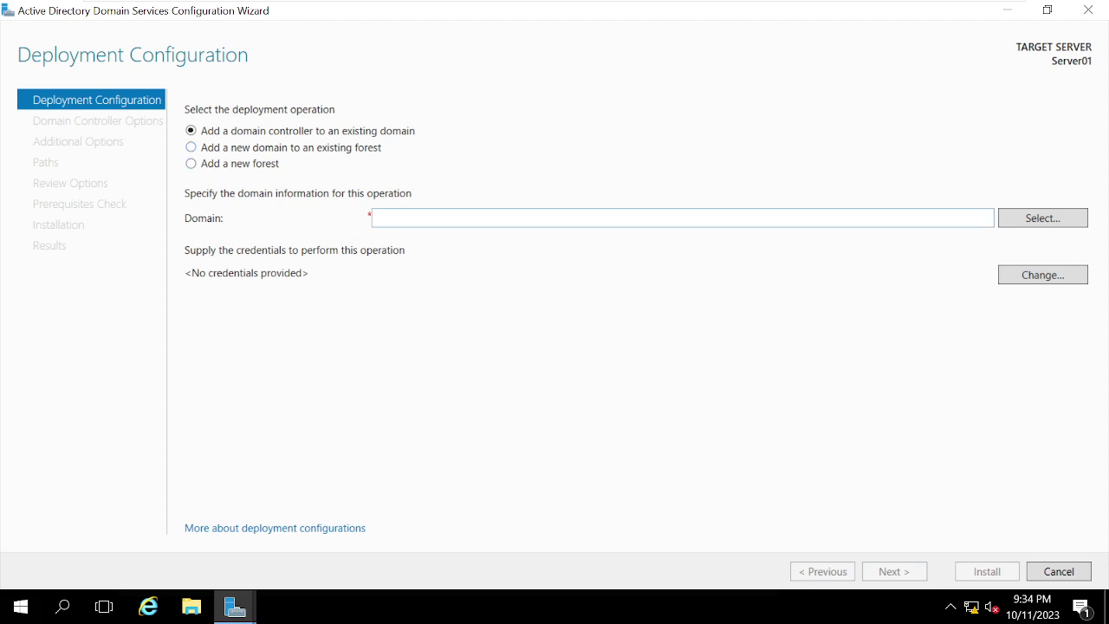
left_click(408, 216)
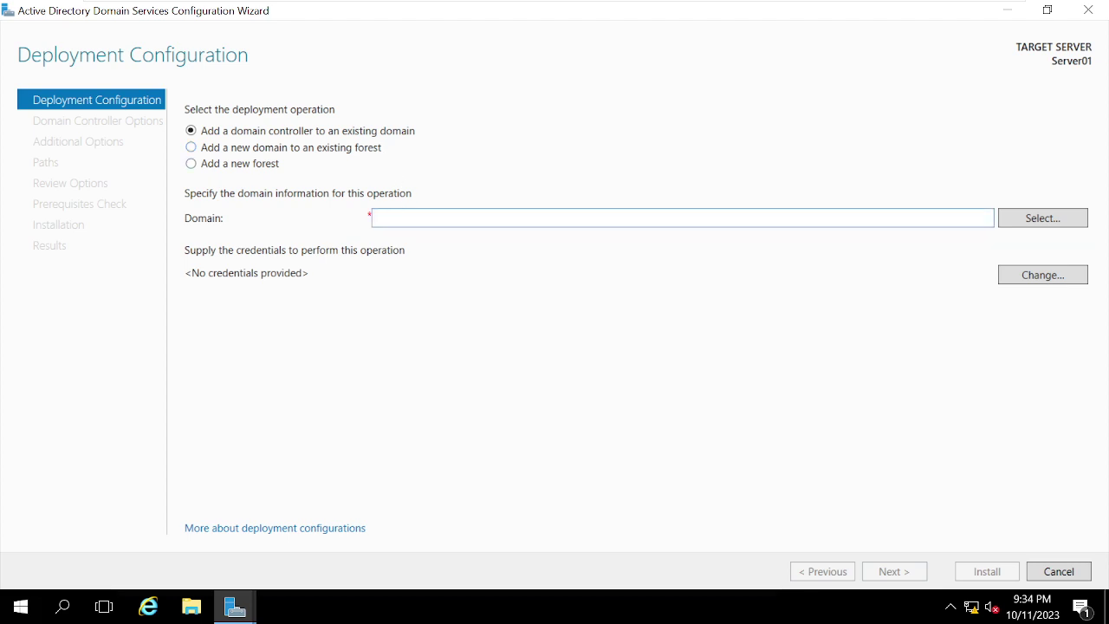
type("google.com")
key("BackSpace")
key("BackSpace")
key("BackSpace")
key("BackSpace")
type(".com")
Step: Enter the google\administrator user name and its password to browse the domain
left_click(1032, 224)
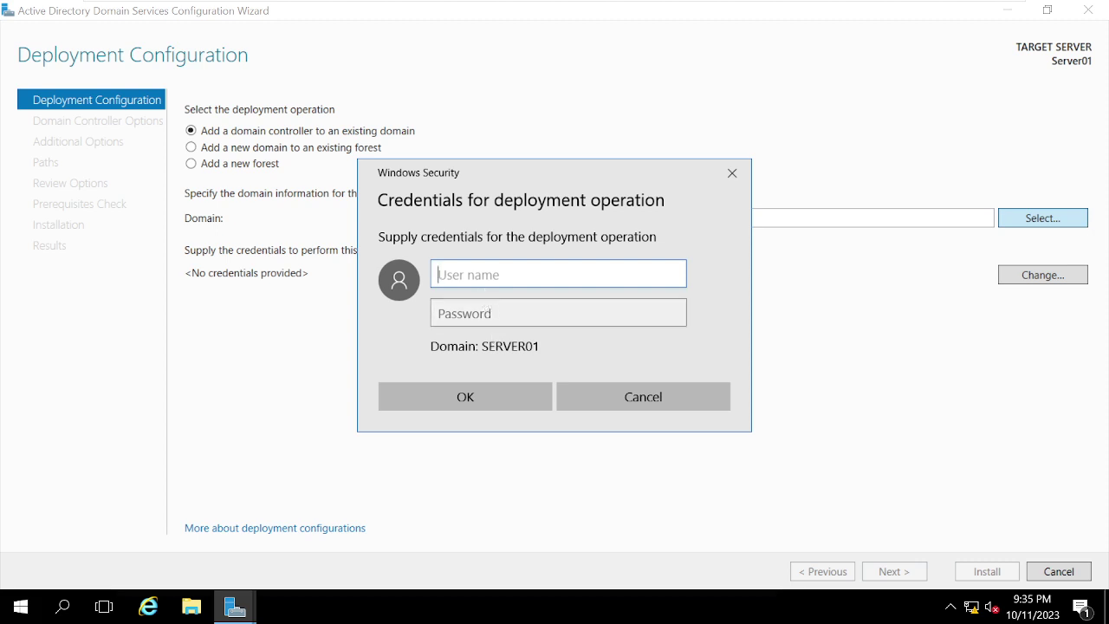
type("admini")
key("BackSpace")
key("BackSpace")
key("BackSpace")
type("google\\")
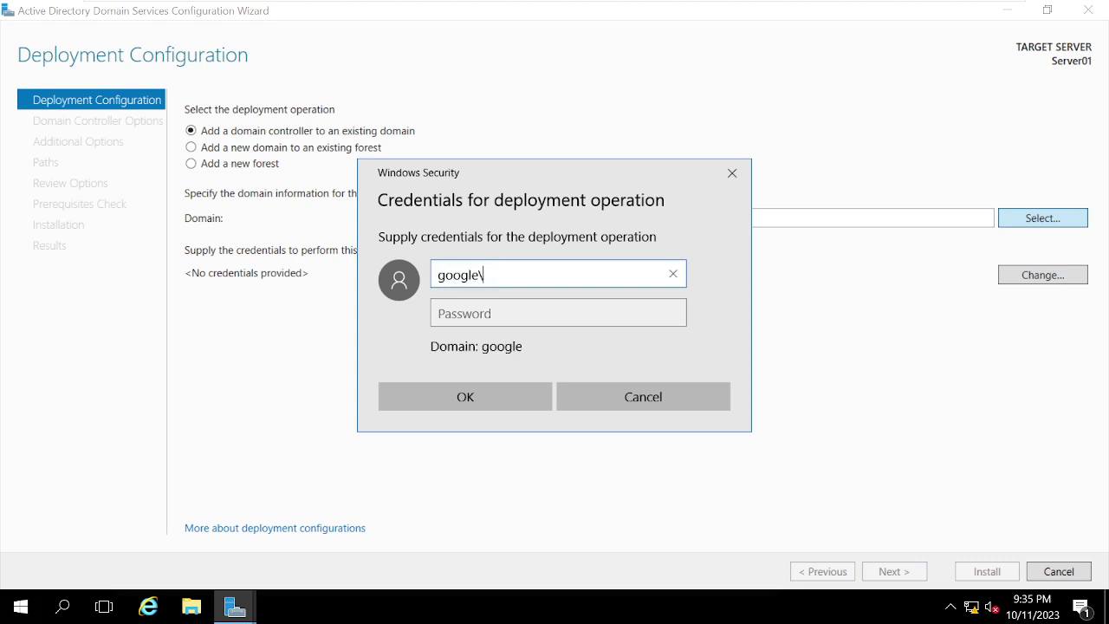
type("administrator")
key("Tab")
type("******")
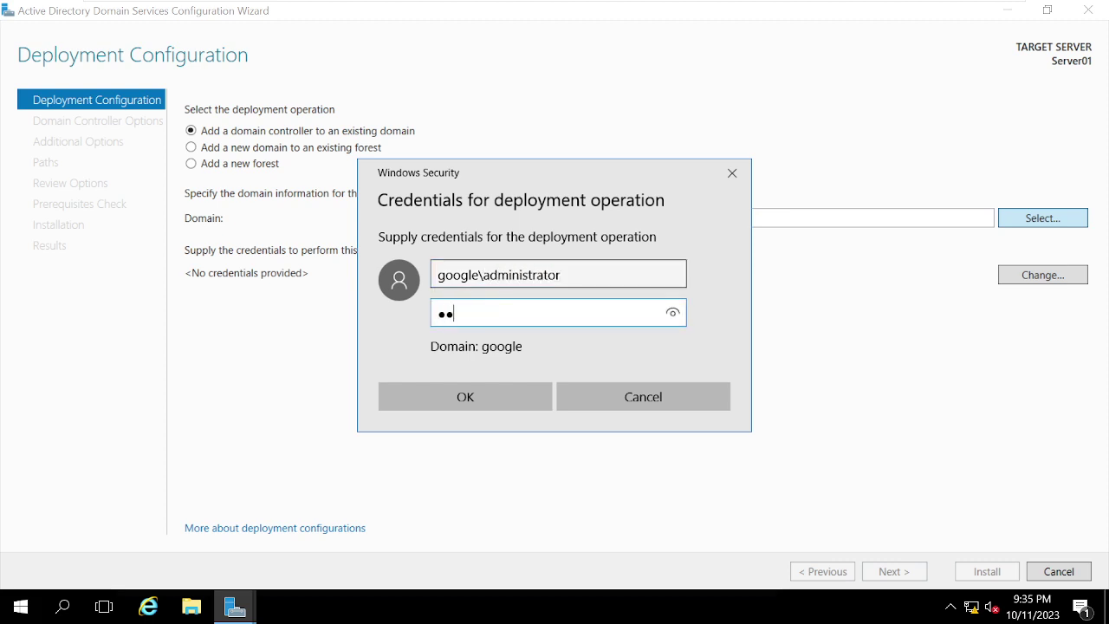
type("*****")
key("Return")
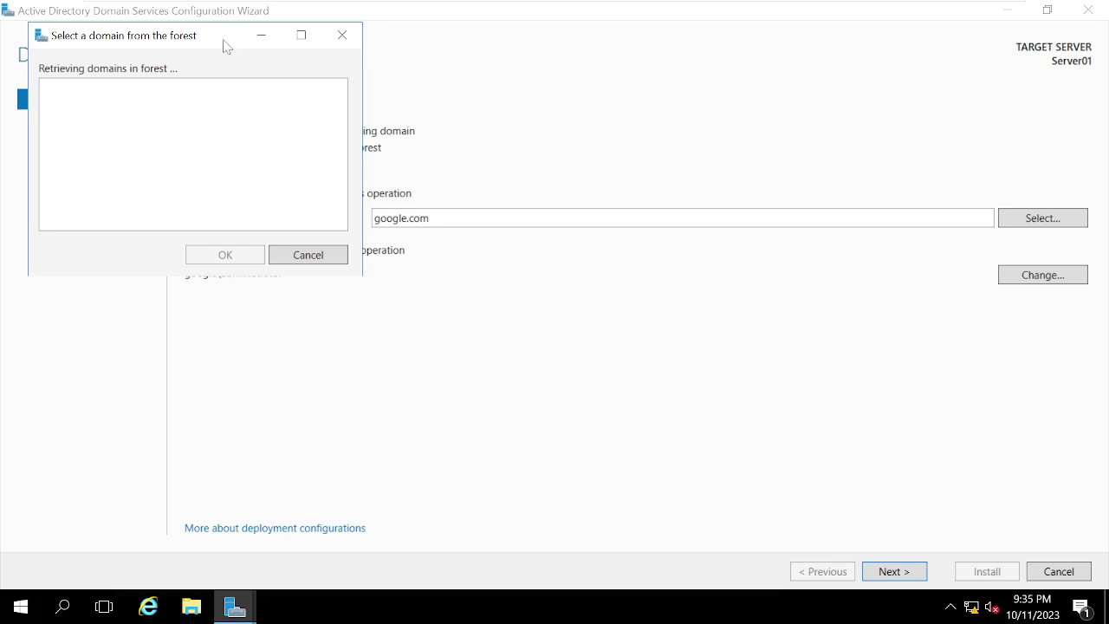
Step: Dismiss the google.com server-not-operational lookup errors, retrying the lookup once
left_click_drag(229, 47, 576, 103)
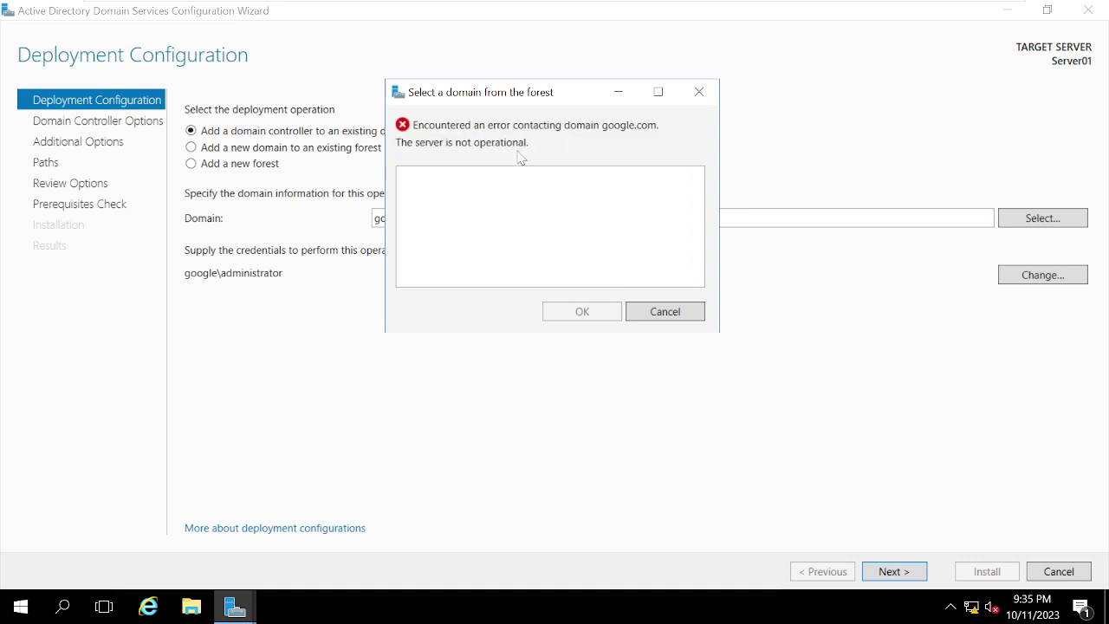
left_click(651, 313)
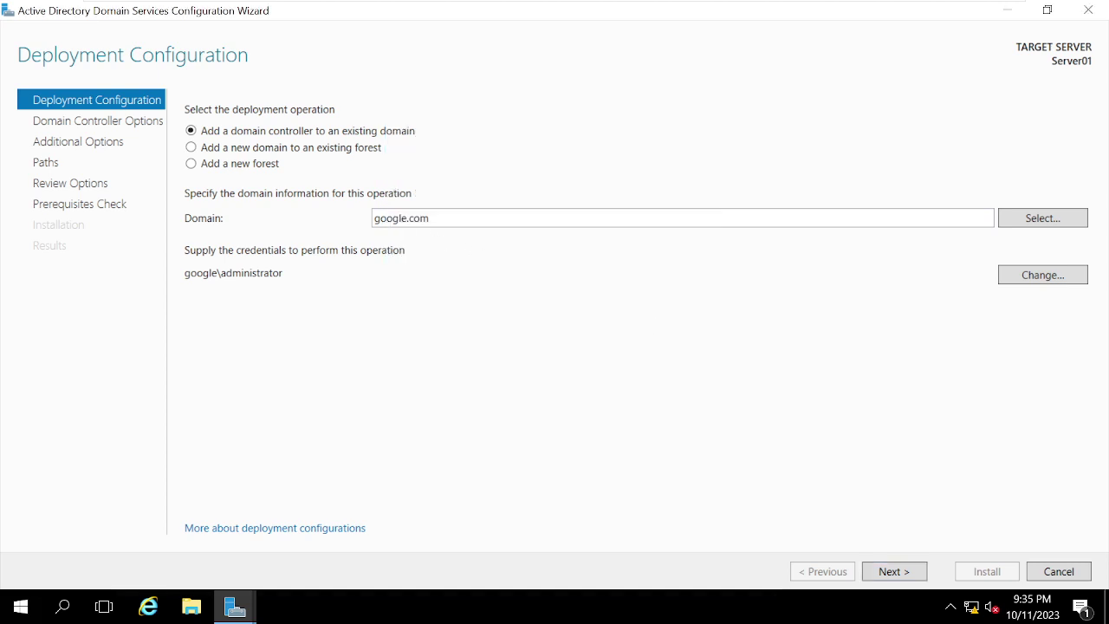
left_click(1028, 218)
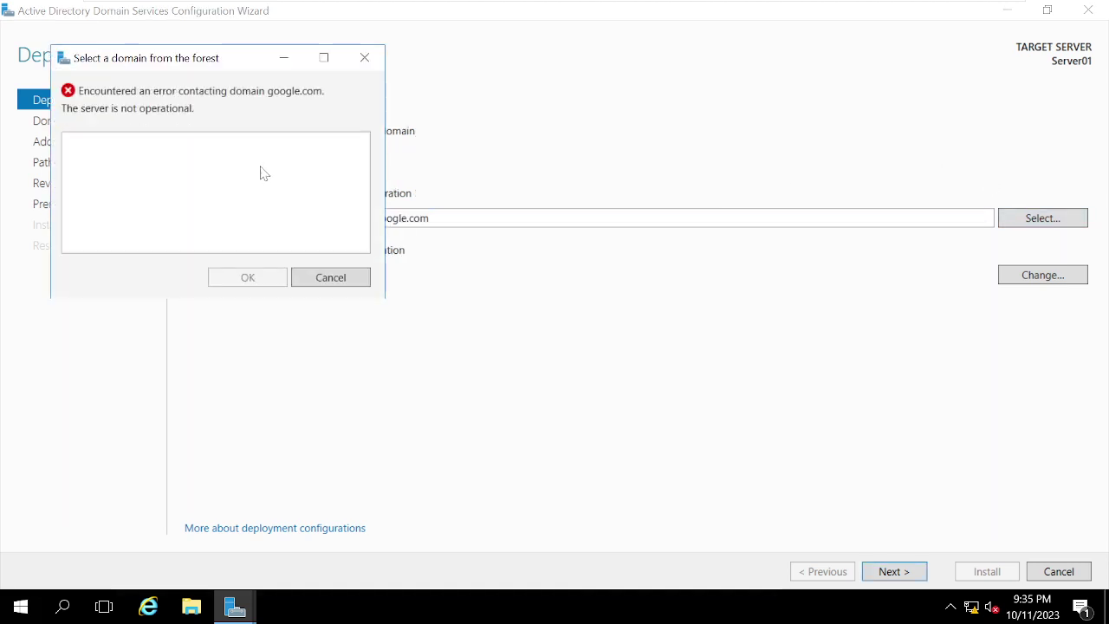
left_click(360, 275)
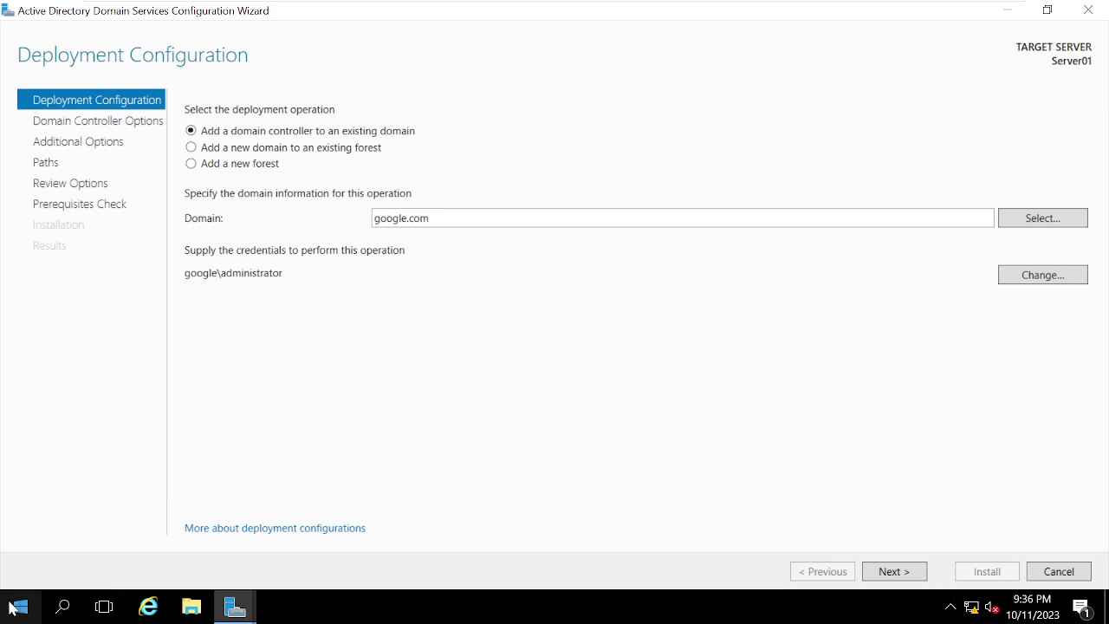
Step: Open Server01's Network Connections through the Network and Sharing Center
right_click(972, 609)
left_click(984, 594)
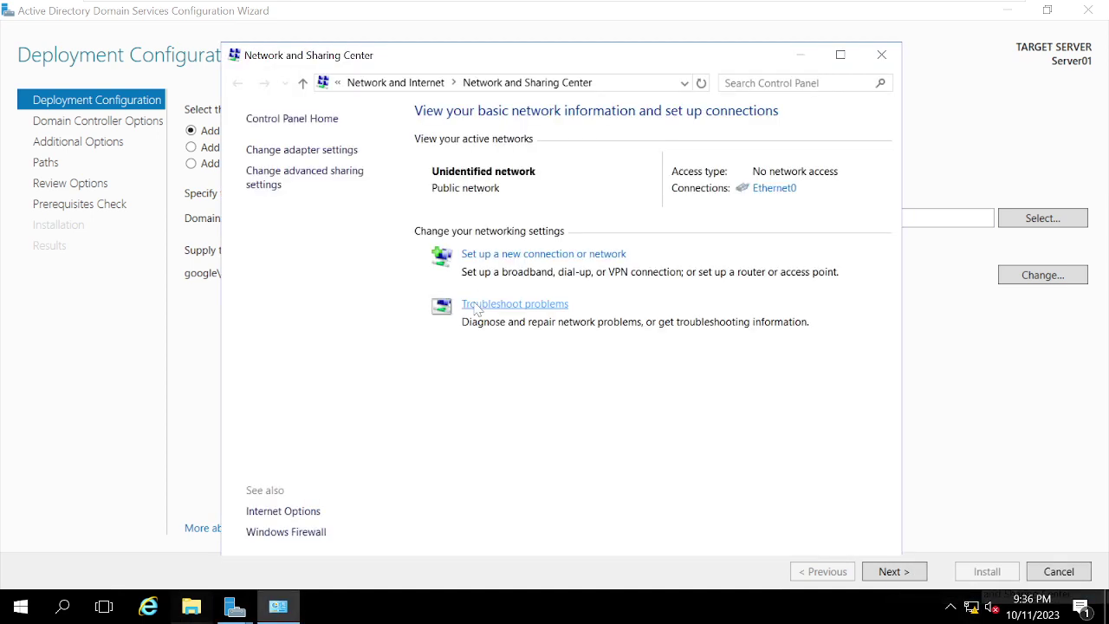
left_click(287, 151)
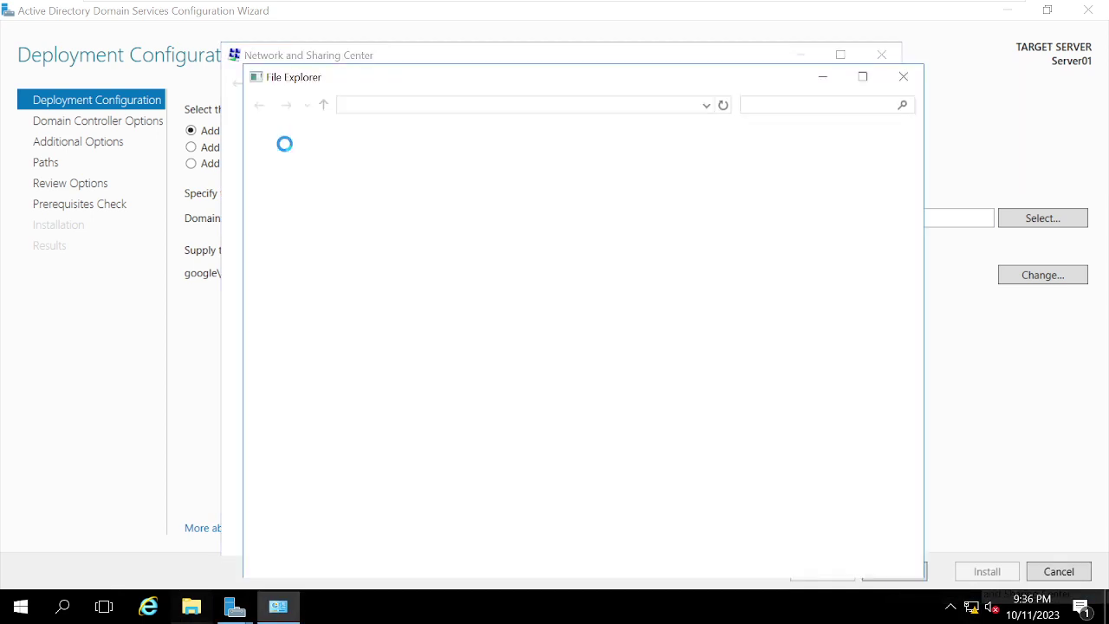
Step: Check that Server01's virtual network adapter is Bridged, then switch to the DC001 VM
mouse_move(760, 17)
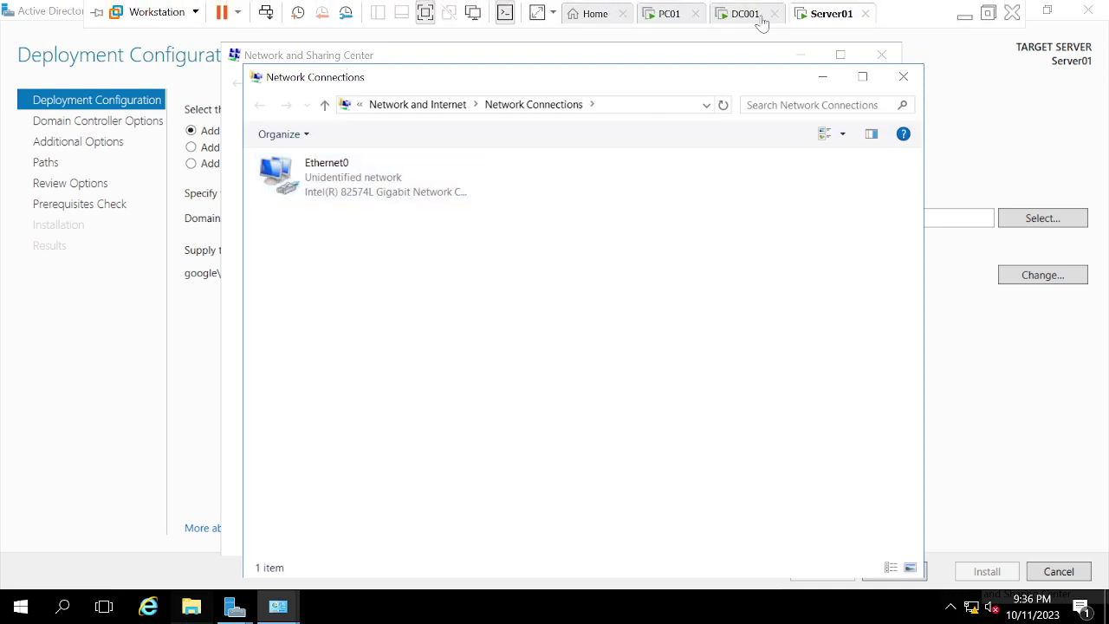
right_click(821, 22)
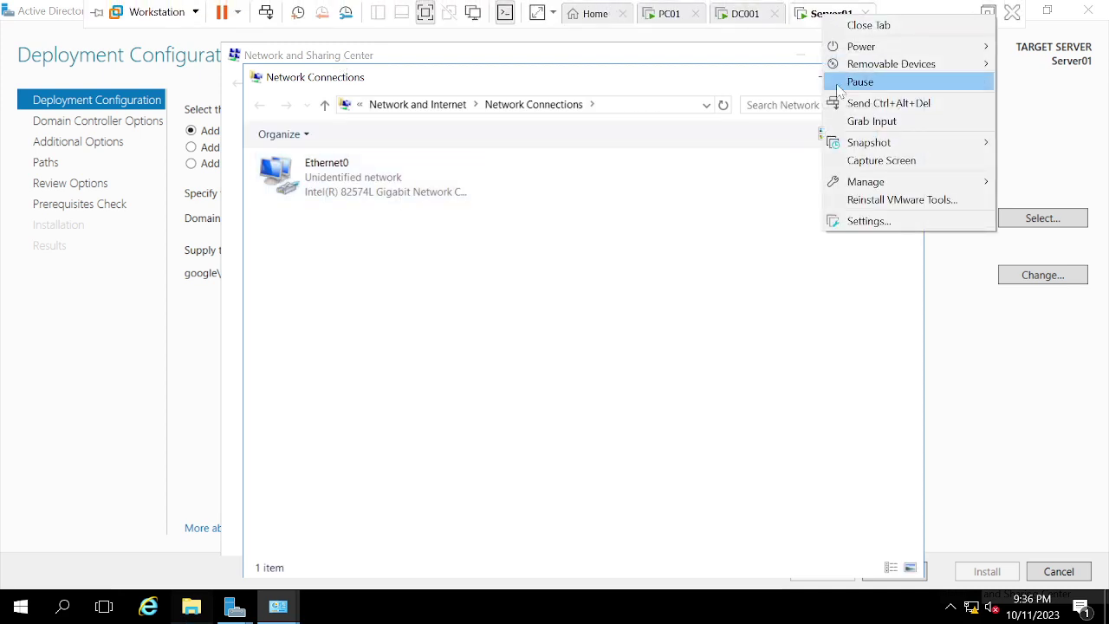
left_click(855, 225)
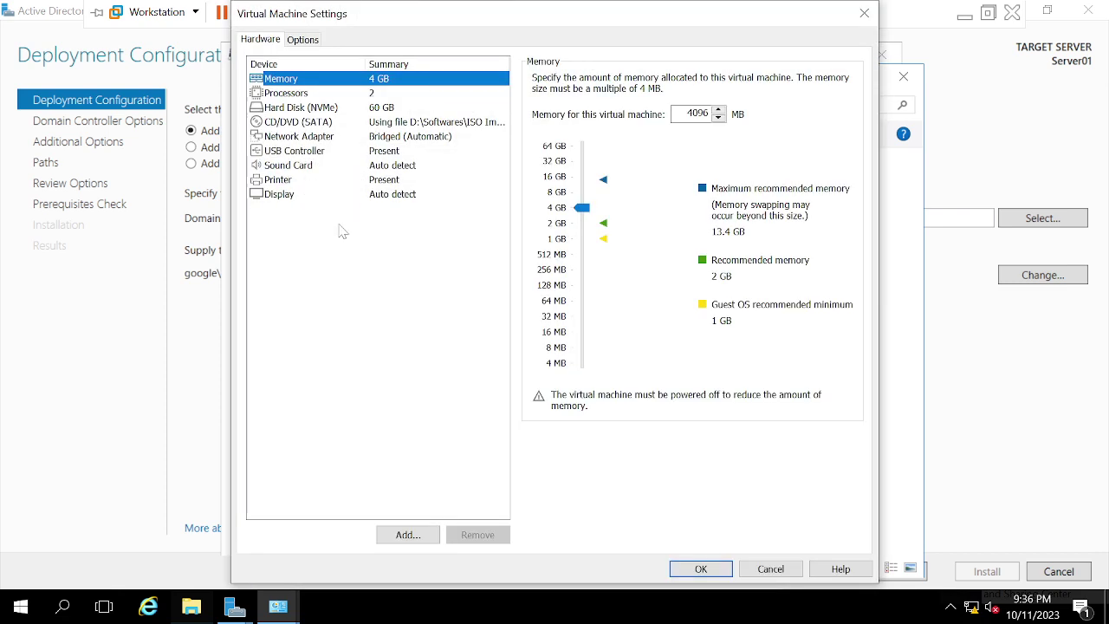
left_click(386, 139)
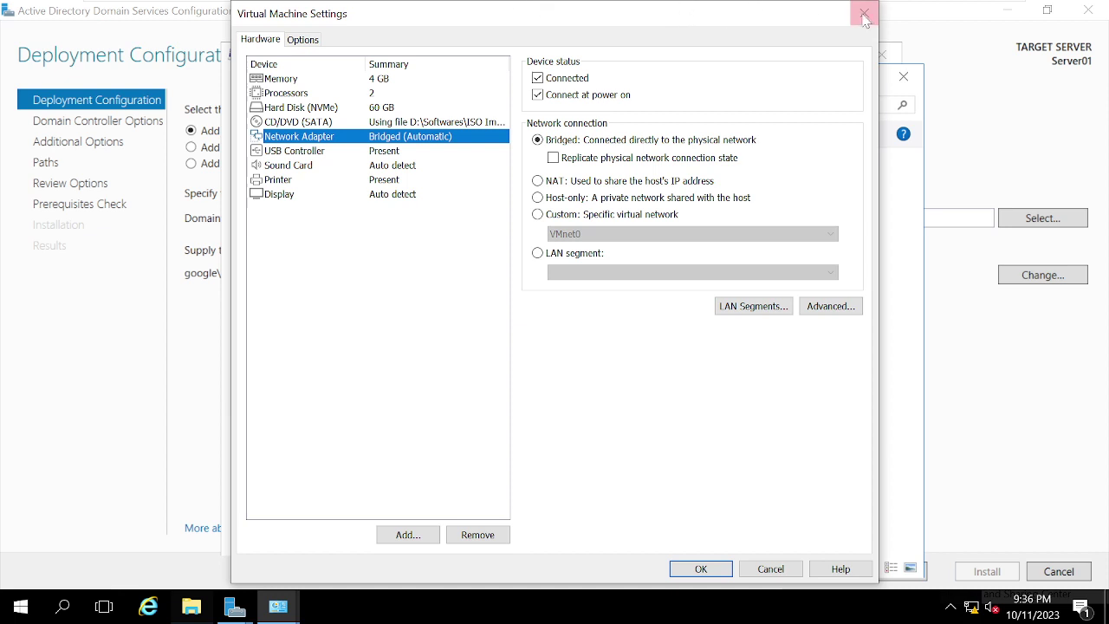
left_click(864, 13)
mouse_move(802, 2)
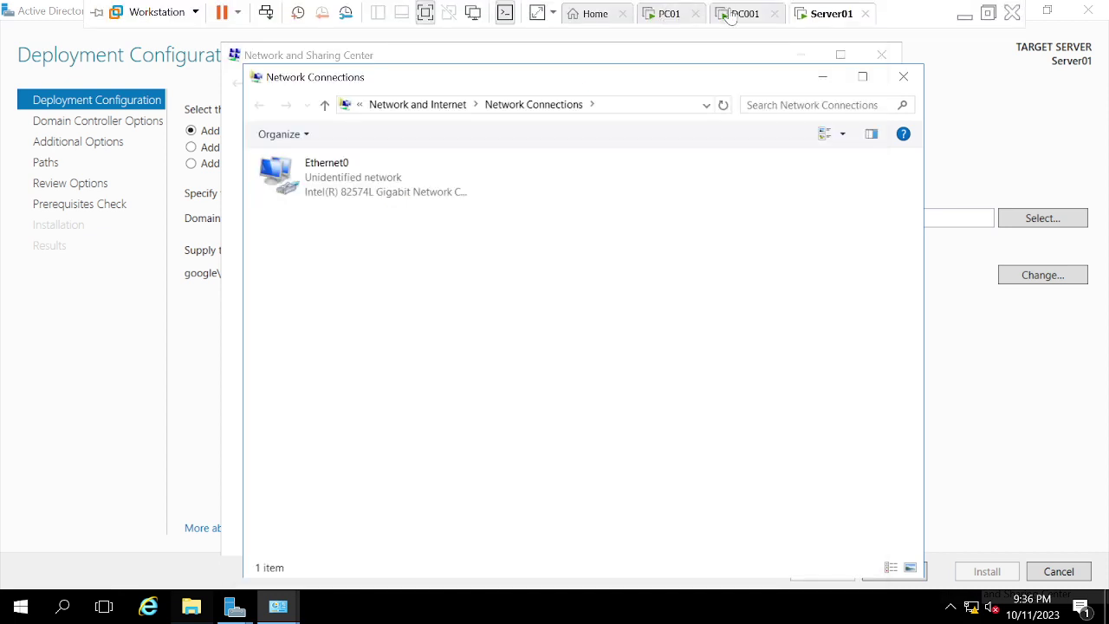
left_click(744, 14)
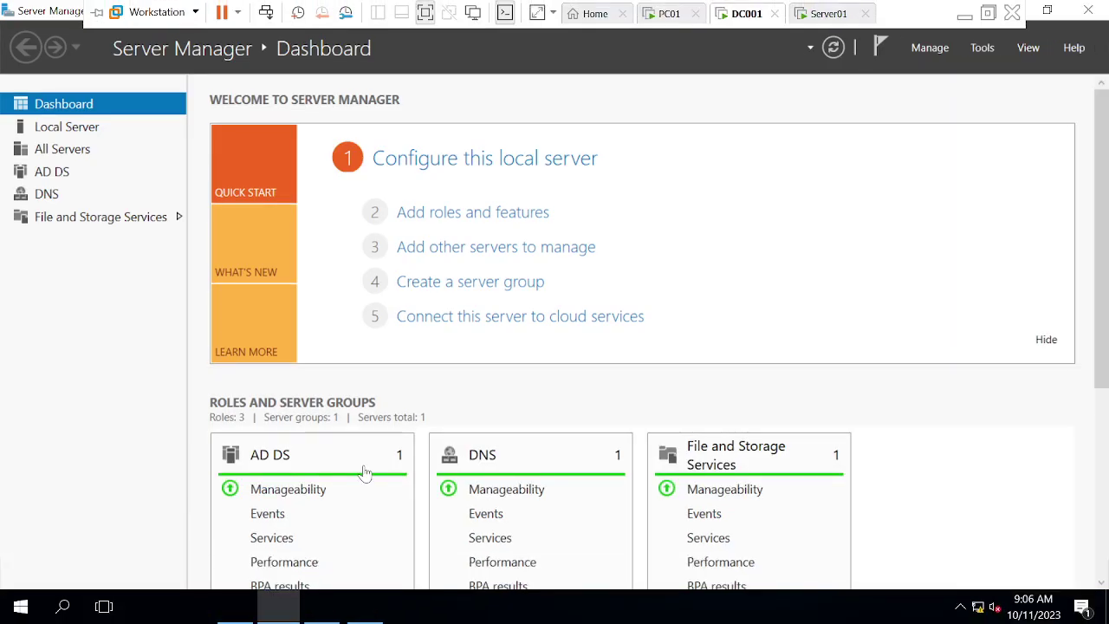
Step: On DC001, run a continuous ping to 192.168.190.31 with 'ping 192.168.190.31 -t'
key("super")
type("d")
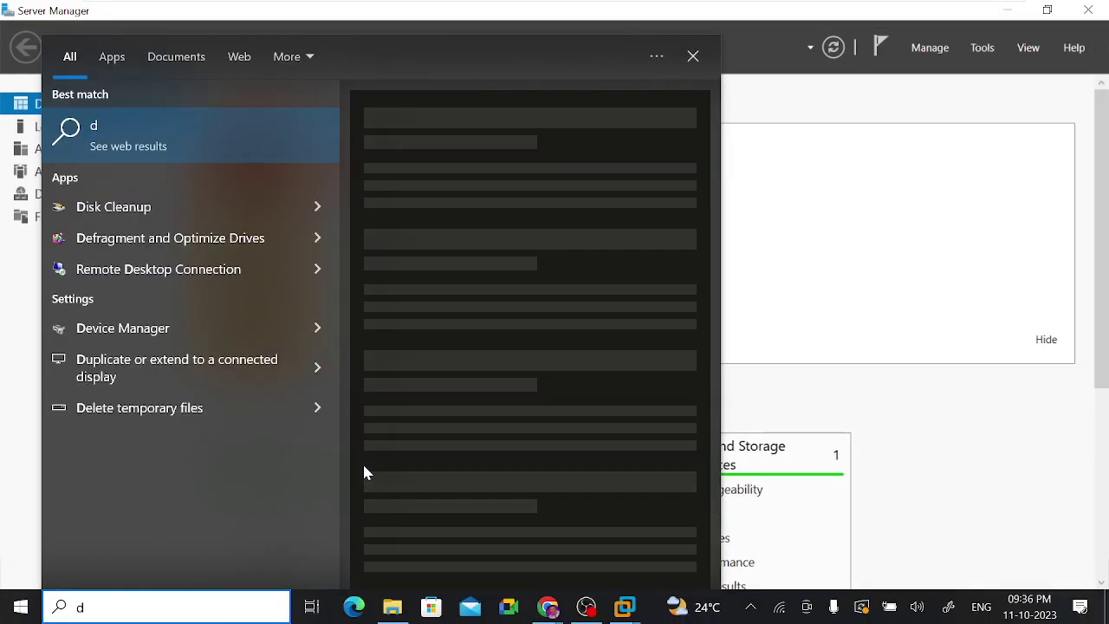
left_click(610, 7)
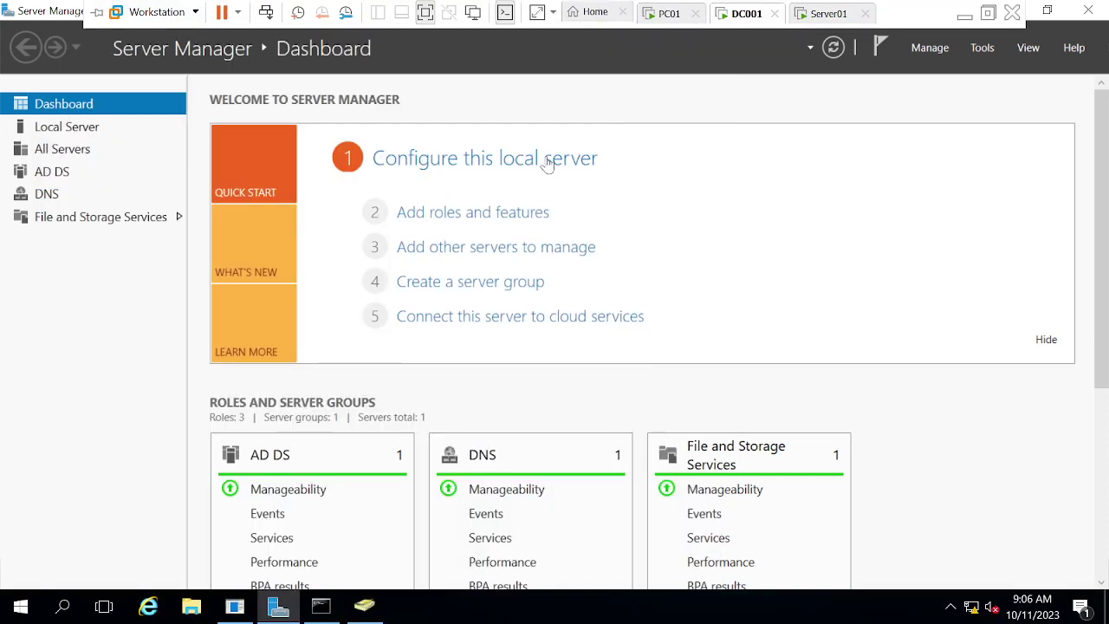
left_click(321, 607)
left_click(320, 606)
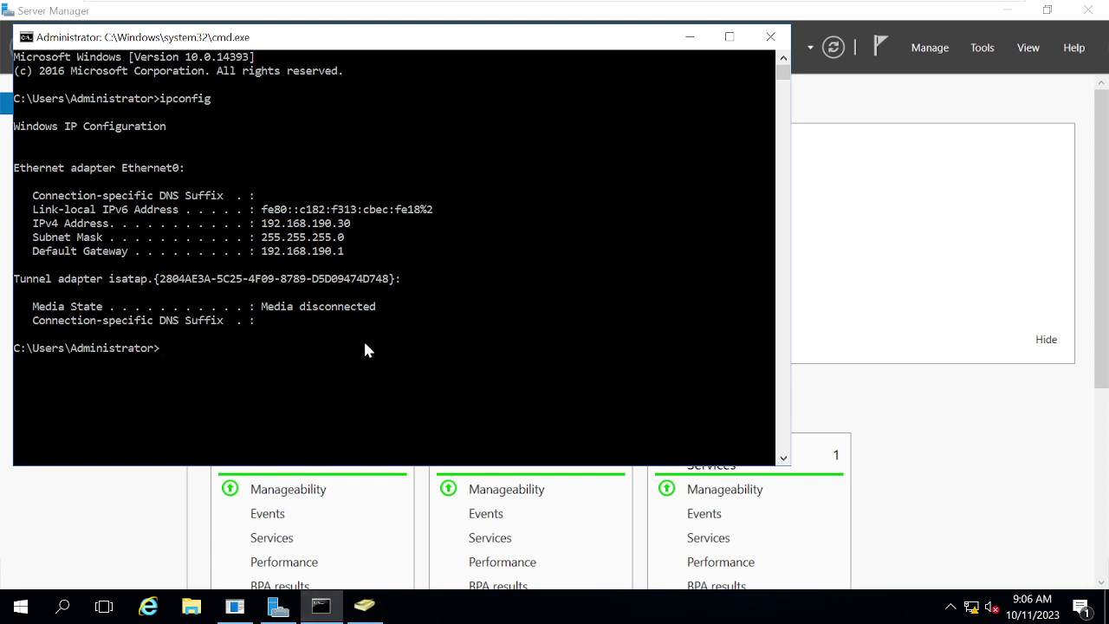
type("ping")
left_click(352, 401)
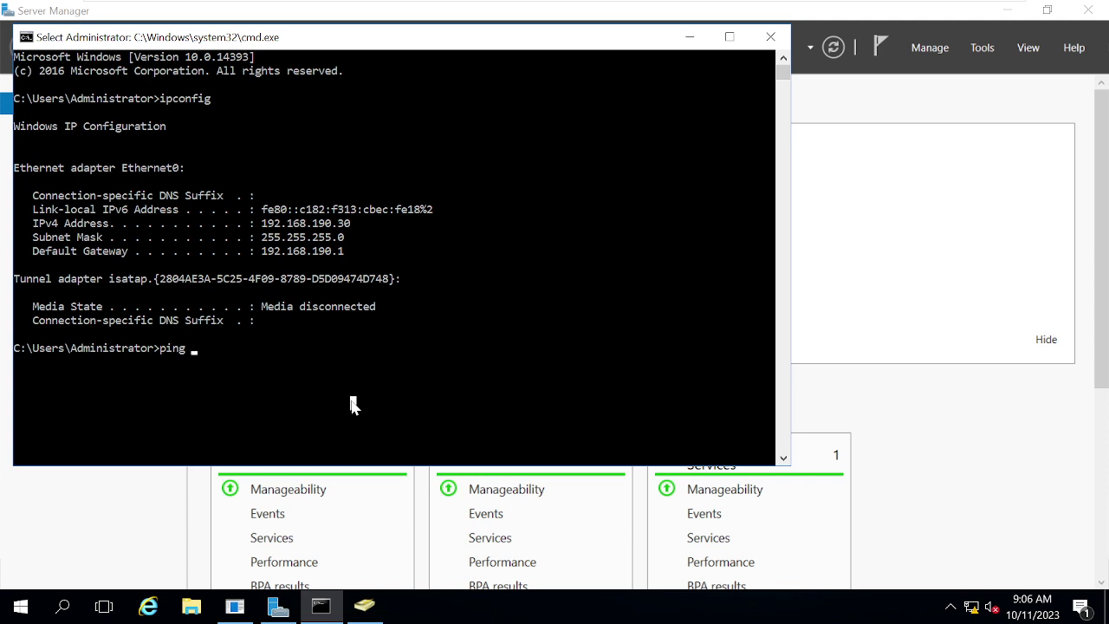
type("192.")
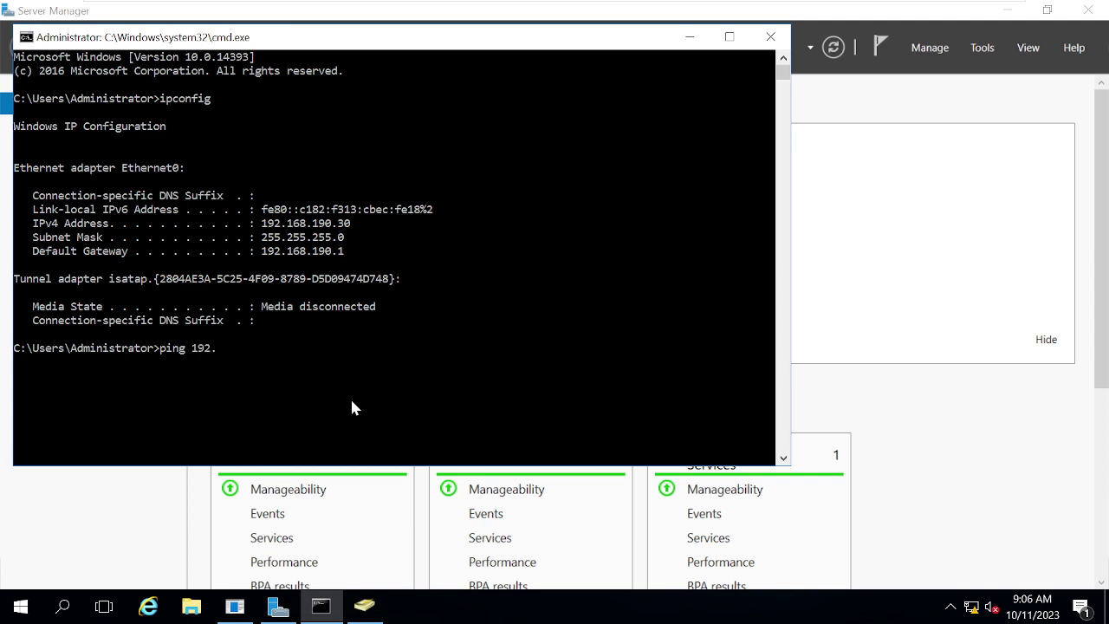
type("168.190")
type(".31 -")
type("t")
key("Return")
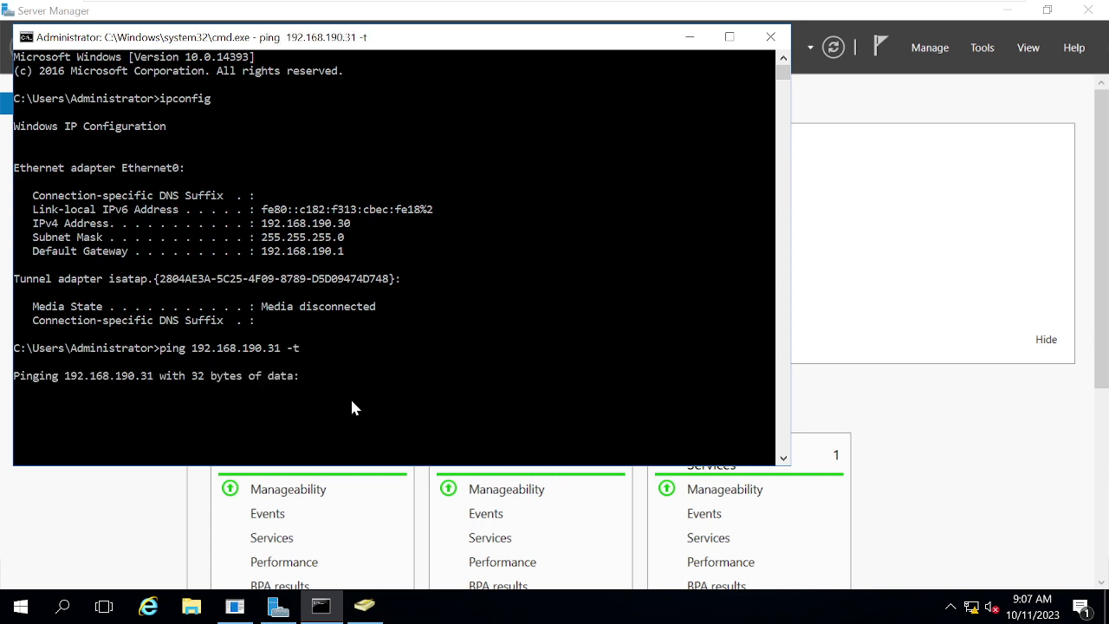
Step: On Server01, open a command prompt via Win+R and type a ping to 192.168.190.30
mouse_move(468, 4)
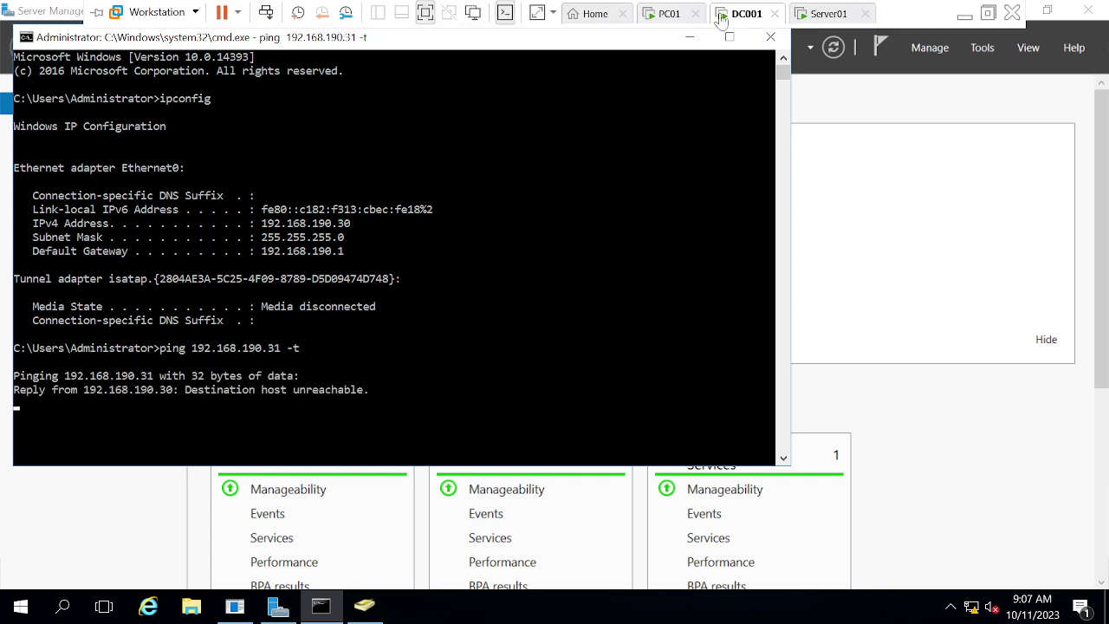
left_click(806, 17)
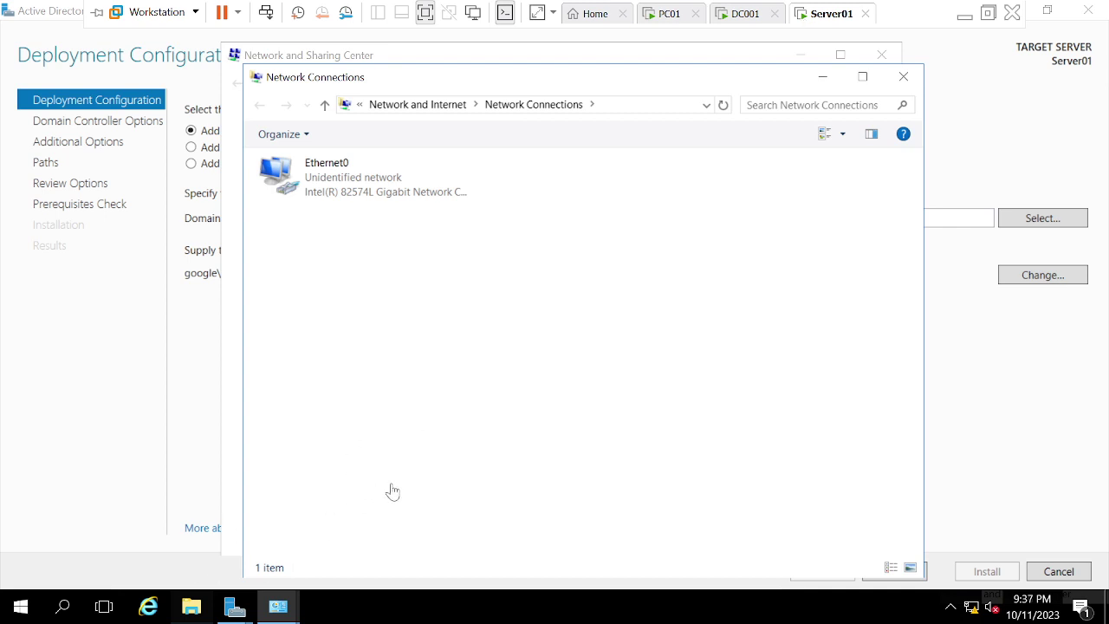
key("super+r")
type("cmd")
key("Return")
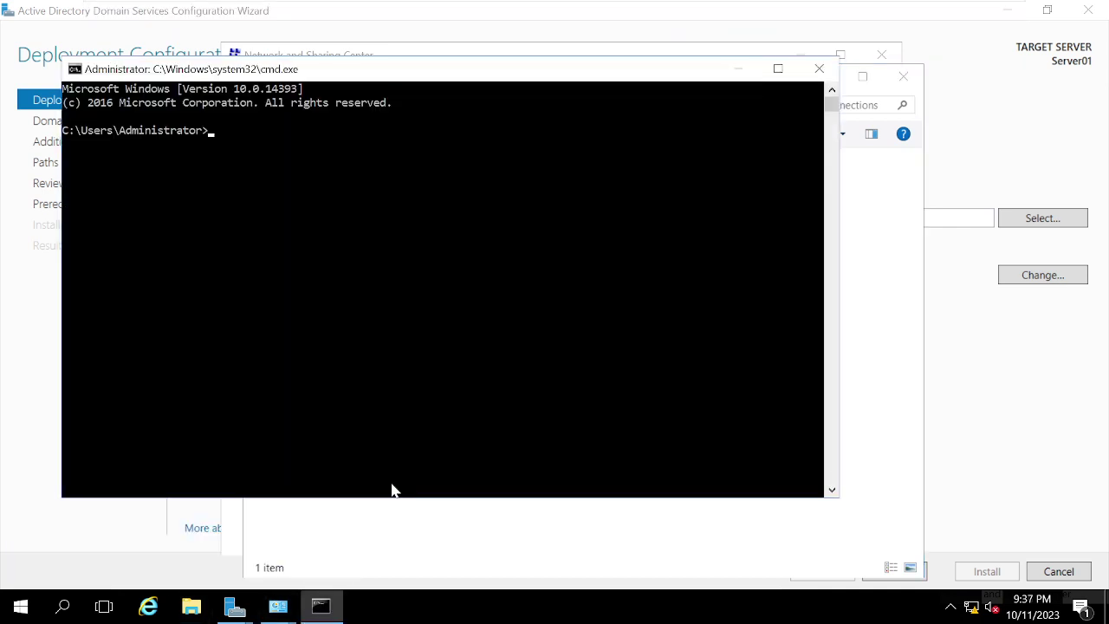
type("ping 192.168.190.3")
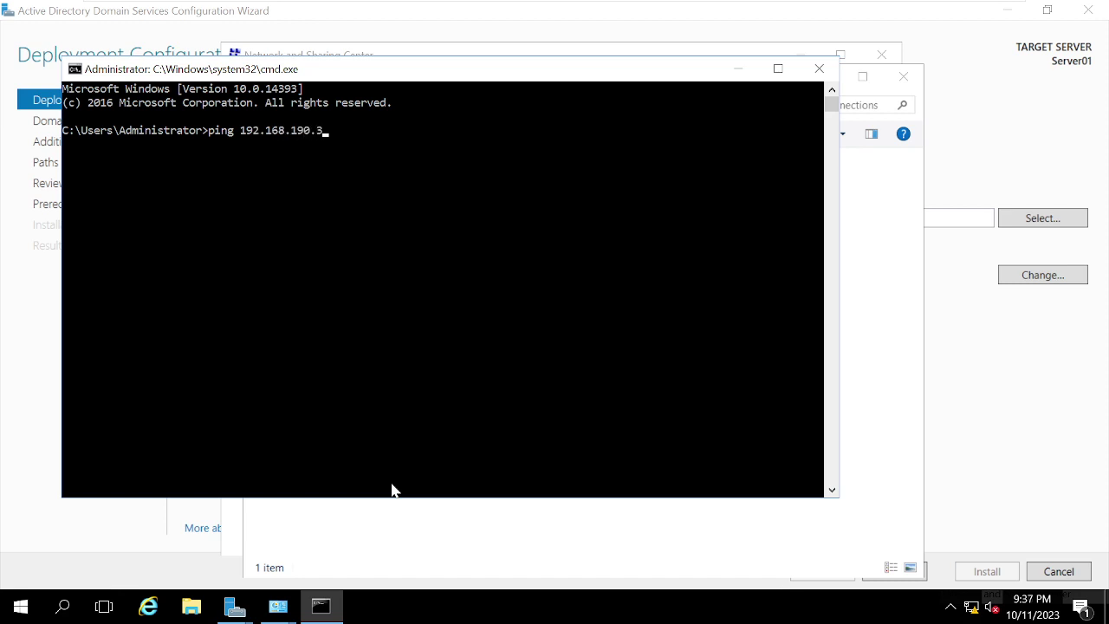
type("0- t")
Step: Run the ping to 192.168.190.30, then set Server01's network adapter to Host-only
key("Return")
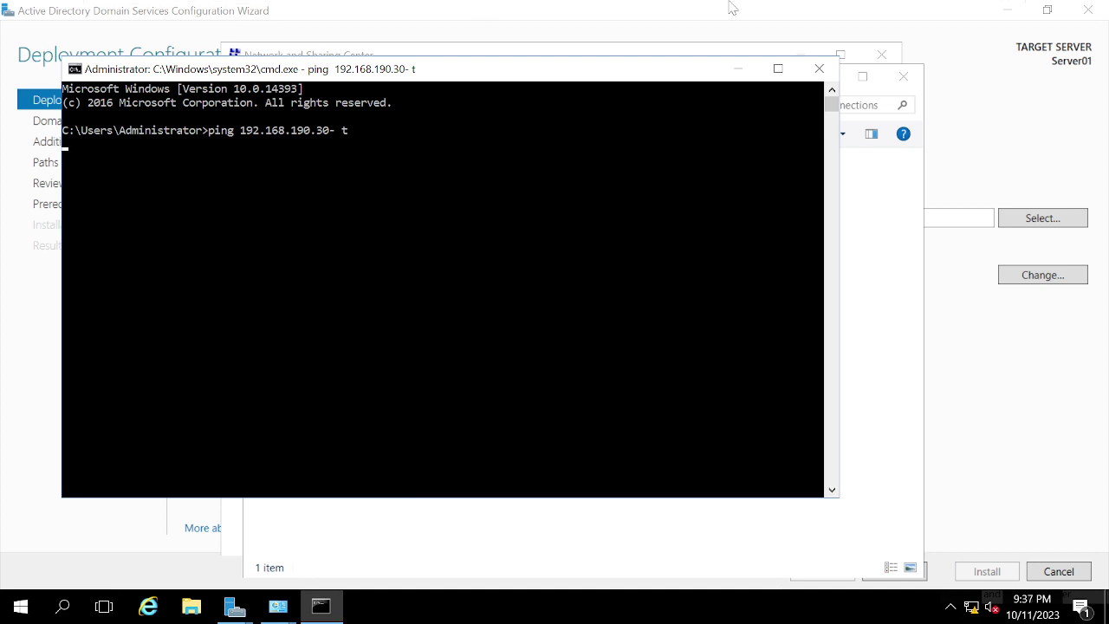
mouse_move(734, 4)
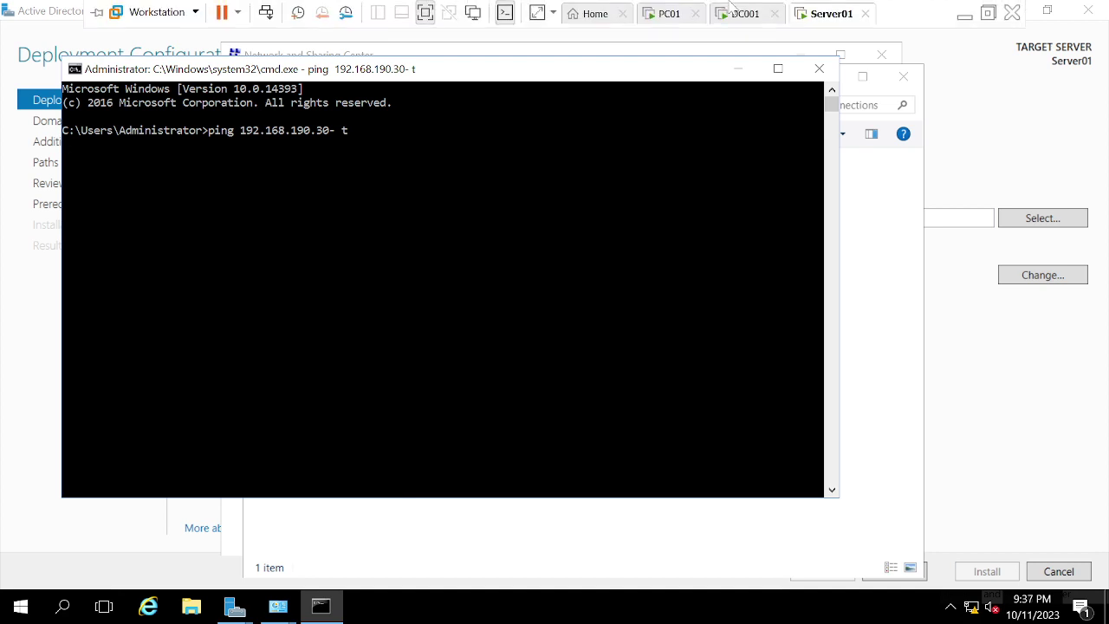
right_click(821, 26)
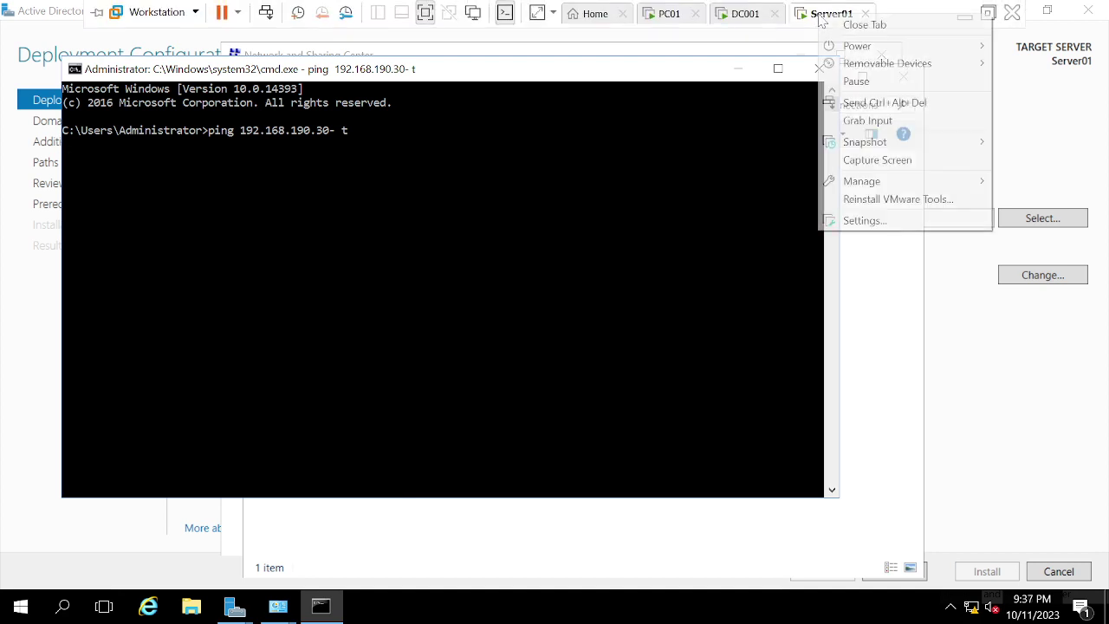
left_click(856, 221)
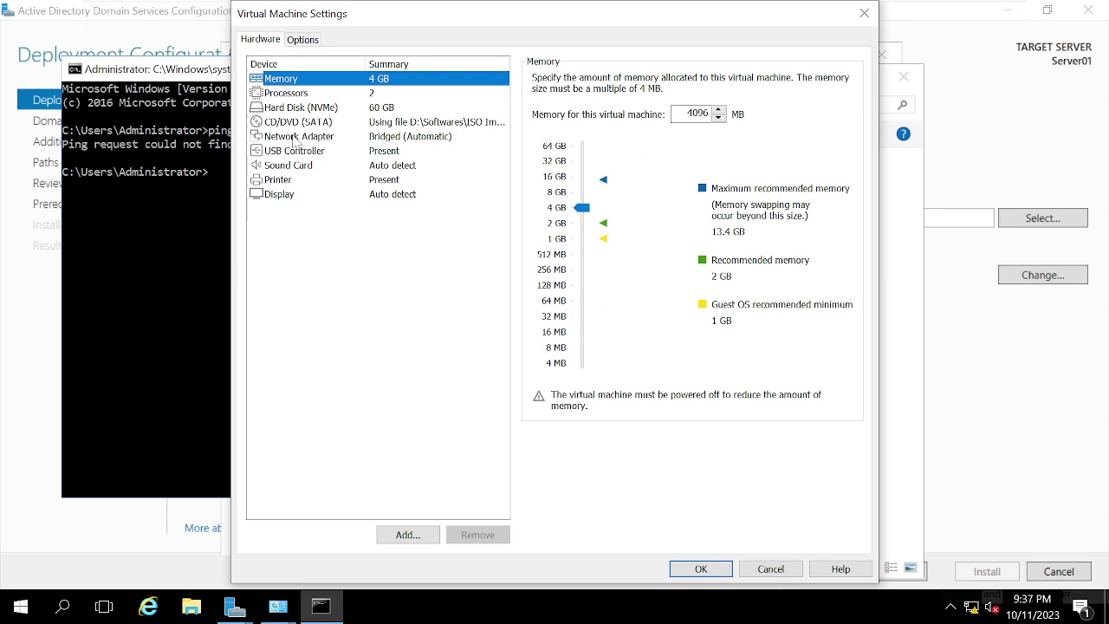
left_click(295, 139)
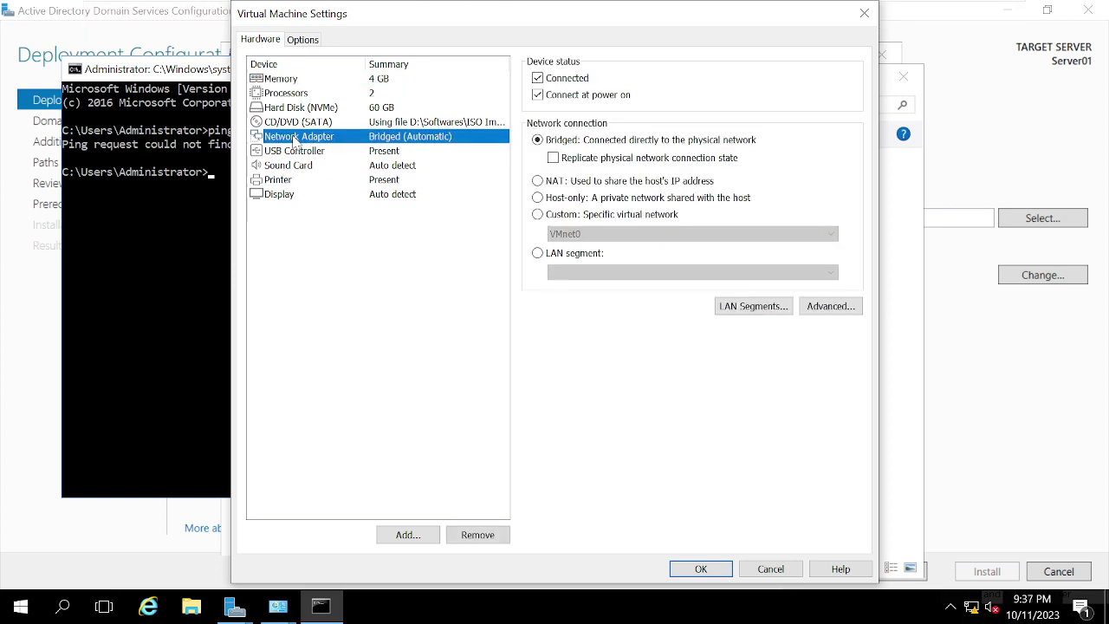
left_click(570, 201)
left_click(702, 569)
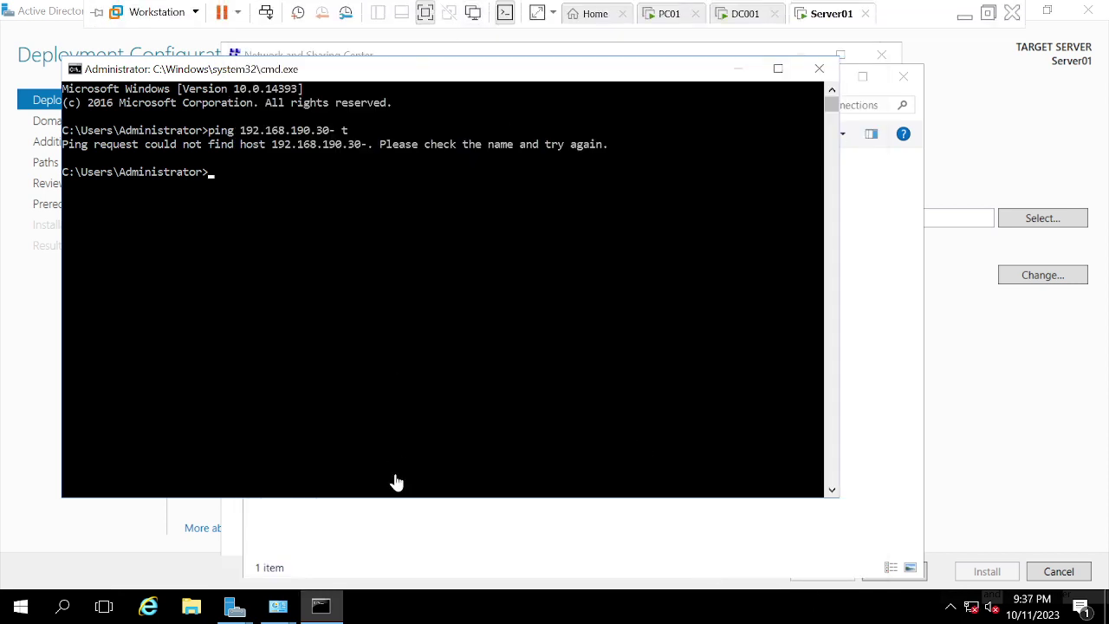
Step: Rerun the ping corrected to 'ping 192.168.190.30 -t', then return to DC001
key("Up")
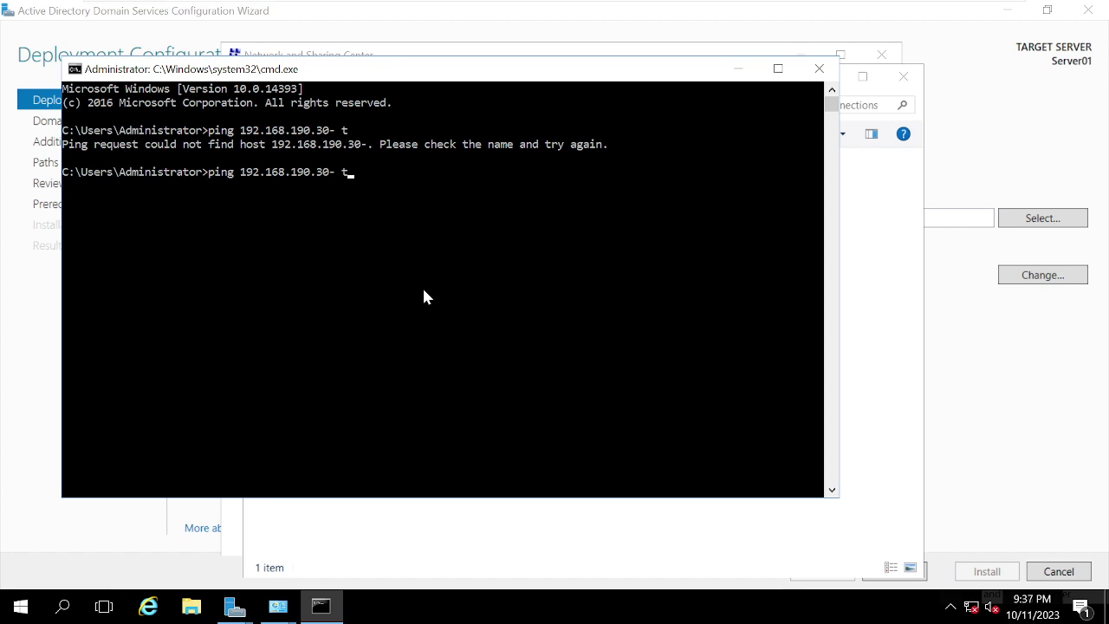
key("Return")
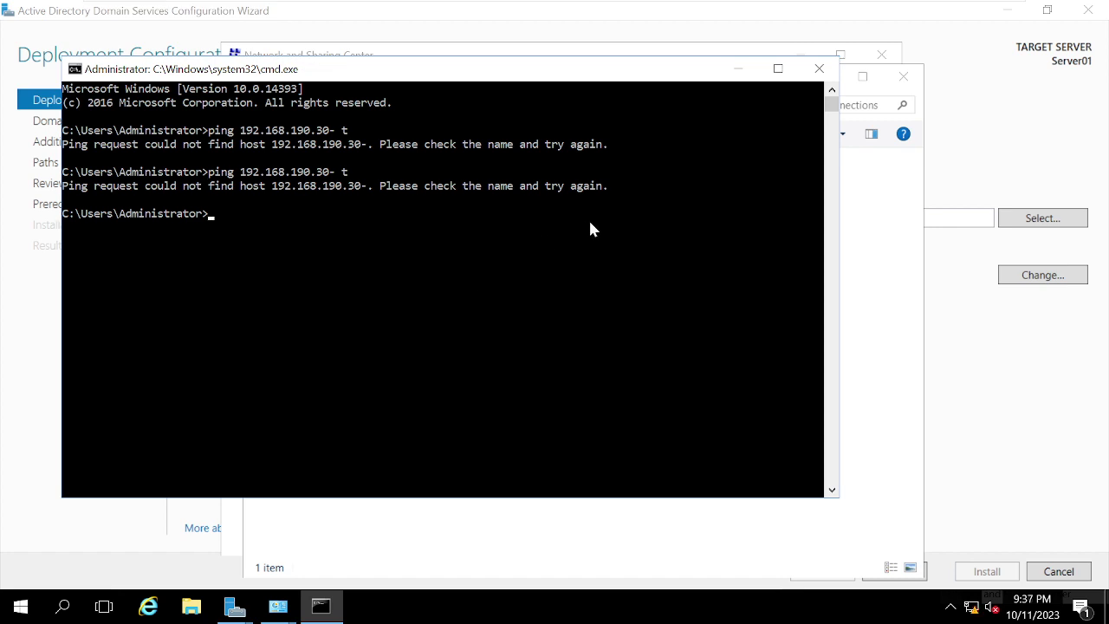
key("Up")
key("Left")
key("Left")
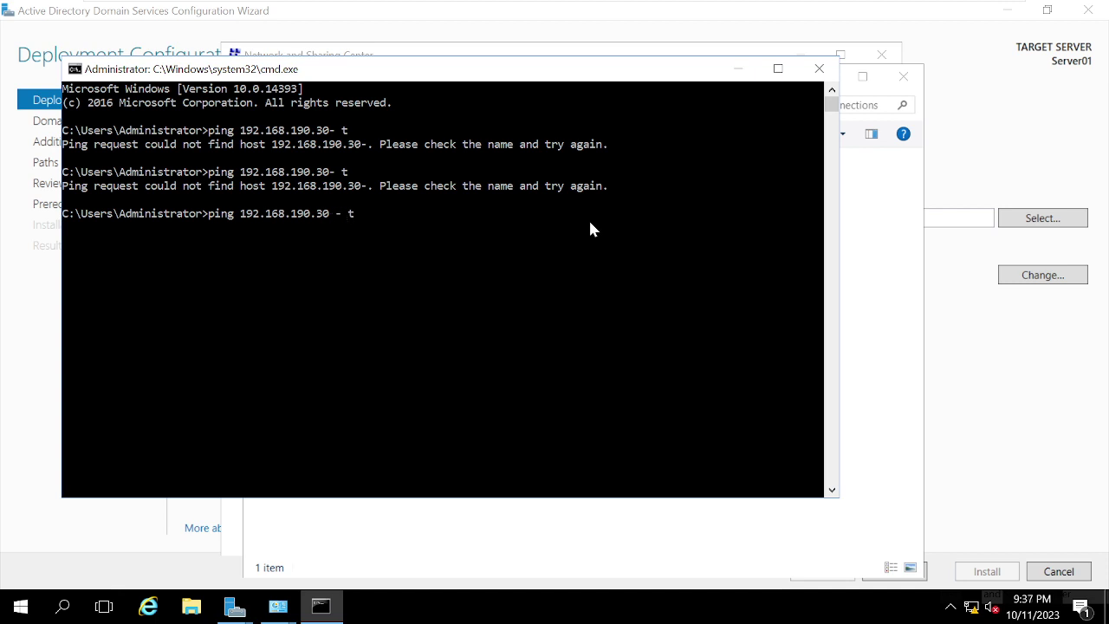
key("Delete")
key("Return")
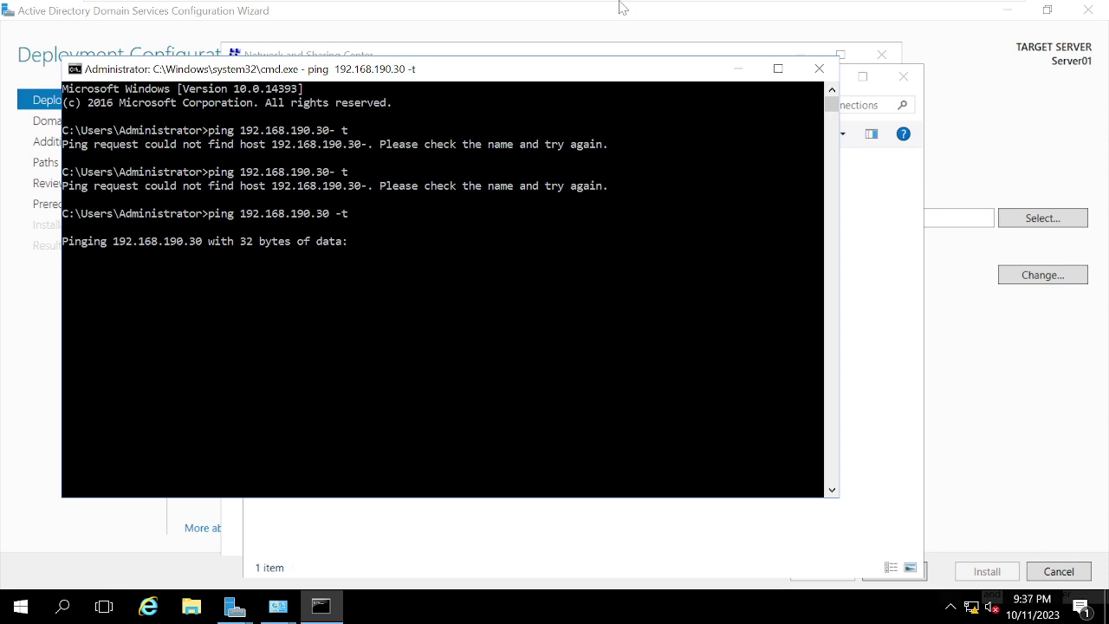
mouse_move(621, 7)
left_click(741, 13)
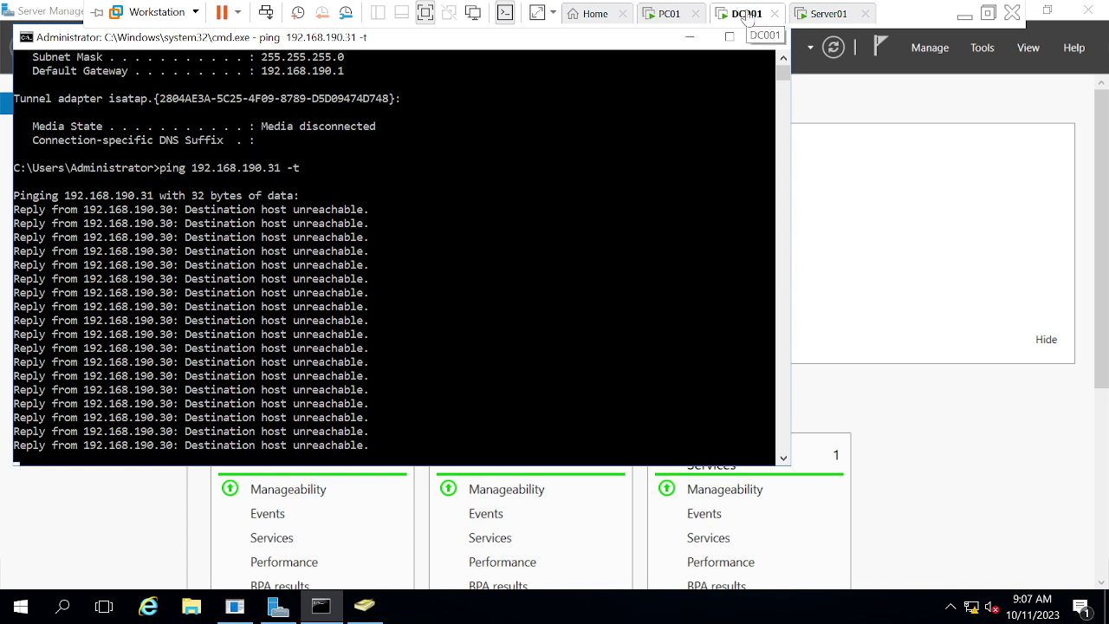
Step: Check that DC001's virtual network adapter is set to NAT, closing settings unchanged
right_click(746, 16)
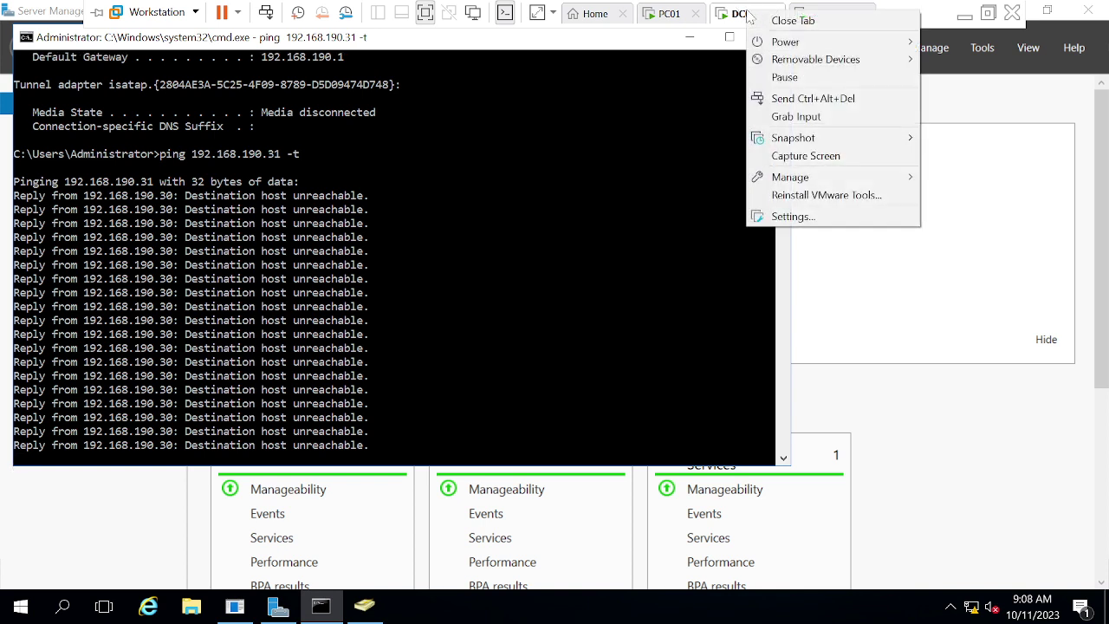
left_click(813, 218)
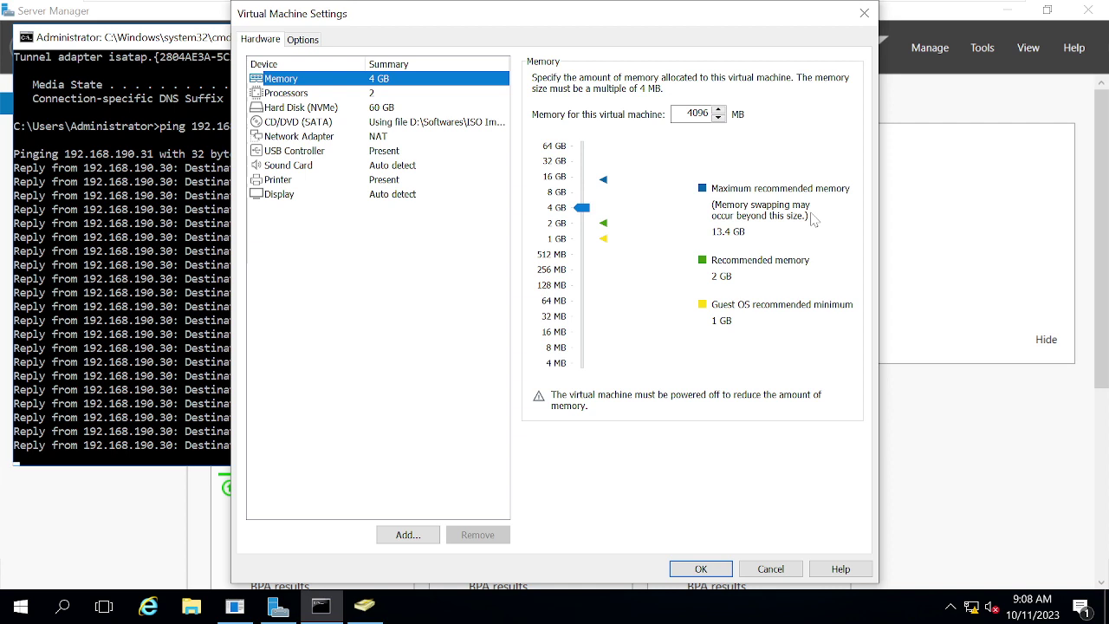
left_click(320, 138)
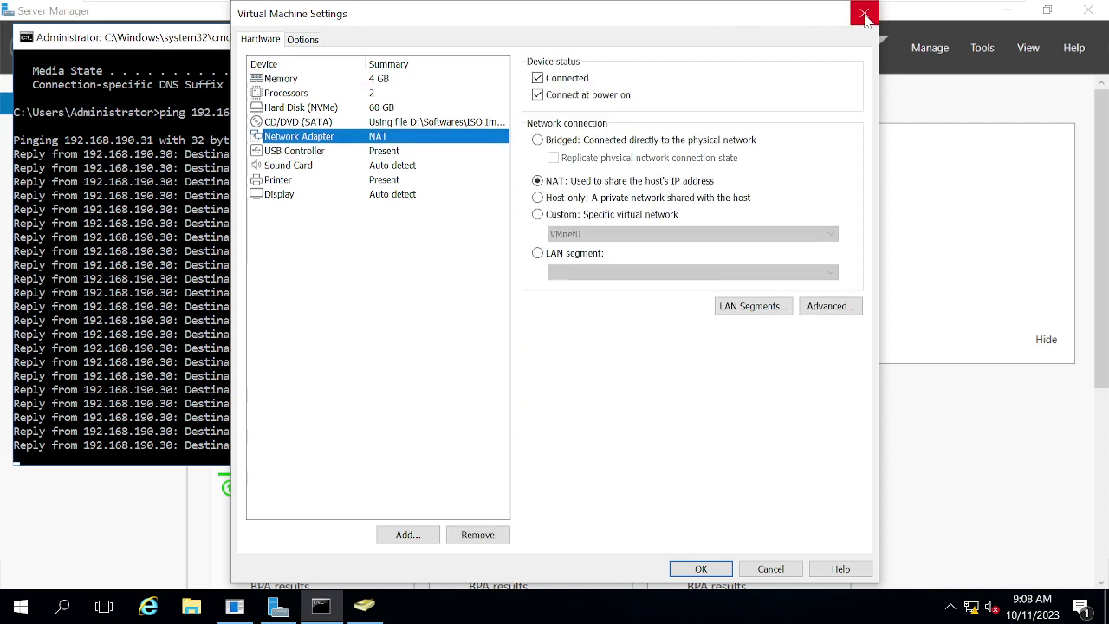
left_click(864, 15)
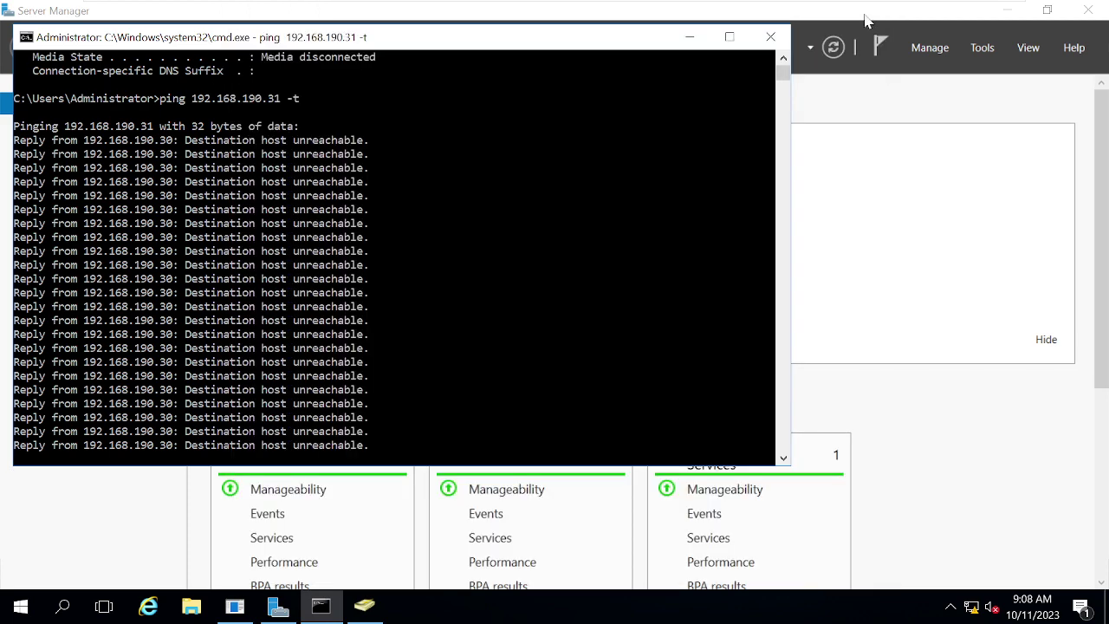
Step: Switch to Server01 and change its network adapter from Host-only to NAT
mouse_move(689, 6)
left_click(825, 16)
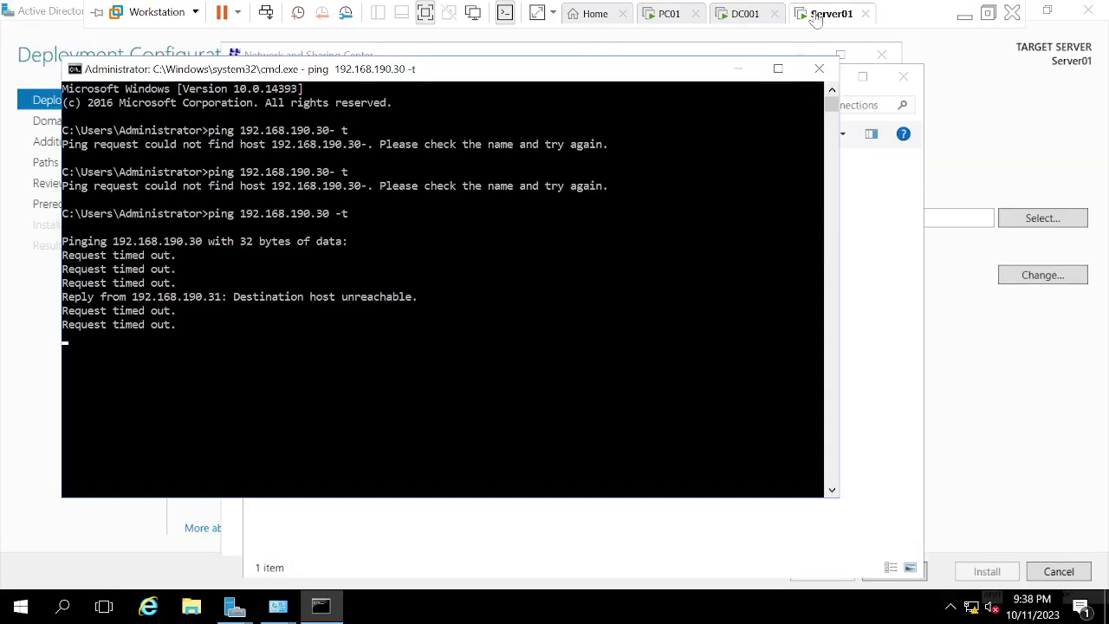
right_click(816, 15)
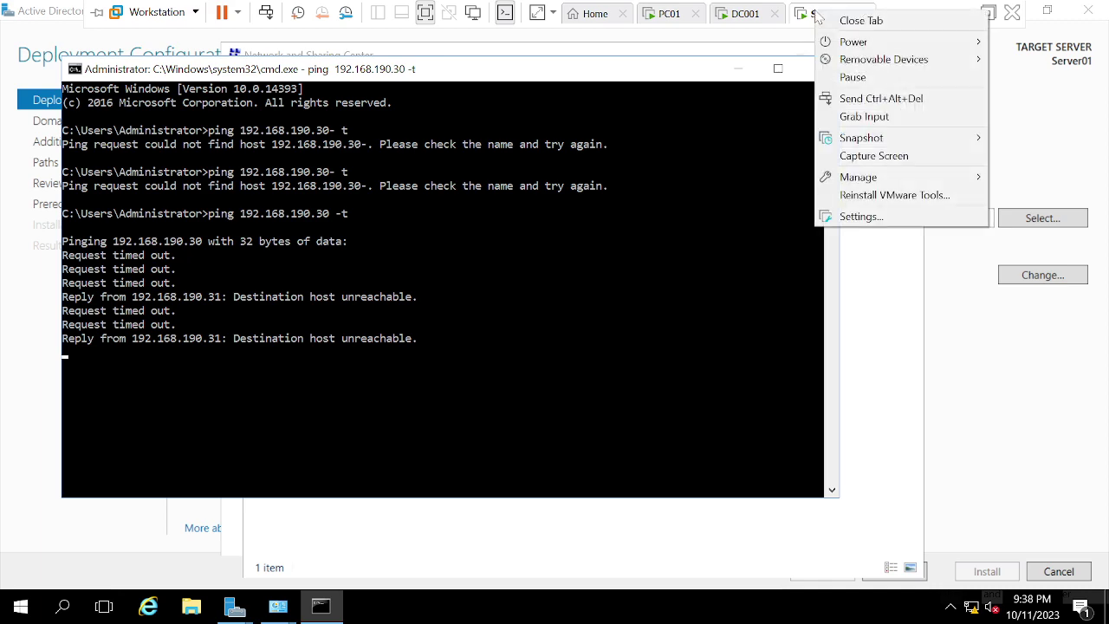
left_click(862, 217)
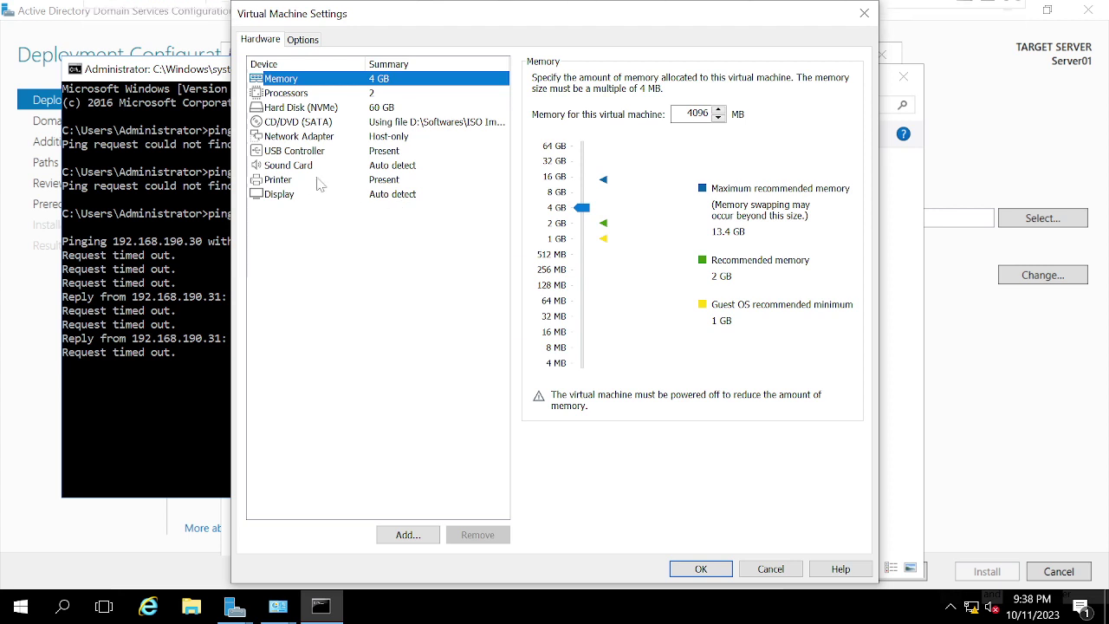
left_click(293, 139)
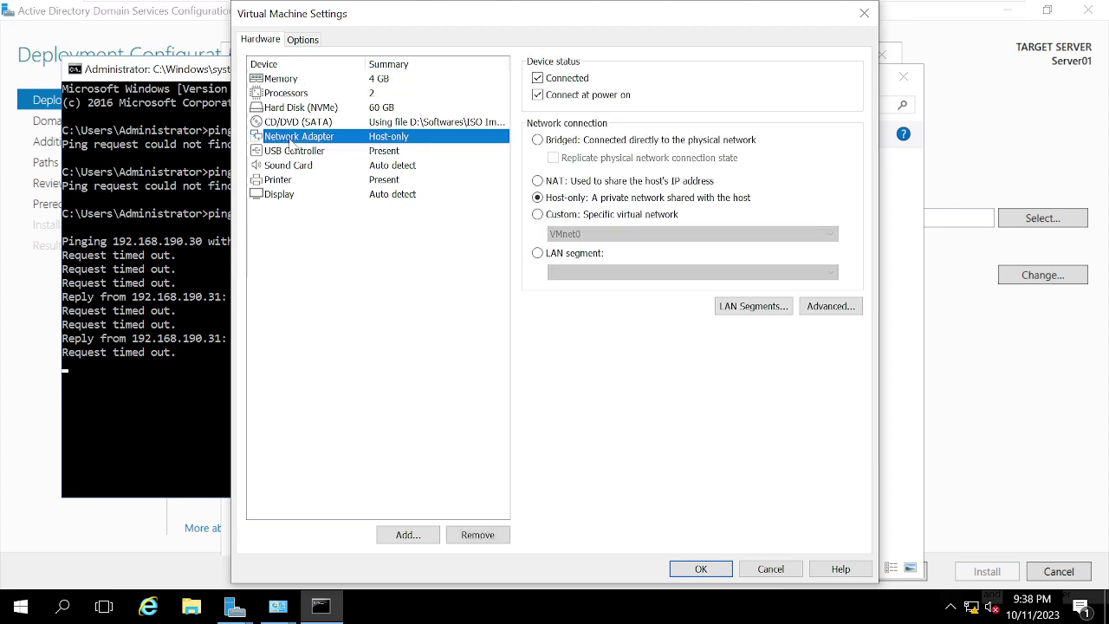
left_click(537, 181)
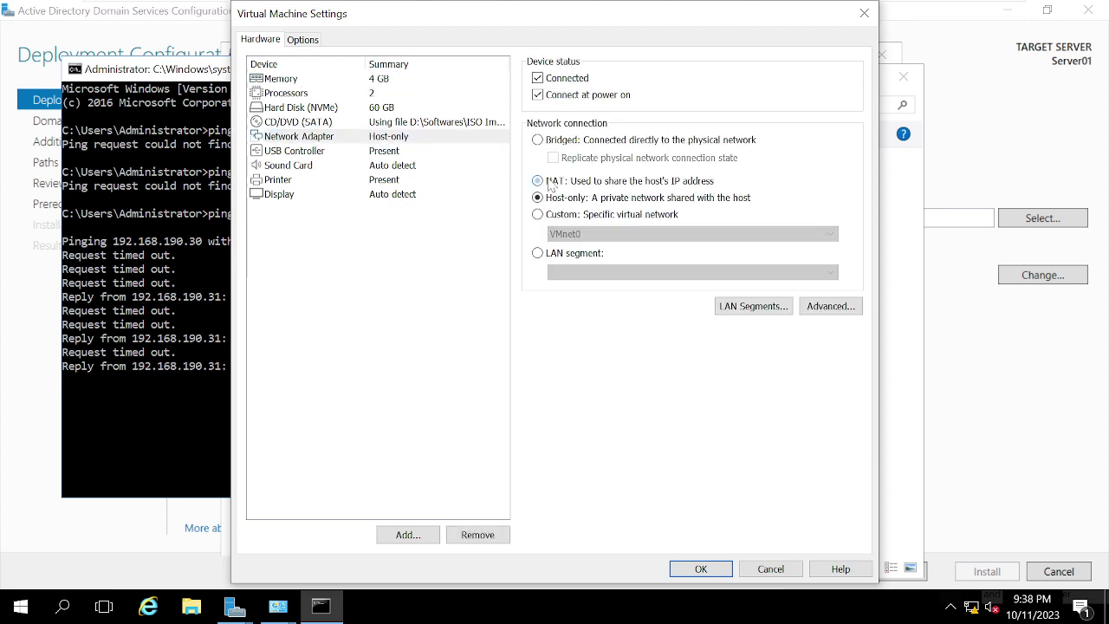
left_click(701, 569)
mouse_move(482, 9)
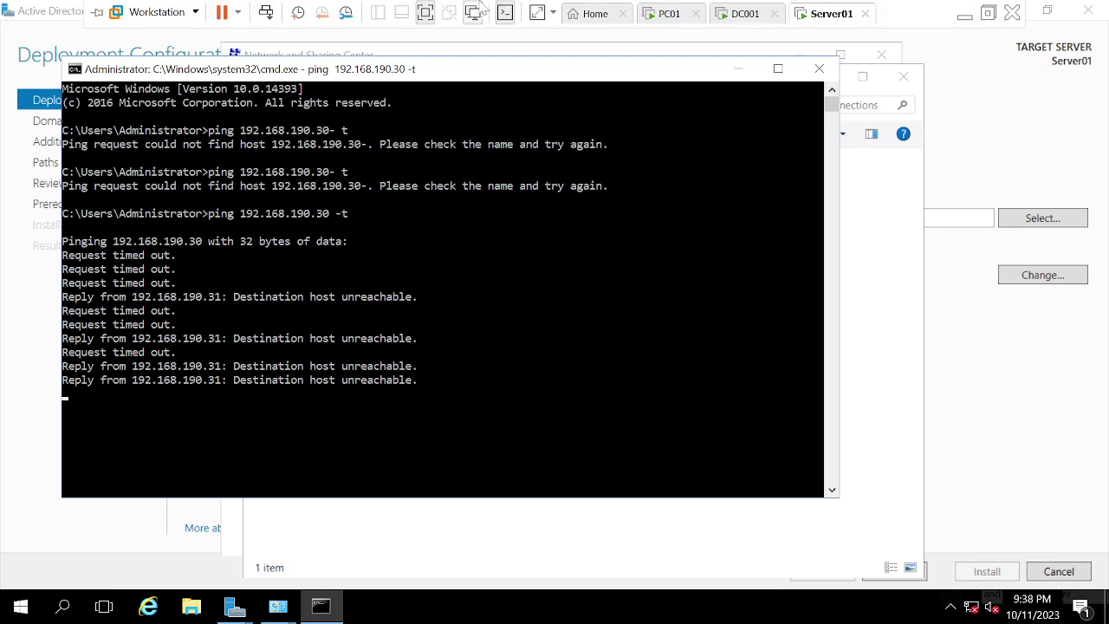
Step: Verify both continuous pings (192.168.190.31 and 192.168.190.30) get replies, then close Server01's console
left_click(743, 16)
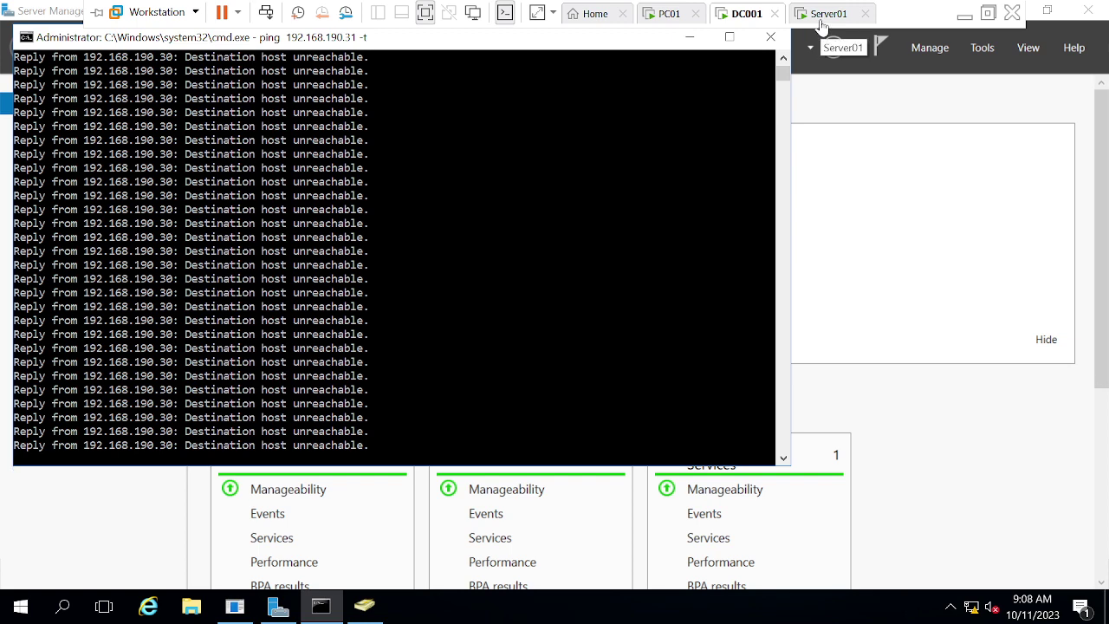
left_click(821, 25)
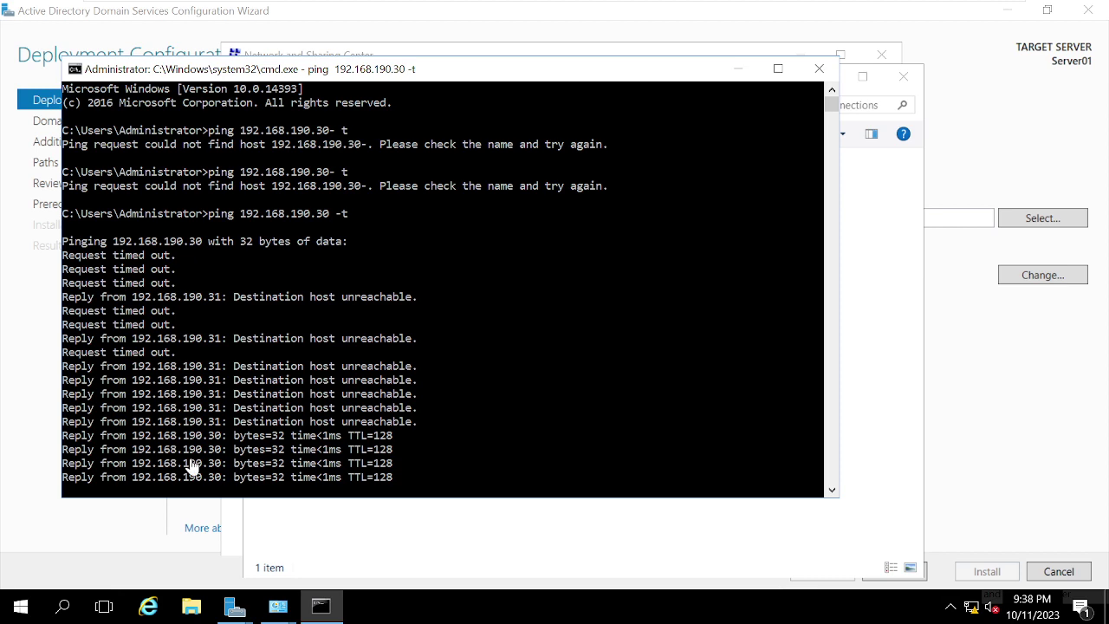
left_click(745, 14)
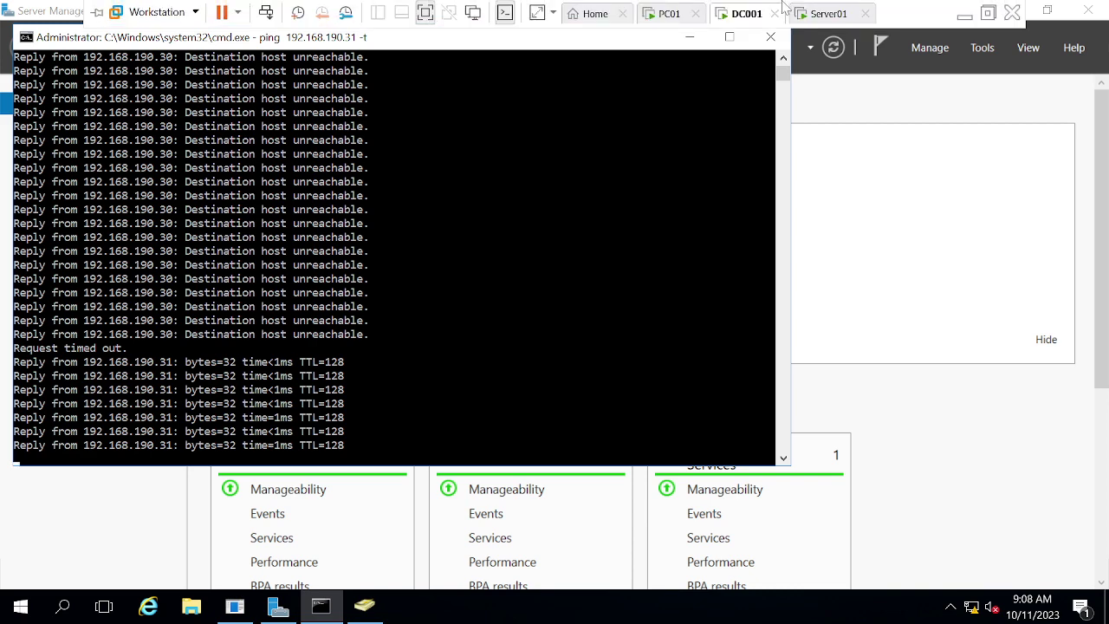
left_click(806, 18)
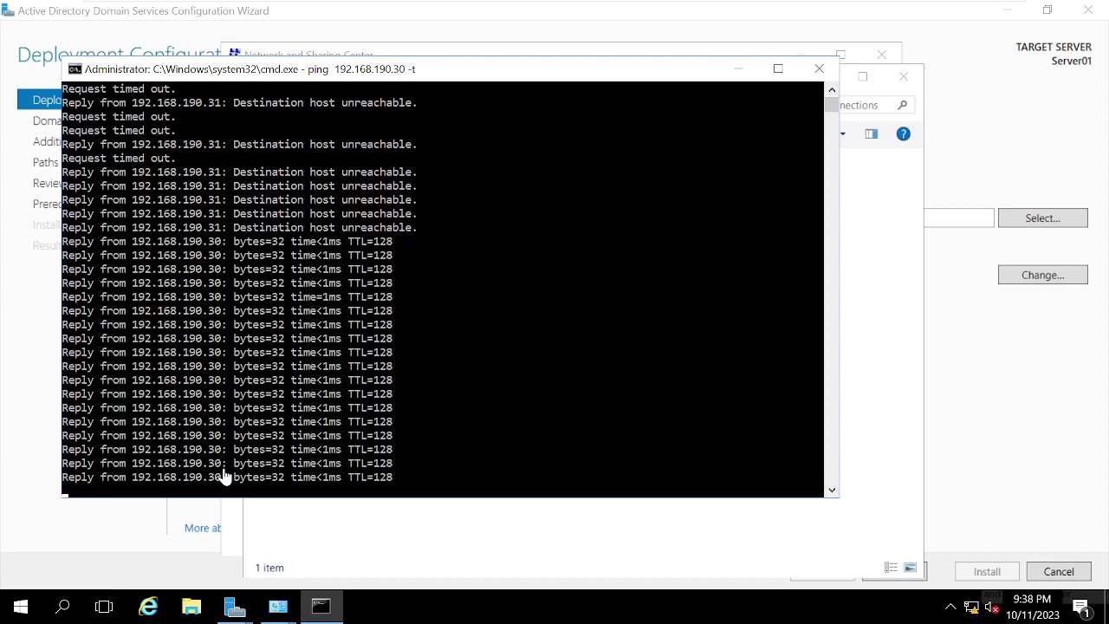
left_click(819, 68)
Step: Close the network windows and retry the google.com lookup, dismissing the incorrect-credentials error
left_click(903, 76)
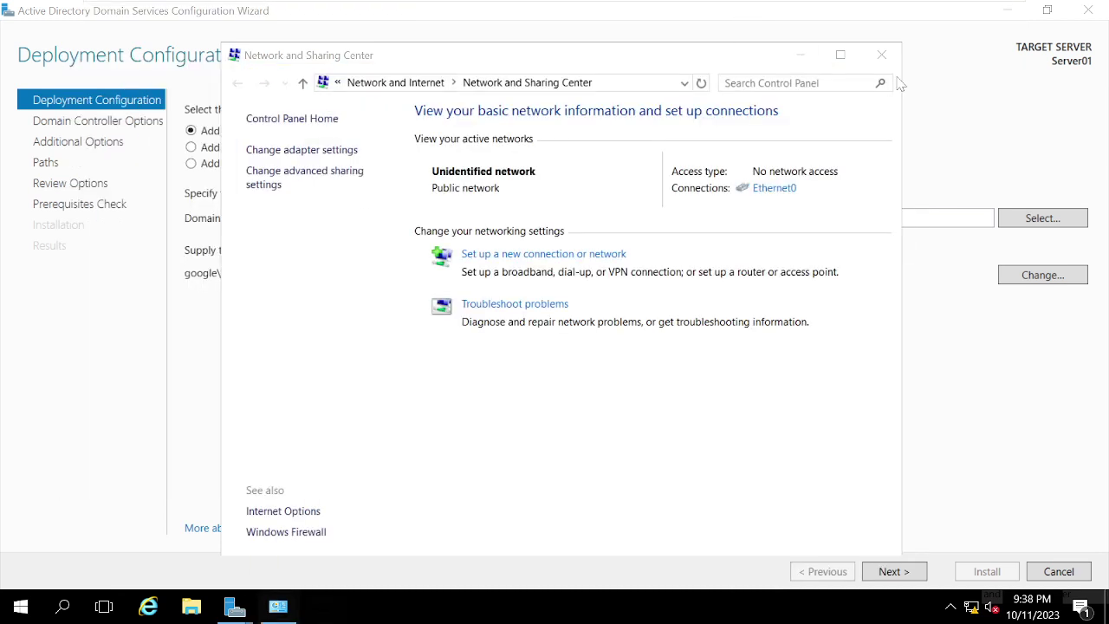
left_click(881, 54)
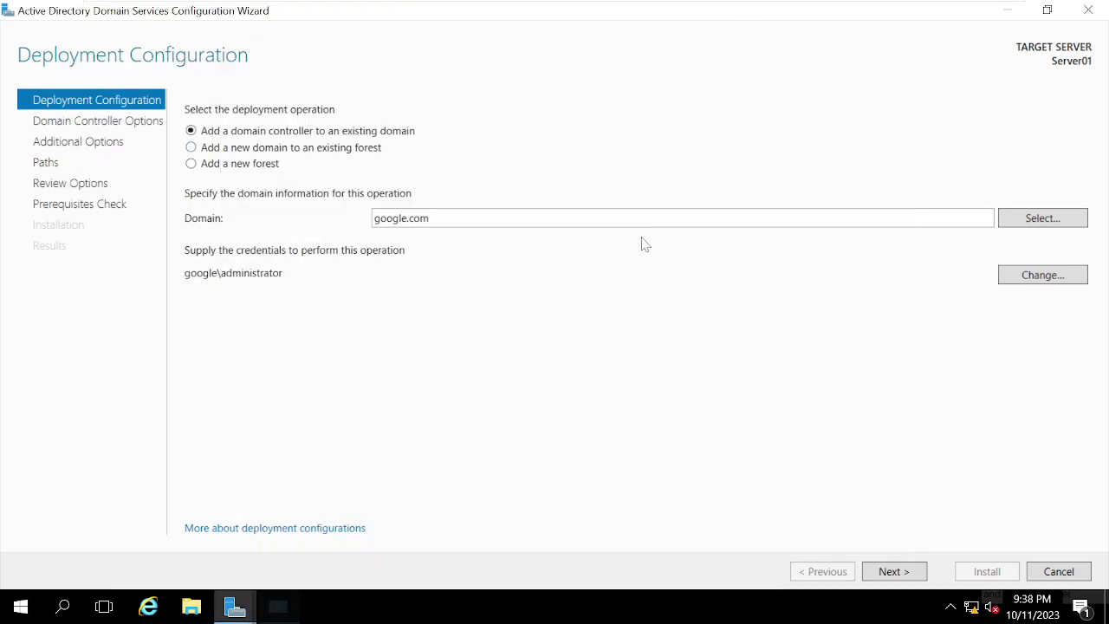
left_click(1012, 219)
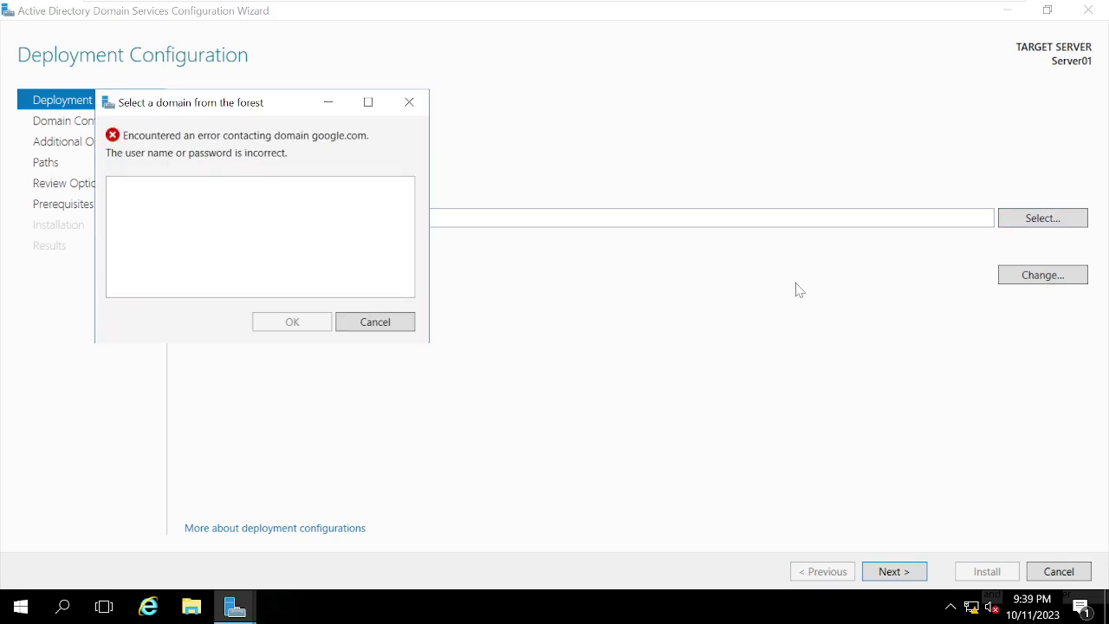
left_click(371, 321)
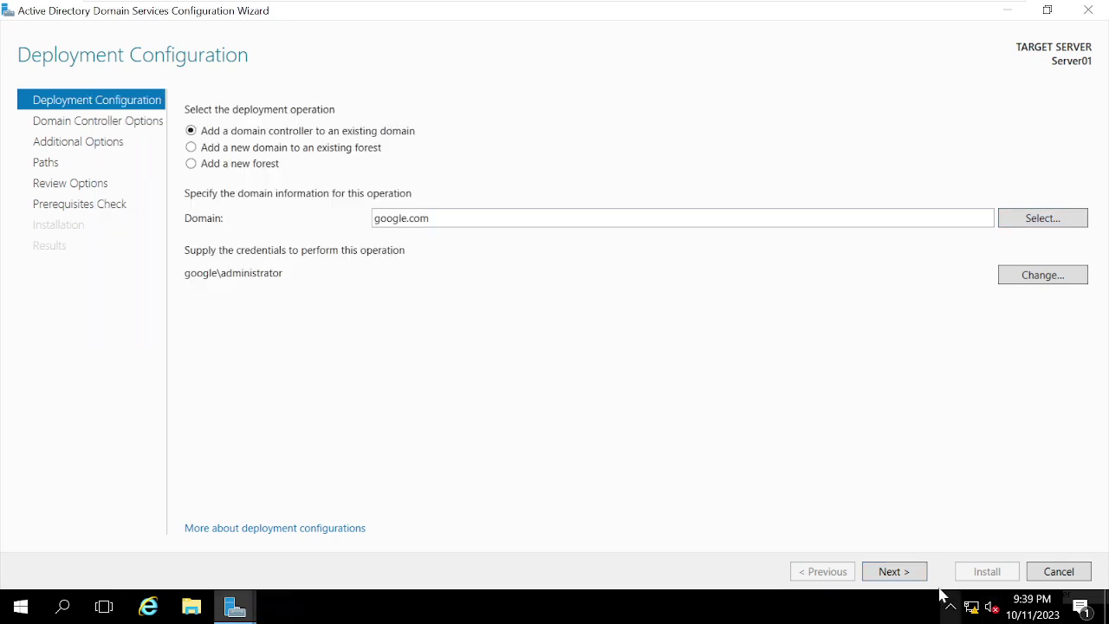
Step: Cancel the AD DS wizard and reopen it via 'Promote this server to a domain controller'
left_click(1052, 575)
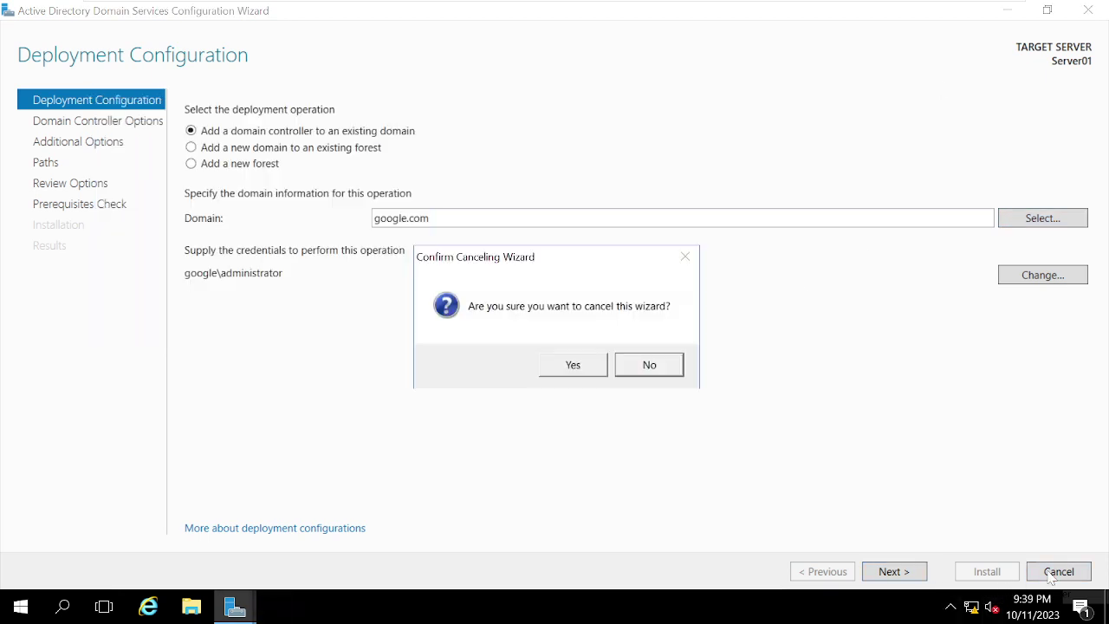
left_click(572, 367)
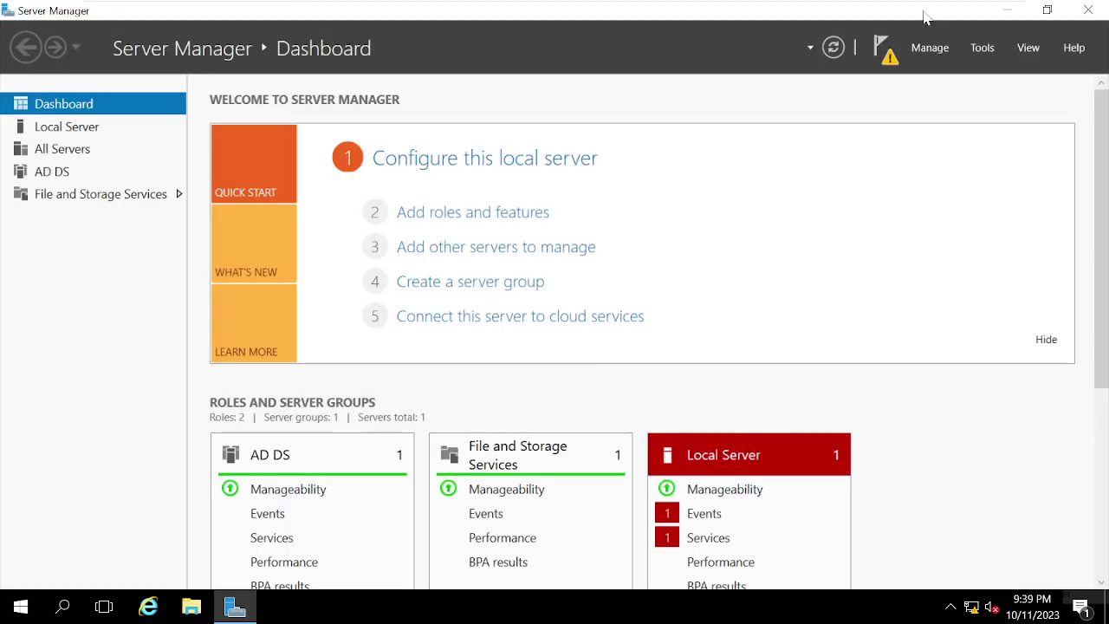
left_click(887, 57)
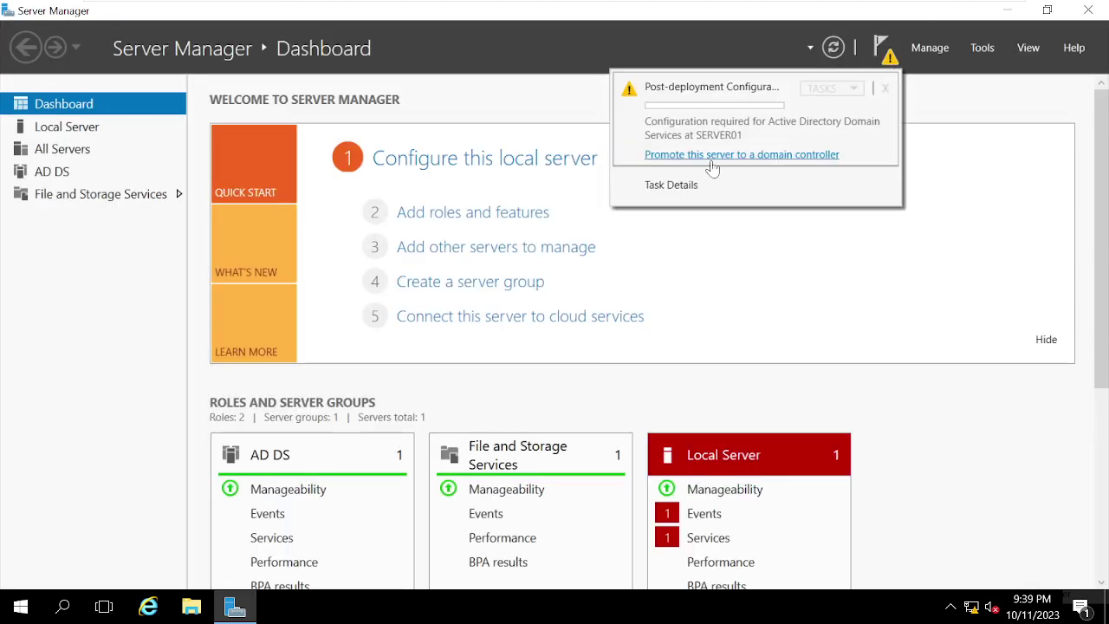
left_click(710, 159)
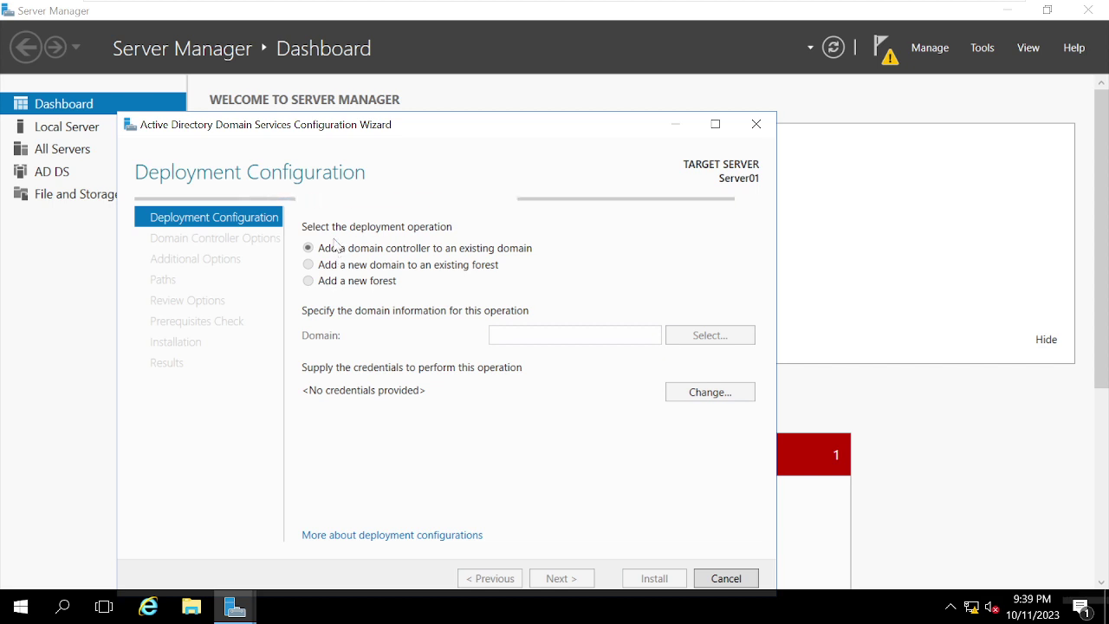
Step: Enter Google.com as the domain name and look it up
left_click(511, 335)
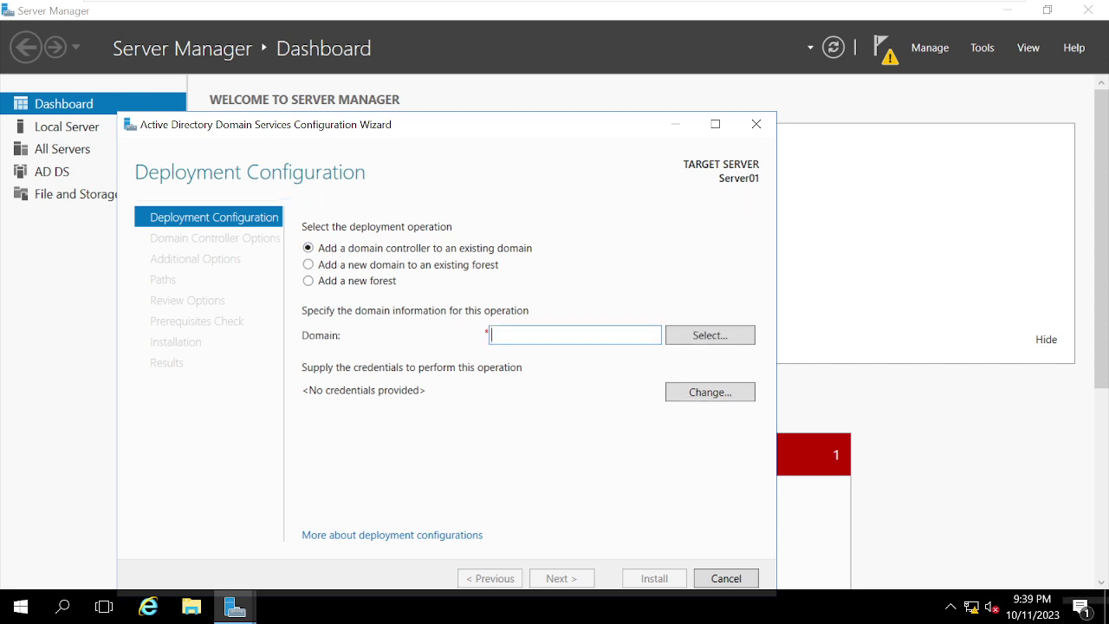
type("Google.com")
left_click(672, 350)
Step: Authenticate as google\administrator with the domain password, then choose Google.com from the domain list
type("g")
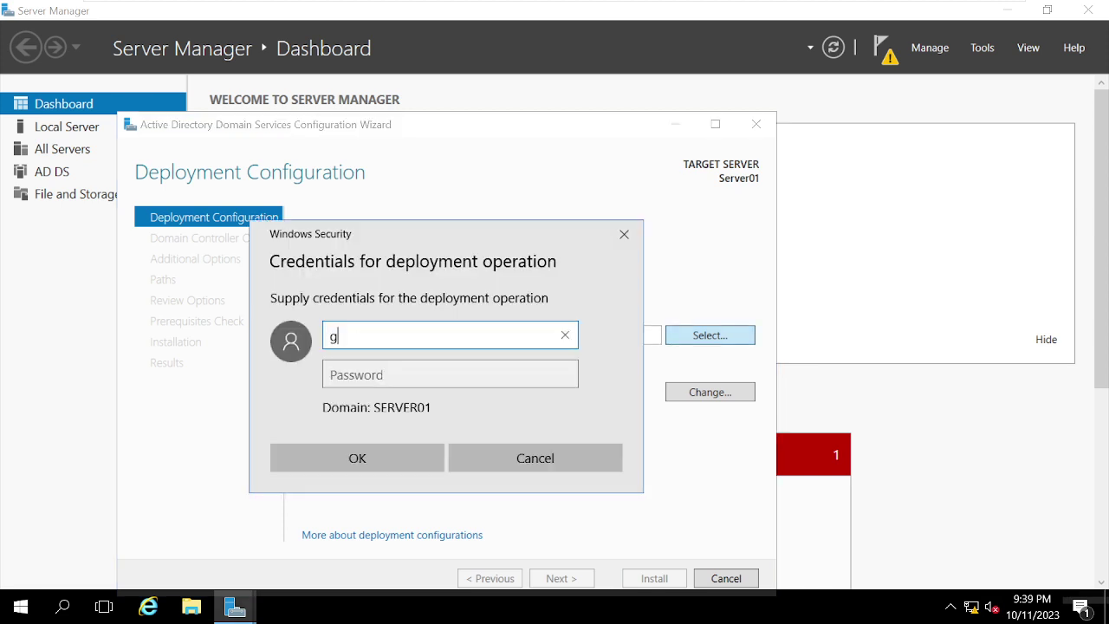
type("oogle\\a")
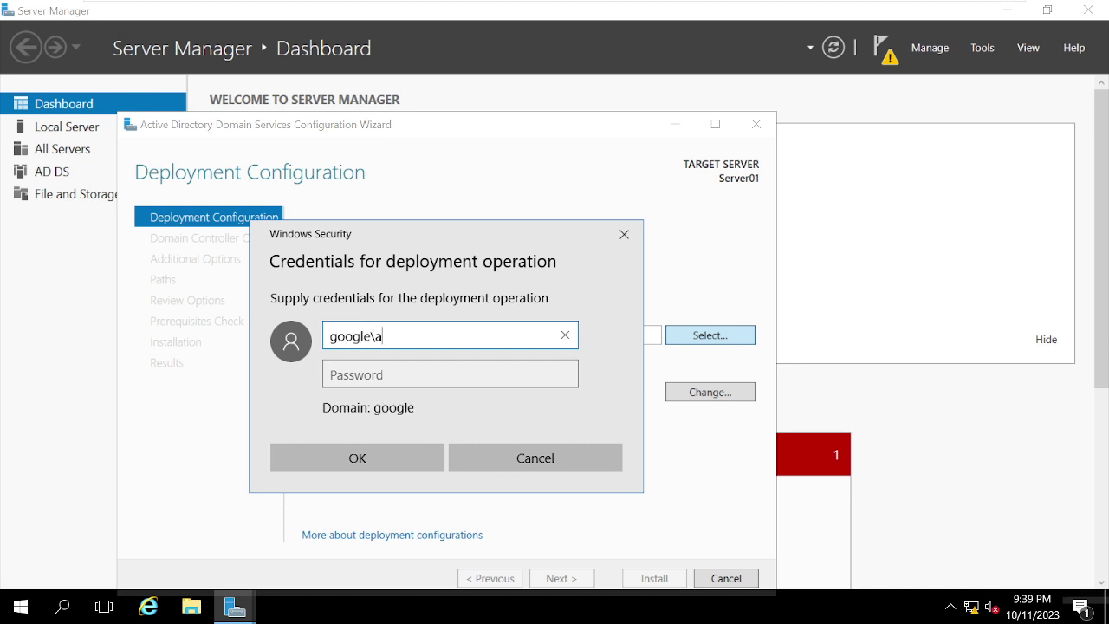
type("dministrator")
key("Tab")
type("*************")
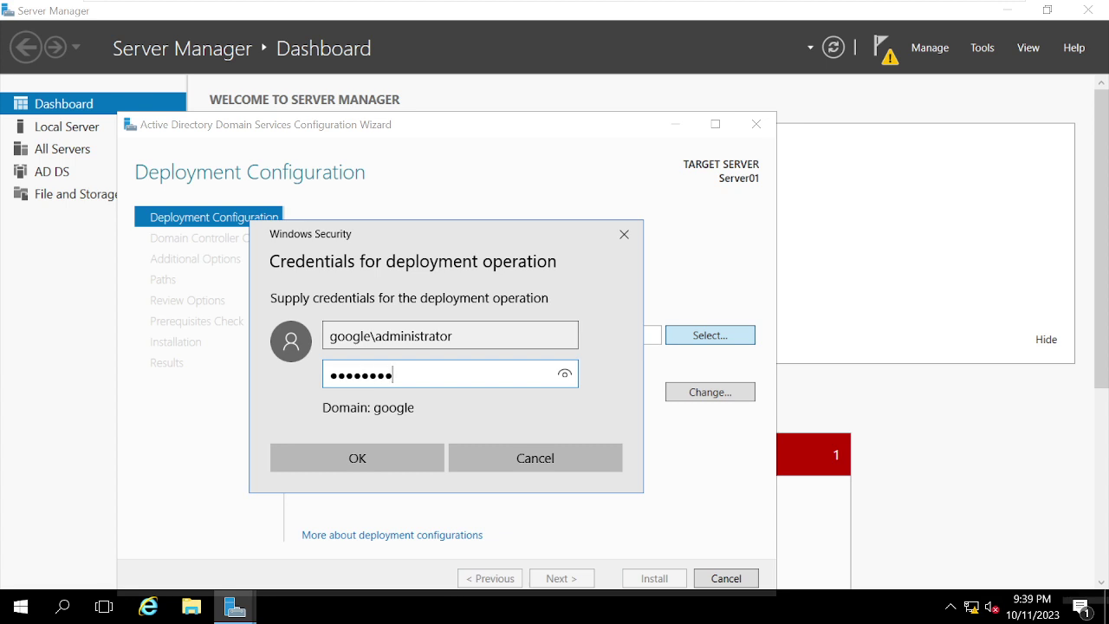
left_click(568, 380)
left_click(391, 464)
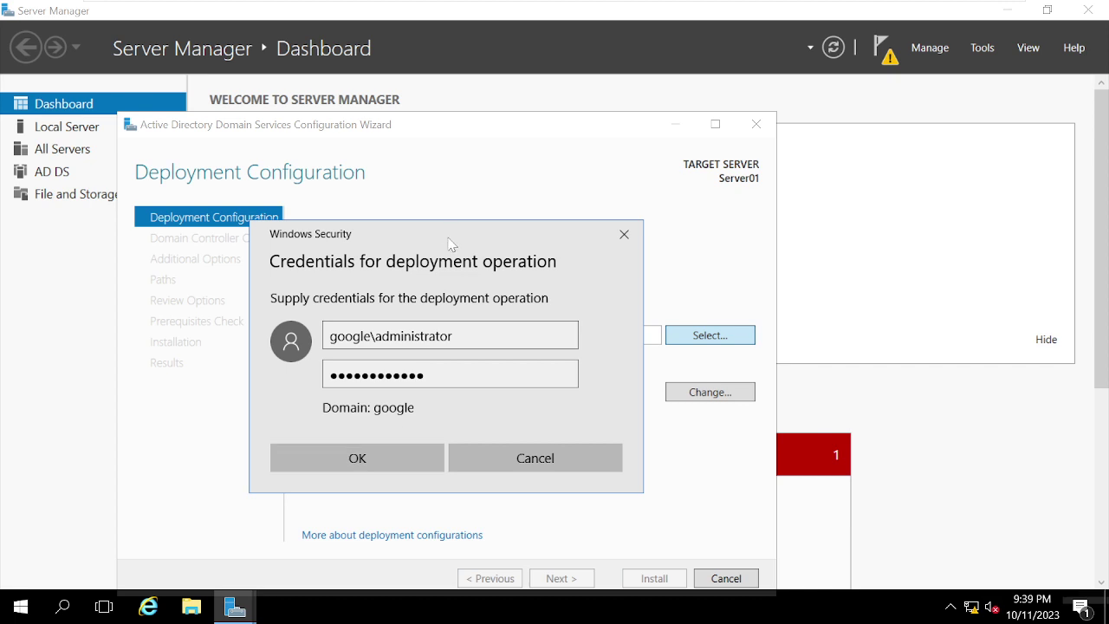
left_click_drag(449, 233, 507, 154)
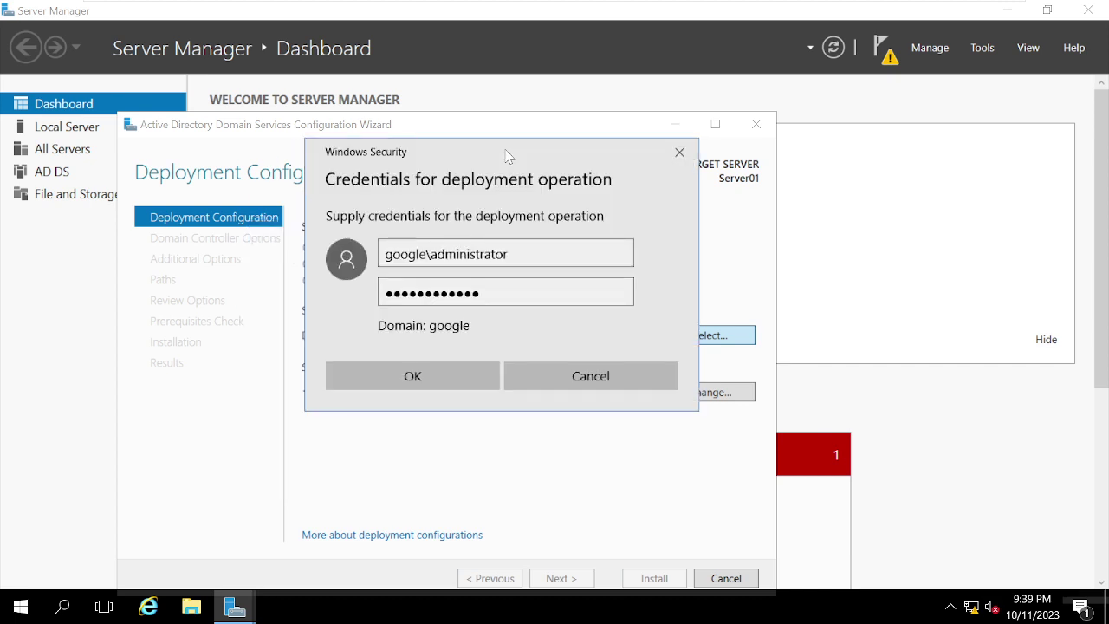
left_click(448, 377)
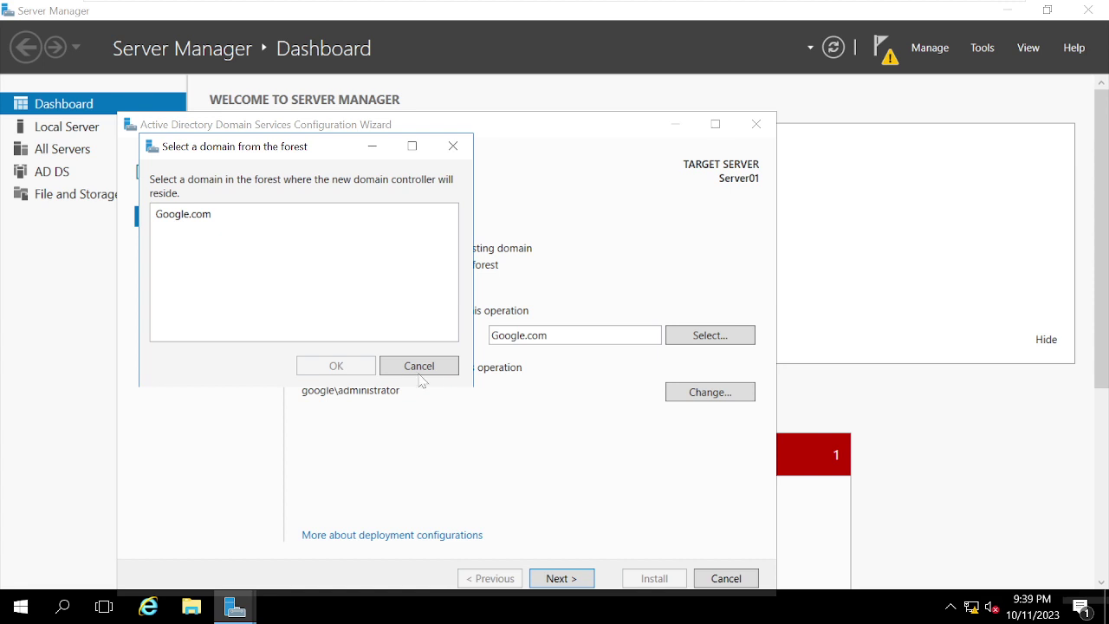
left_click(193, 225)
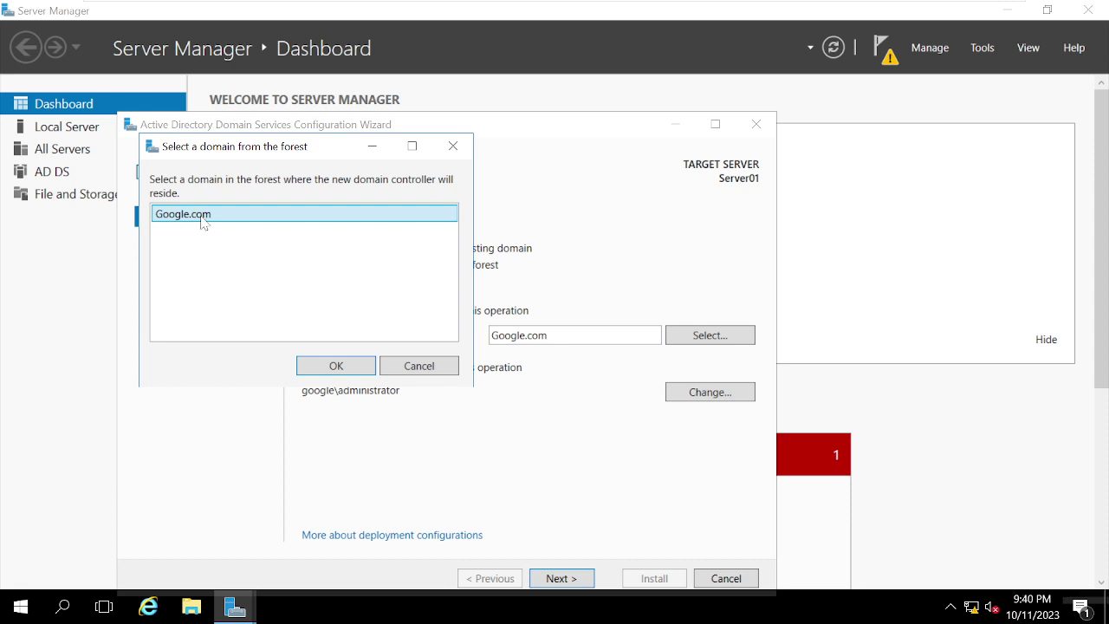
Step: Confirm Google.com as the domain to join and continue to Domain Controller Options
left_click(337, 366)
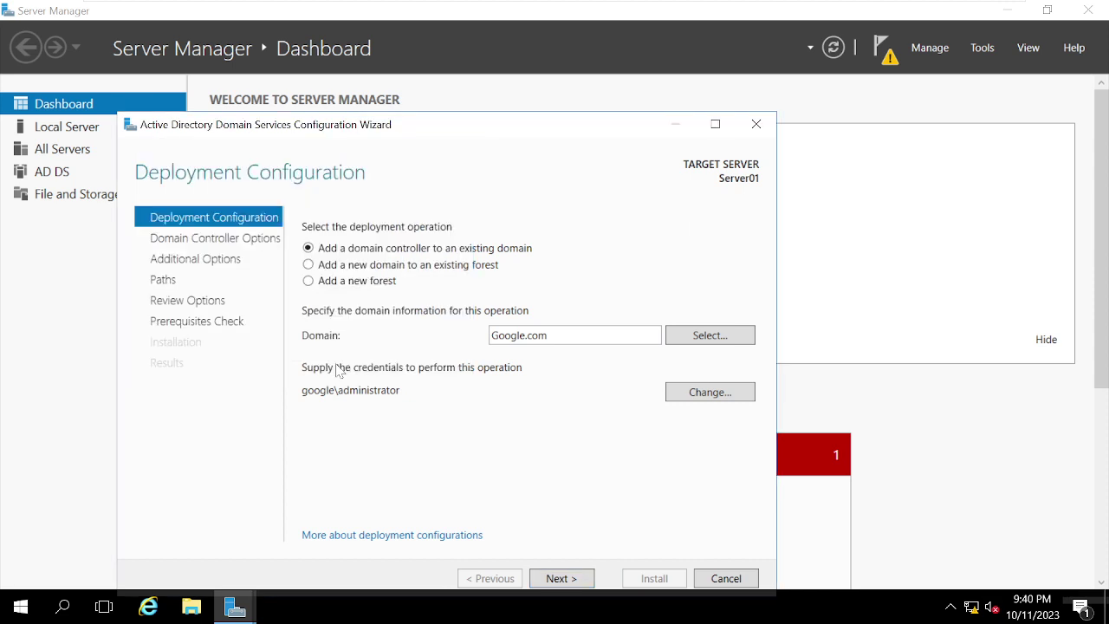
left_click(573, 579)
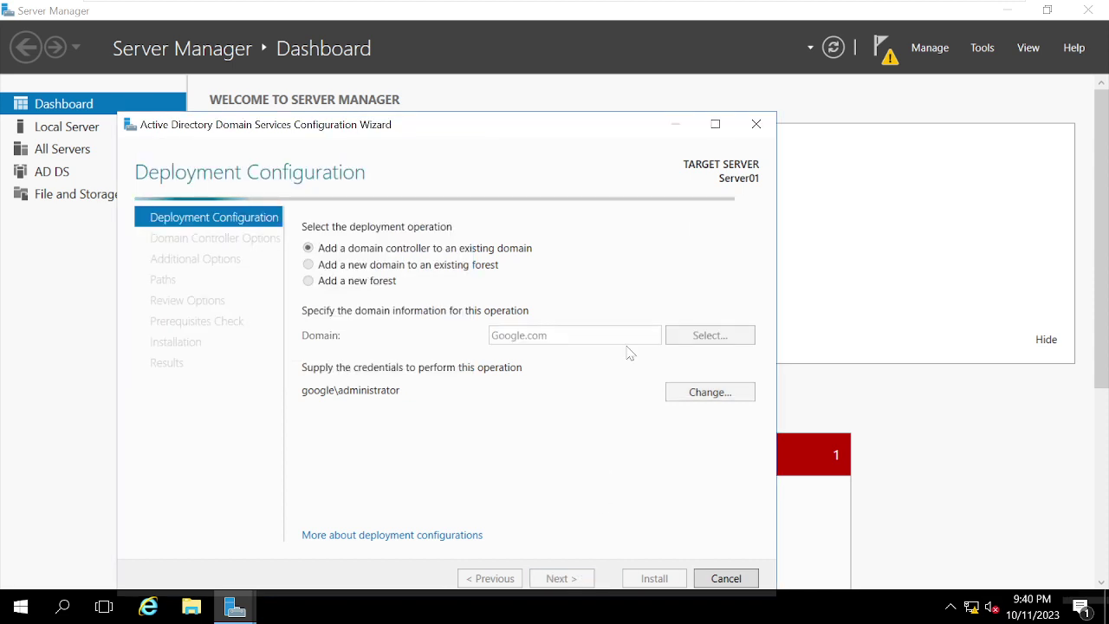
Step: Enter and confirm the DSRM password, then go past DNS Options unchanged to Additional Options
left_click(716, 124)
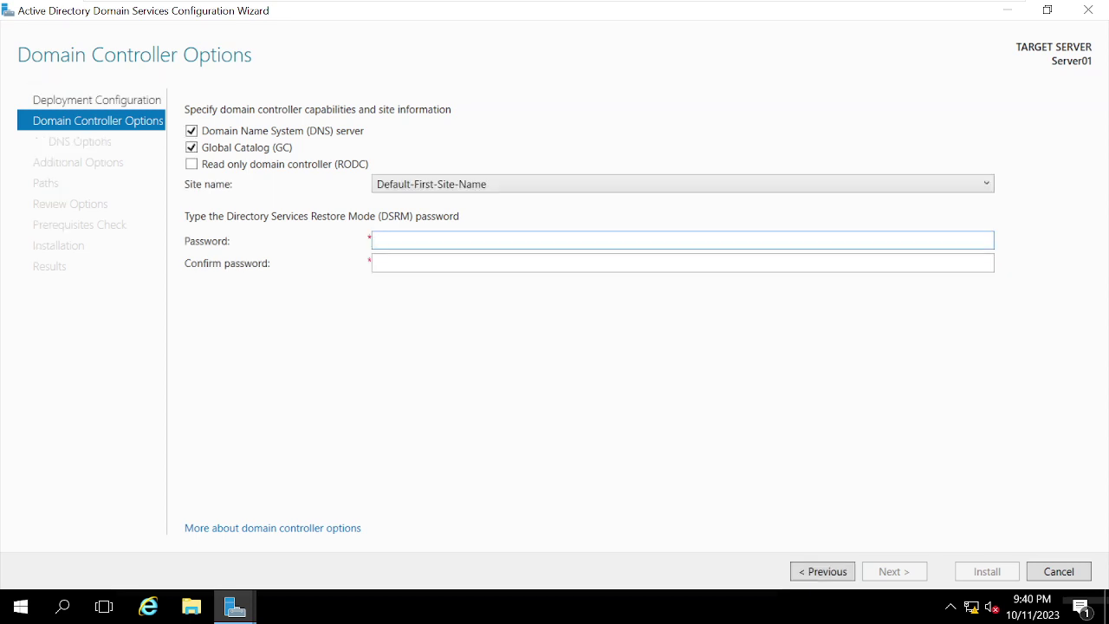
type("Password123!")
key("Tab")
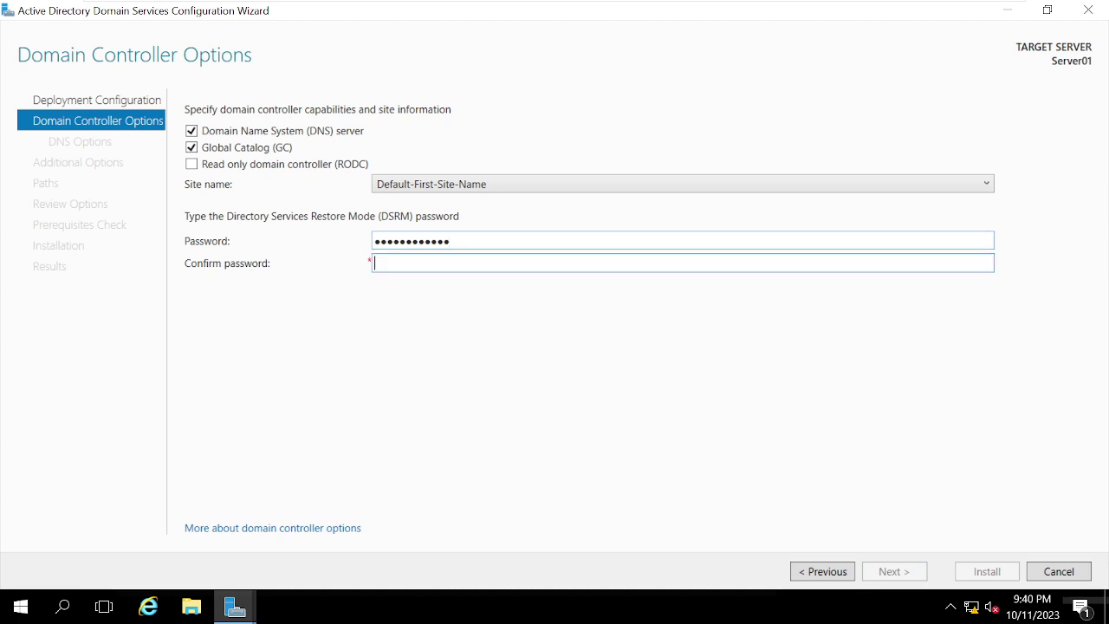
type("Password123!")
key("Return")
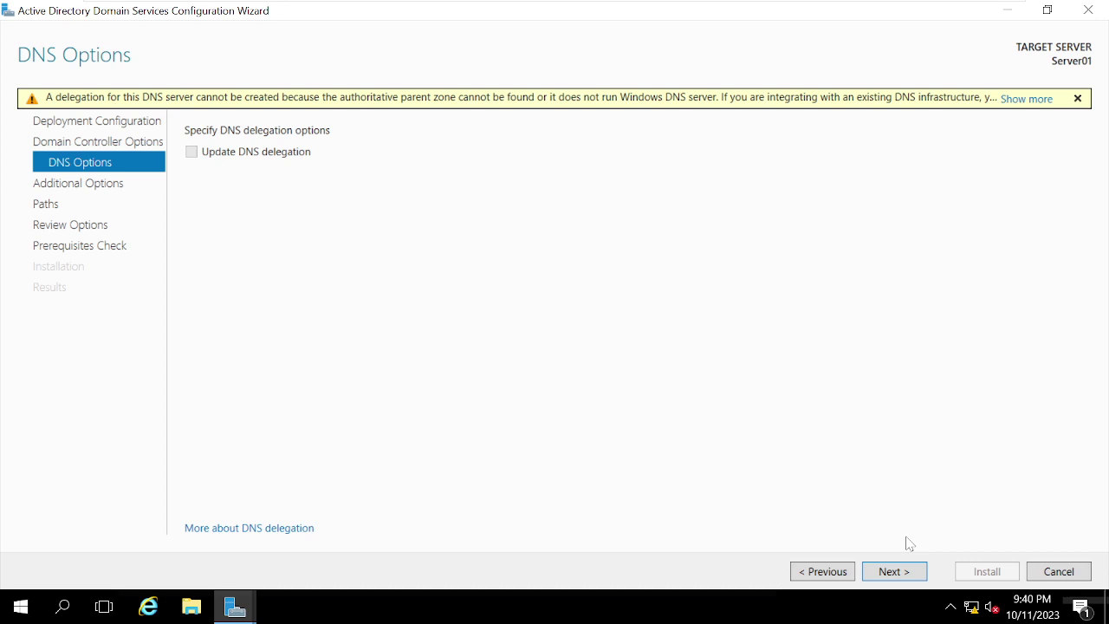
left_click(900, 573)
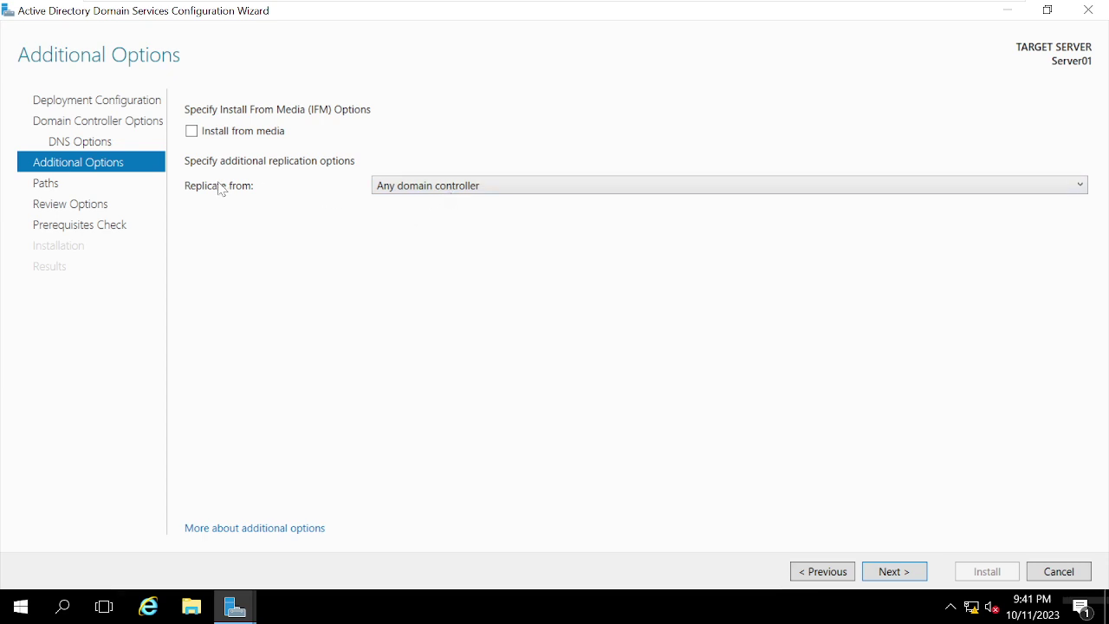
Step: Set Replicate from to DC001.Google.com, then go to DC001 and close its ping window
left_click(463, 191)
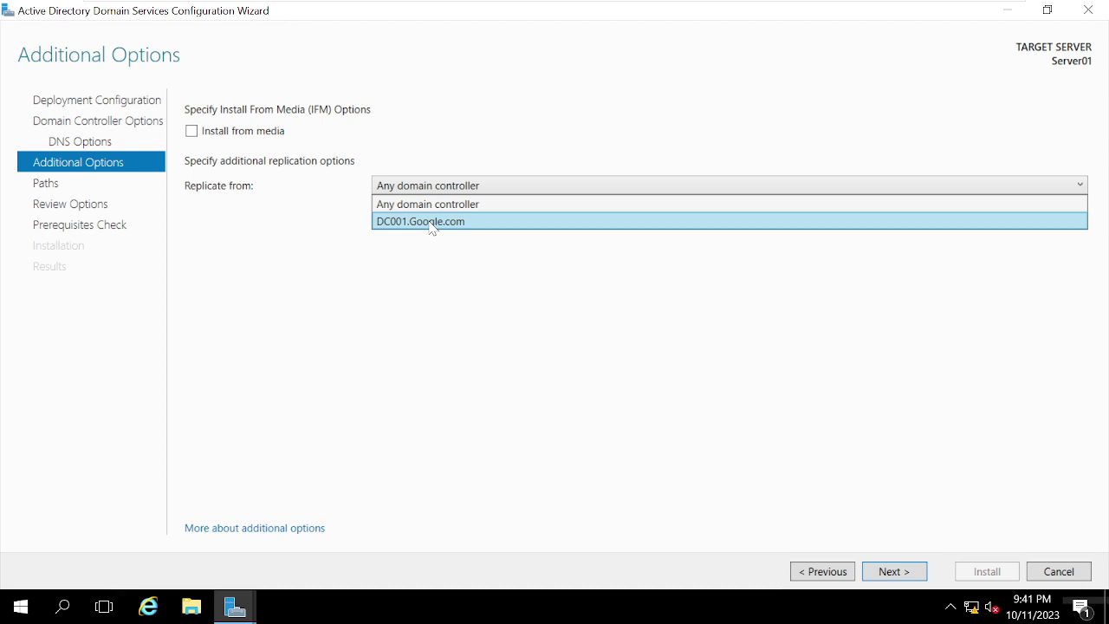
left_click(431, 223)
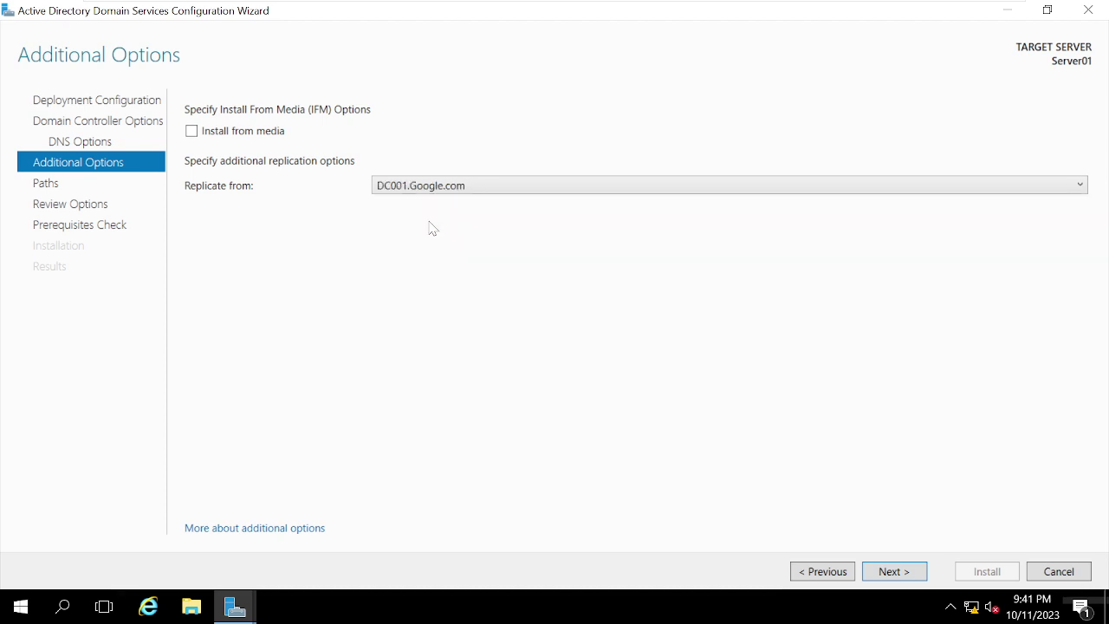
mouse_move(498, 5)
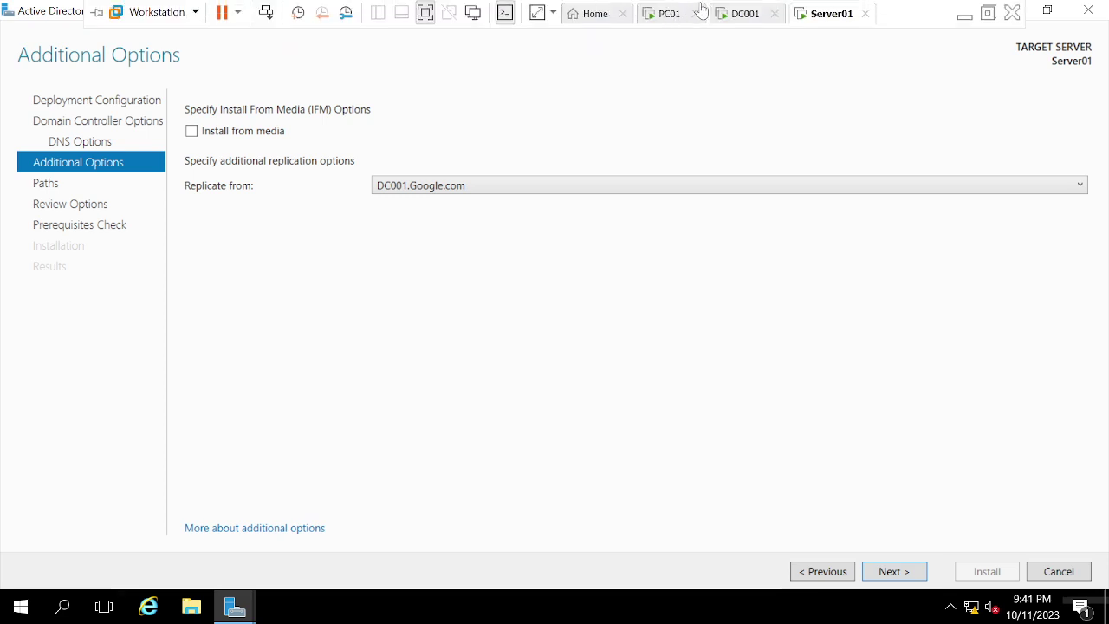
left_click(727, 14)
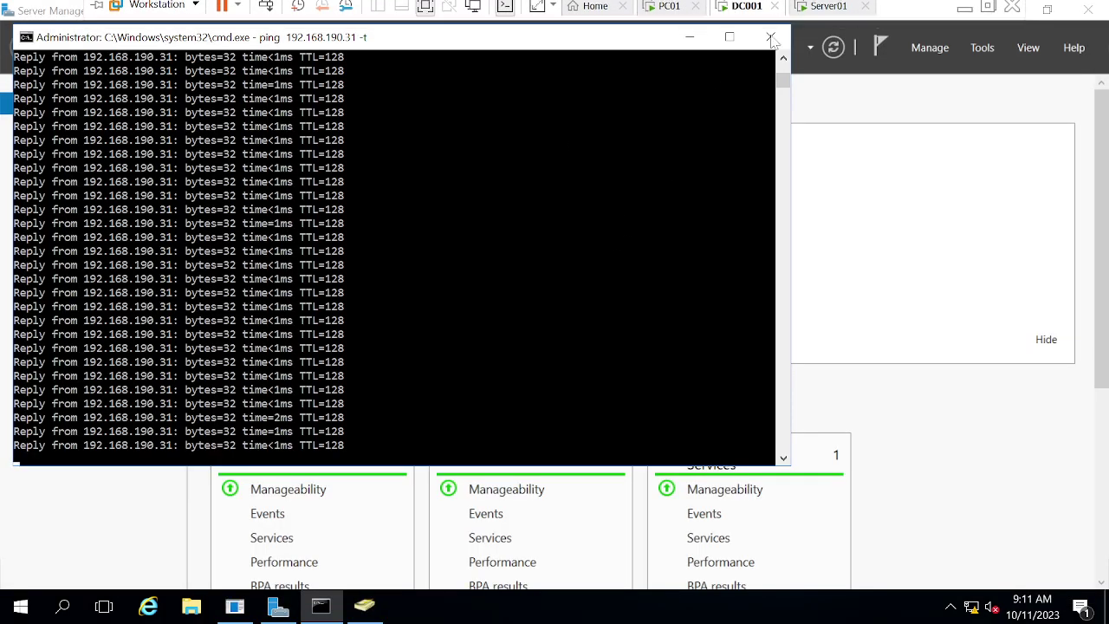
left_click(770, 37)
Step: On DC001, open Active Directory Users and Computers and browse the Admin and IT OUs
left_click(987, 50)
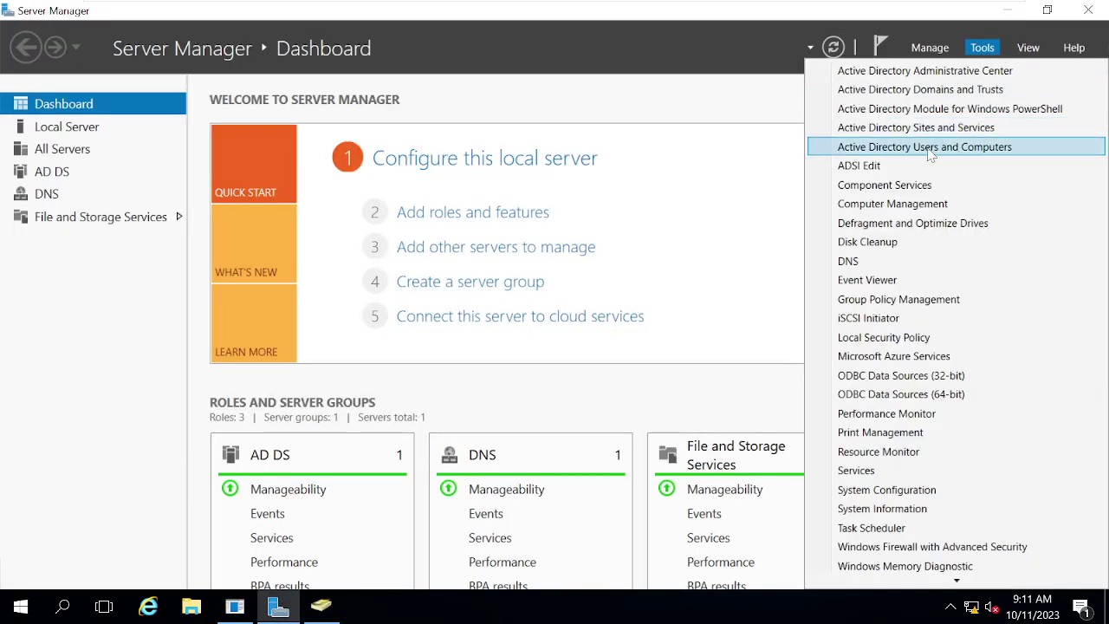
left_click(930, 147)
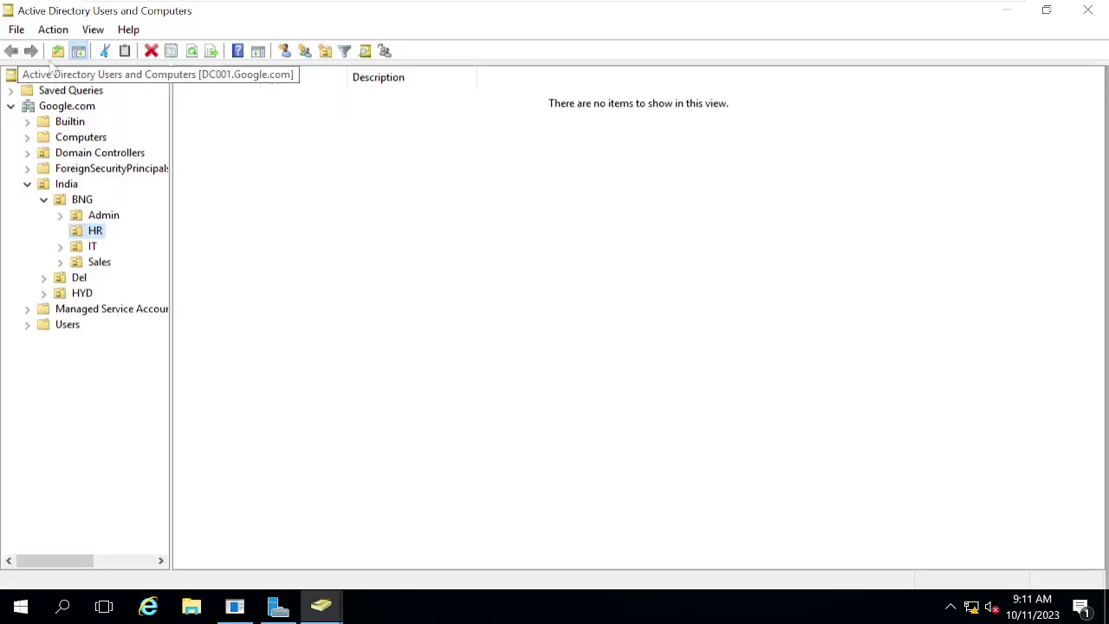
left_click(102, 220)
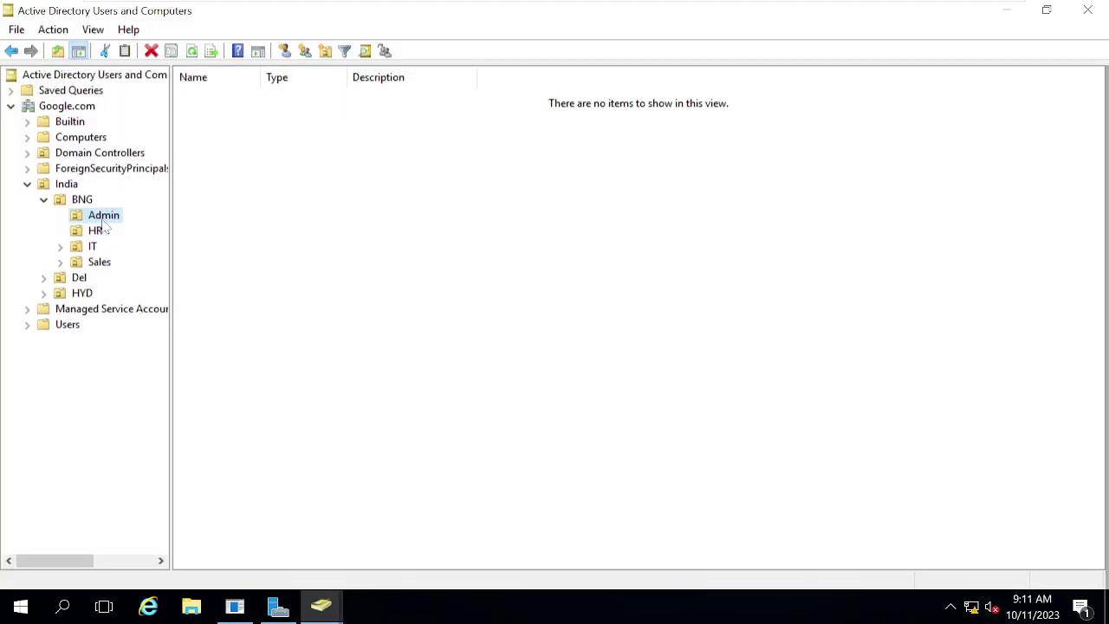
left_click(93, 248)
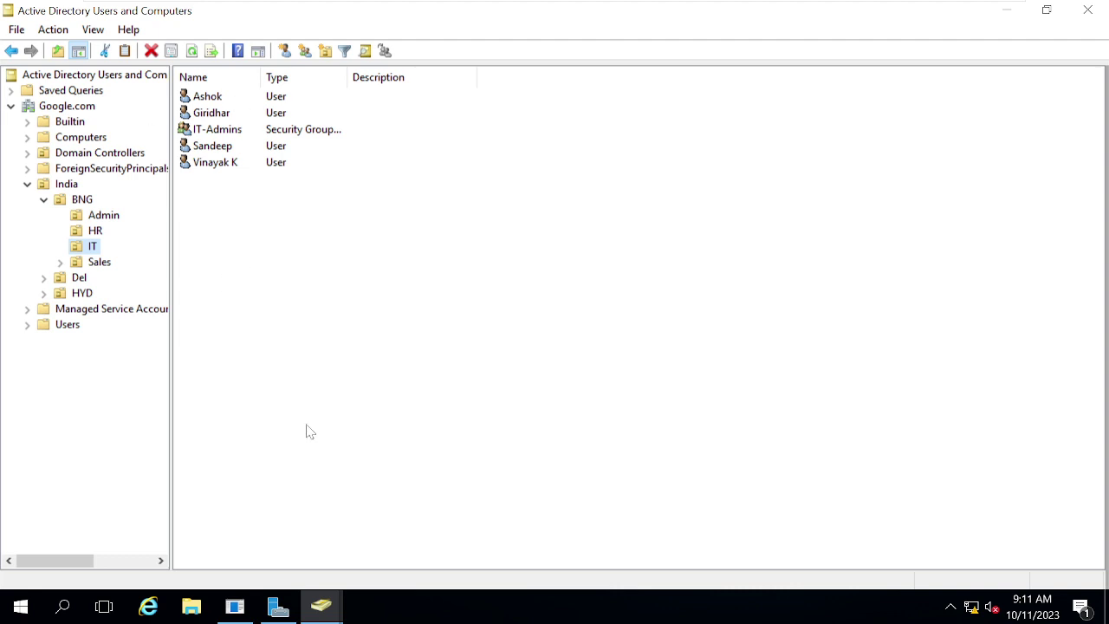
Step: Return to Server01 and advance its wizard to the Paths page
mouse_move(698, 10)
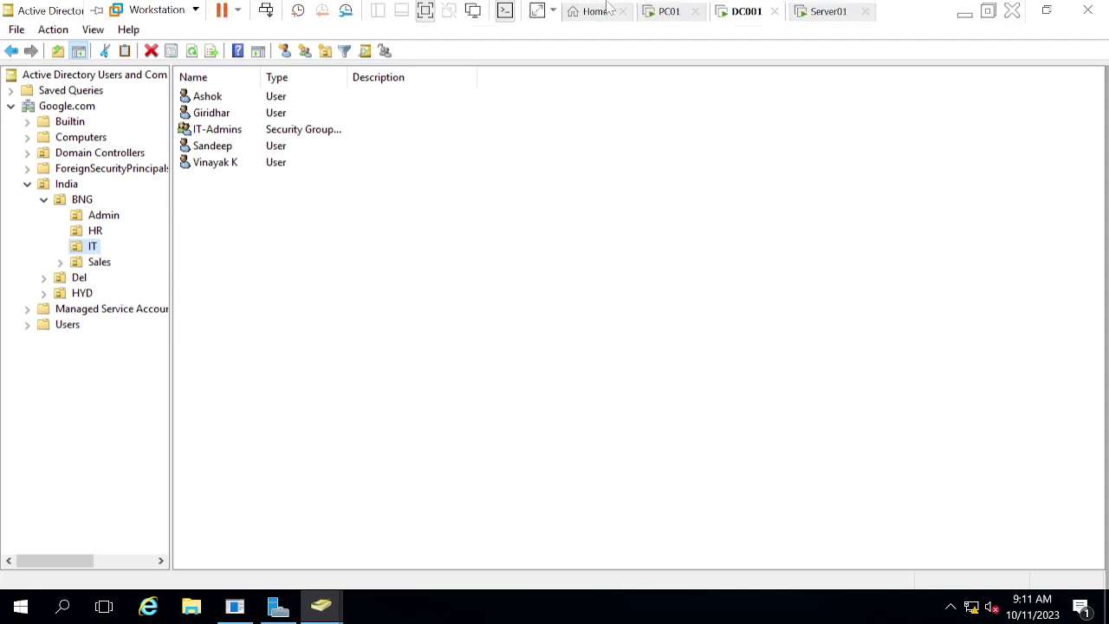
left_click(825, 13)
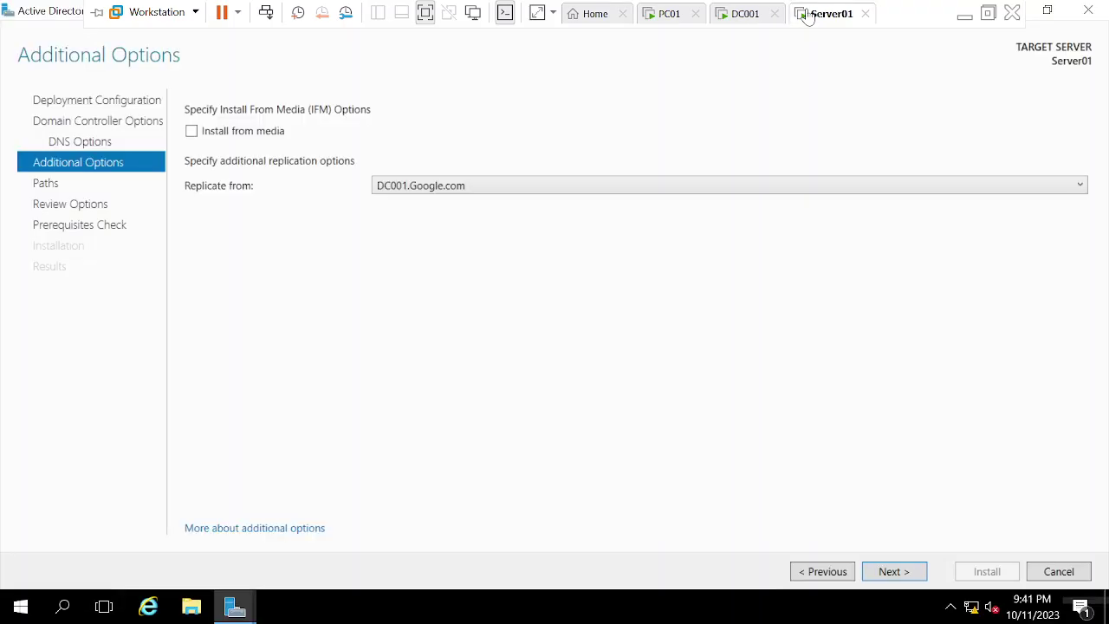
left_click(905, 571)
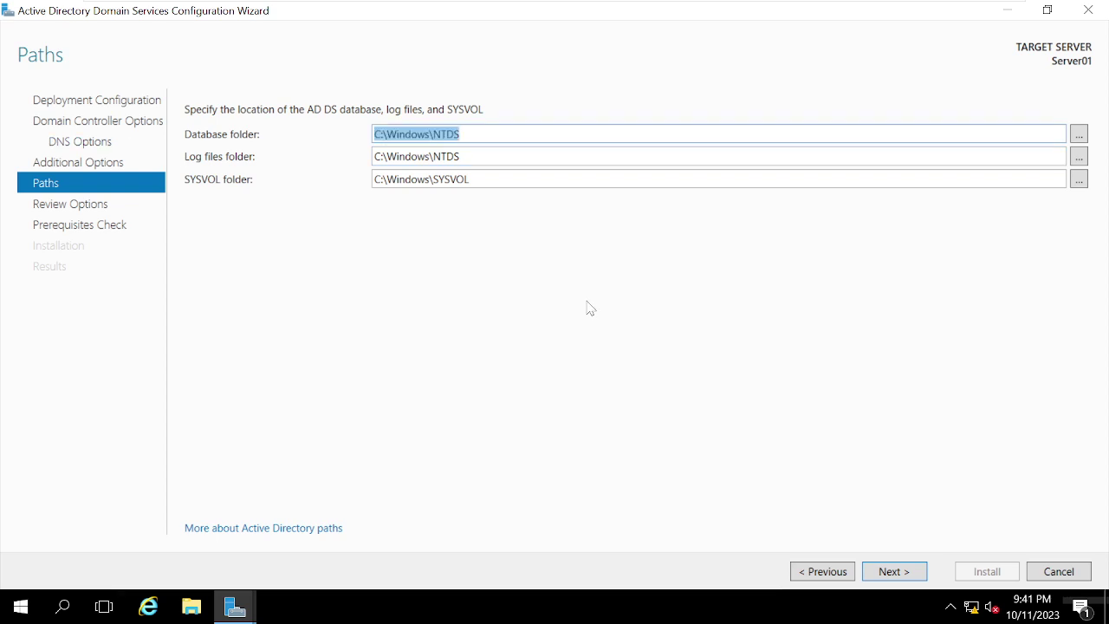
Step: Keep the default NTDS database, log and SYSVOL paths and begin the prerequisites check
key("Tab")
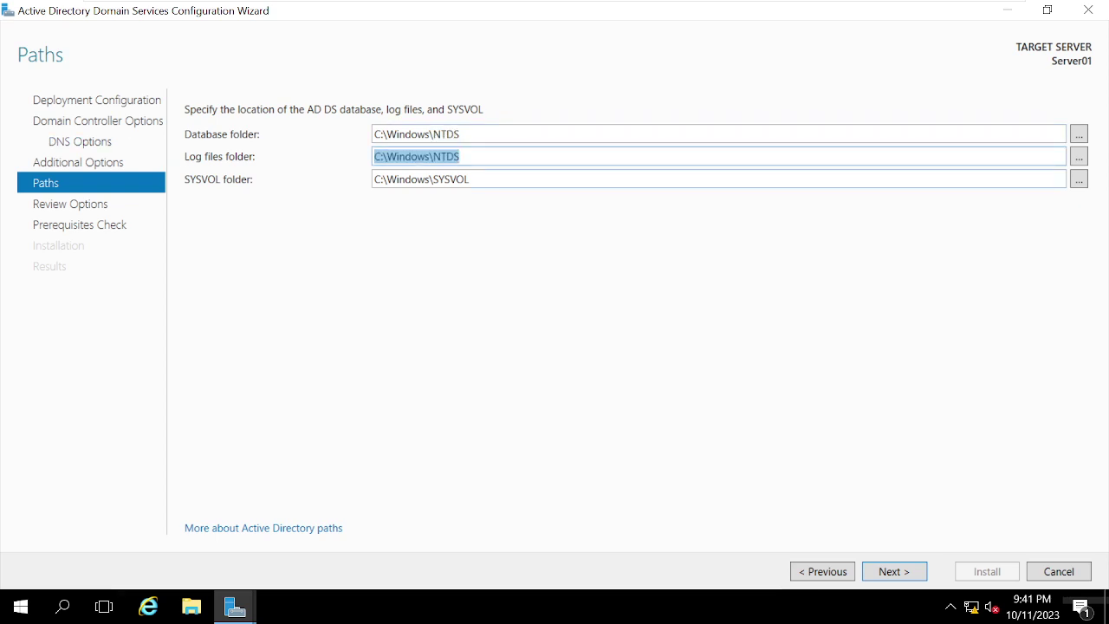
key("Tab")
left_click(901, 573)
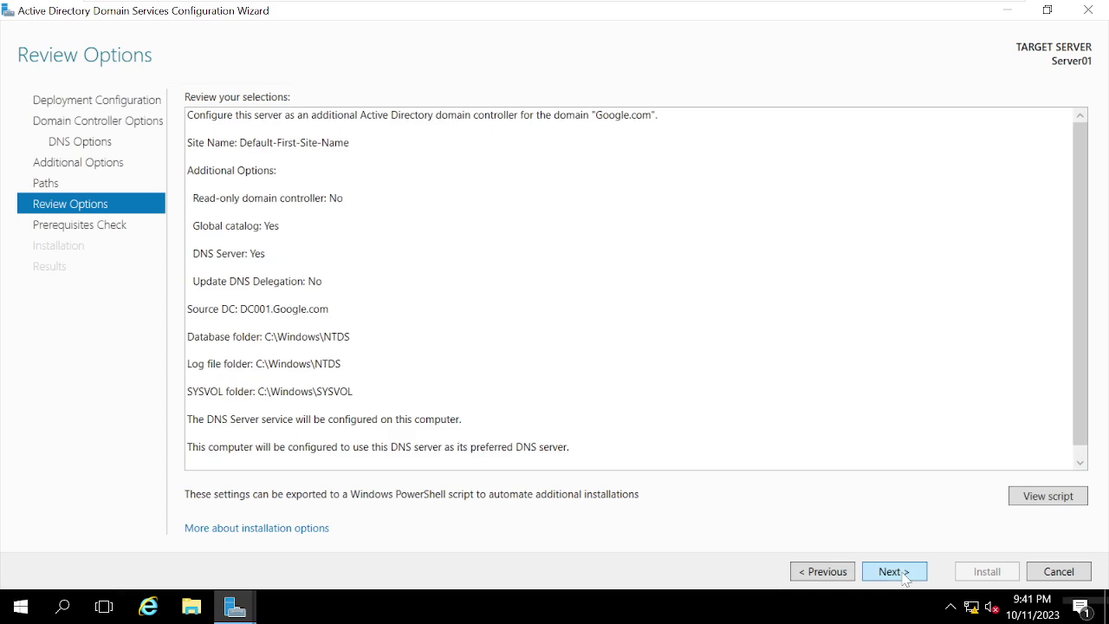
left_click(893, 572)
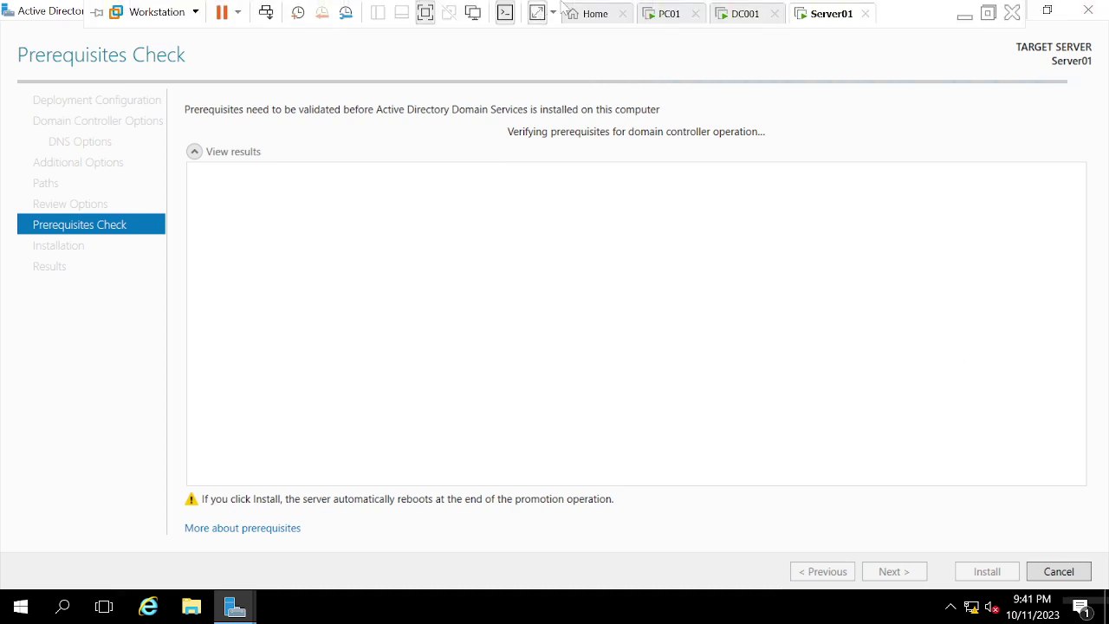
Step: On the host, start Edge without your data, minimize Google Meet, and confirm the import choice
left_click(1039, 18)
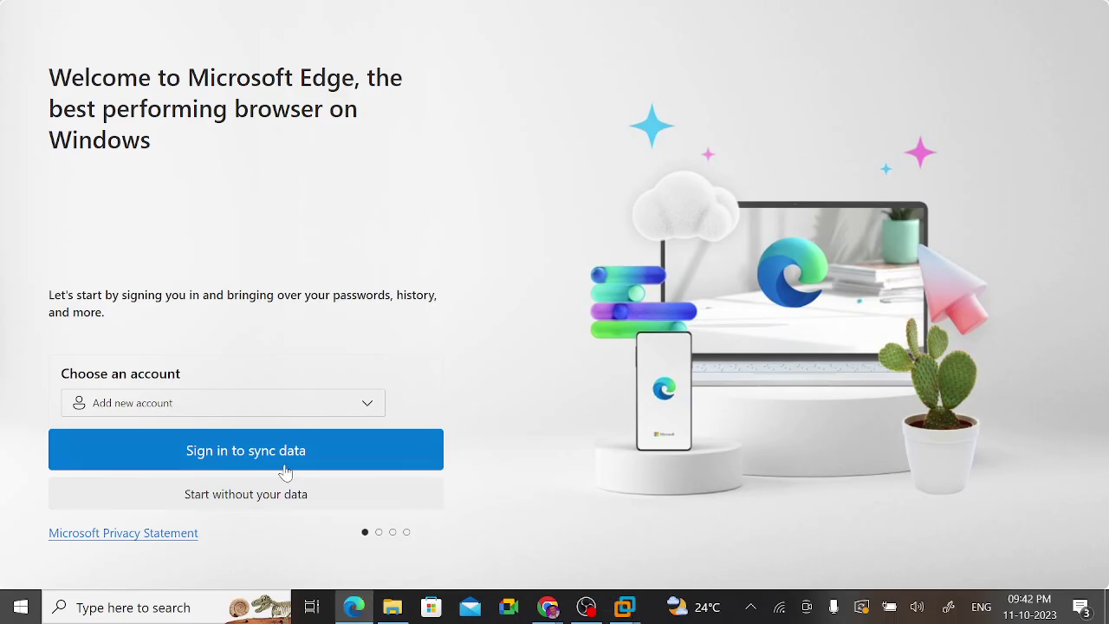
left_click(222, 502)
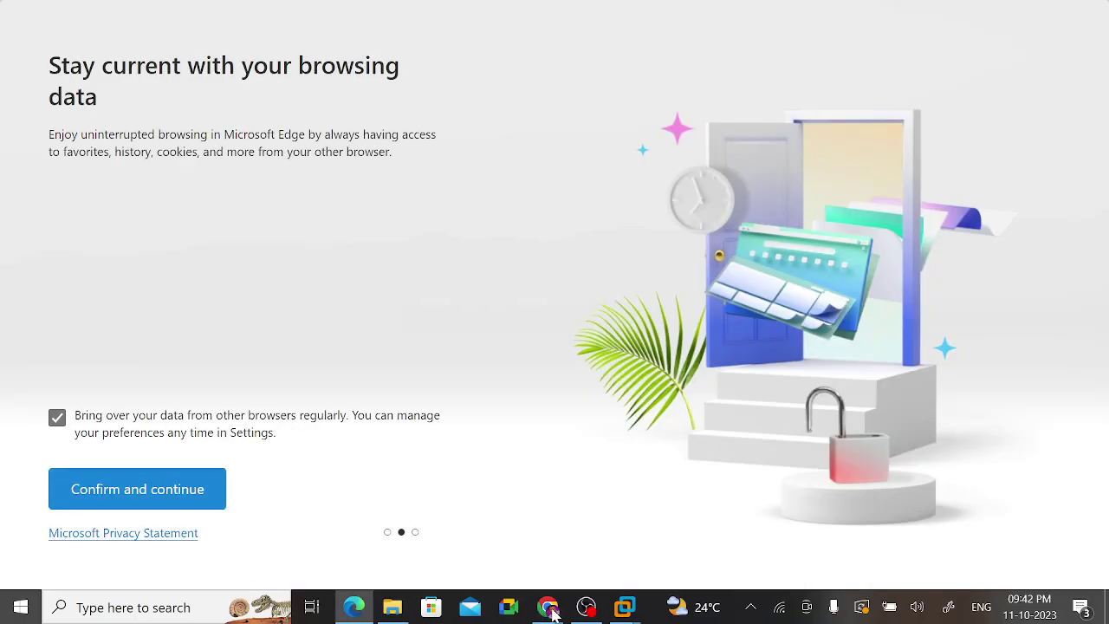
mouse_move(547, 606)
left_click(451, 520)
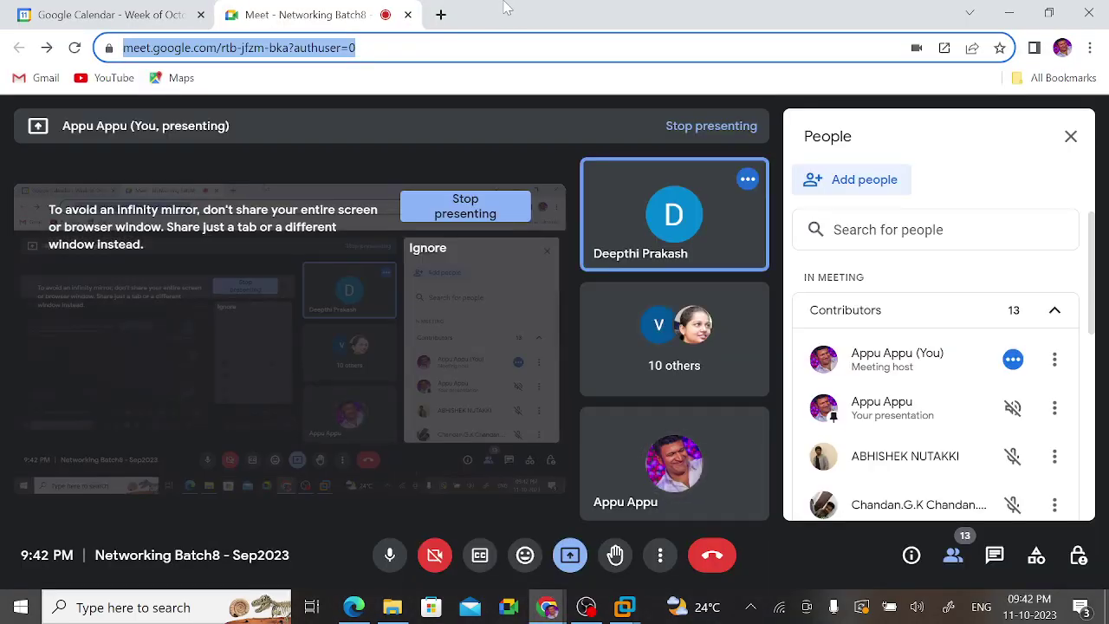
left_click(1009, 13)
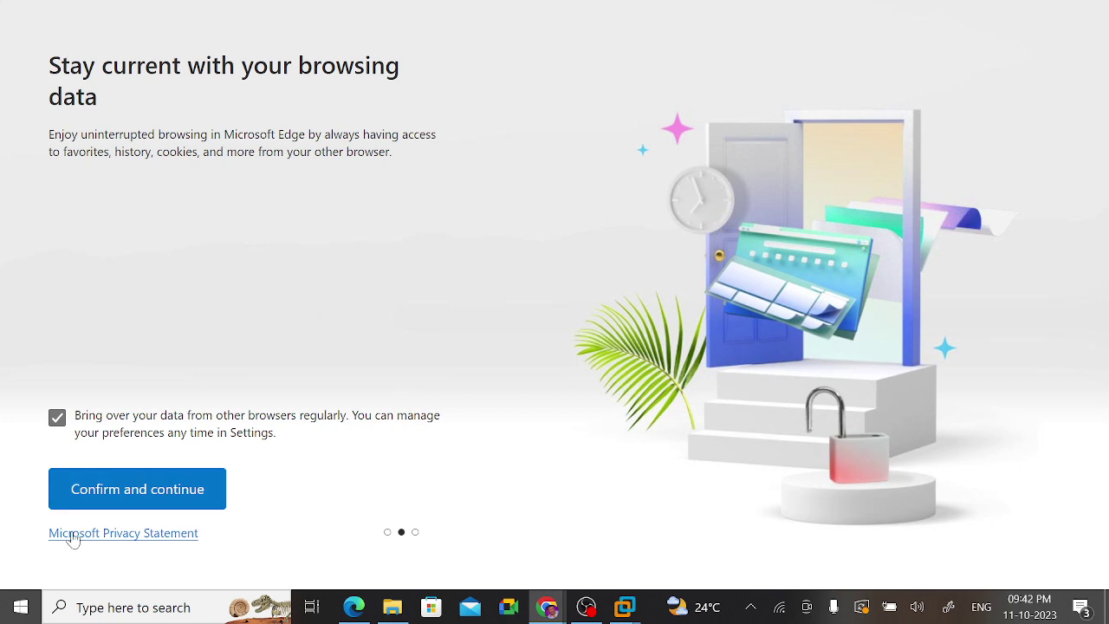
left_click(125, 494)
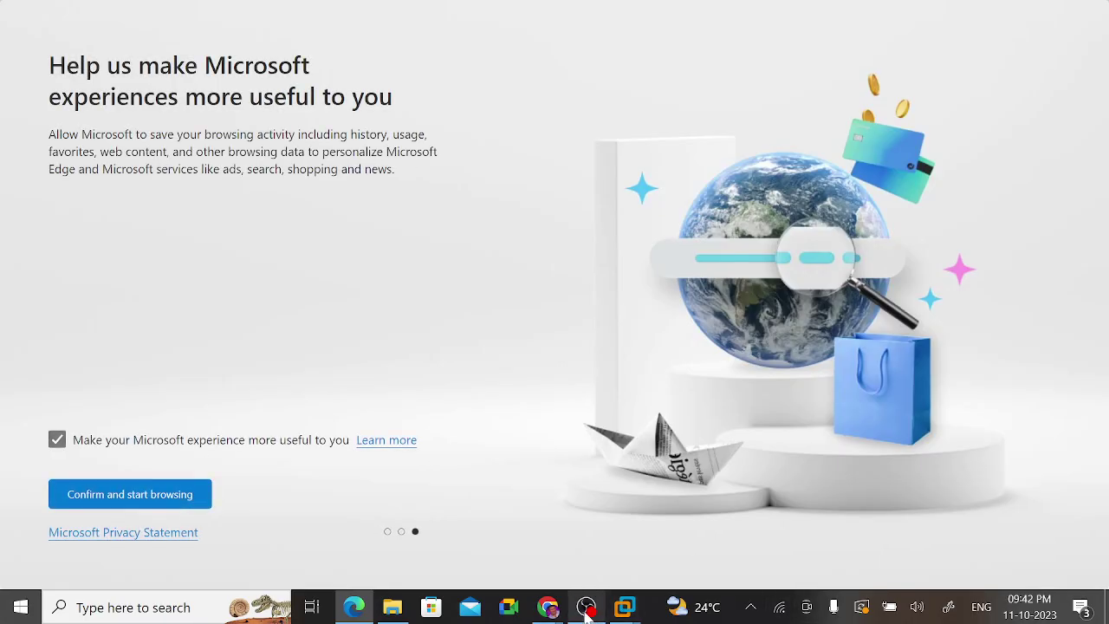
Step: Go back to the full-screen VM, dismiss the monitor layout error, and select Server01
mouse_move(630, 609)
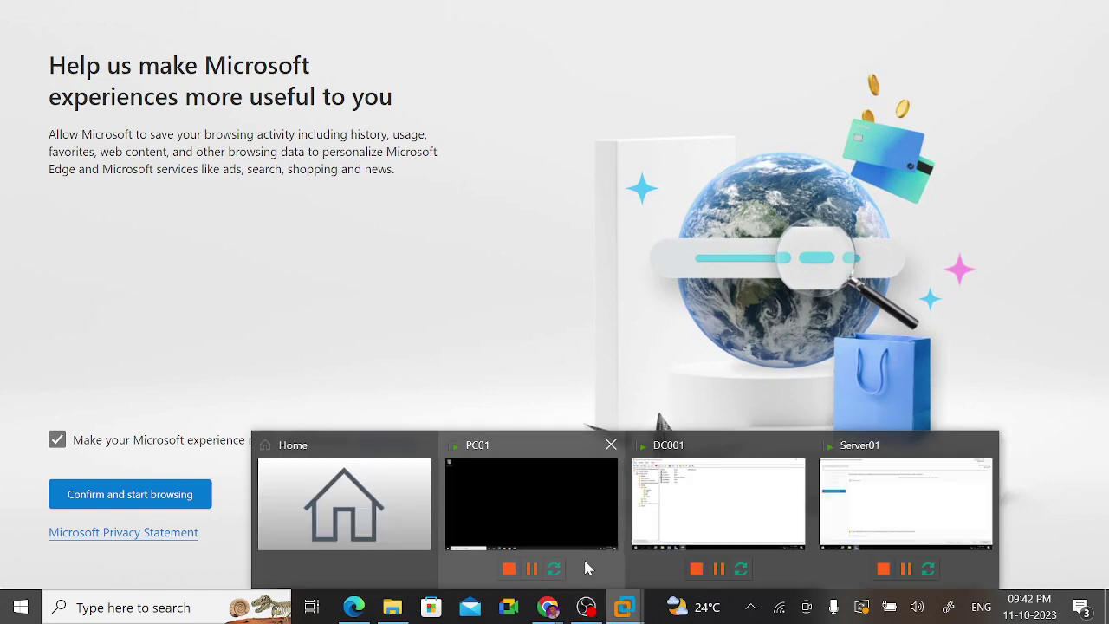
left_click(535, 494)
mouse_move(339, 2)
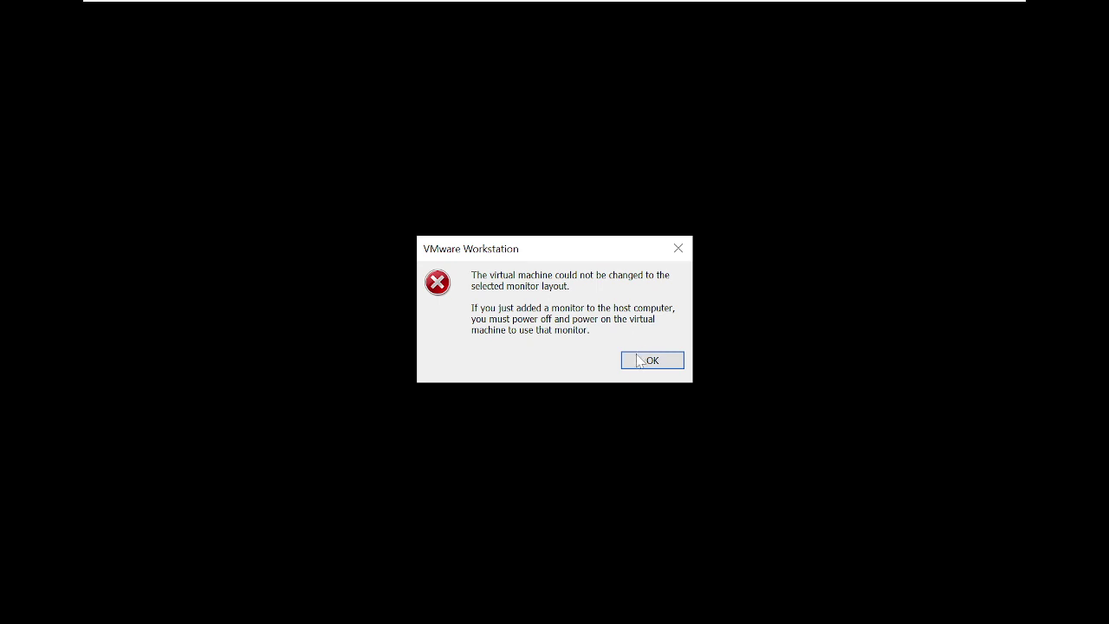
left_click(648, 363)
mouse_move(715, 4)
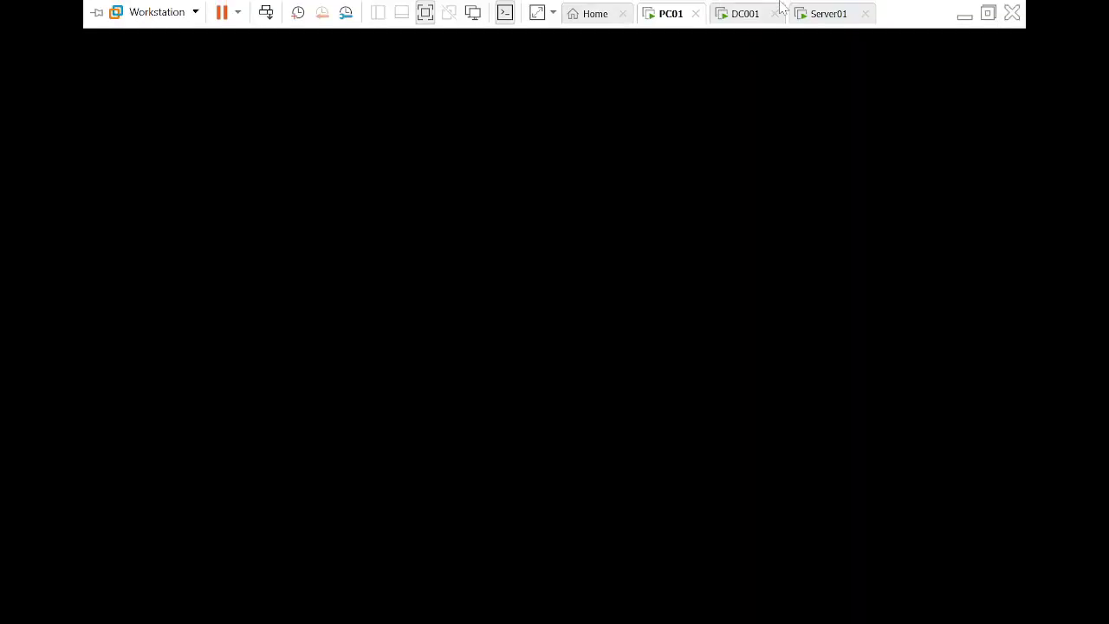
left_click(830, 16)
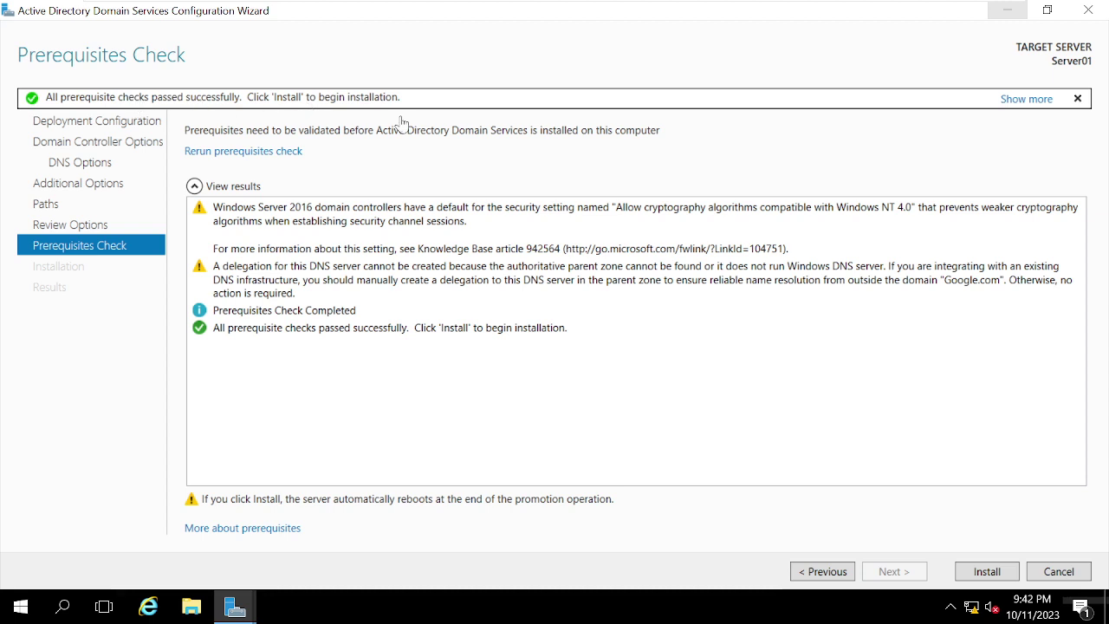
Step: Install AD DS on Server01 and close the sign-out notice when installation finishes
left_click(978, 577)
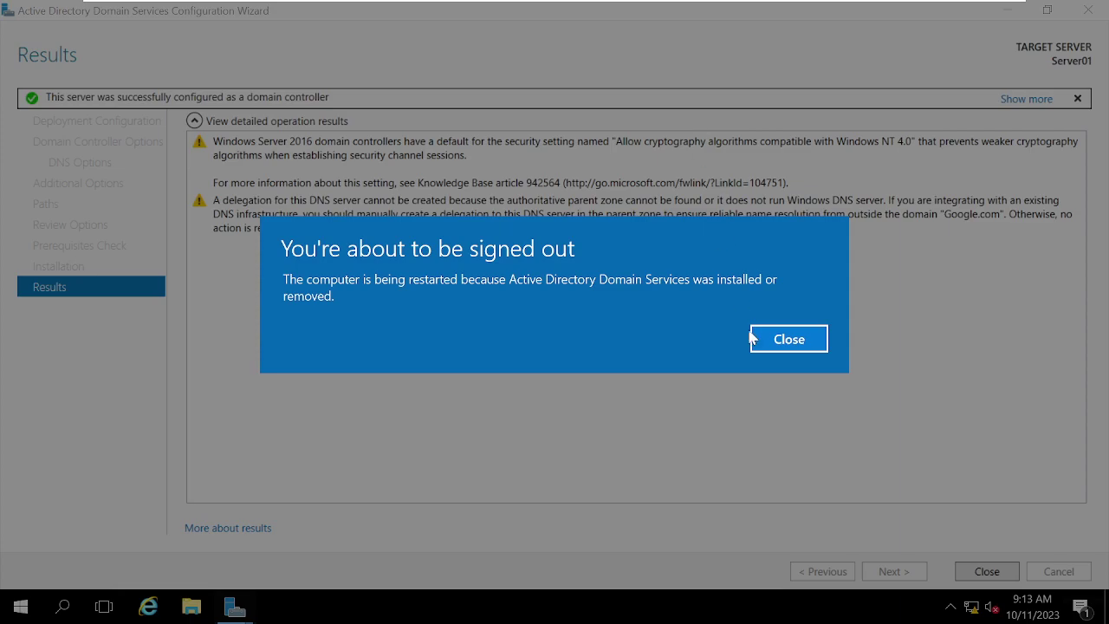
left_click(782, 338)
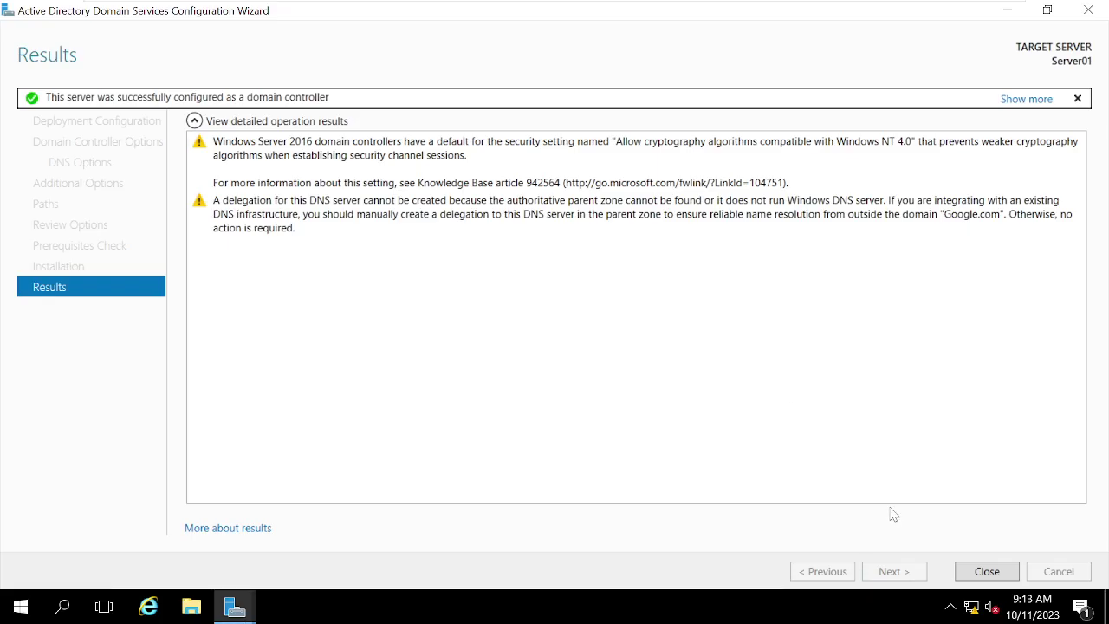
Step: Close the wizard and Server Manager, let Server01 reboot, then send Ctrl+Alt+Del to it
left_click(974, 575)
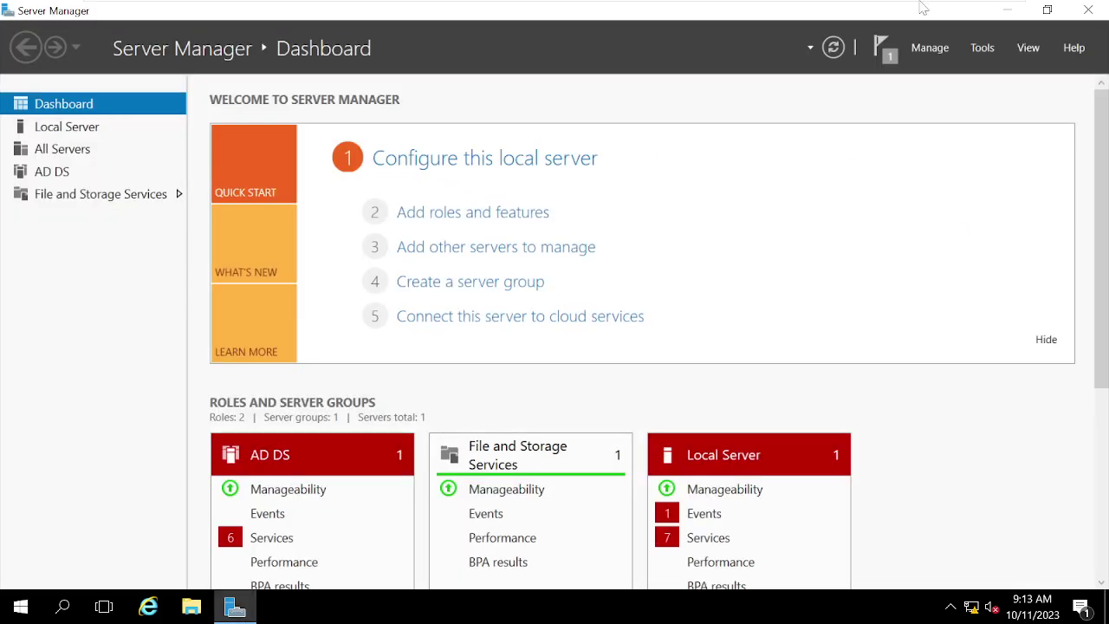
left_click(1088, 12)
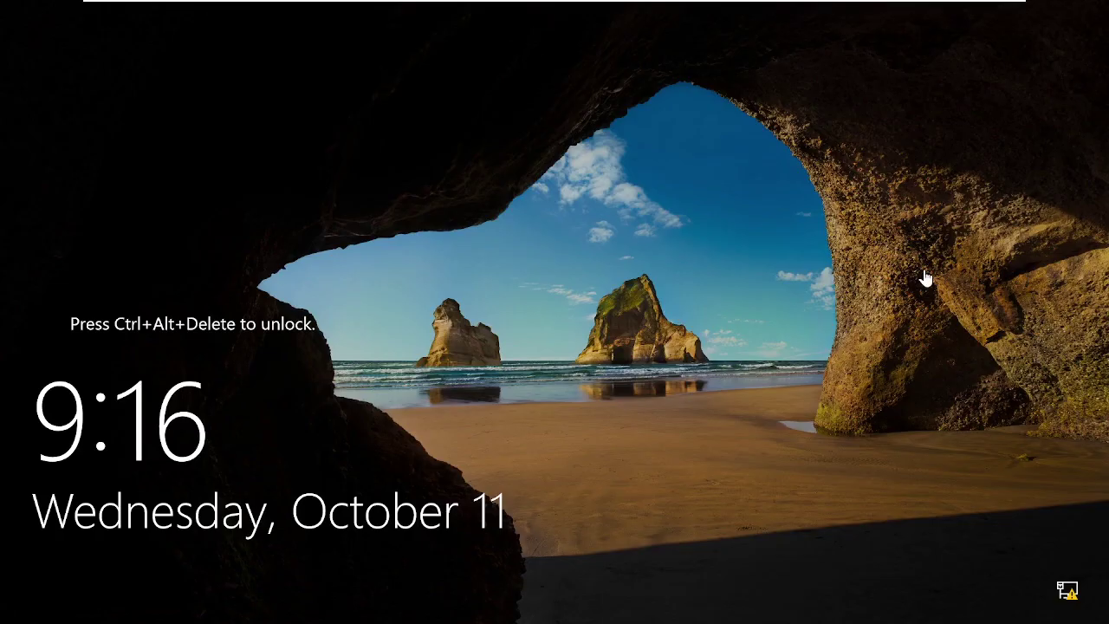
mouse_move(589, 5)
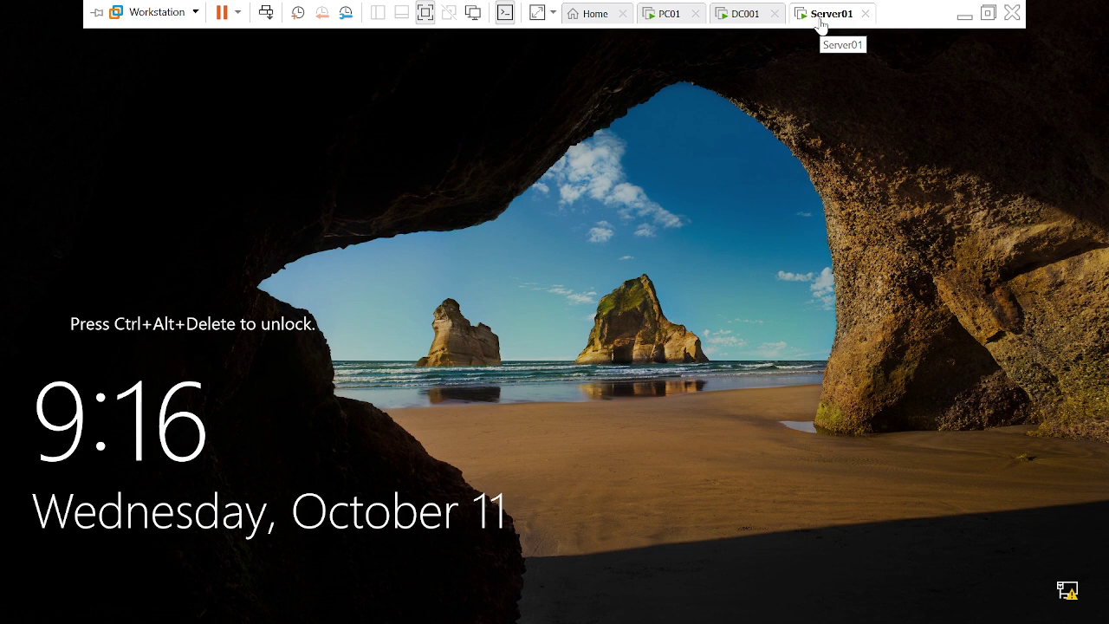
right_click(820, 24)
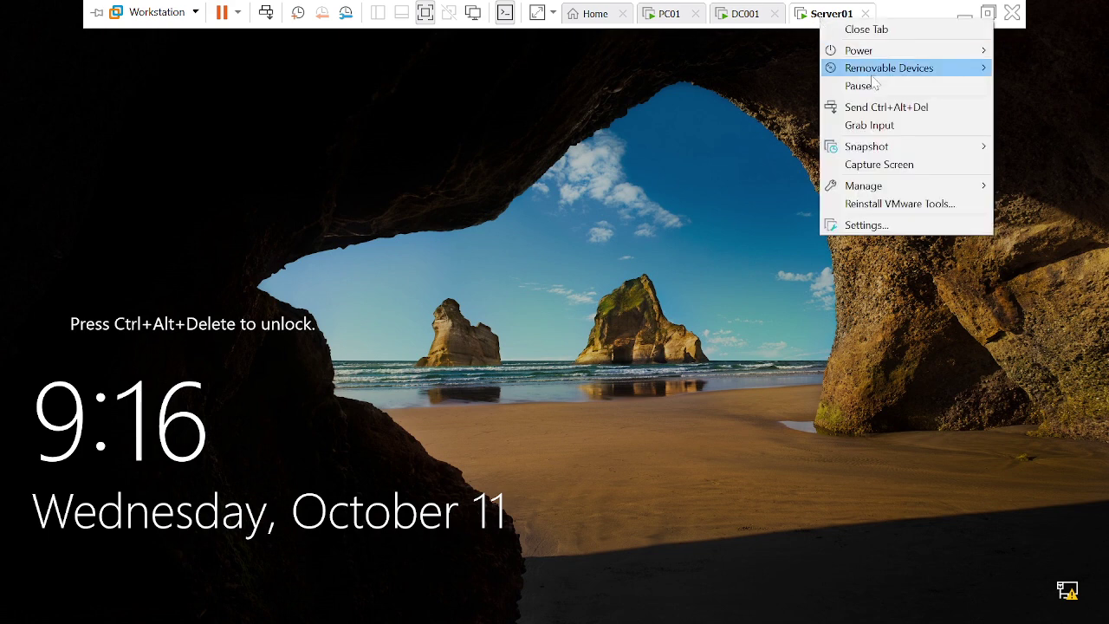
left_click(886, 111)
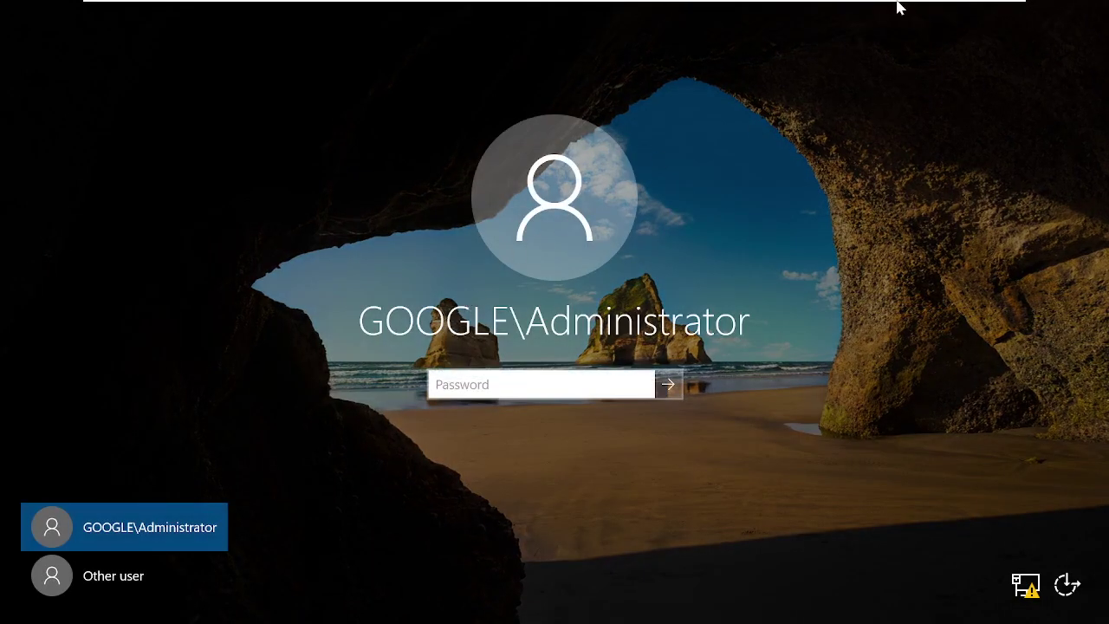
Step: Sign in to Server01 with the GOOGLE domain Administrator password
mouse_move(898, 7)
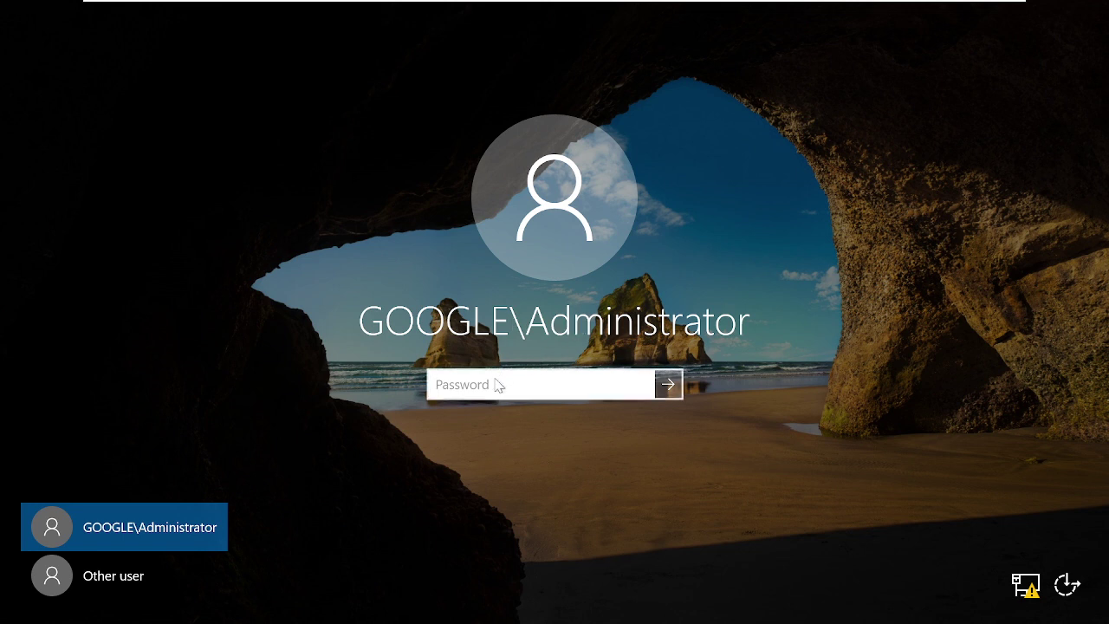
type("•")
key("Return")
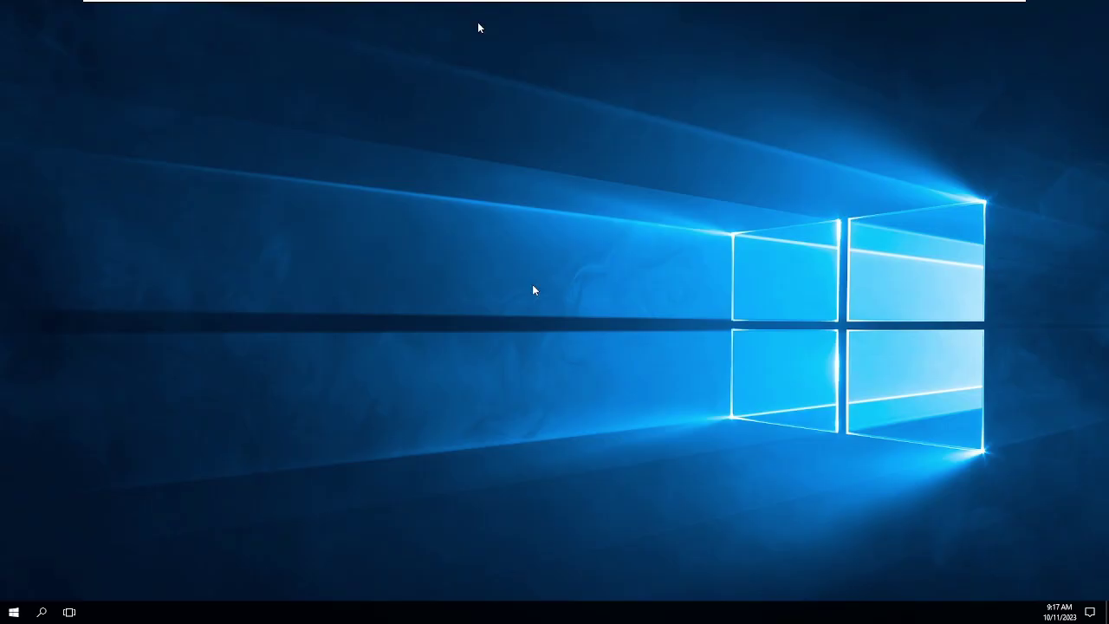
Step: Switch to DC001 and show India's BNG, Del and HYD OUs in ADUC
mouse_move(501, 6)
left_click(733, 19)
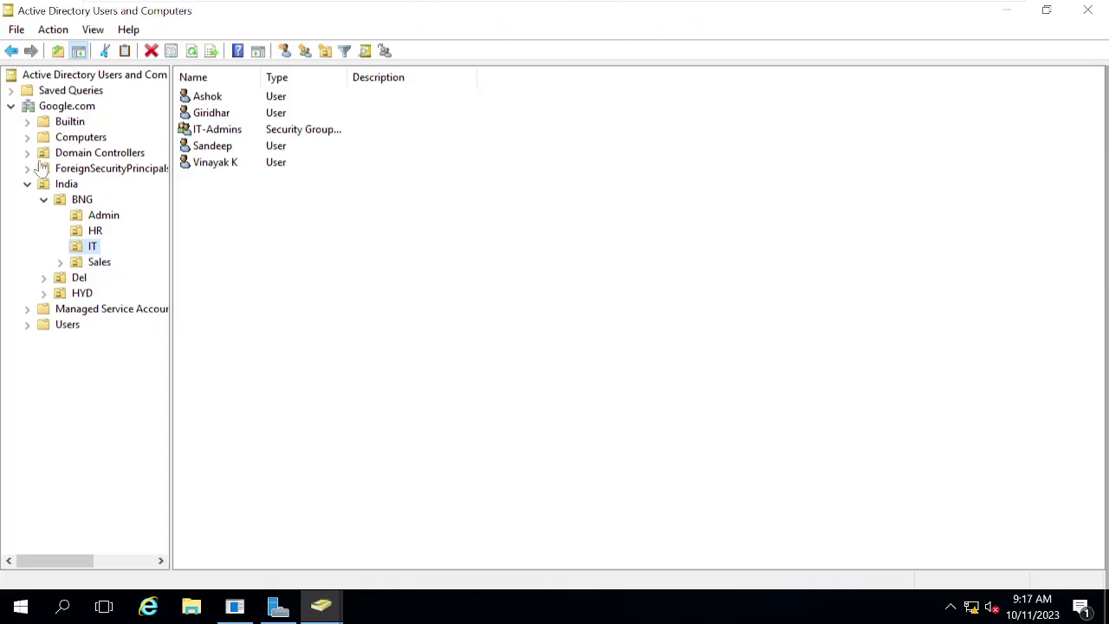
left_click(28, 185)
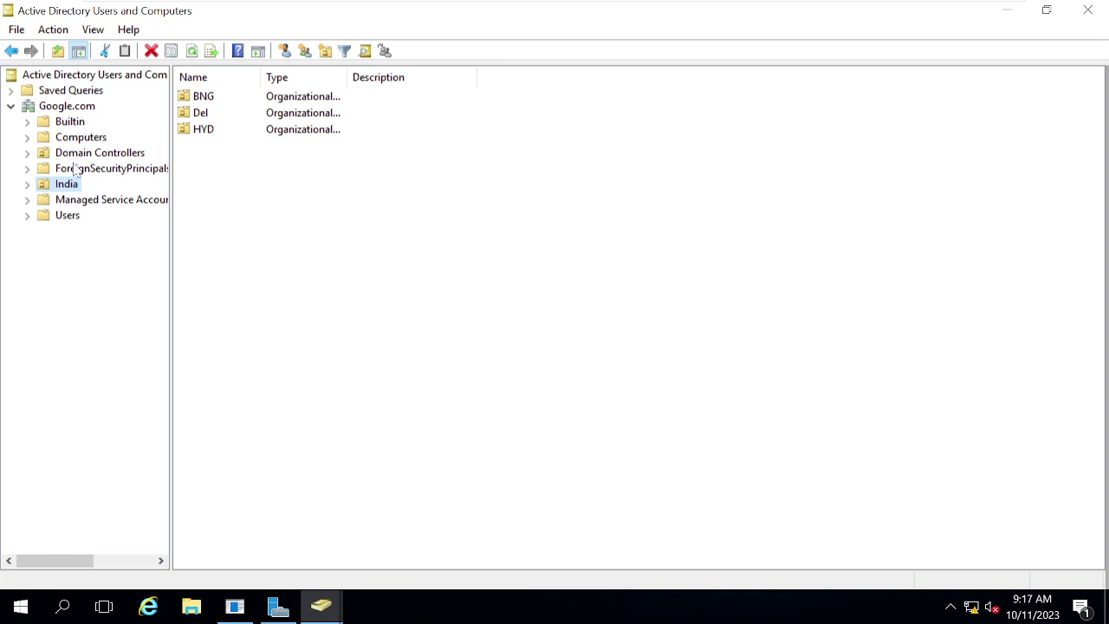
Step: Return to Server01 and open the Tools menu in Server Manager
mouse_move(661, 7)
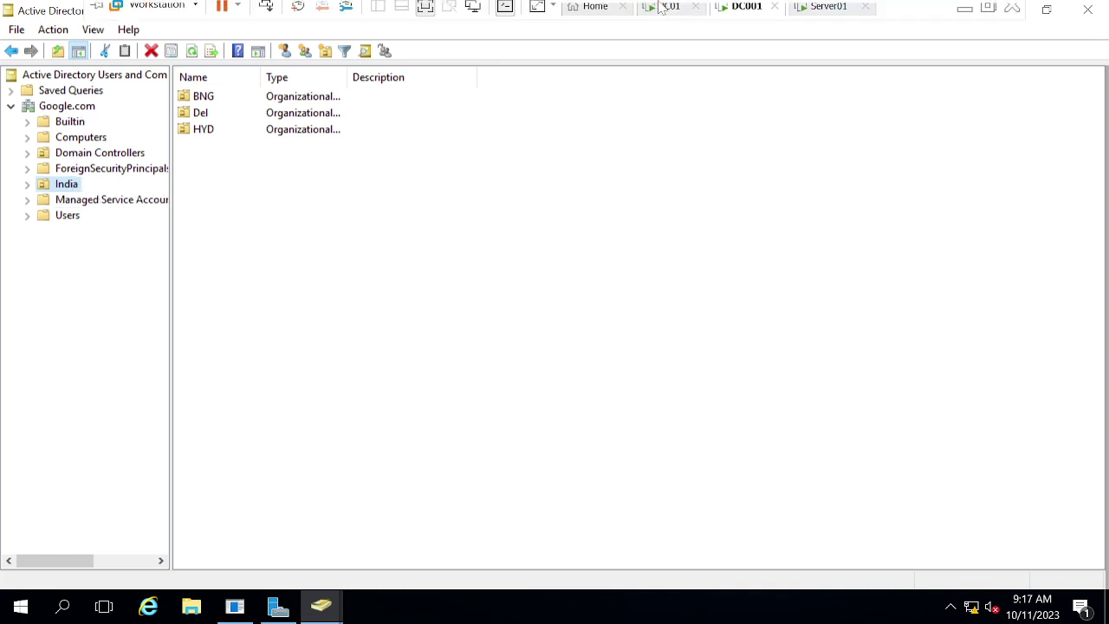
left_click(823, 14)
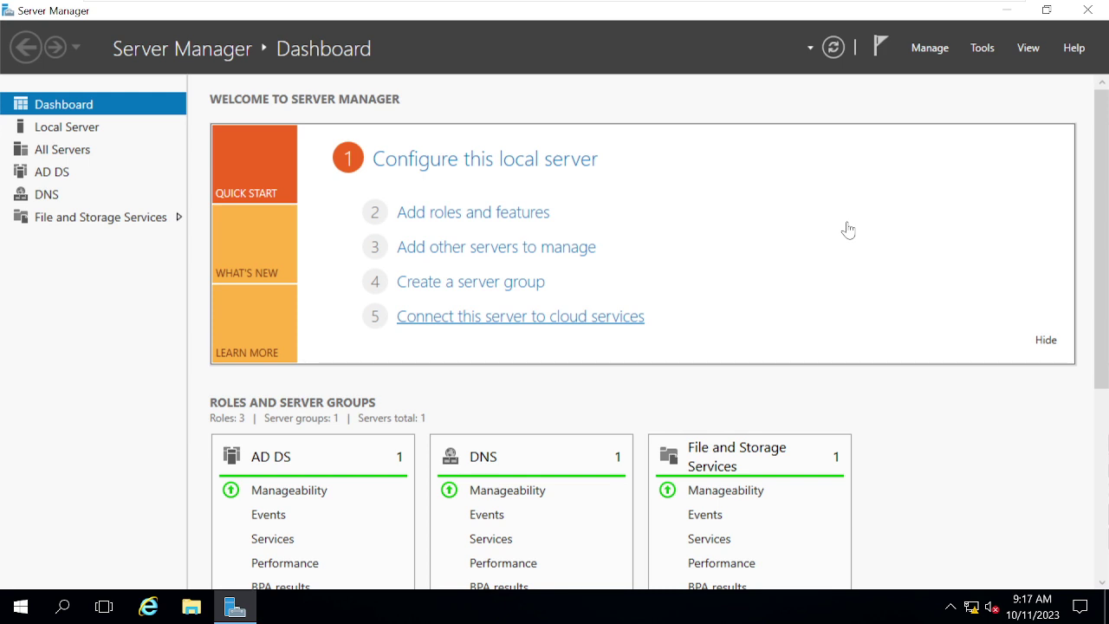
mouse_move(790, 5)
left_click(984, 52)
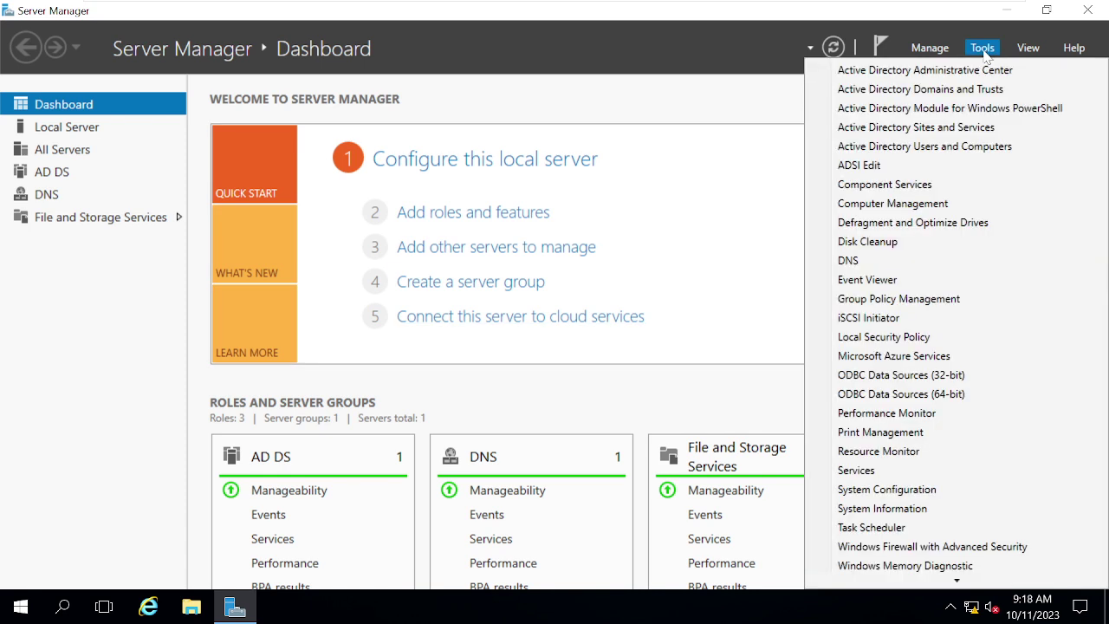
Step: Launch Active Directory Users and Computers on Server01, maximize it, and expand Google.com
left_click(925, 149)
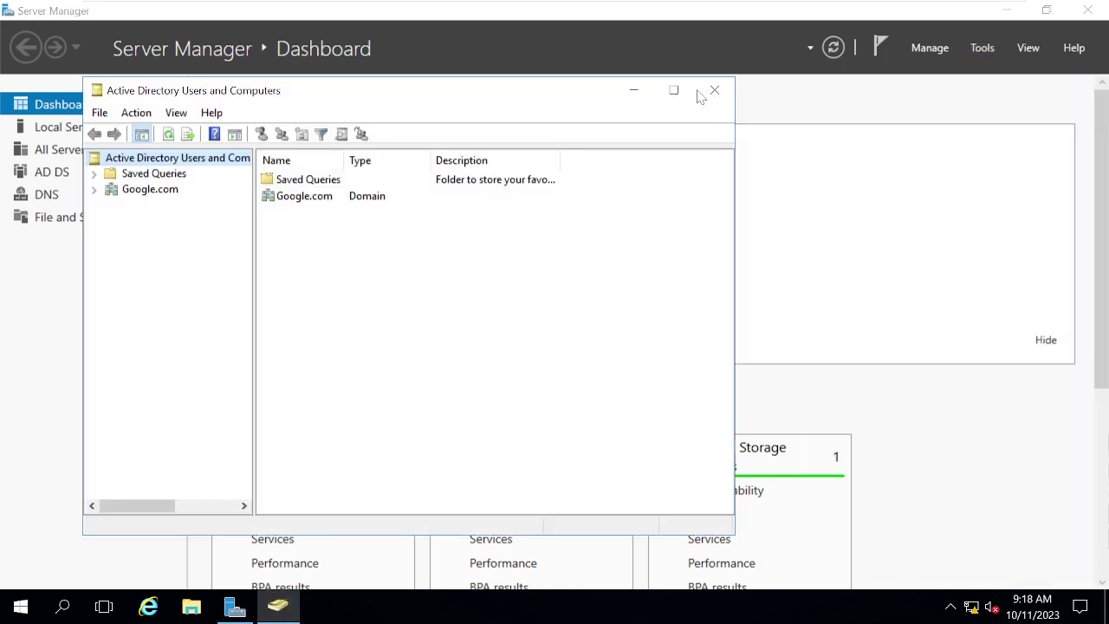
left_click(673, 90)
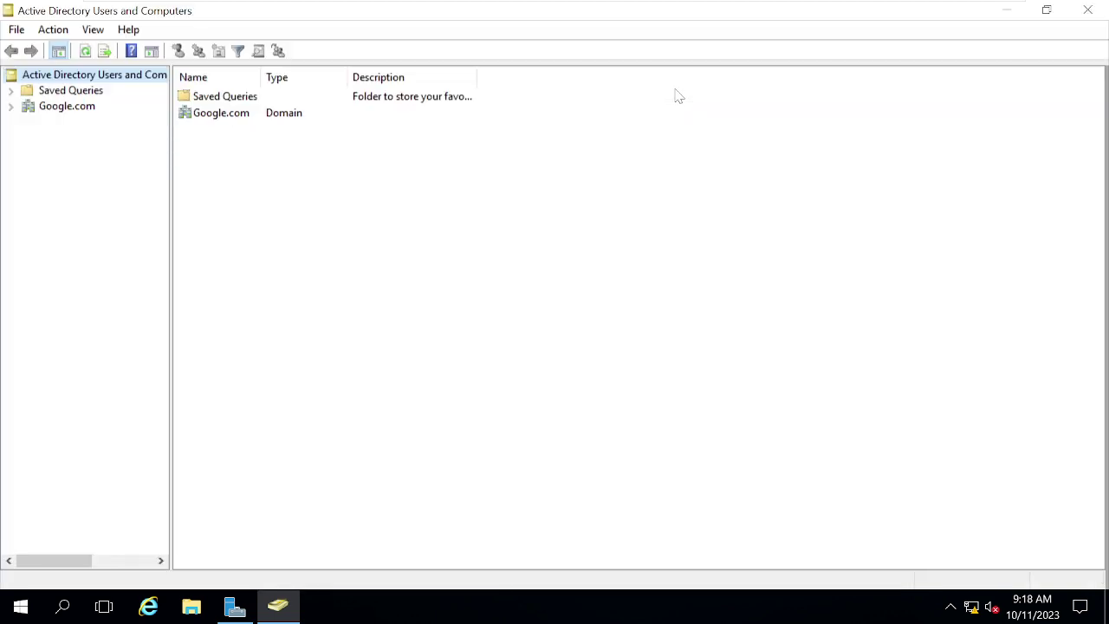
left_click(62, 111)
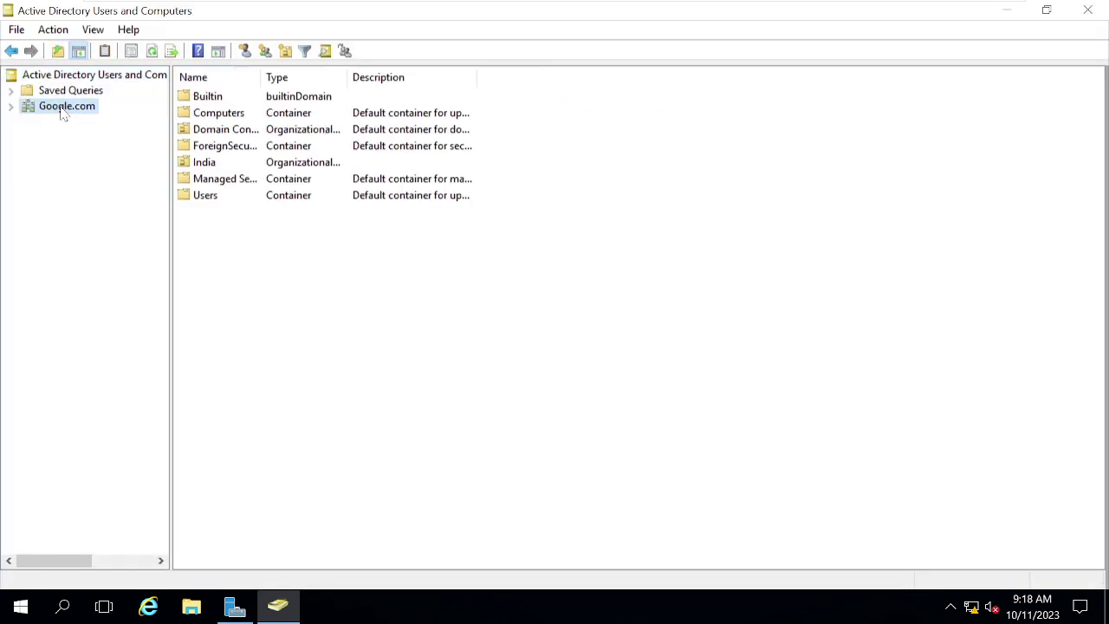
left_click(11, 108)
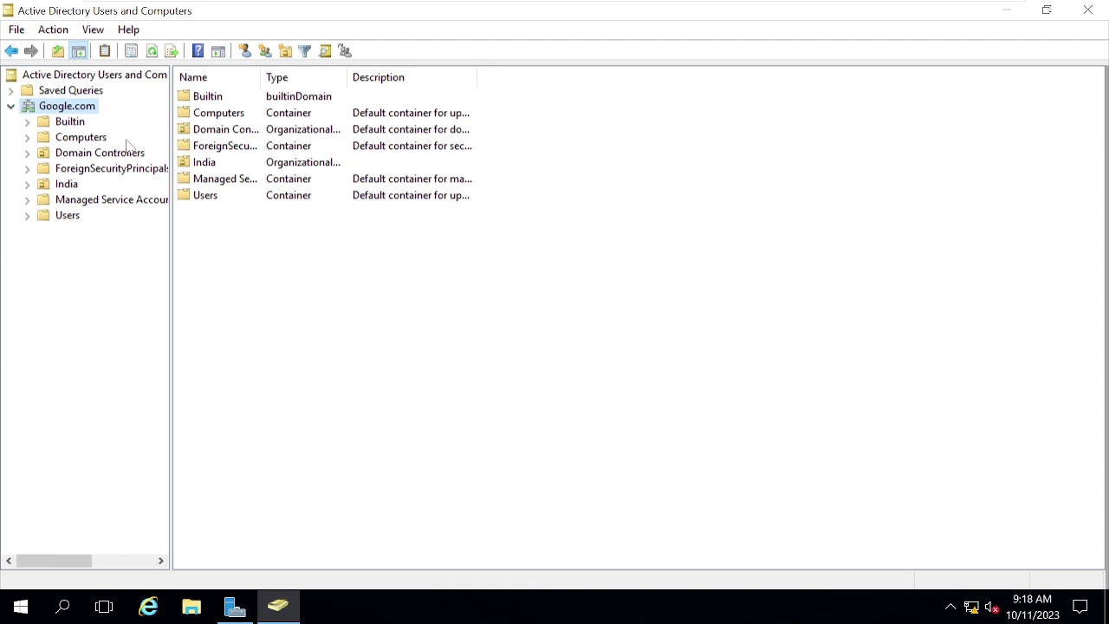
Step: Compare with DC001 while expanding India on both machines and BNG on Server01
mouse_move(670, 11)
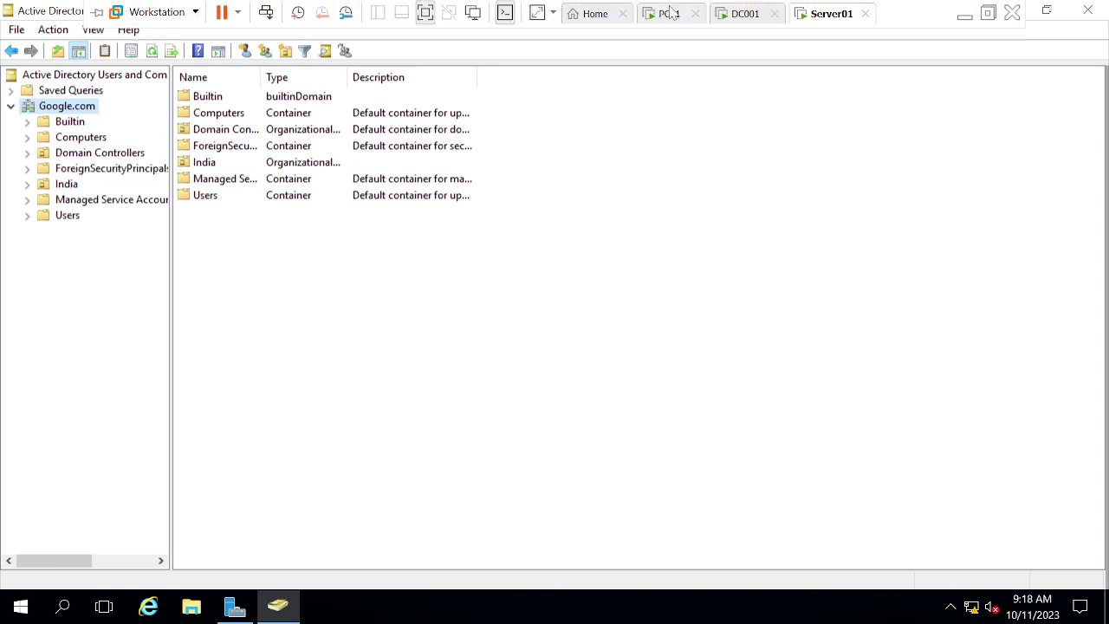
left_click(737, 13)
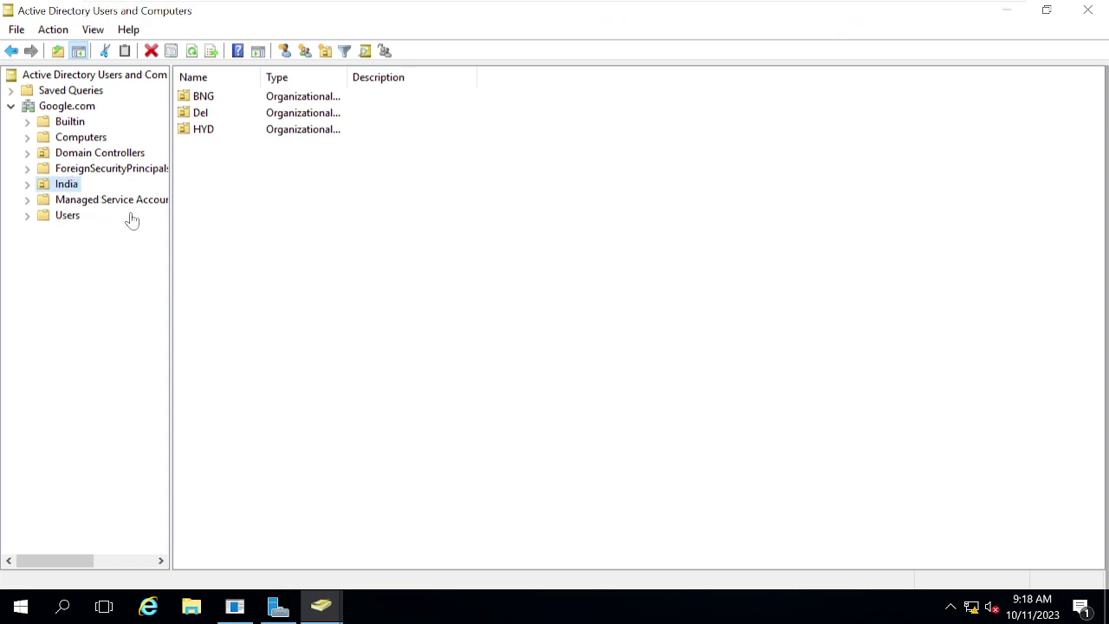
mouse_move(726, 5)
left_click(823, 14)
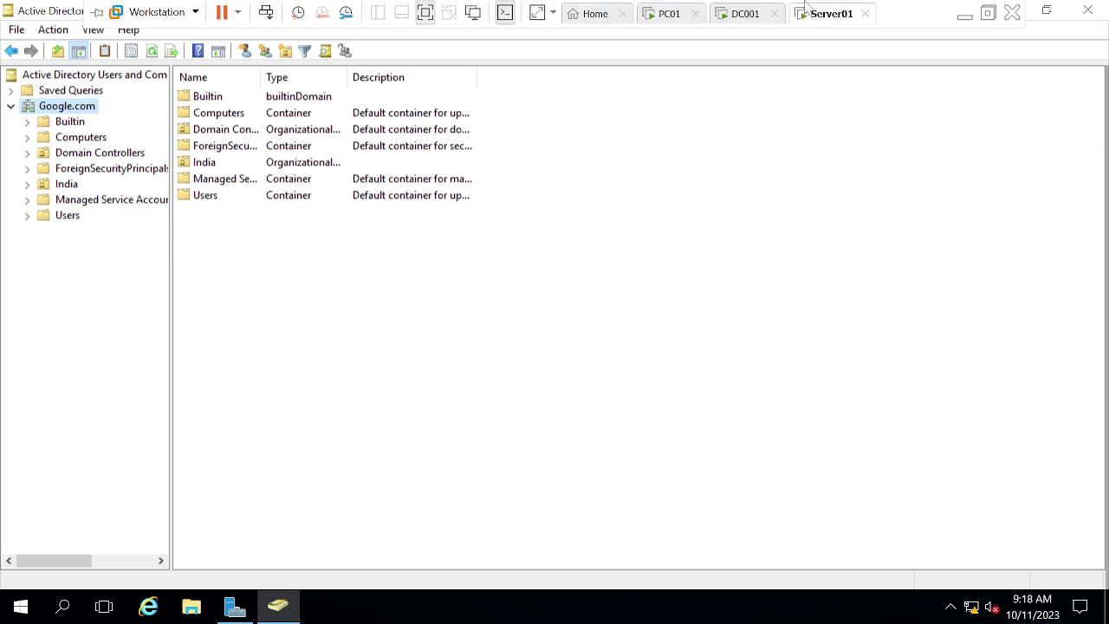
left_click(743, 21)
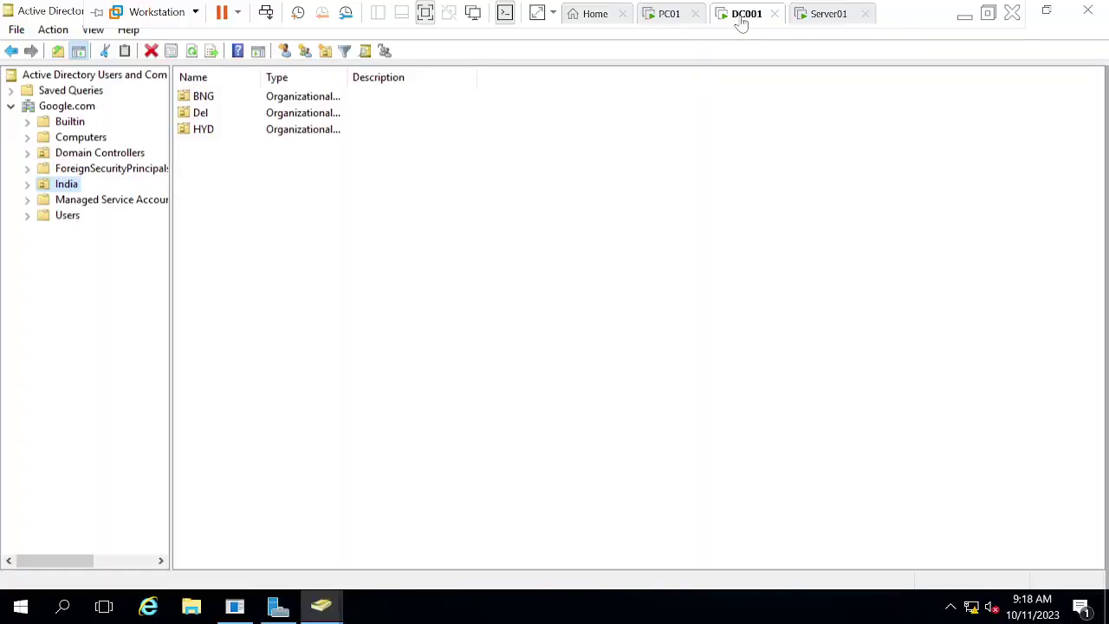
left_click(27, 186)
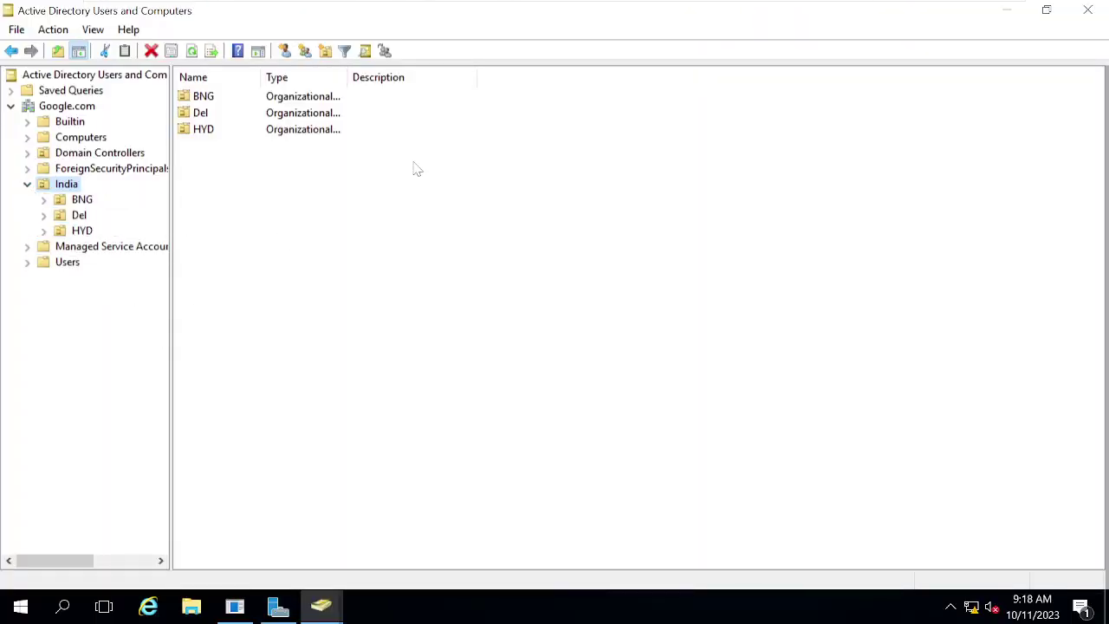
mouse_move(828, 7)
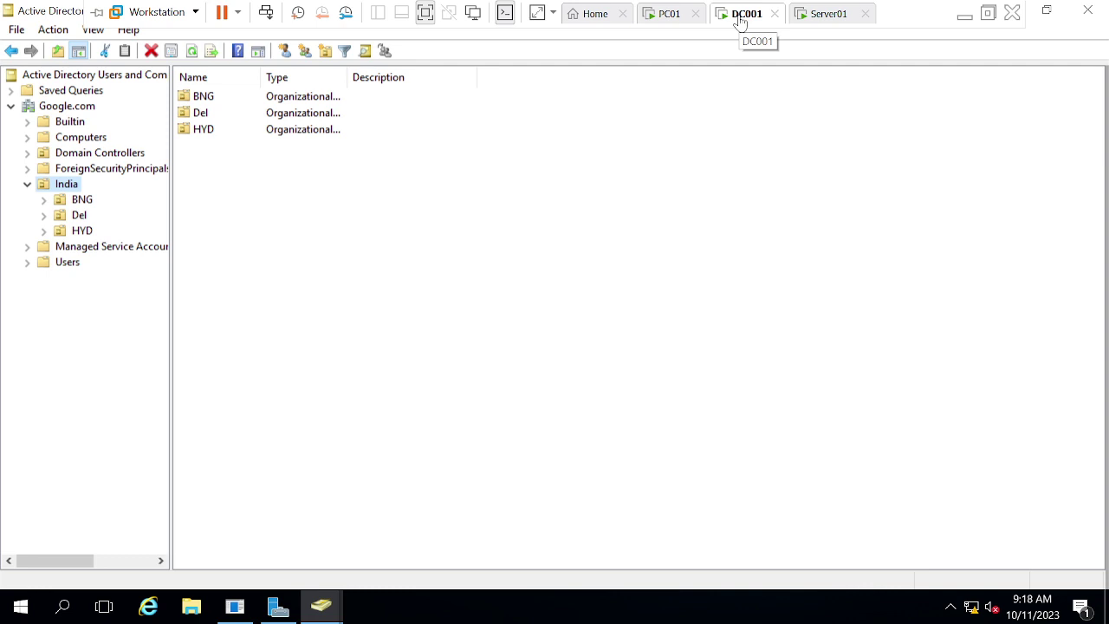
left_click(811, 20)
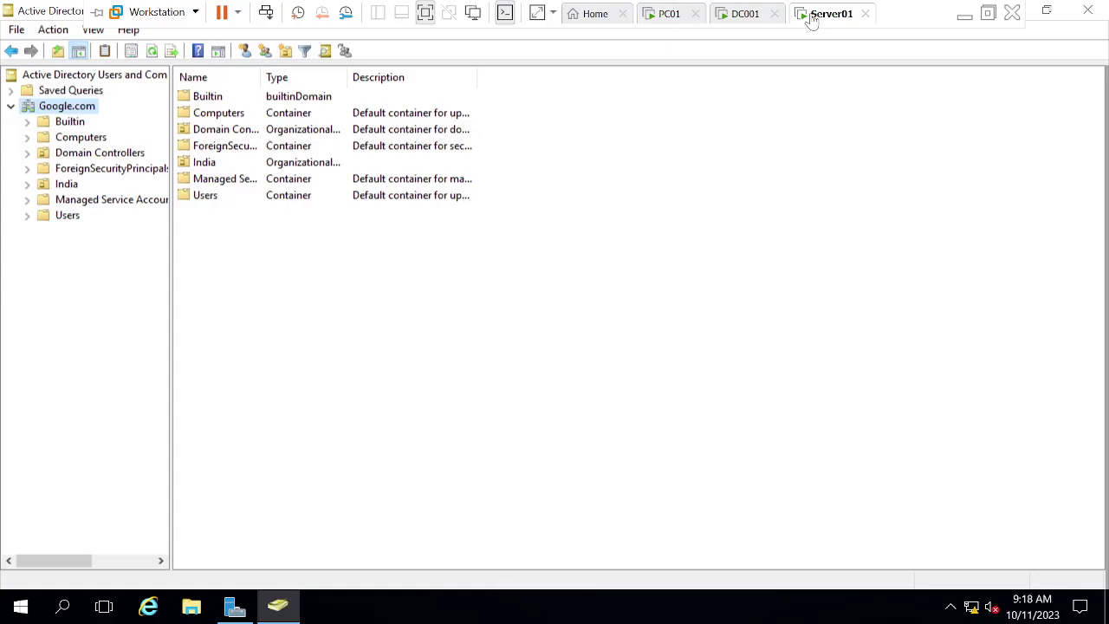
left_click(26, 185)
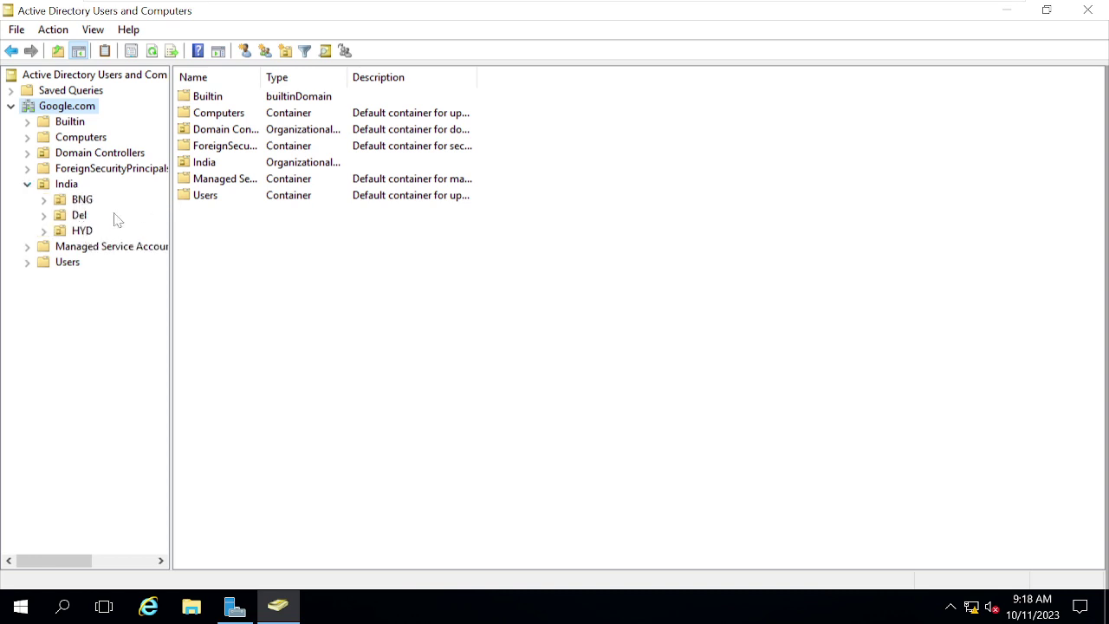
left_click(44, 200)
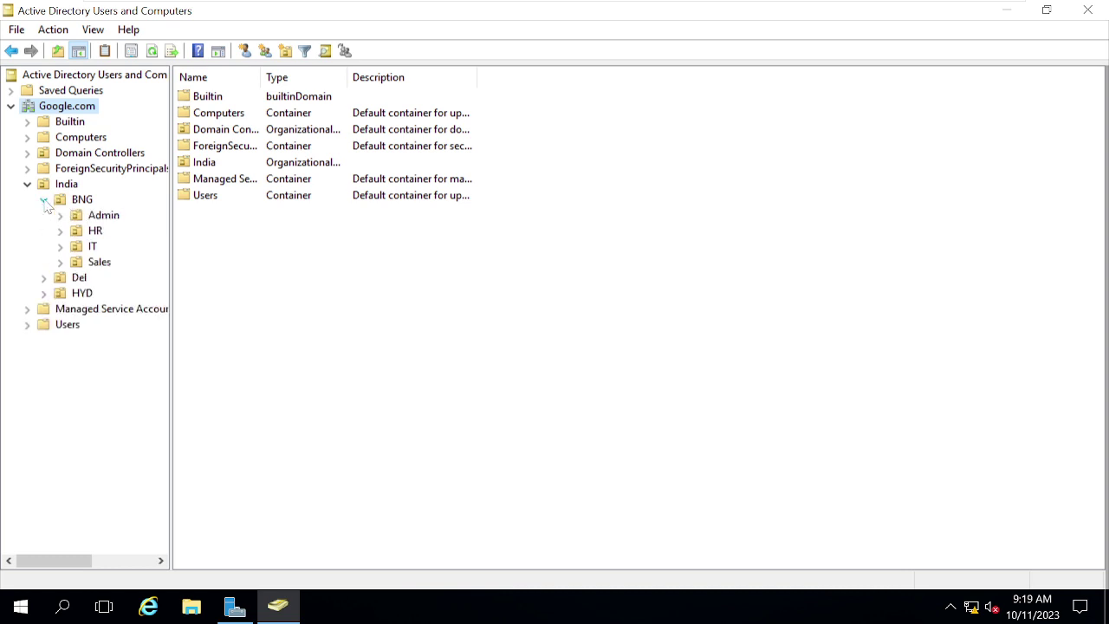
Step: View the IT OU's objects on DC001, then open the same IT OU on Server01
mouse_move(828, 7)
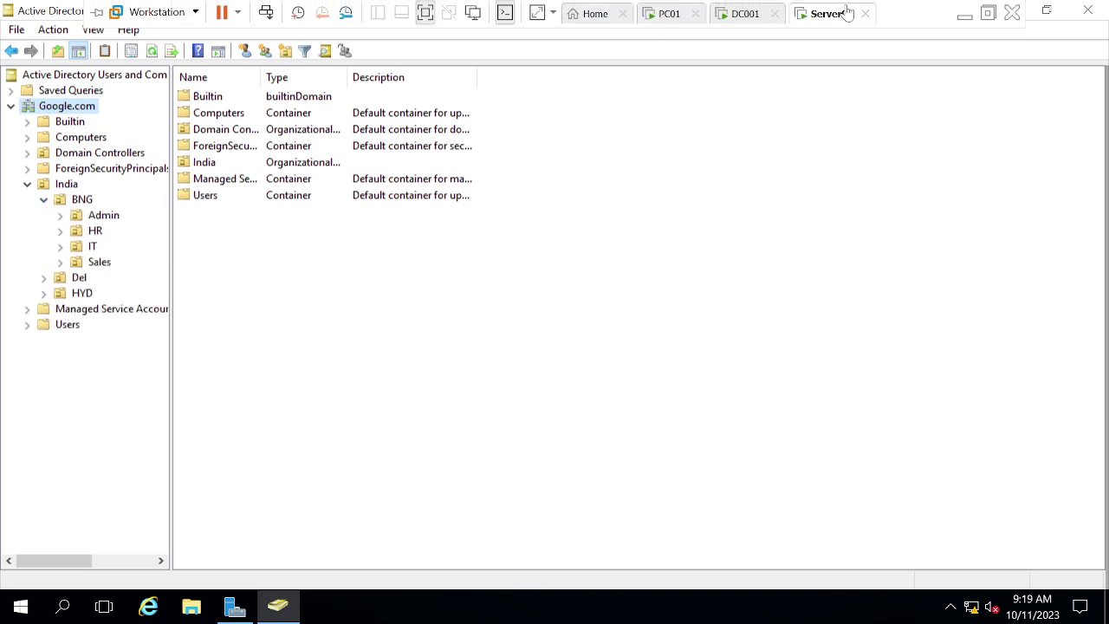
left_click(752, 17)
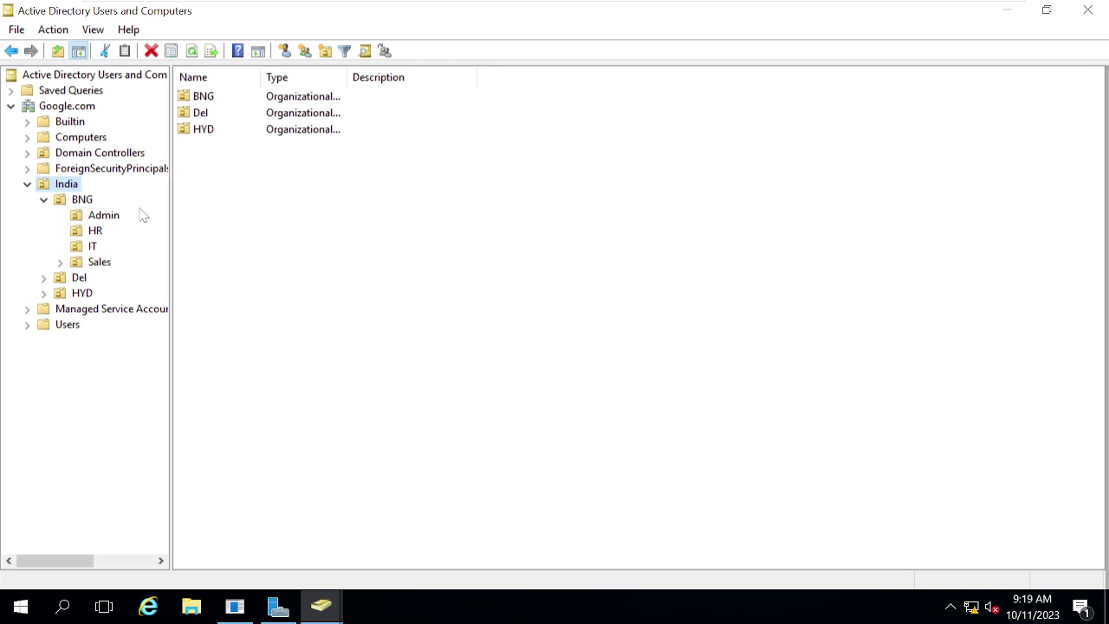
left_click(80, 247)
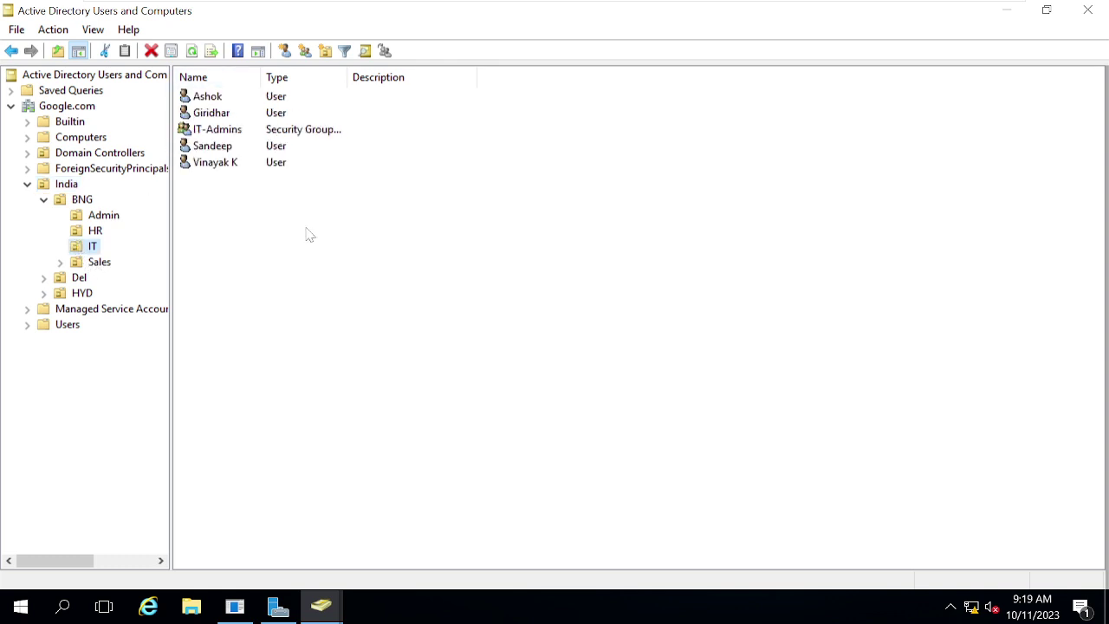
left_click_drag(307, 235, 177, 84)
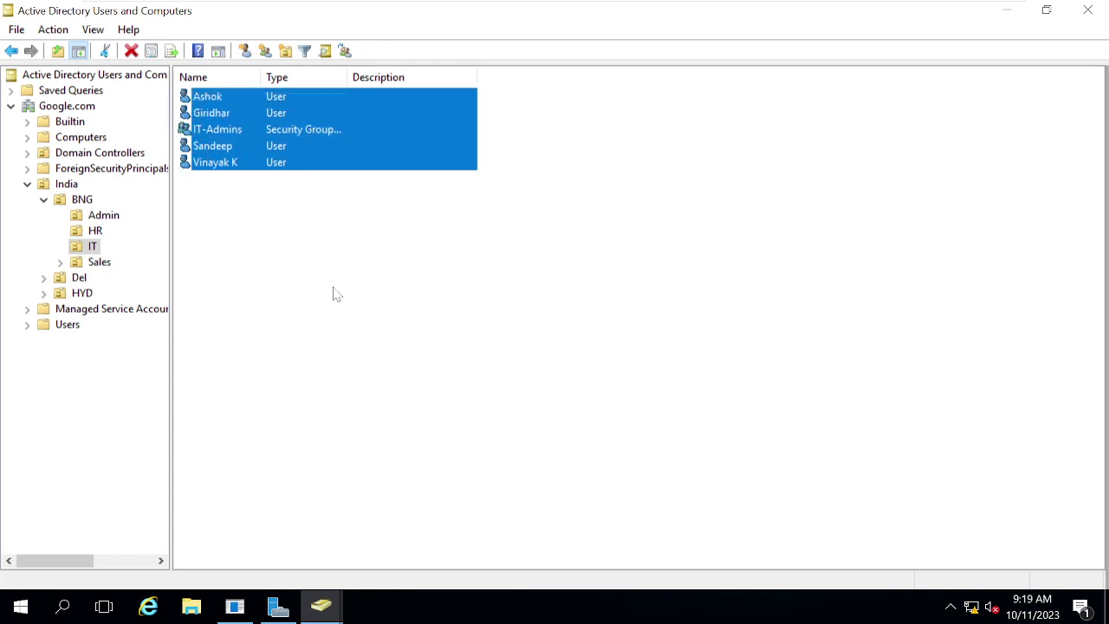
left_click(334, 292)
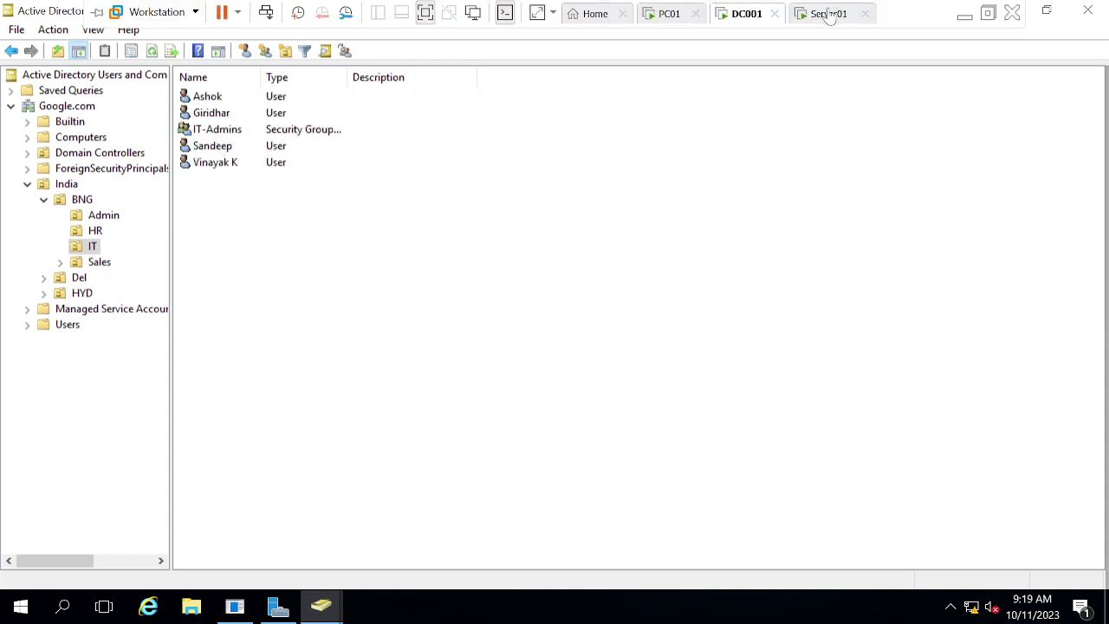
left_click(828, 13)
left_click(90, 248)
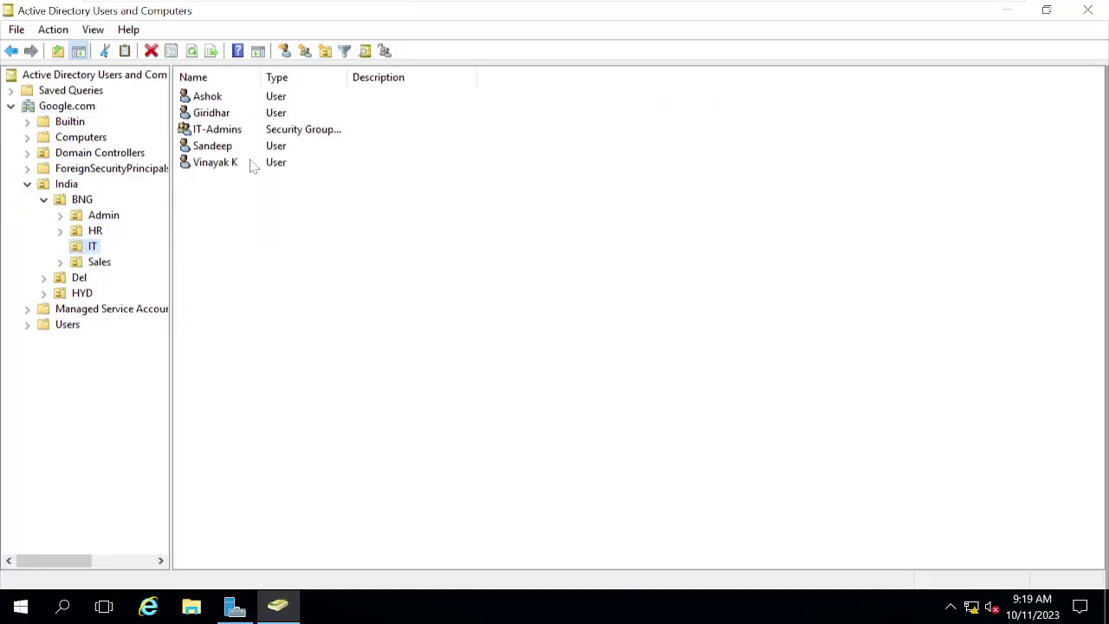
left_click(425, 432)
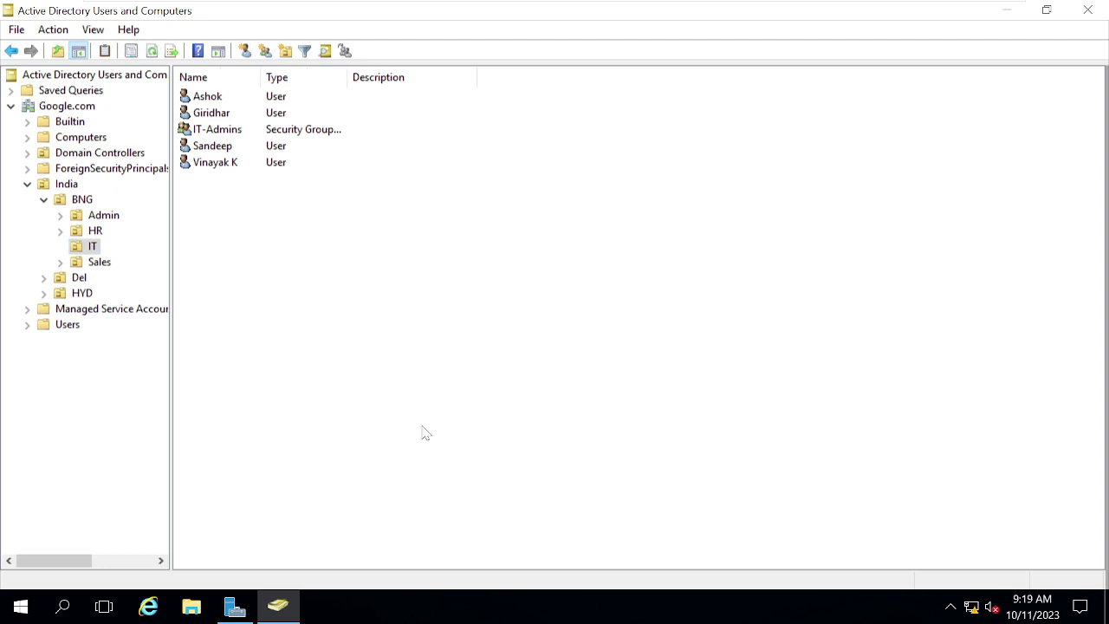
mouse_move(589, 7)
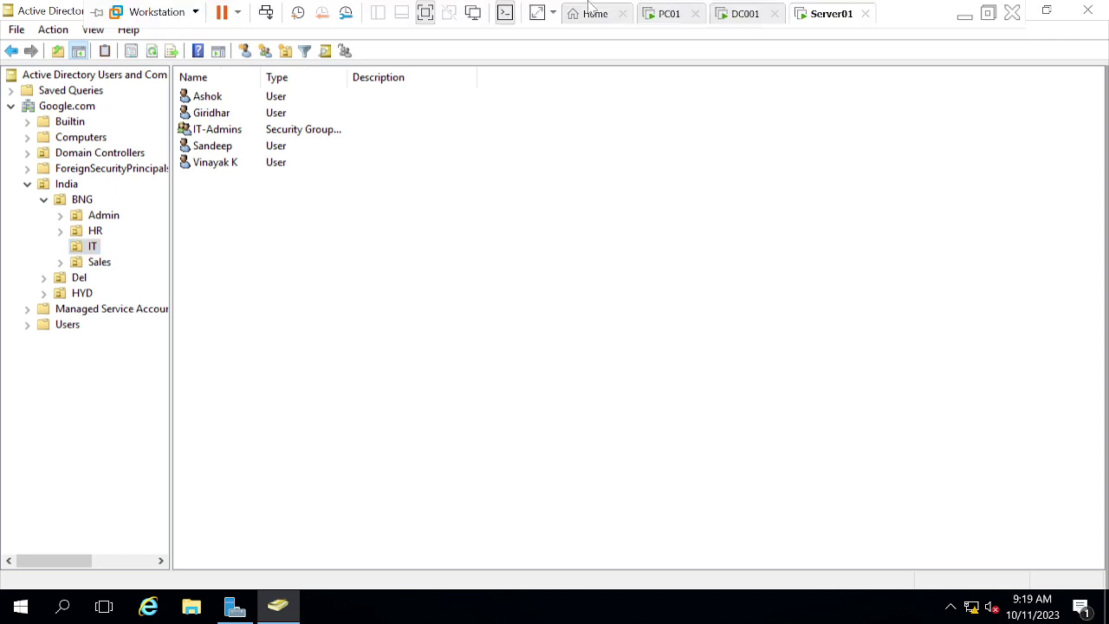
Step: Start a new user in the IT OU with name and logon name Ser01
right_click(275, 260)
mouse_move(335, 334)
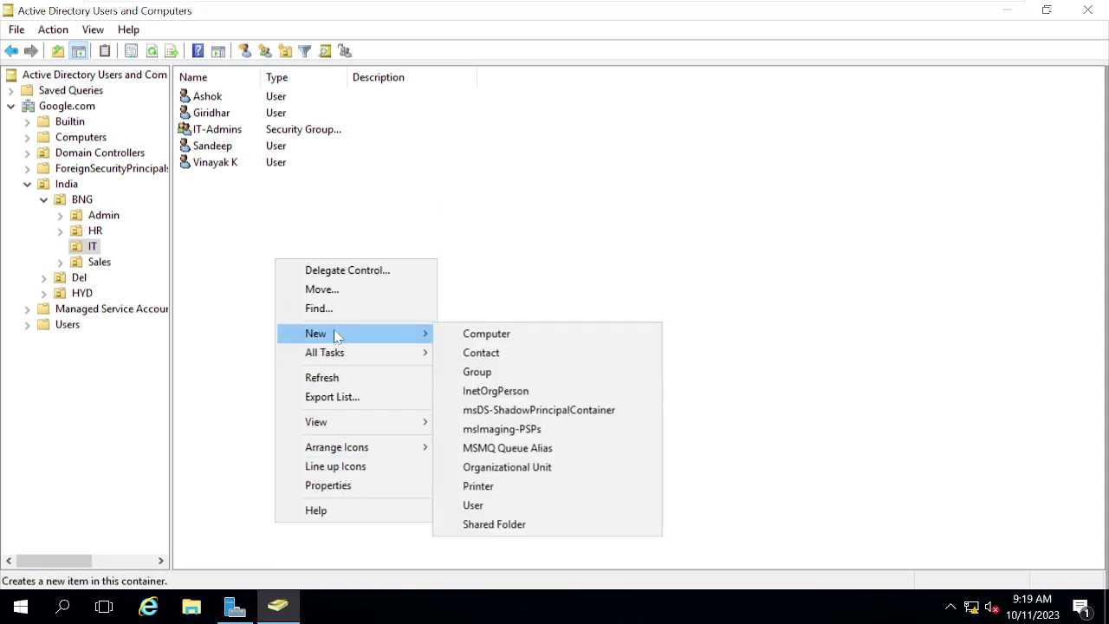
left_click(473, 505)
type("Ser01")
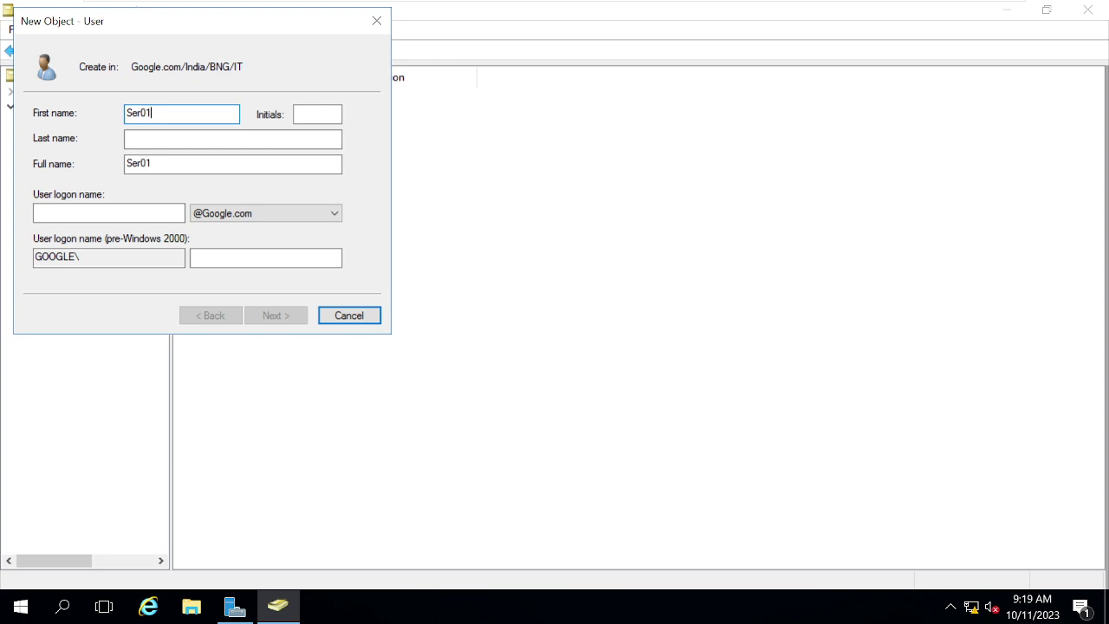
left_click(87, 215)
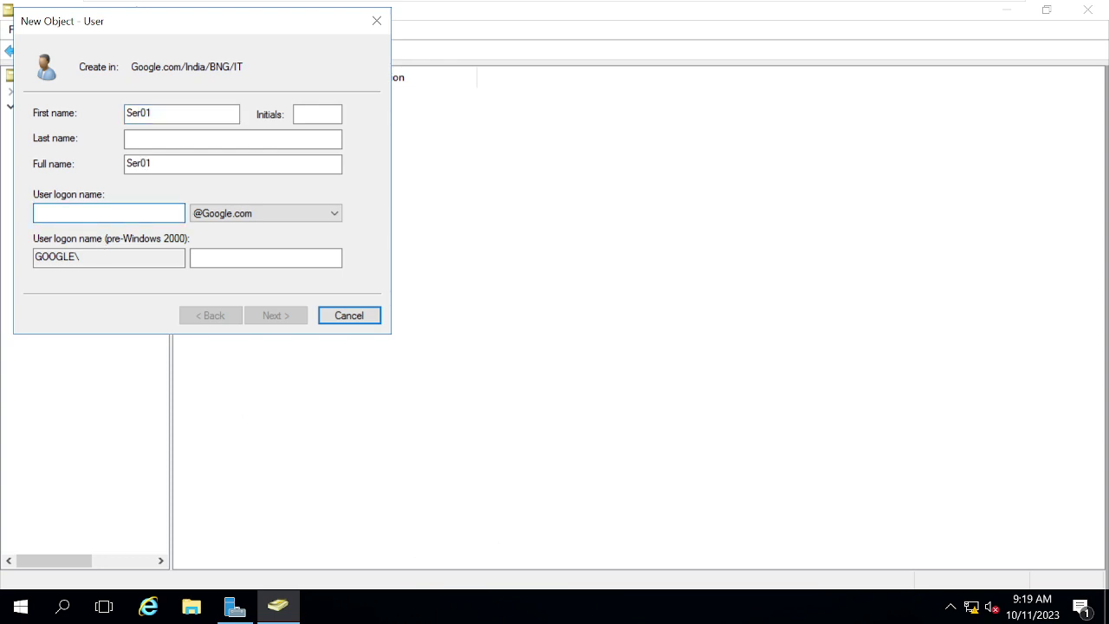
type("Ser01")
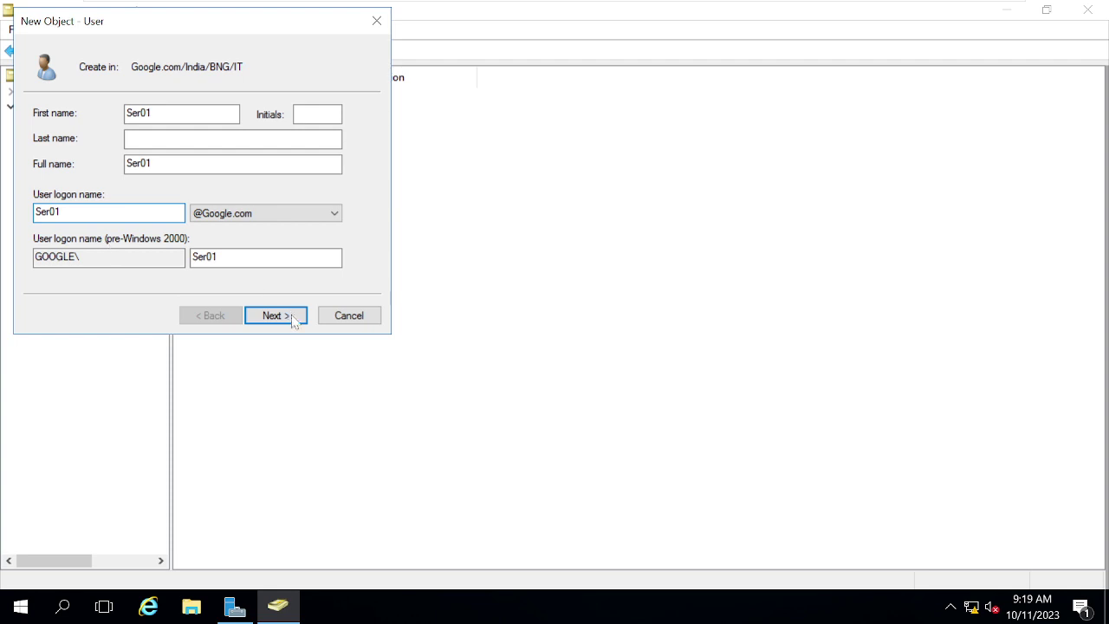
Step: Set Ser01's password, untick 'must change password at next logon', and finish the wizard
left_click(295, 320)
type("P@")
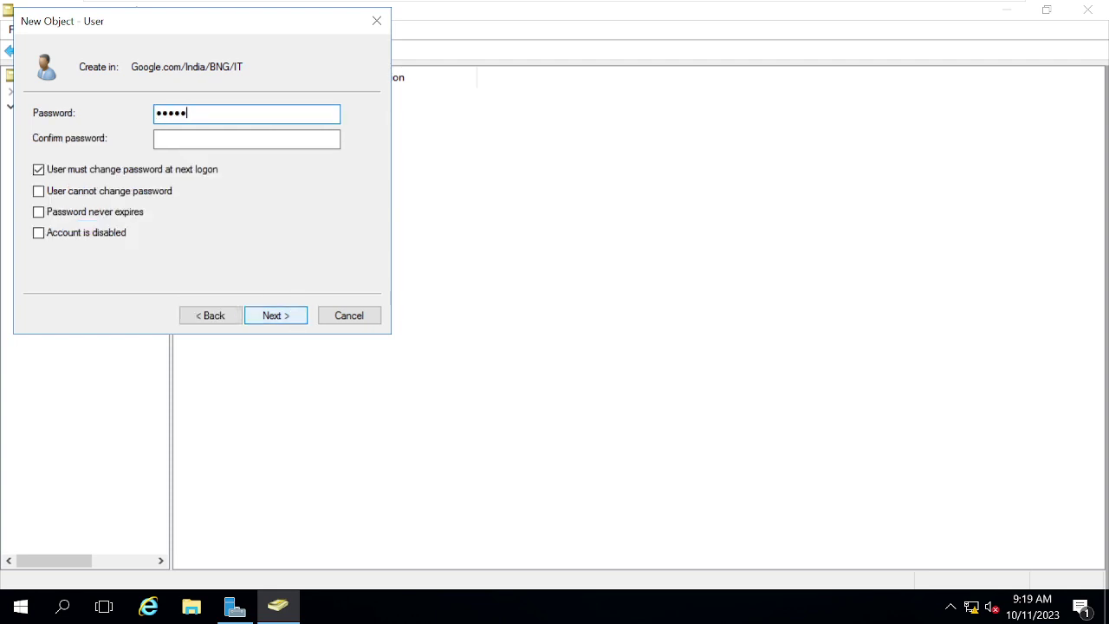
type("3")
key("Tab")
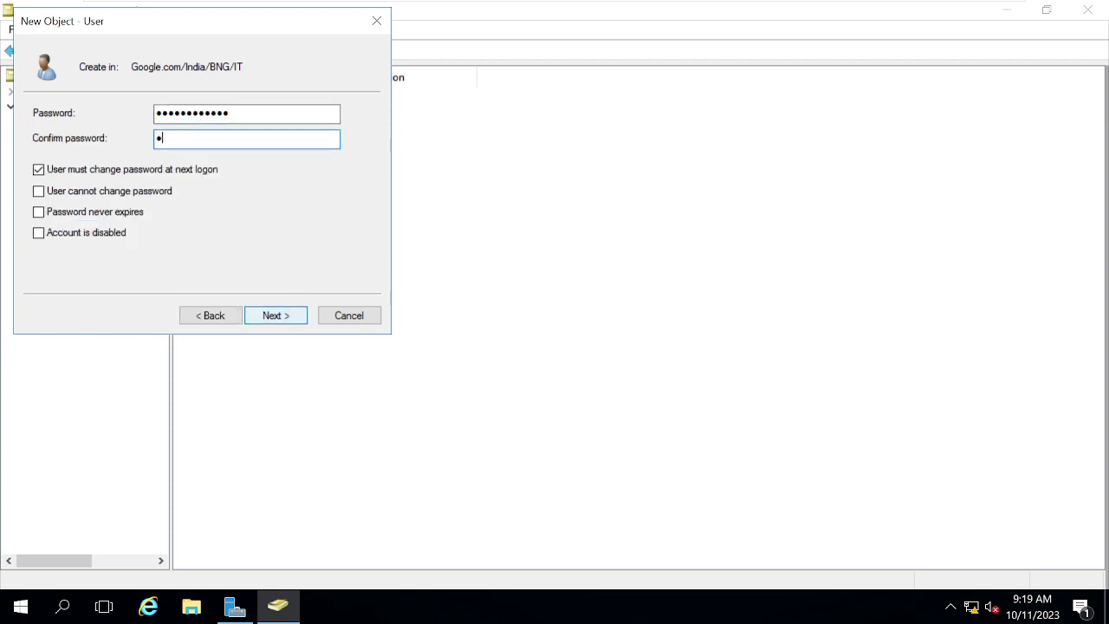
type("•••••••")
left_click(88, 174)
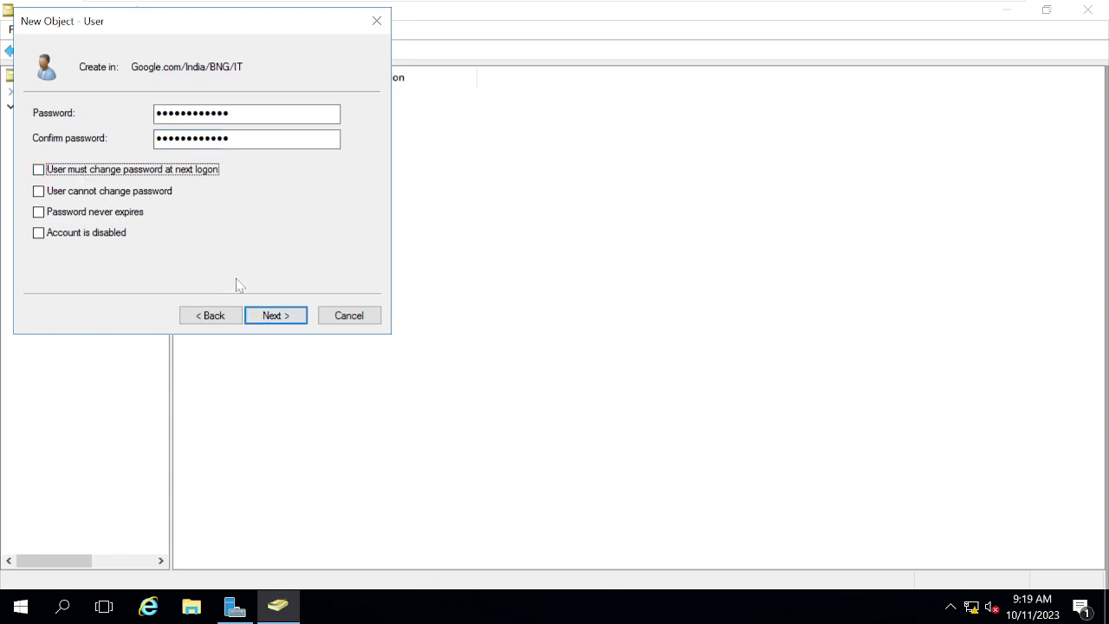
left_click(271, 316)
left_click(271, 316)
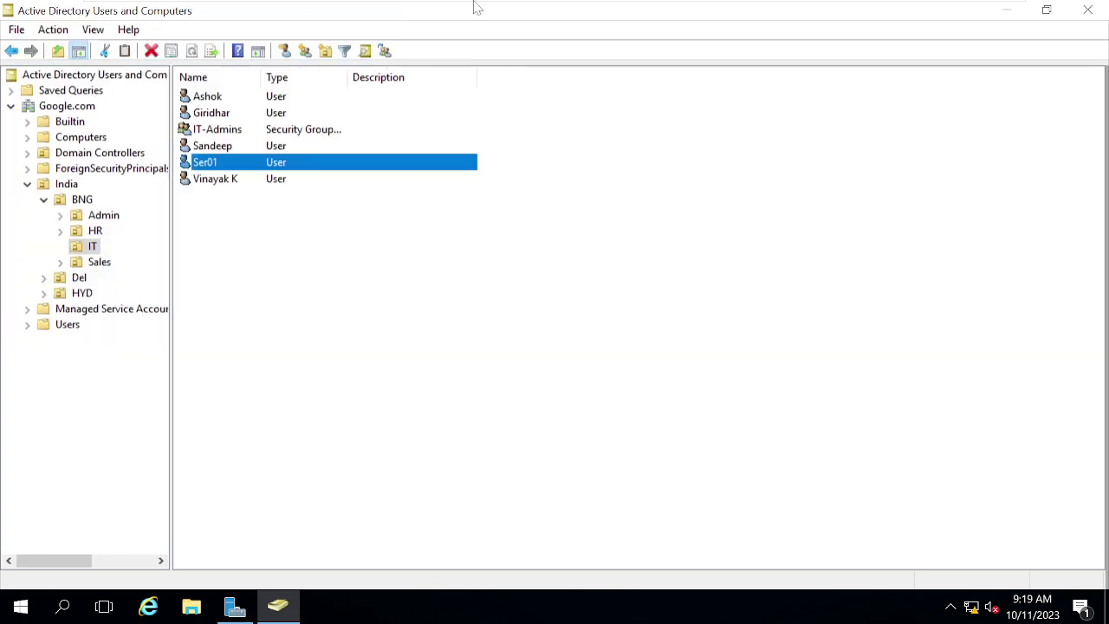
mouse_move(524, 8)
Step: On DC001, refresh the IT OU list to show the replicated Ser01 user
mouse_move(703, 5)
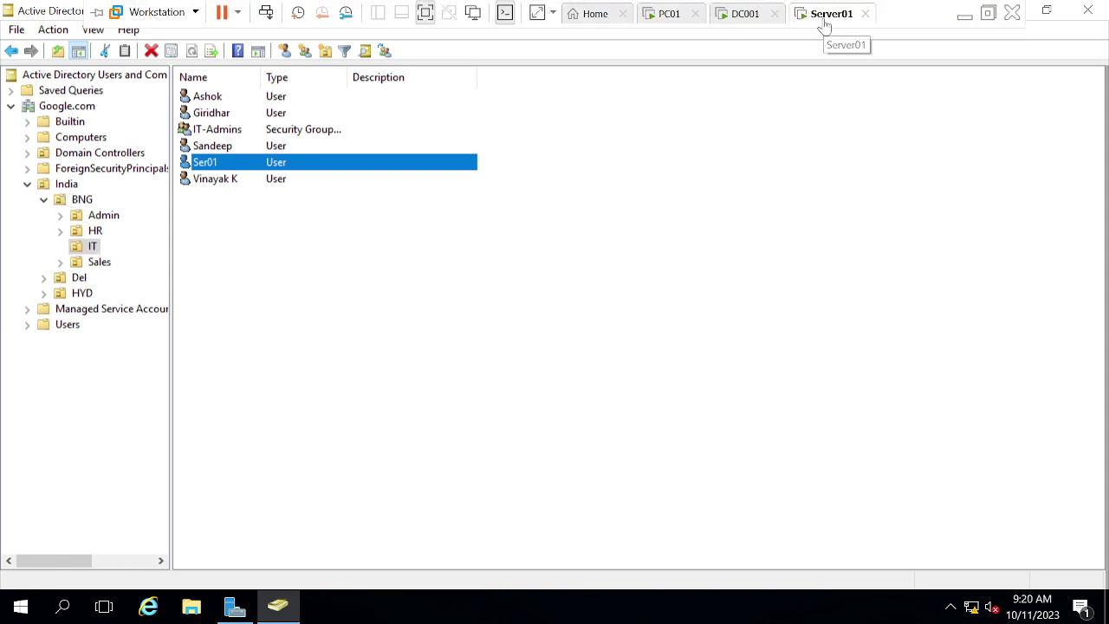
left_click(732, 18)
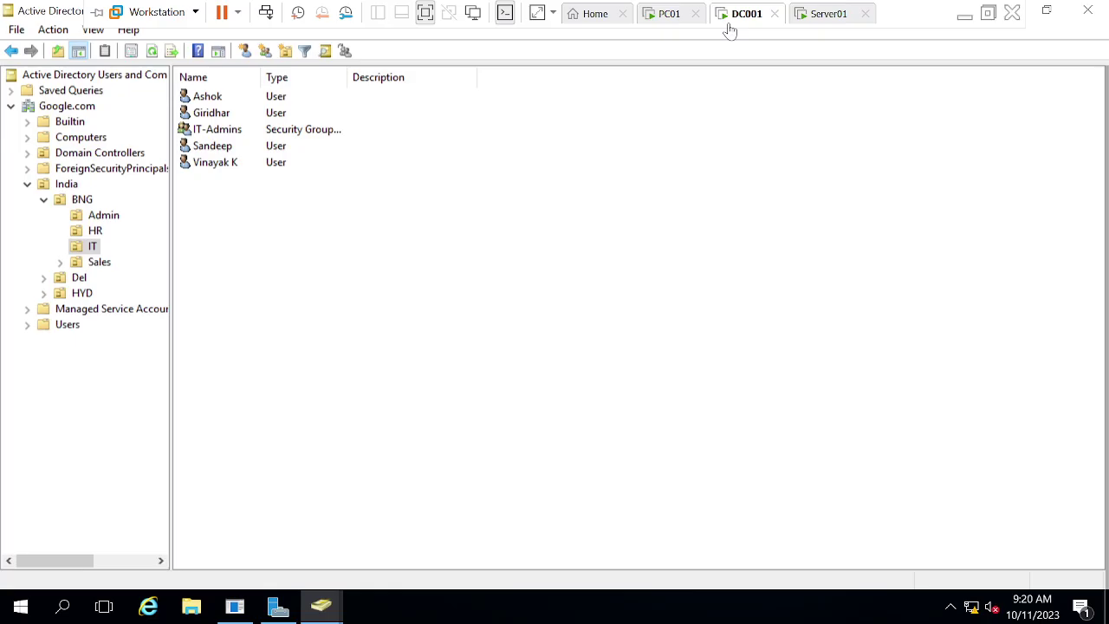
right_click(406, 261)
left_click(455, 381)
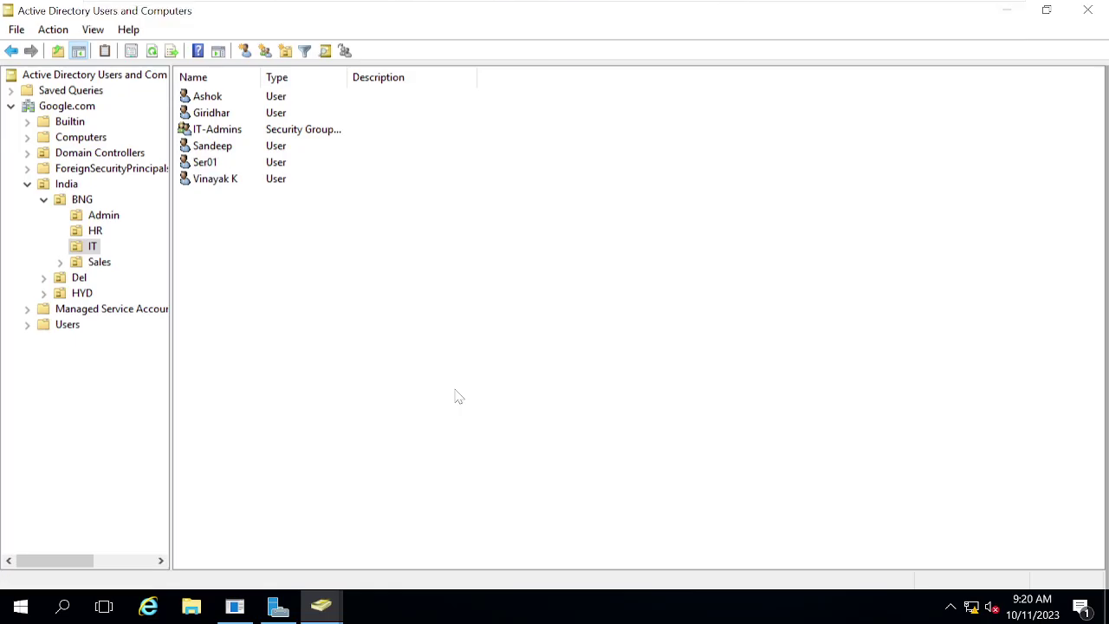
Step: Disable the Ser01 account and acknowledge the confirmation message
mouse_move(621, 5)
left_click(204, 168)
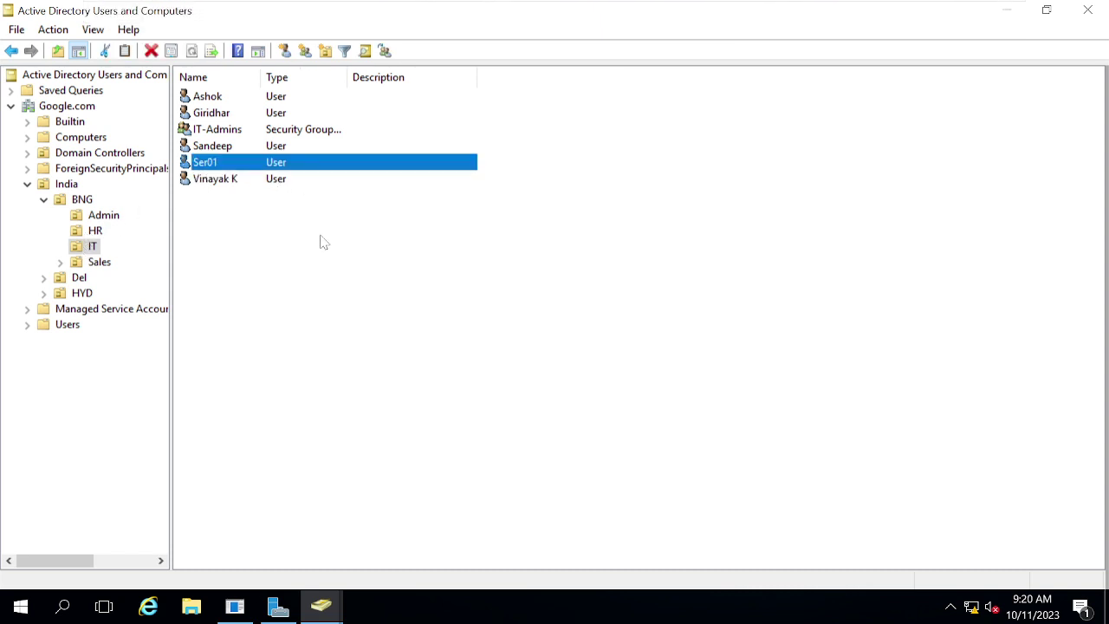
left_click(437, 268)
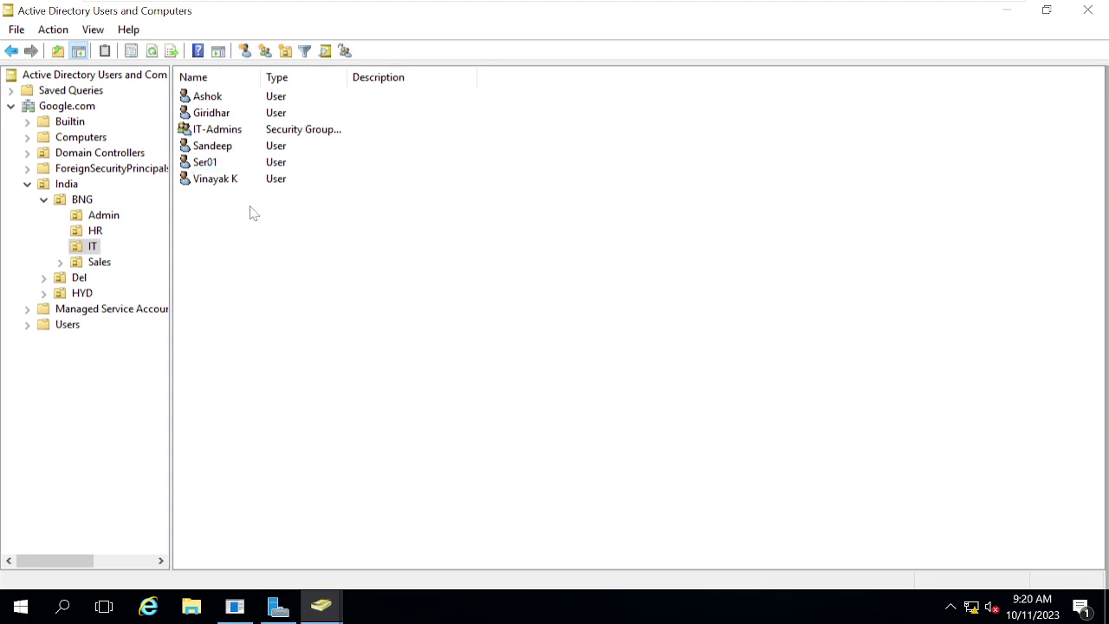
right_click(206, 168)
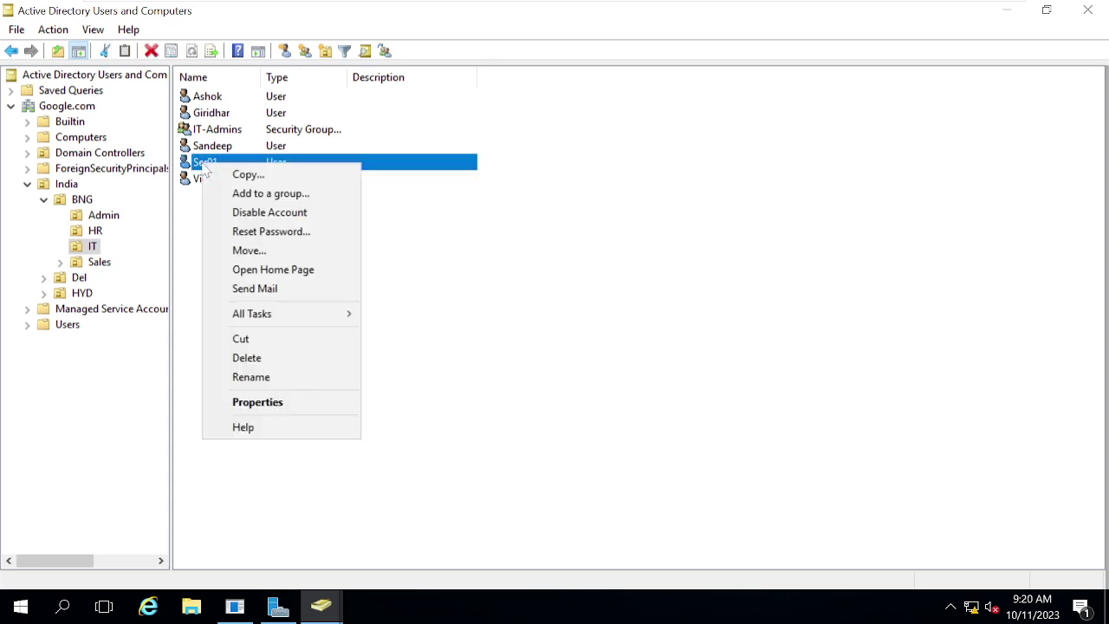
mouse_move(758, 26)
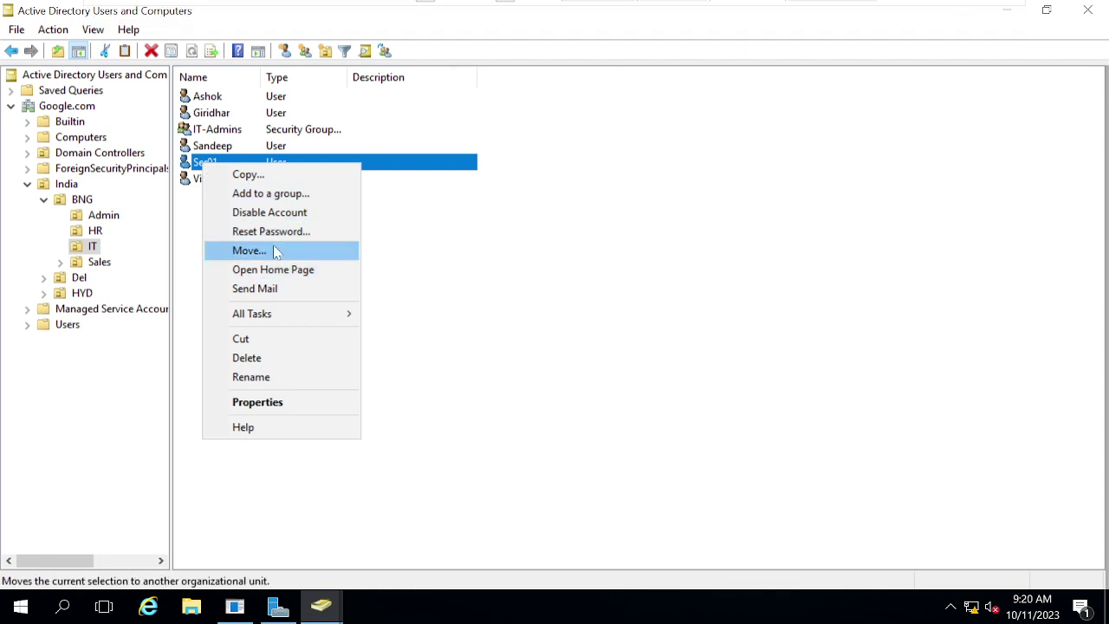
left_click(251, 218)
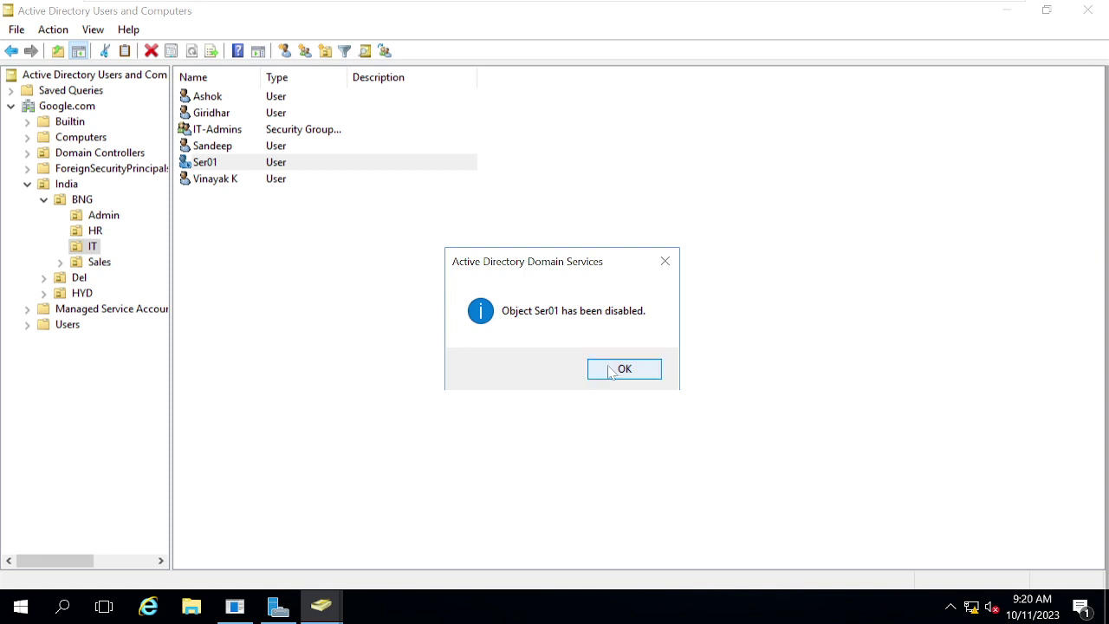
left_click(624, 369)
left_click(325, 327)
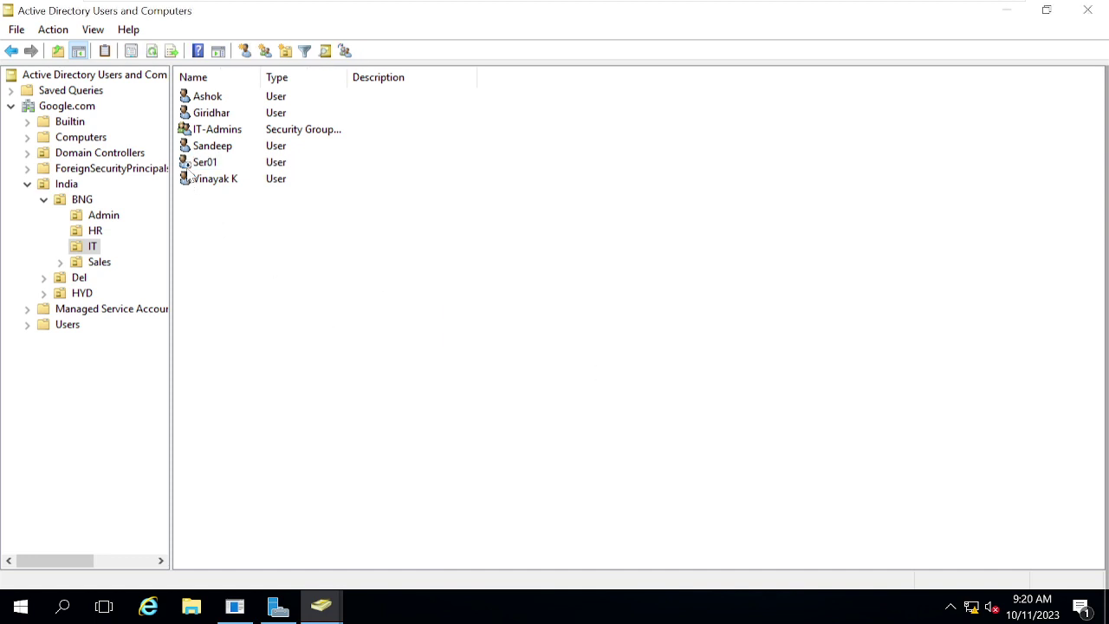
Step: Refresh Server01's IT OU list three times until Ser01 appears disabled, then return to DC001
mouse_move(913, 7)
left_click(821, 15)
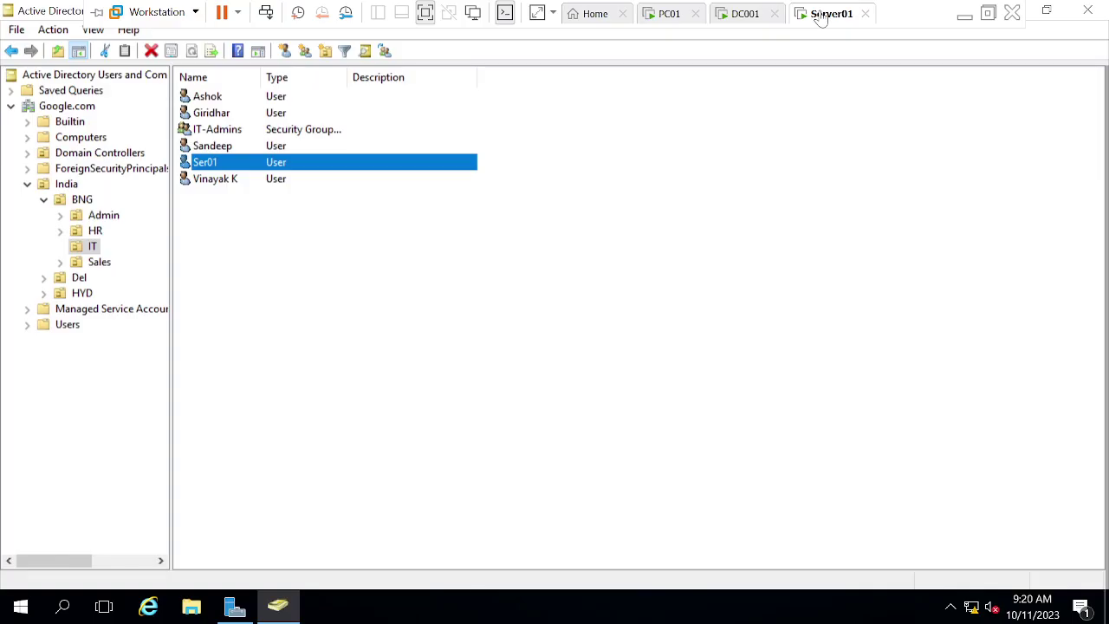
right_click(494, 400)
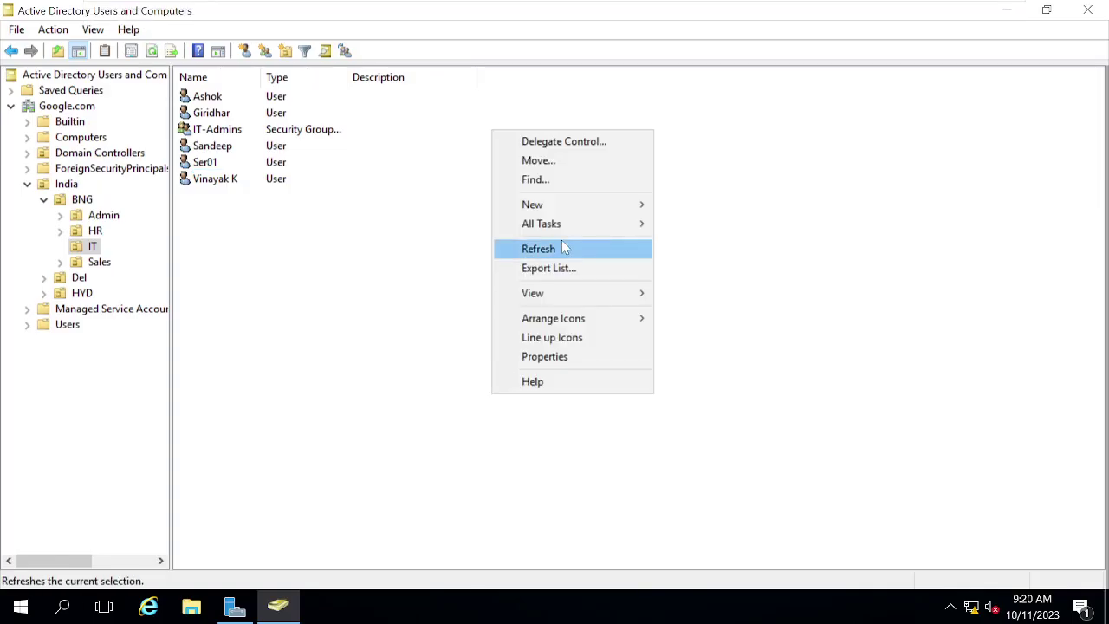
left_click(563, 244)
right_click(531, 245)
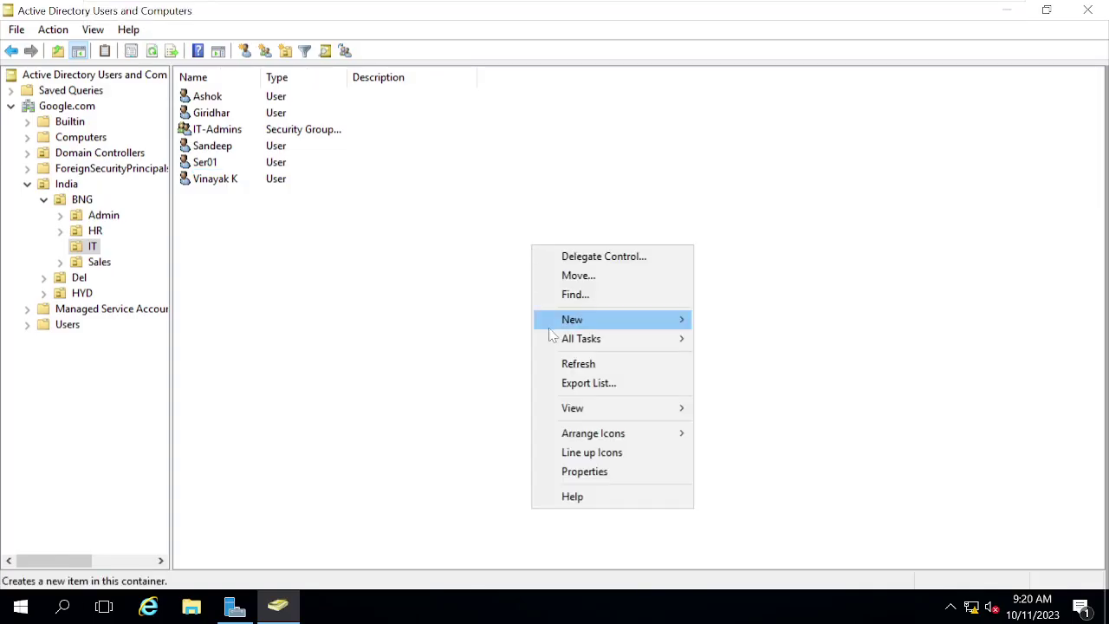
left_click(574, 364)
right_click(574, 363)
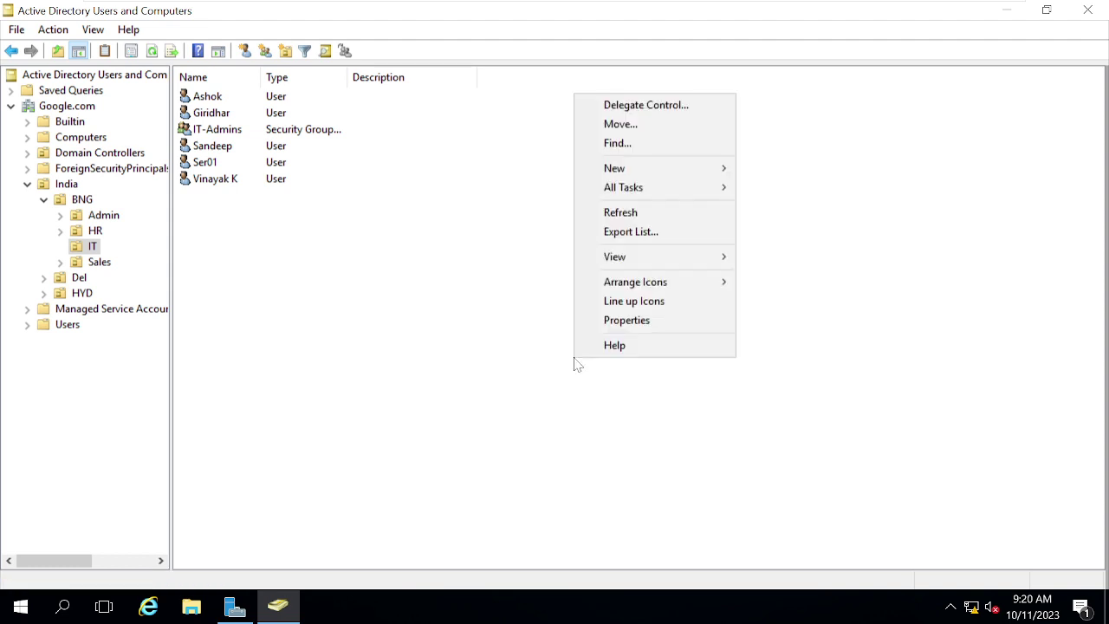
left_click(620, 214)
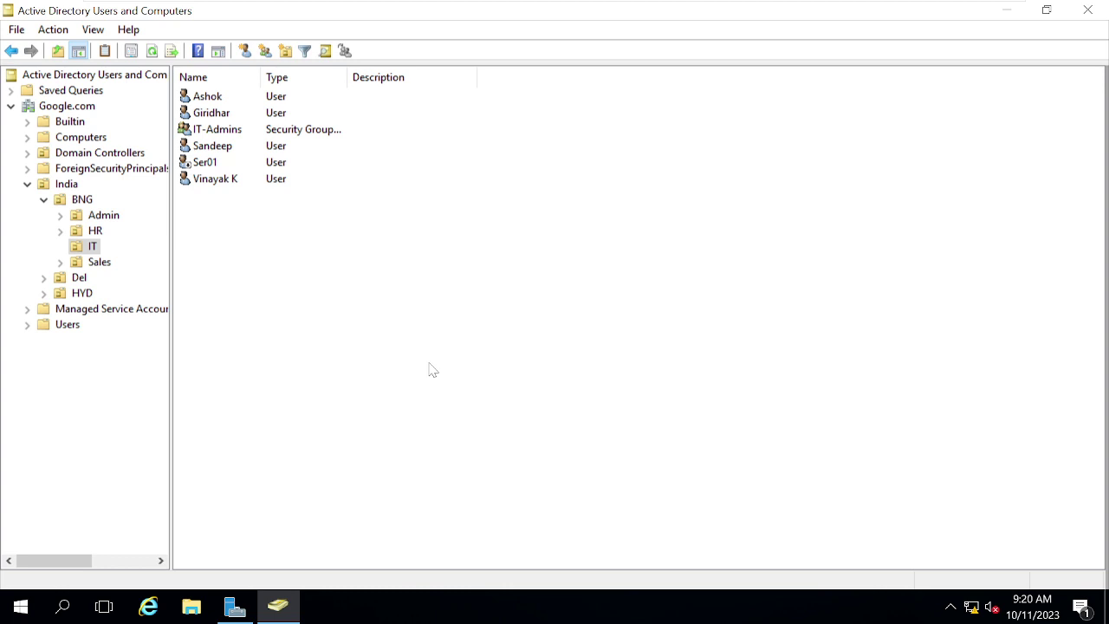
left_click(741, 14)
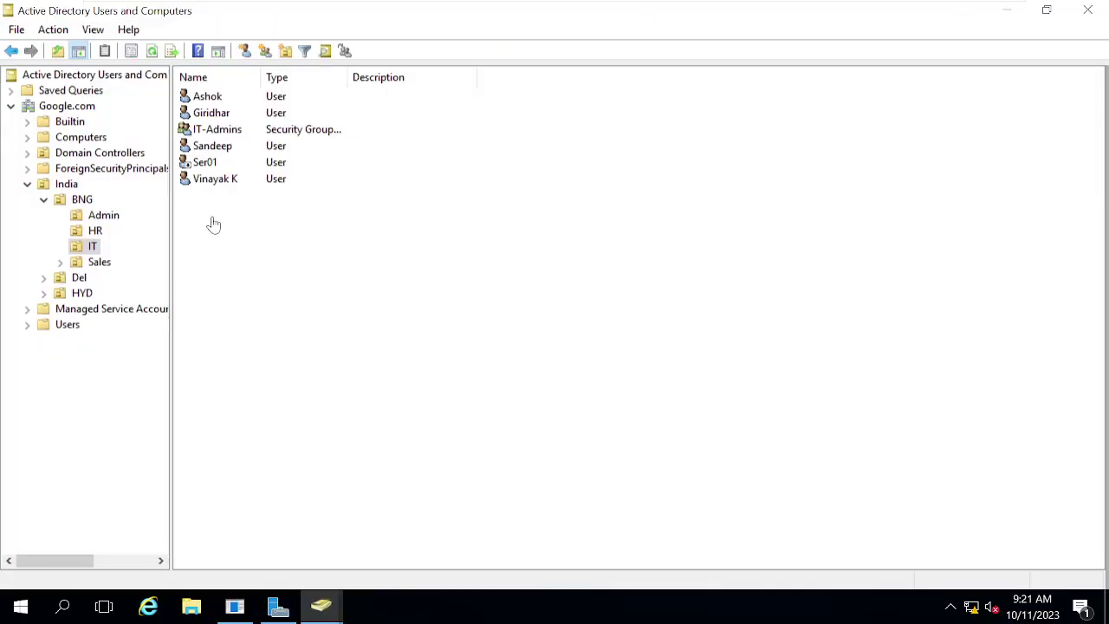
Step: On Server01, collapse India and open Domain Controllers to see DC001 and SERVER01
mouse_move(495, 4)
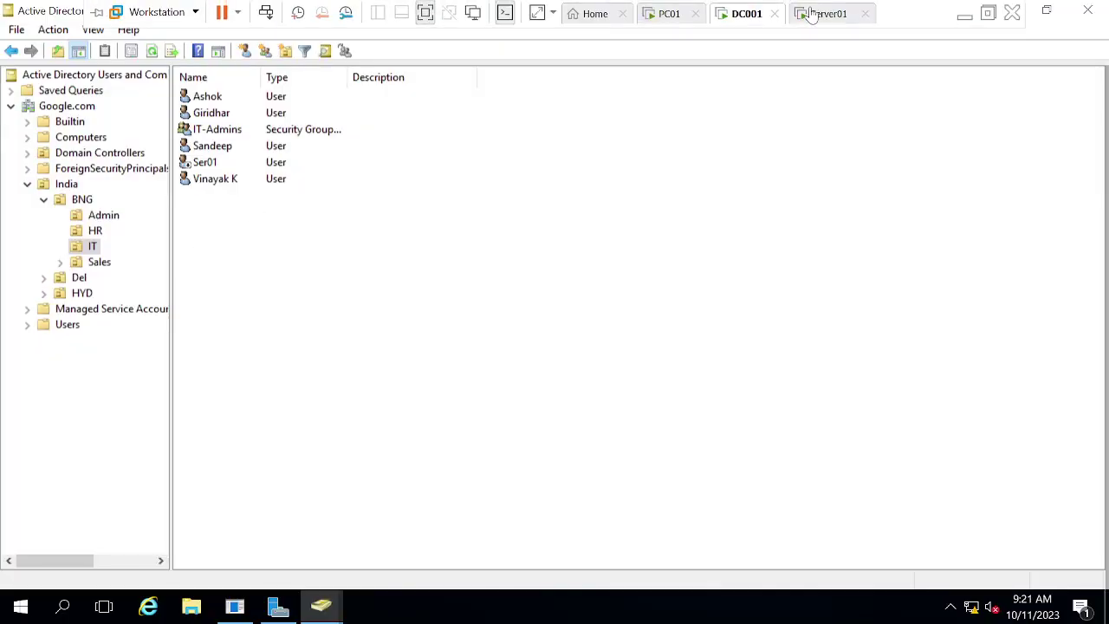
left_click(814, 15)
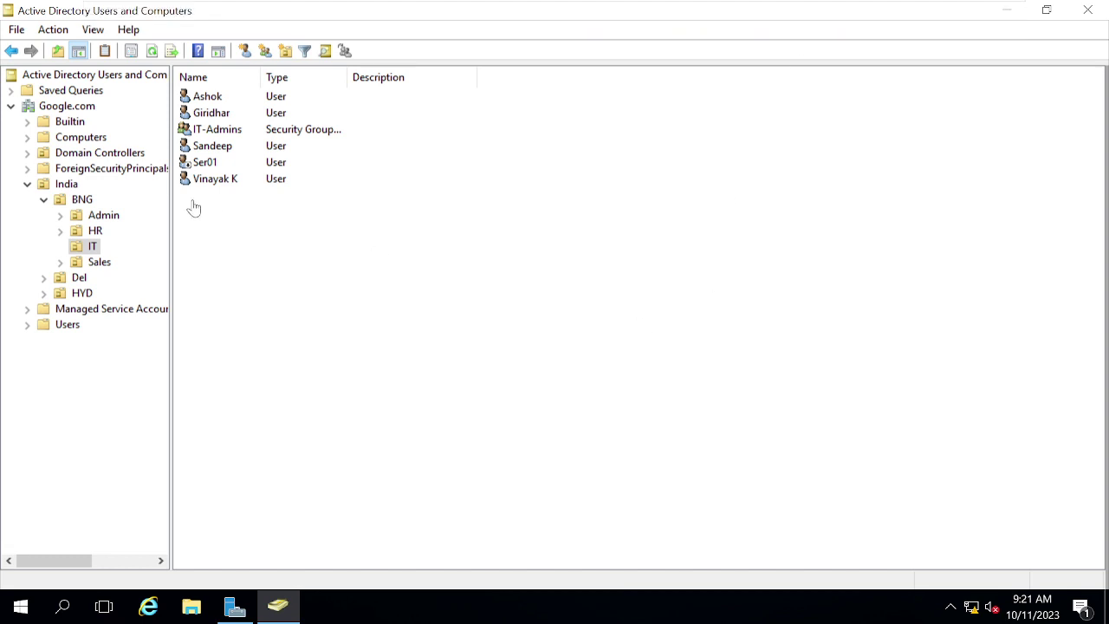
left_click(28, 185)
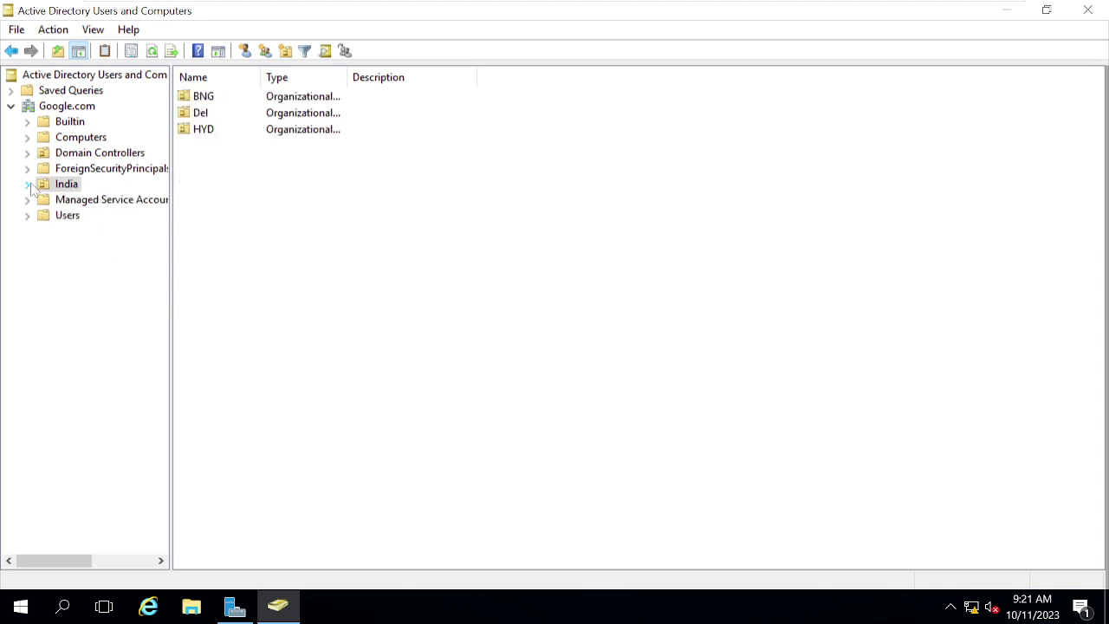
left_click(99, 155)
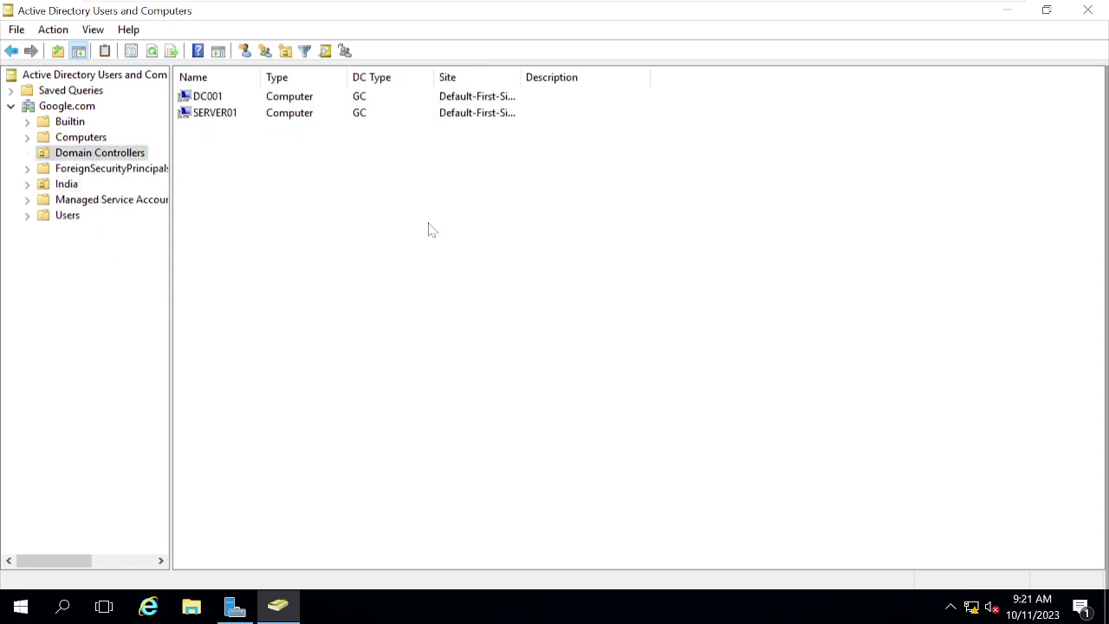
left_click(218, 103)
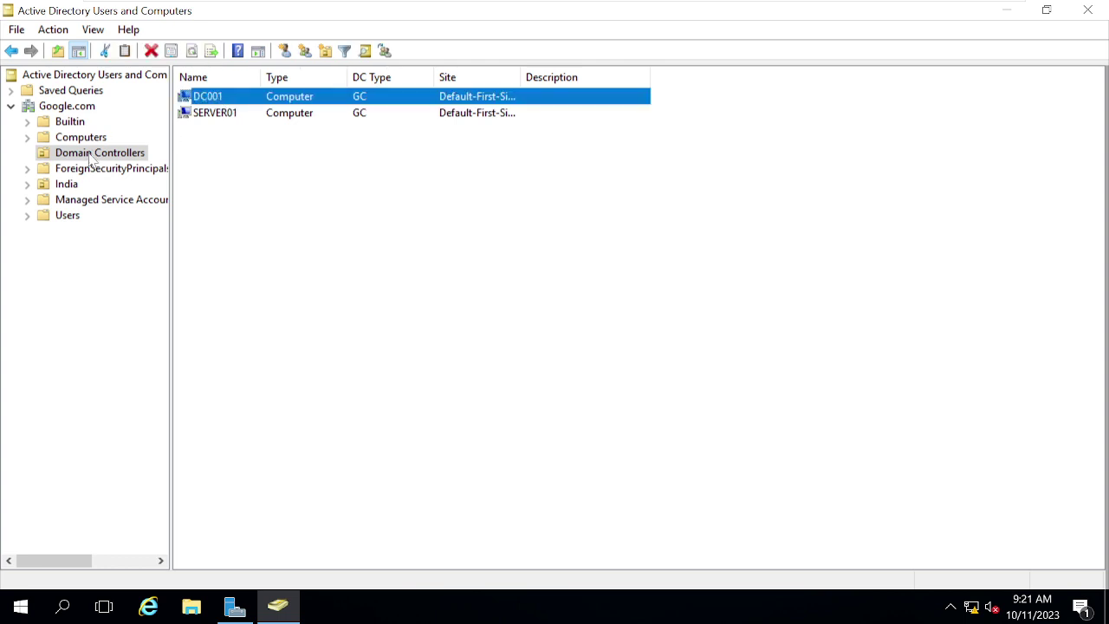
left_click(291, 211)
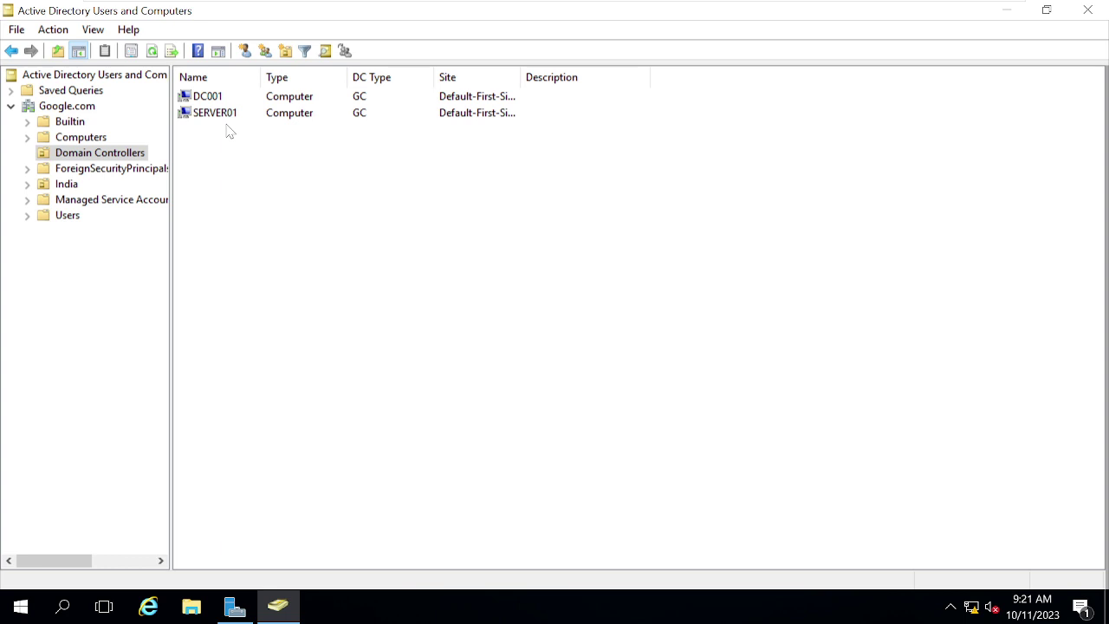
Step: Launch an administrator Command Prompt through Run with cmd
key("super+r")
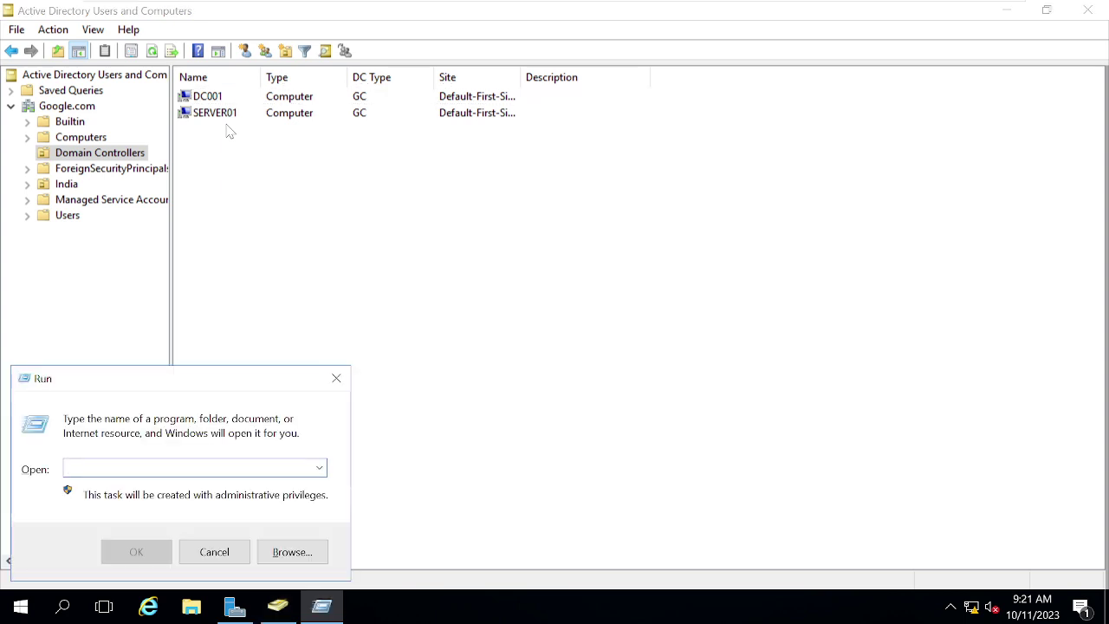
type("cmd")
key("Return")
left_click(579, 388)
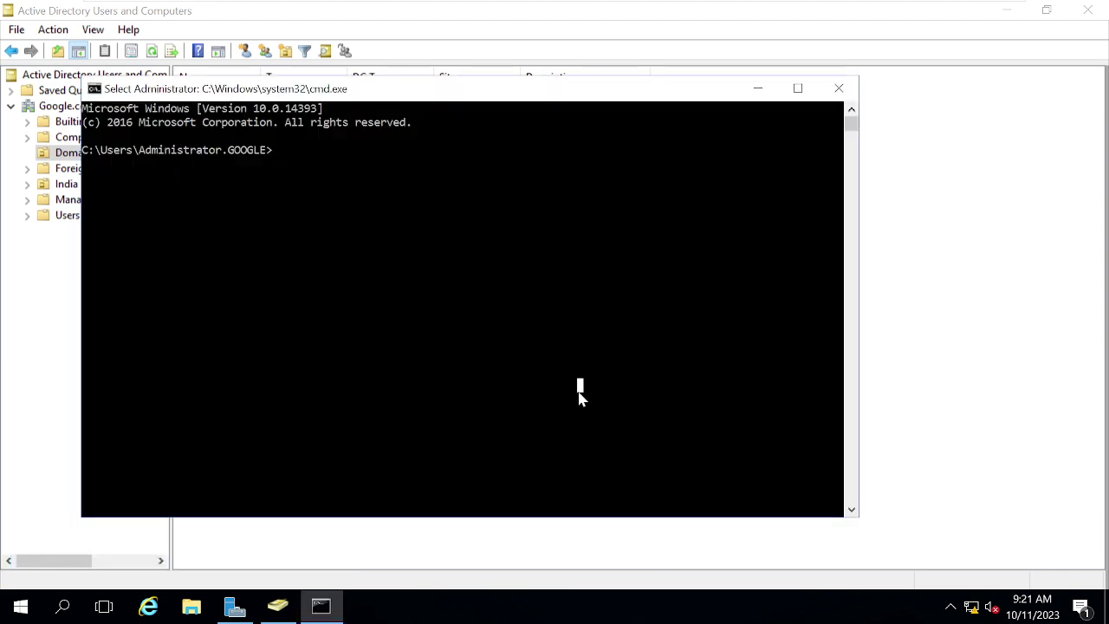
Step: Run nltest -dclist:google.com and plain nltest, clearing the screen after each
type("netdom")
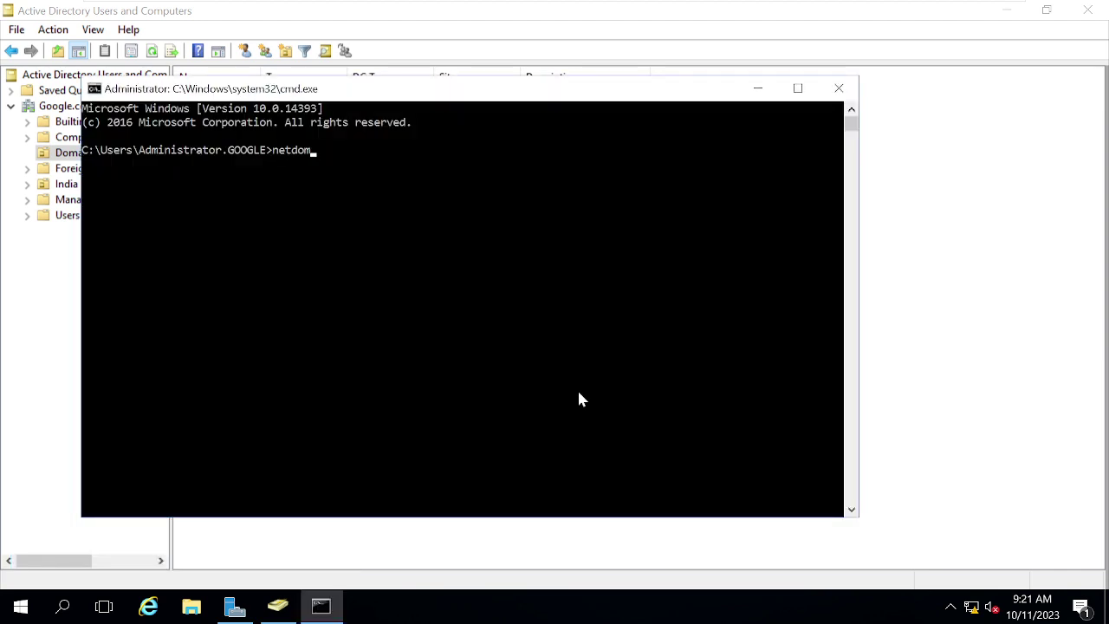
type(" quer")
key("BackSpace")
key("BackSpace")
key("BackSpace")
key("BackSpace")
key("BackSpace")
key("BackSpace")
key("BackSpace")
key("BackSpace")
key("BackSpace")
key("BackSpace")
key("BackSpace")
type("nltest -dclist:google.com")
key("Return")
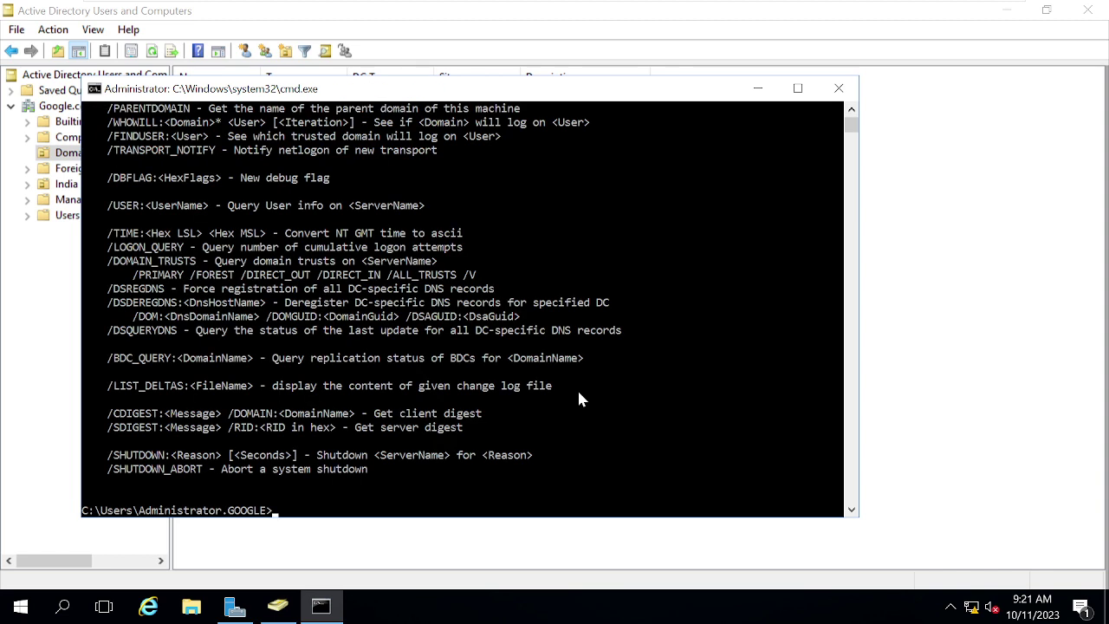
type("cls")
key("Return")
type("n")
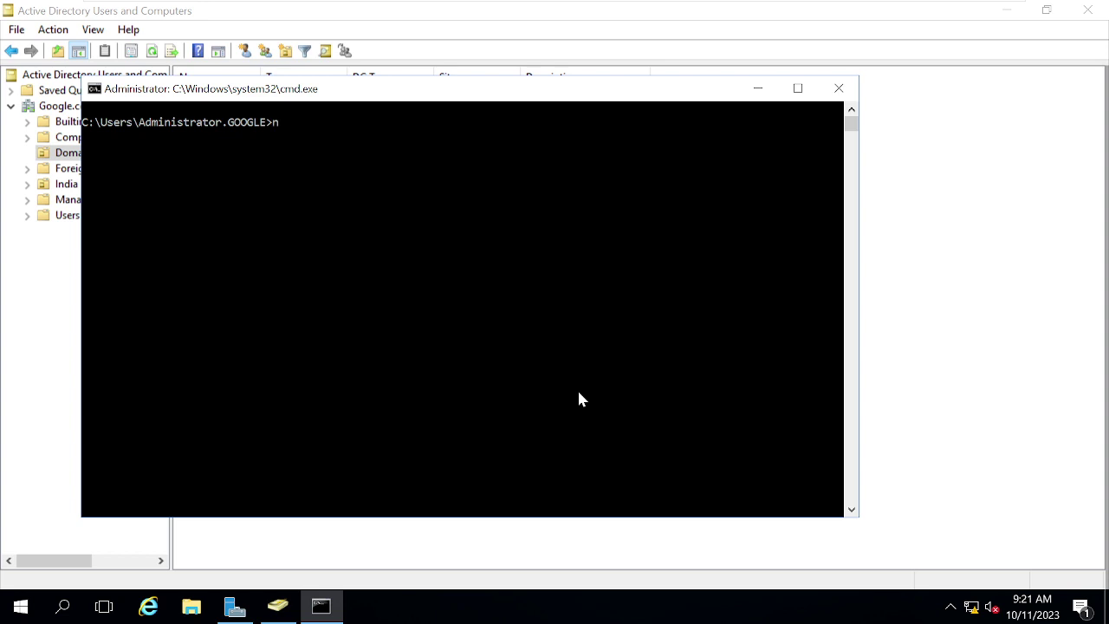
type("ltest")
key("Return")
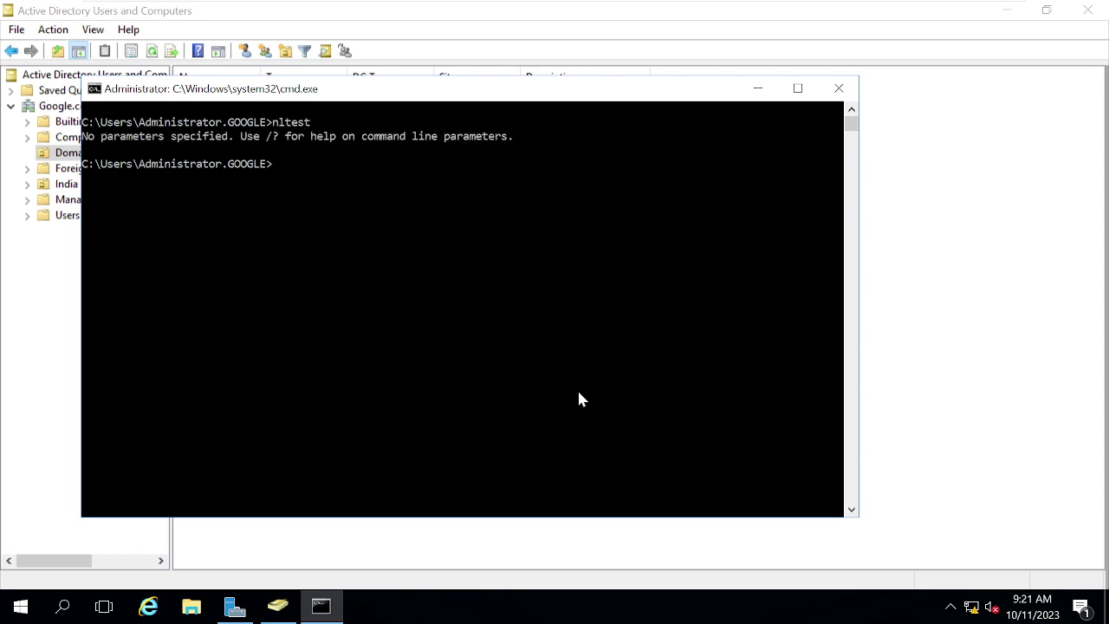
type("cls")
key("Return")
Step: Run nltest /dclit:google.com, then recall and edit the command before discarding it
type("nlt")
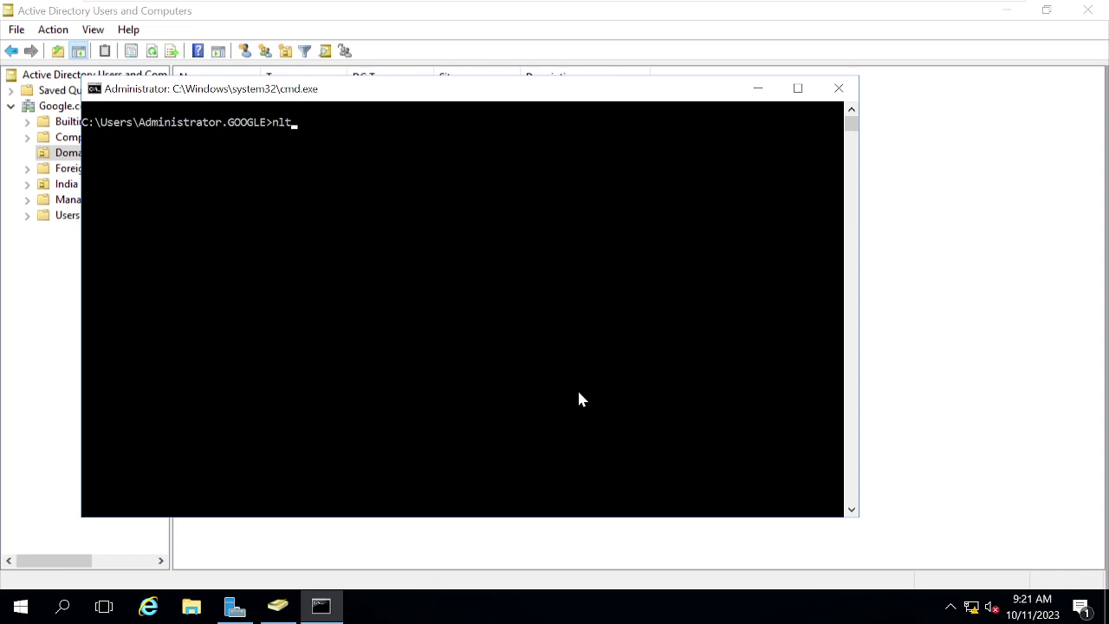
type("est /dclit:google.com")
key("Return")
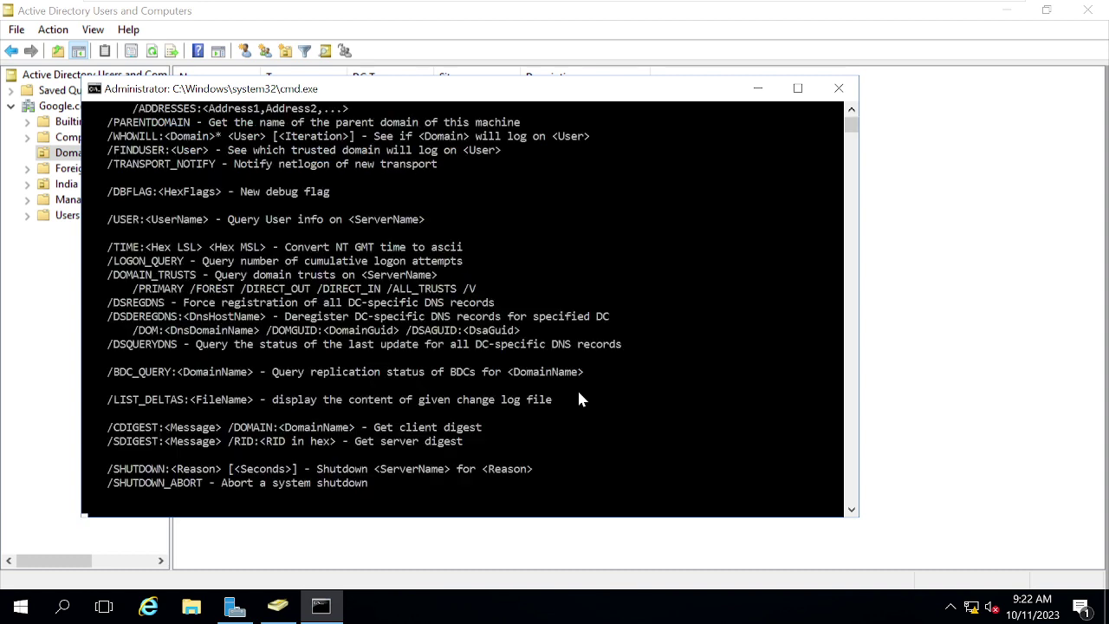
key("Up")
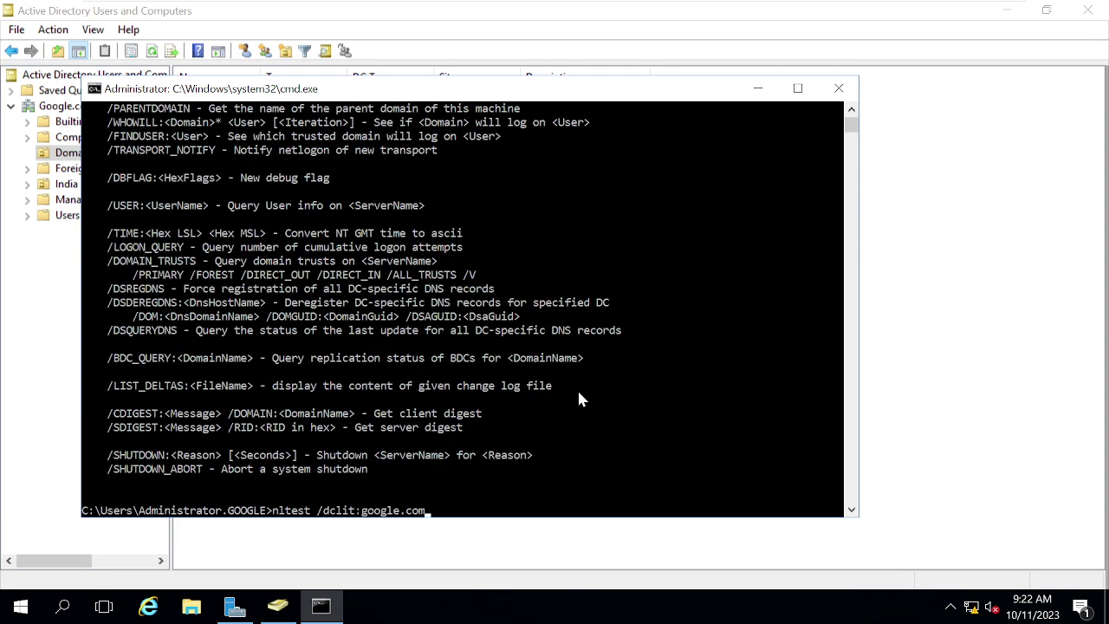
key("BackSpace")
key("BackSpace")
key("BackSpace")
key("BackSpace")
key("BackSpace")
key("BackSpace")
key("BackSpace")
key("BackSpace")
key("BackSpace")
key("BackSpace")
type(":google.com")
key("Escape")
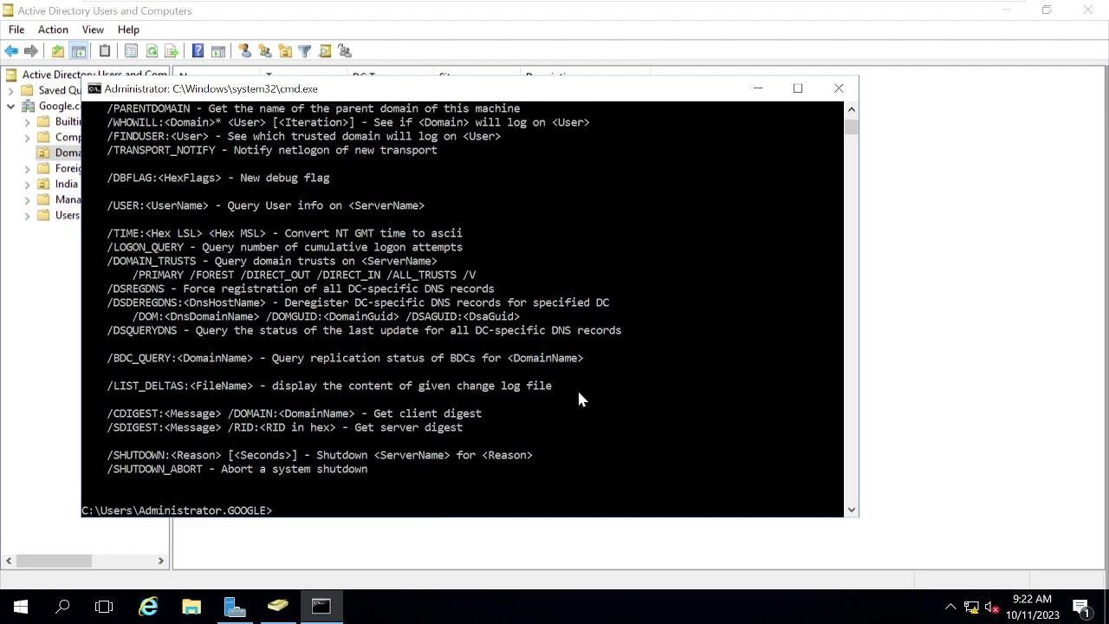
mouse_move(520, 5)
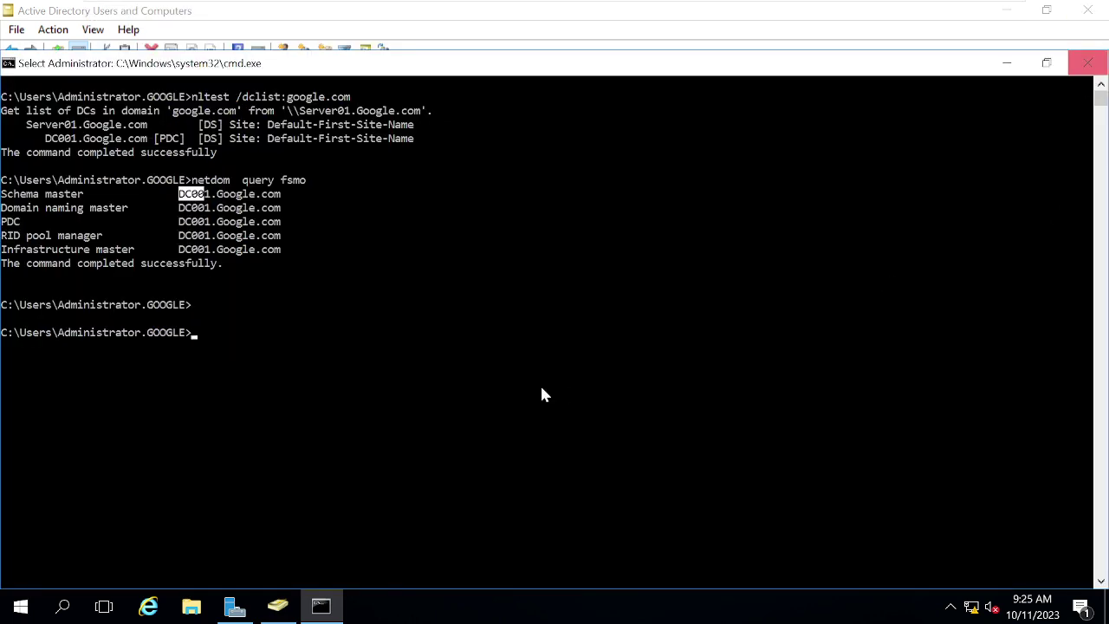
Step: Clear the console and run netdom query fsmo
left_click(379, 250)
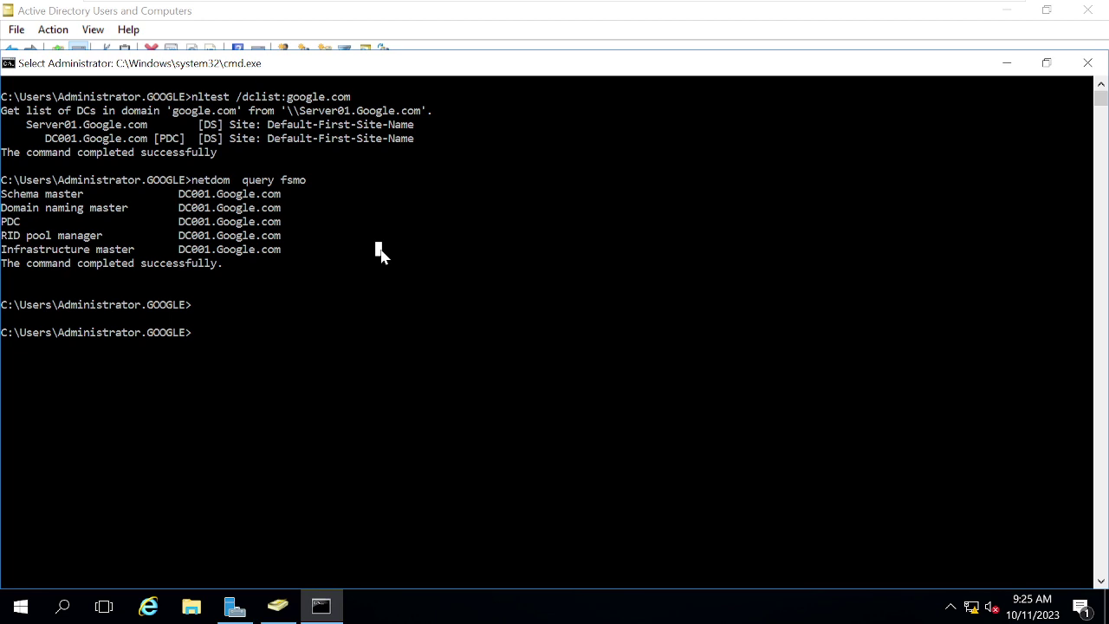
key("Escape")
type("cls")
key("Return")
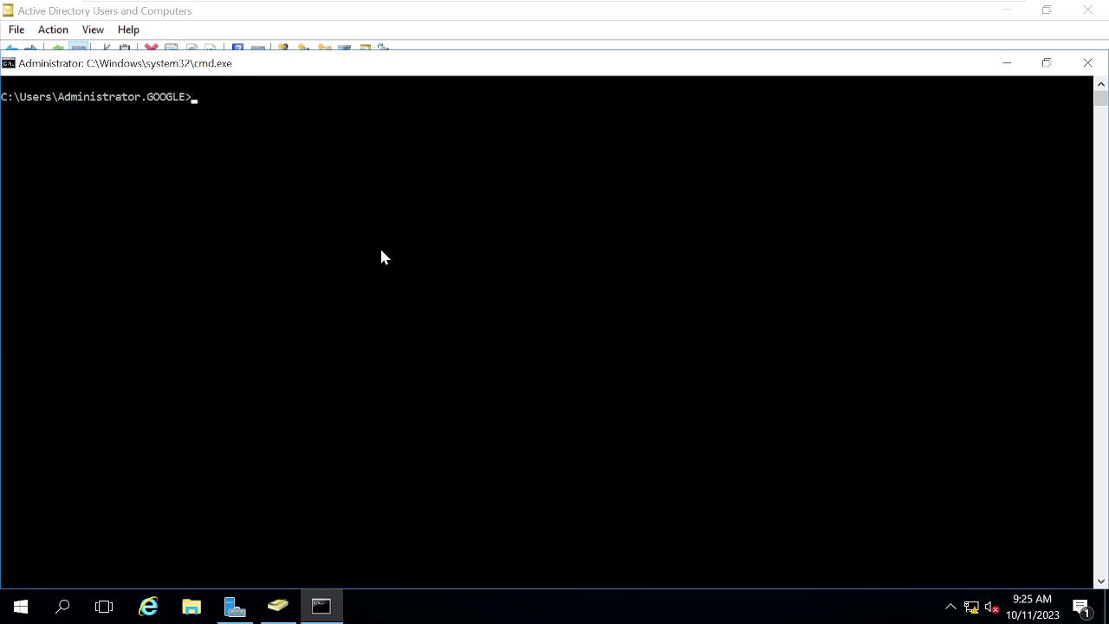
type("netdom  query fsmo")
key("Return")
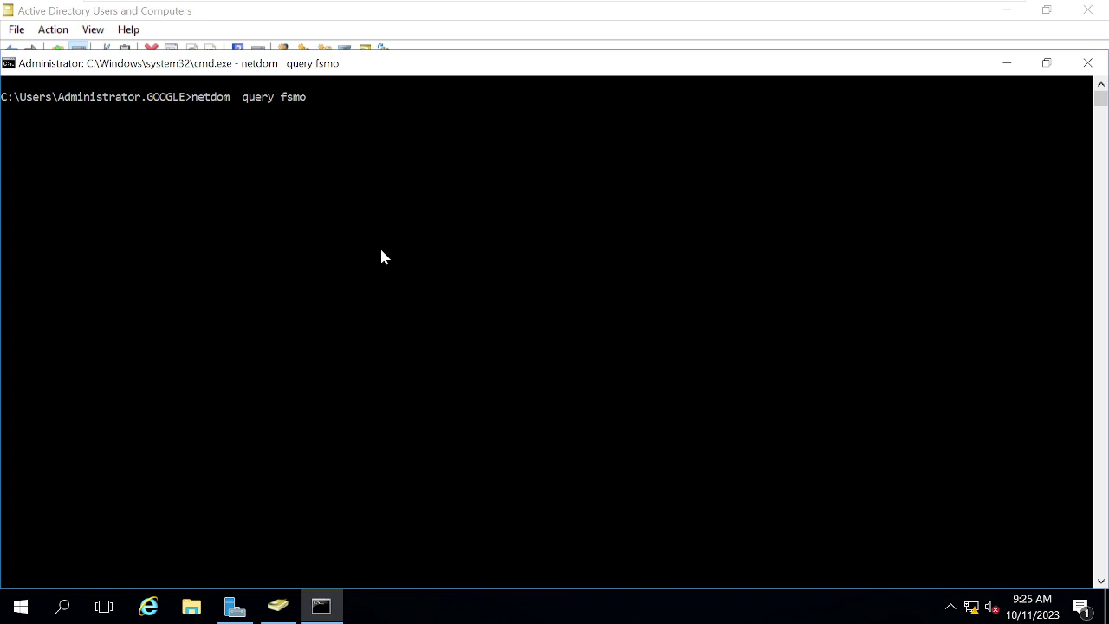
Step: Interrupt and rerun the FSMO query, then clear the screen and recall netdom query fsmo
key("ctrl+c")
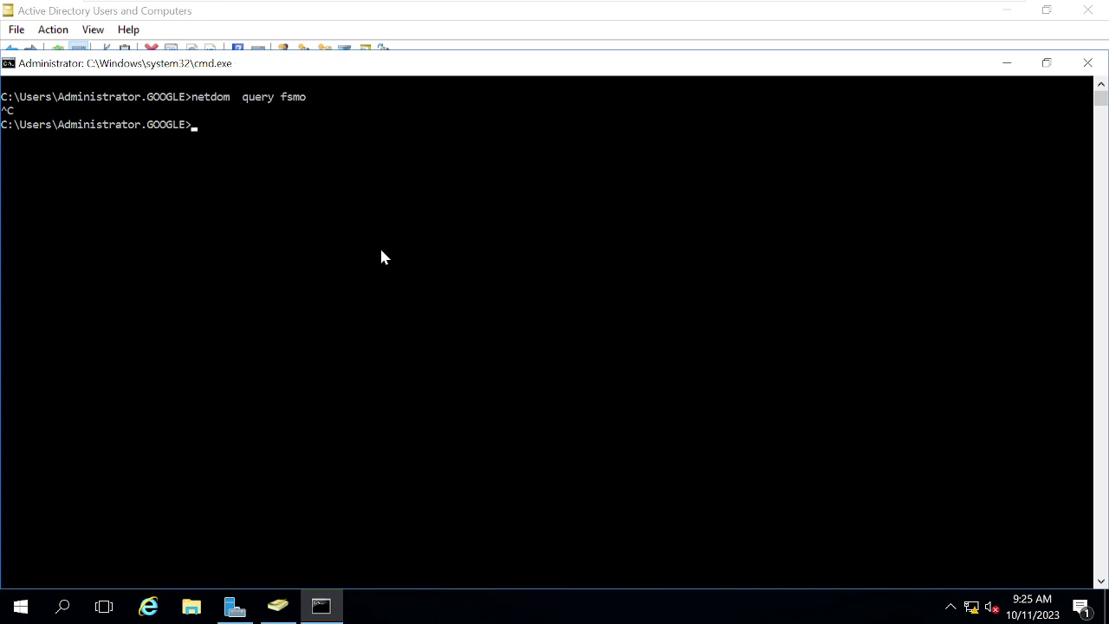
key("Up")
key("Return")
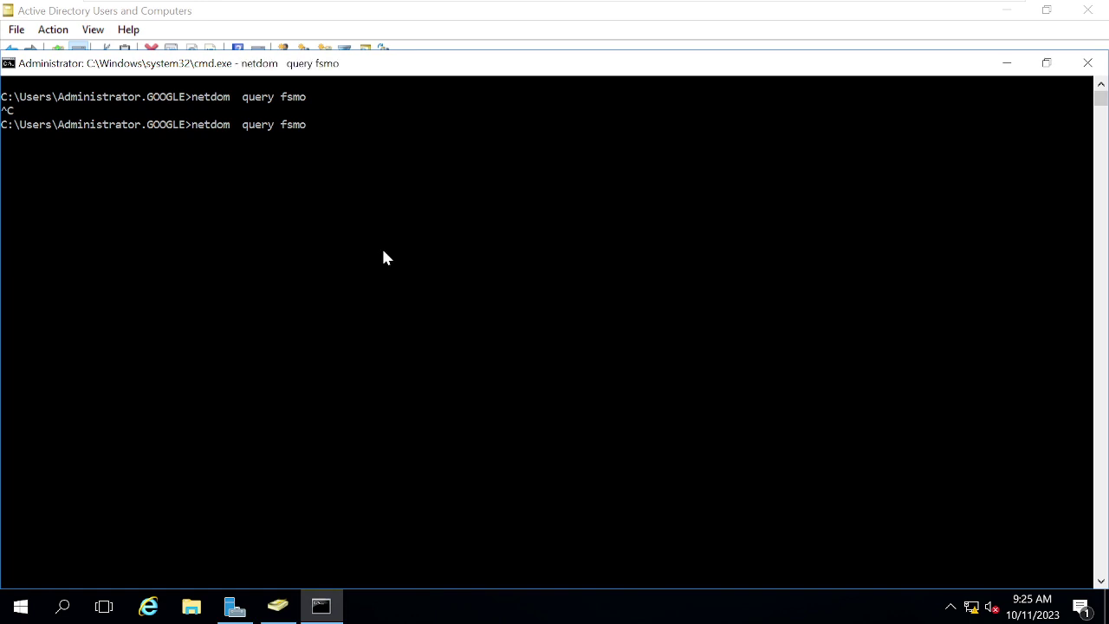
key("ctrl+c")
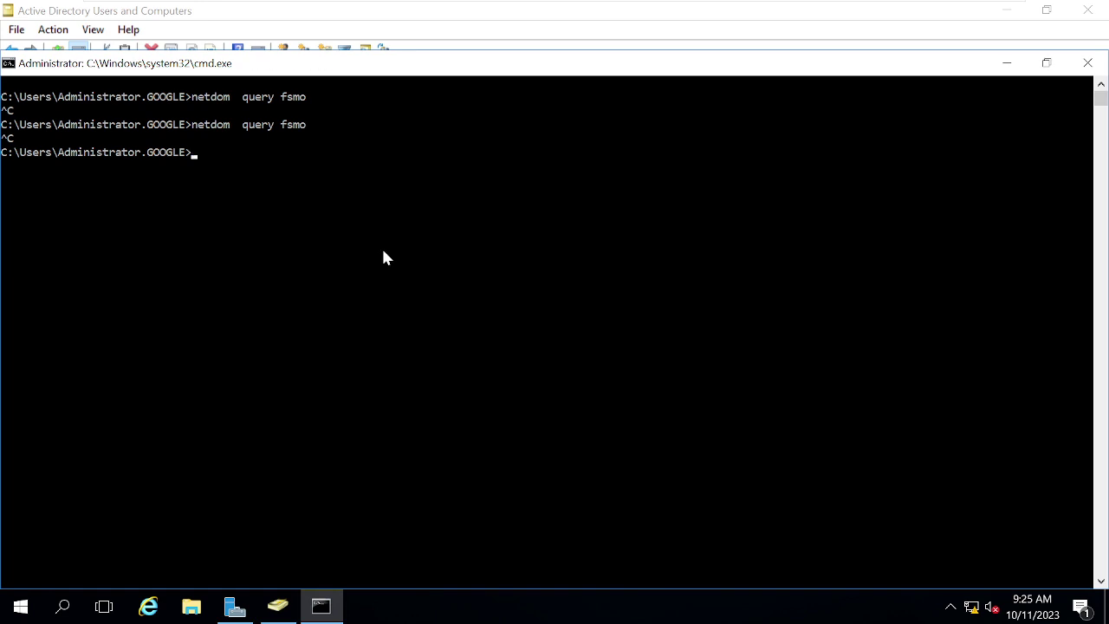
type("cls")
key("Return")
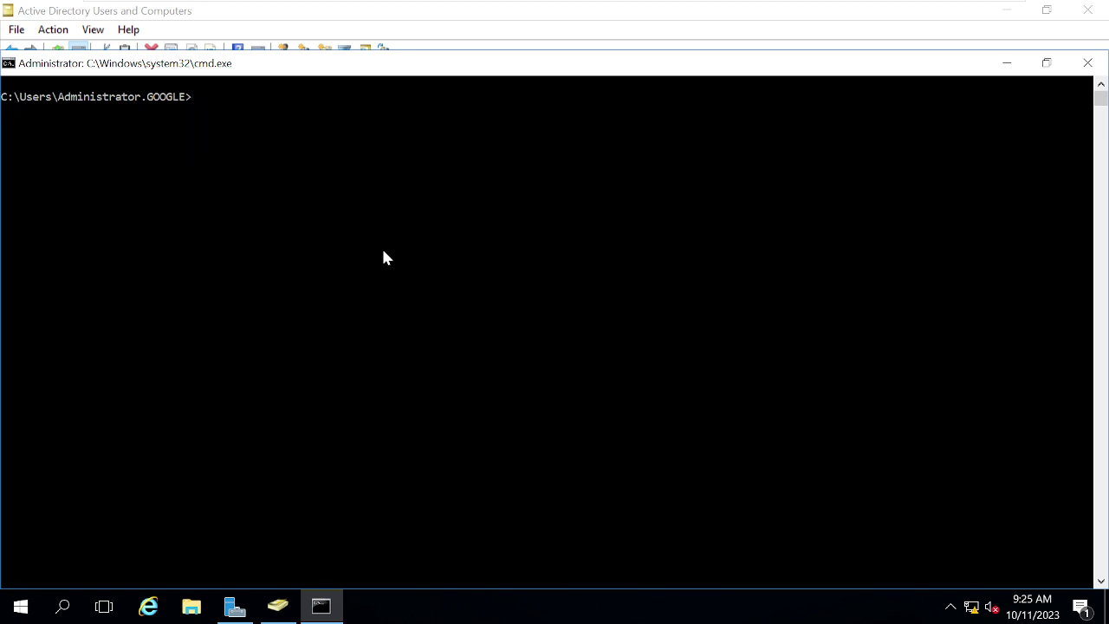
key("Up")
key("Up")
Step: Rerun netdom query fsmo and highlight the five role lines, all held by DC001
key("Return")
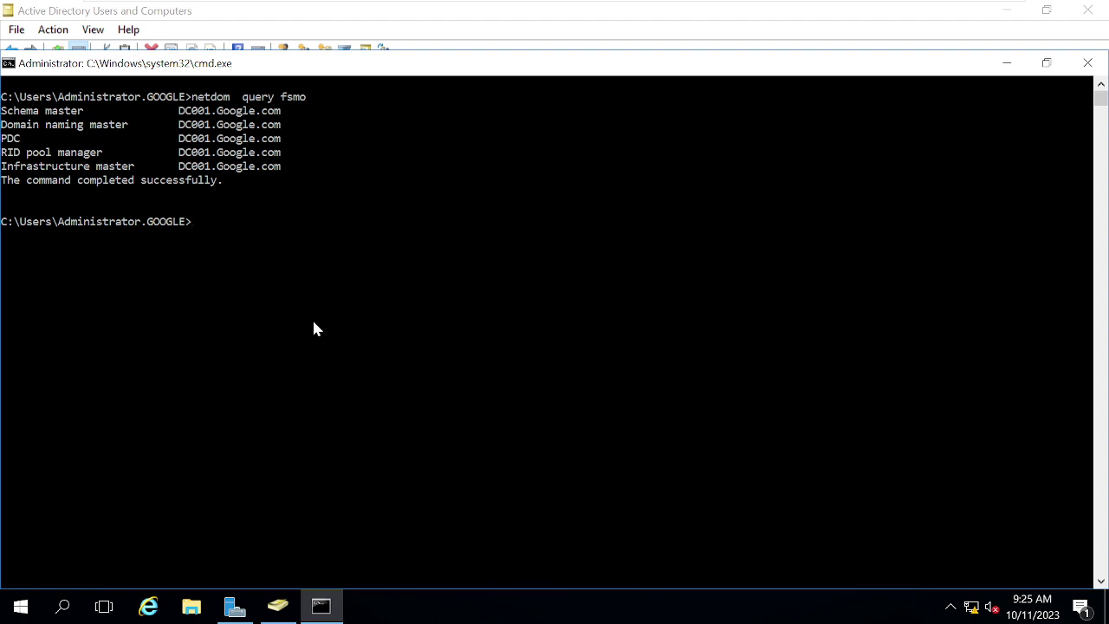
left_click(284, 124)
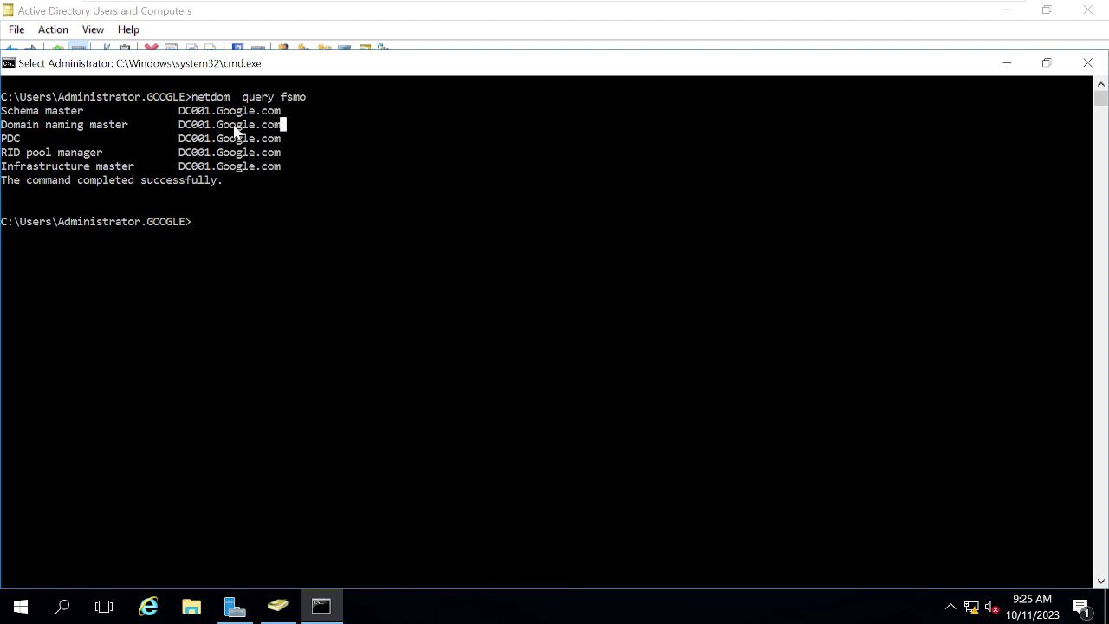
left_click_drag(283, 124, 2, 119)
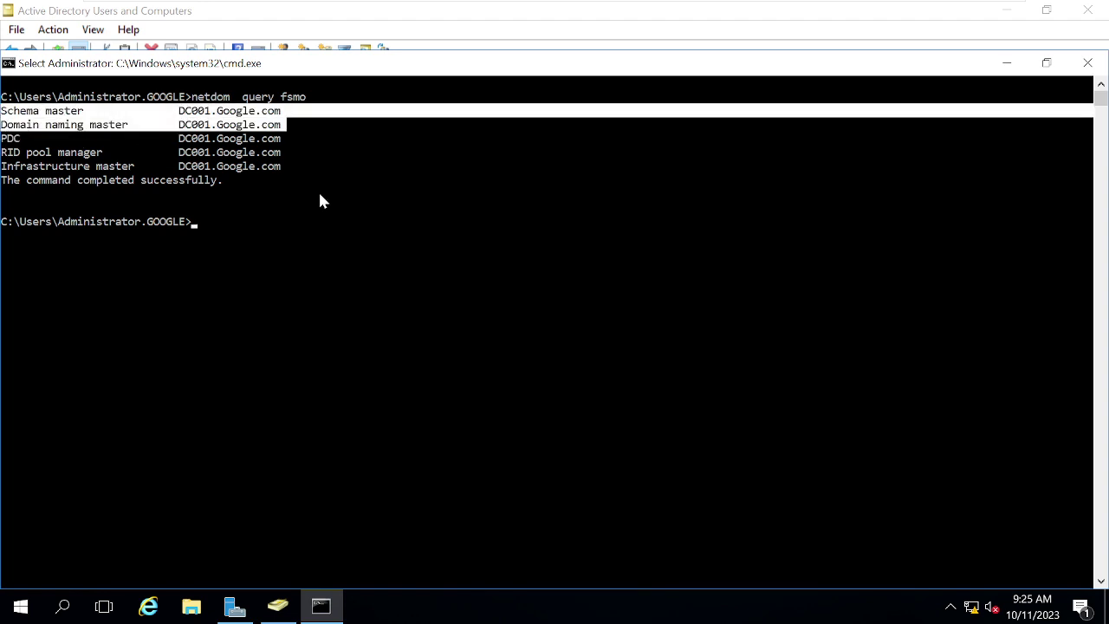
left_click(289, 165)
left_click_drag(201, 170, 3, 144)
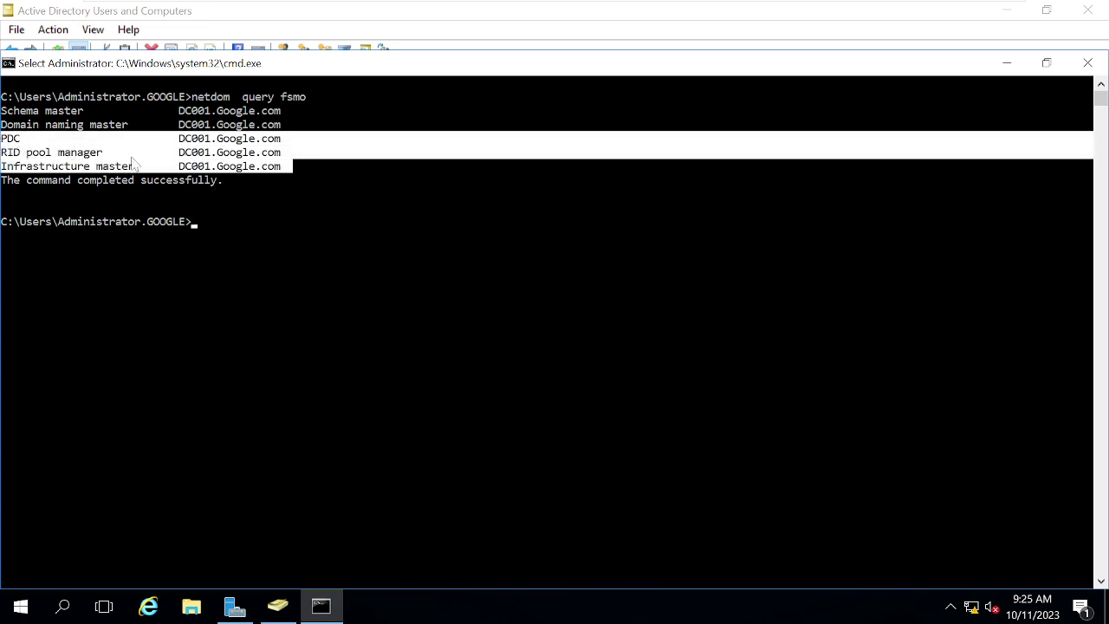
right_click(369, 314)
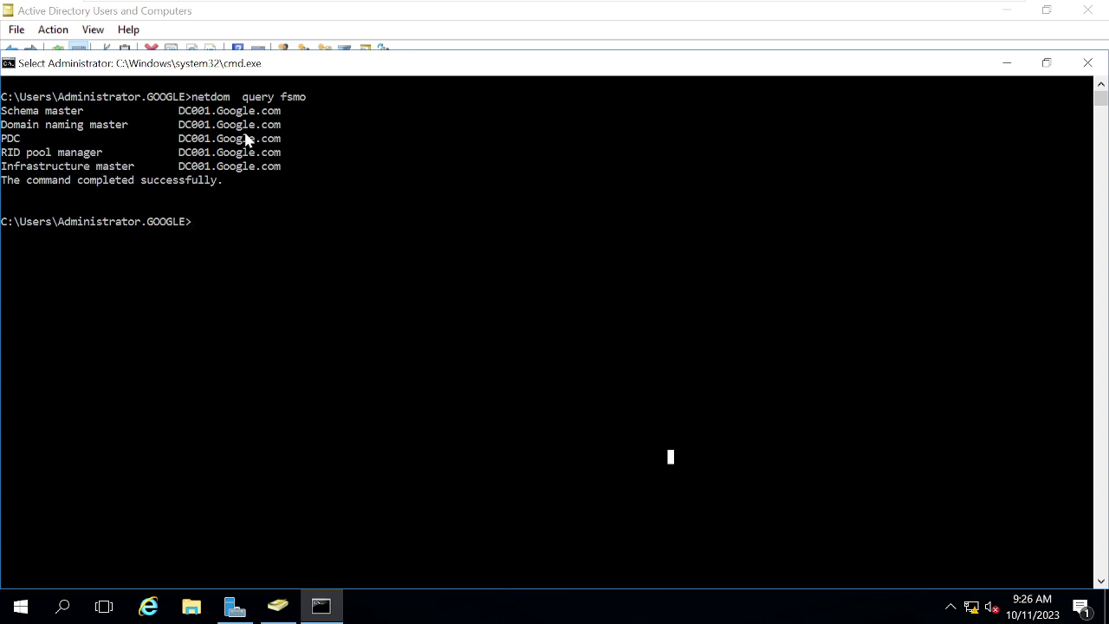
left_click_drag(290, 124, 6, 116)
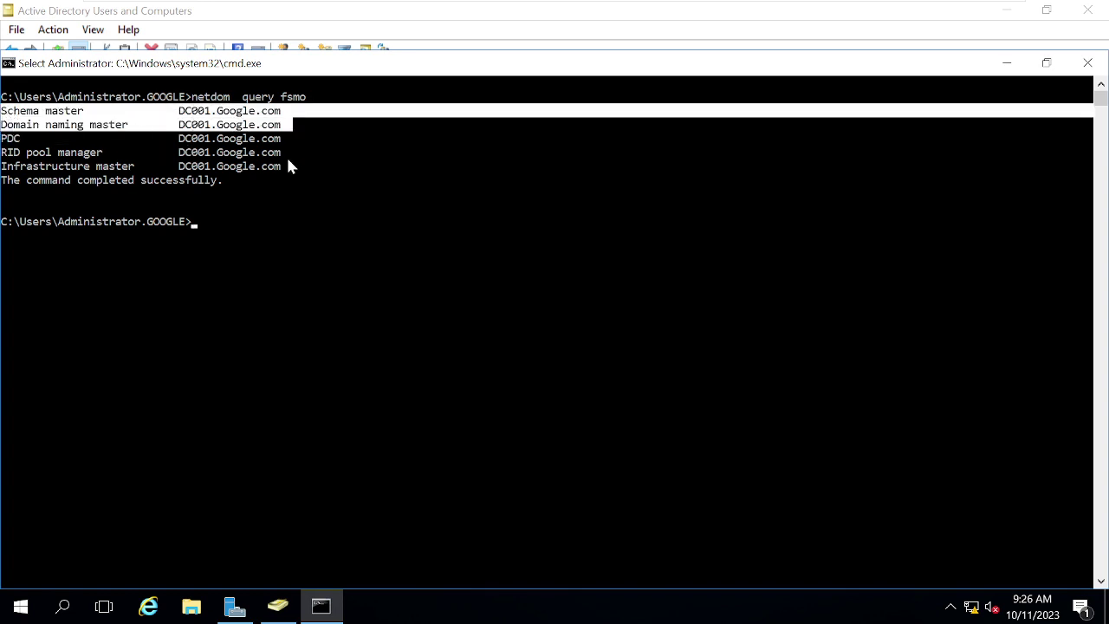
left_click_drag(286, 163, 5, 142)
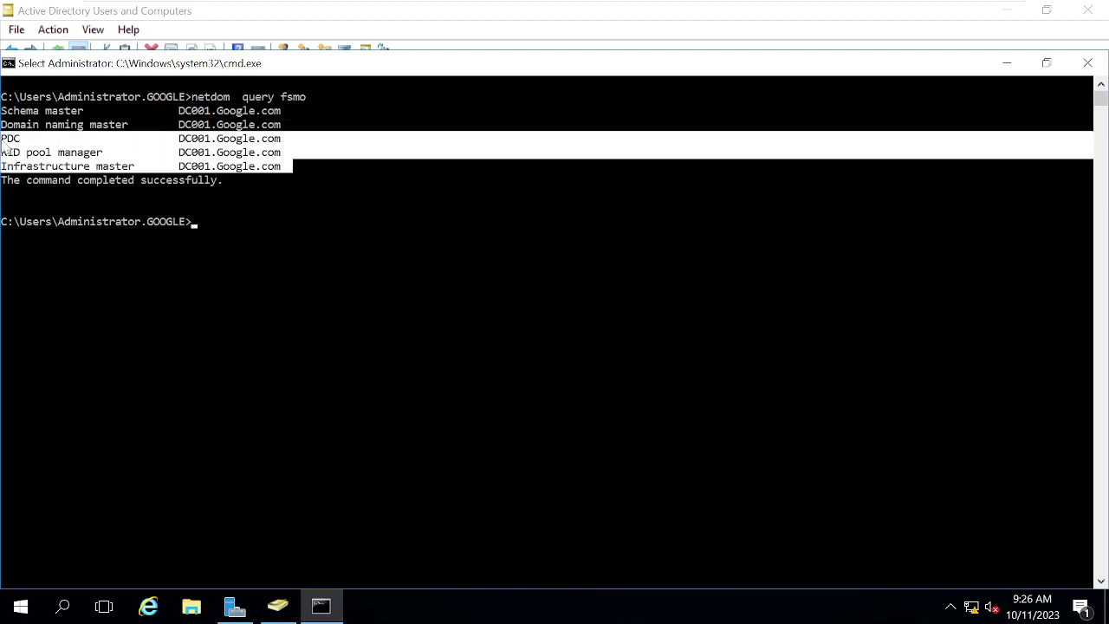
left_click(314, 342)
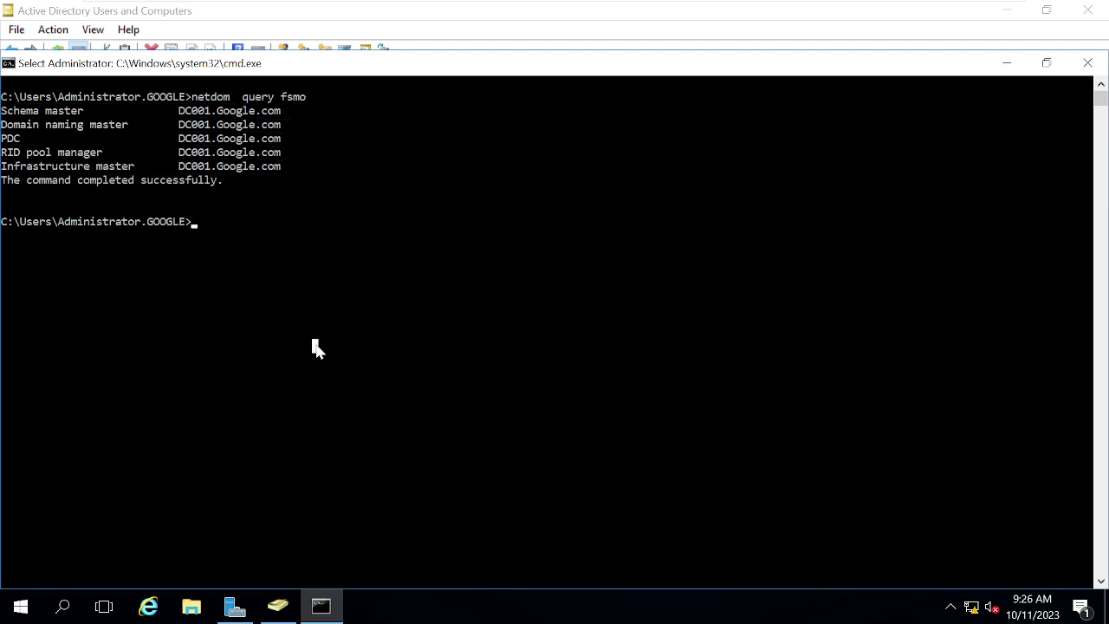
Step: Minimize the Command Prompt and Active Directory Users and Computers windows
left_click(1006, 63)
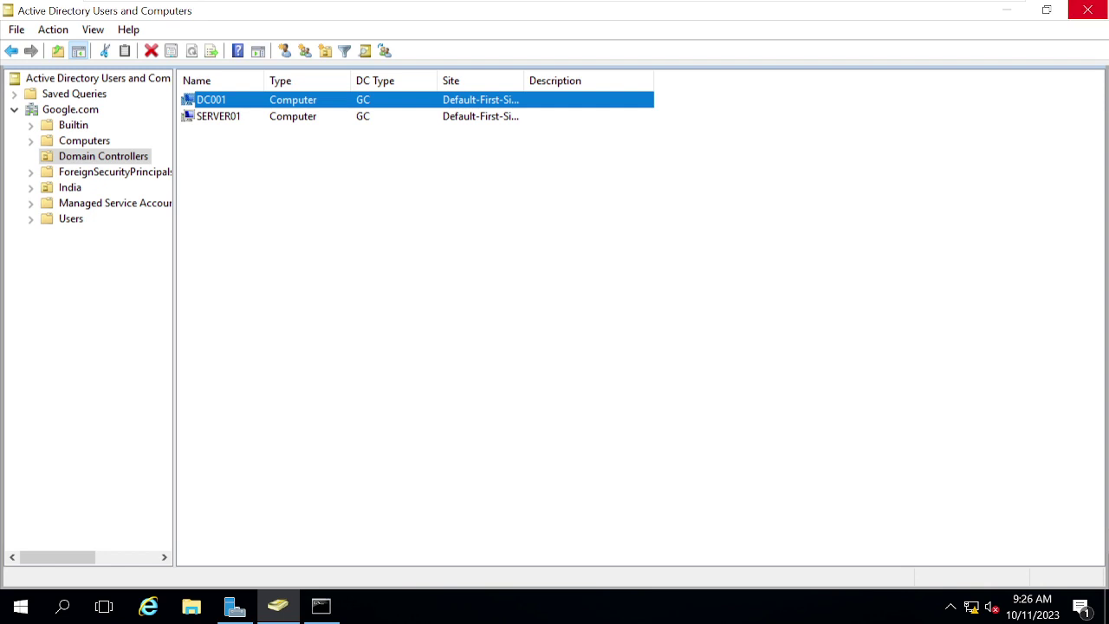
left_click(1010, 15)
mouse_move(561, 7)
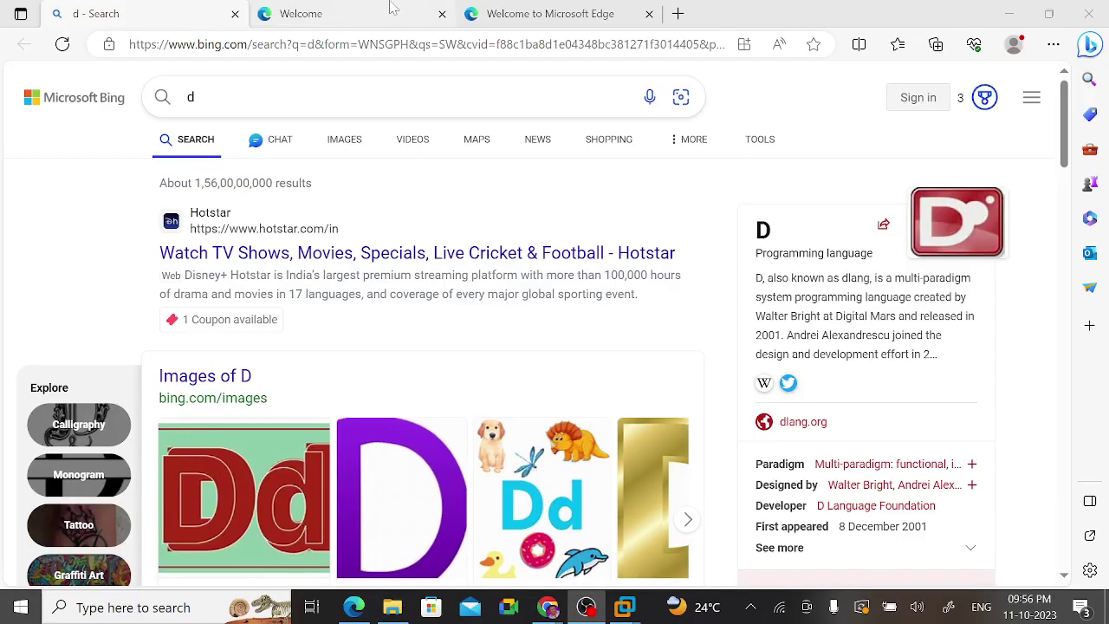
Step: Minimize Edge and bring the VMware Workstation console back to full screen
left_click(547, 606)
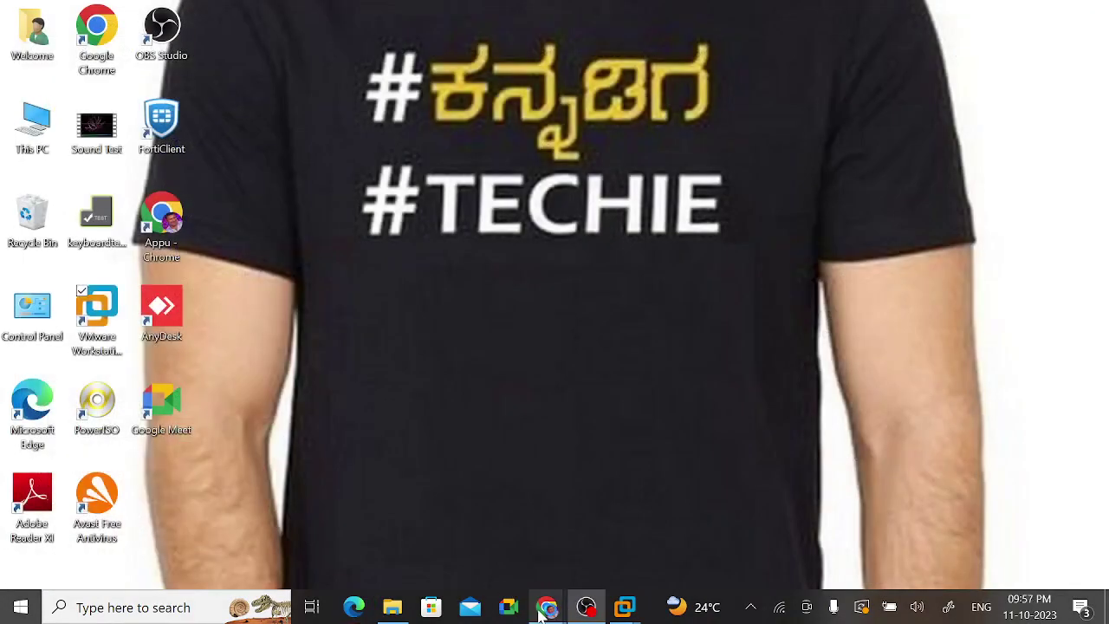
mouse_move(589, 613)
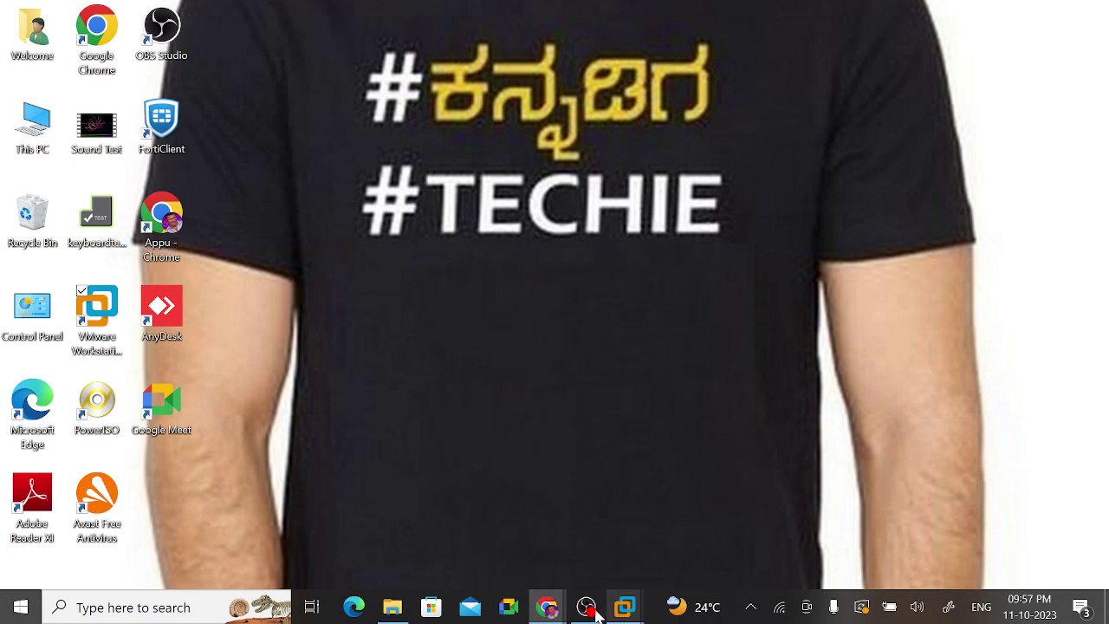
mouse_move(588, 612)
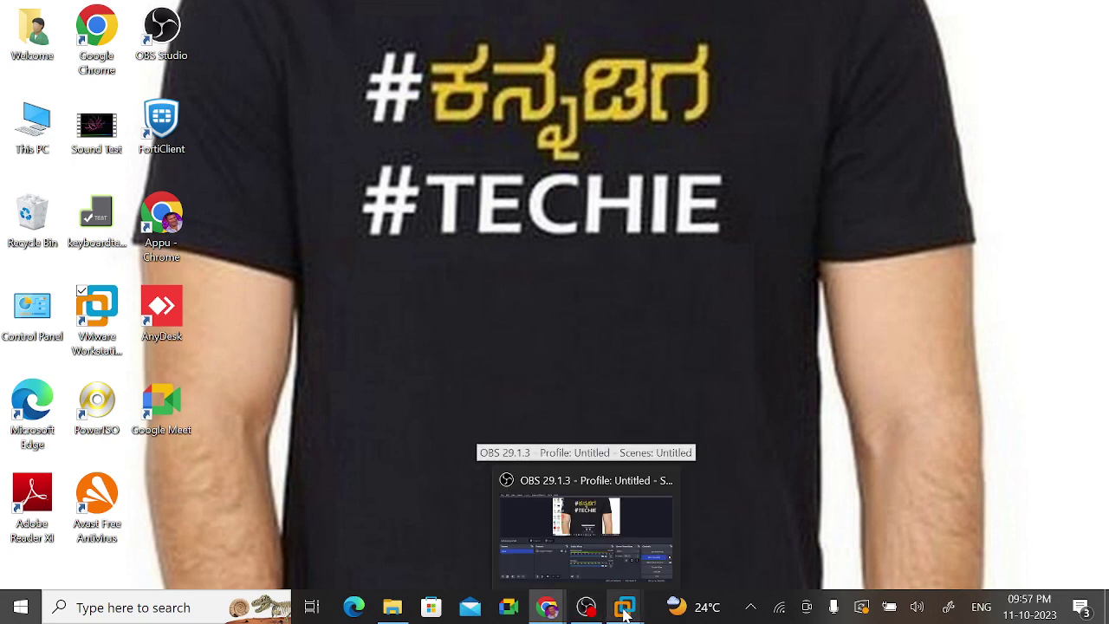
mouse_move(624, 607)
left_click(540, 507)
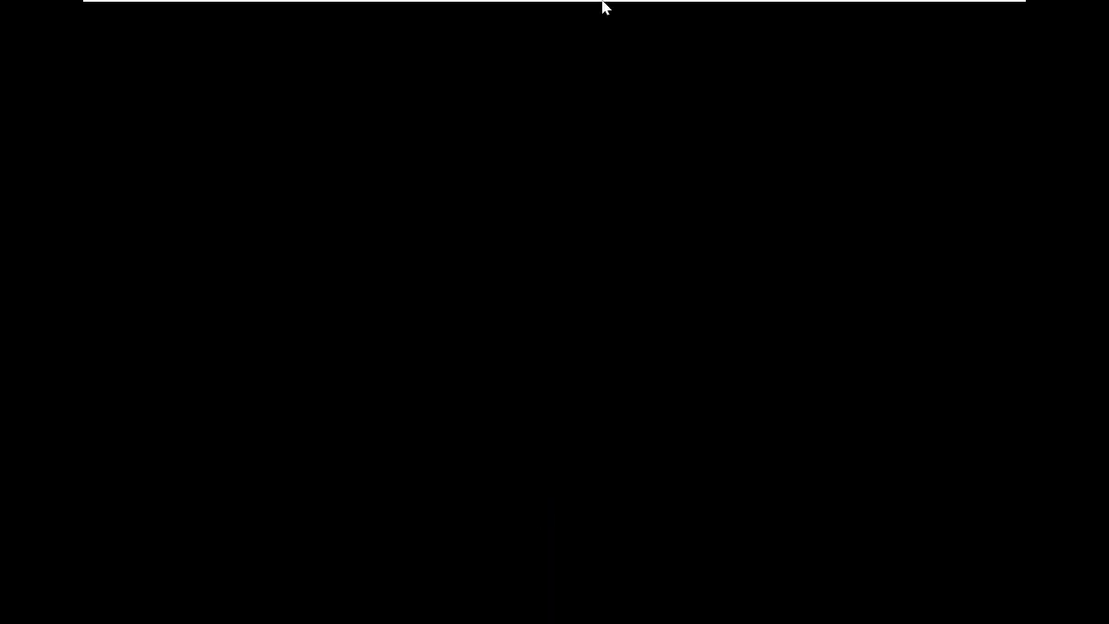
Step: On Server01, bring the Command Prompt forward and dismiss the monitor-layout error
mouse_move(601, 4)
left_click(845, 15)
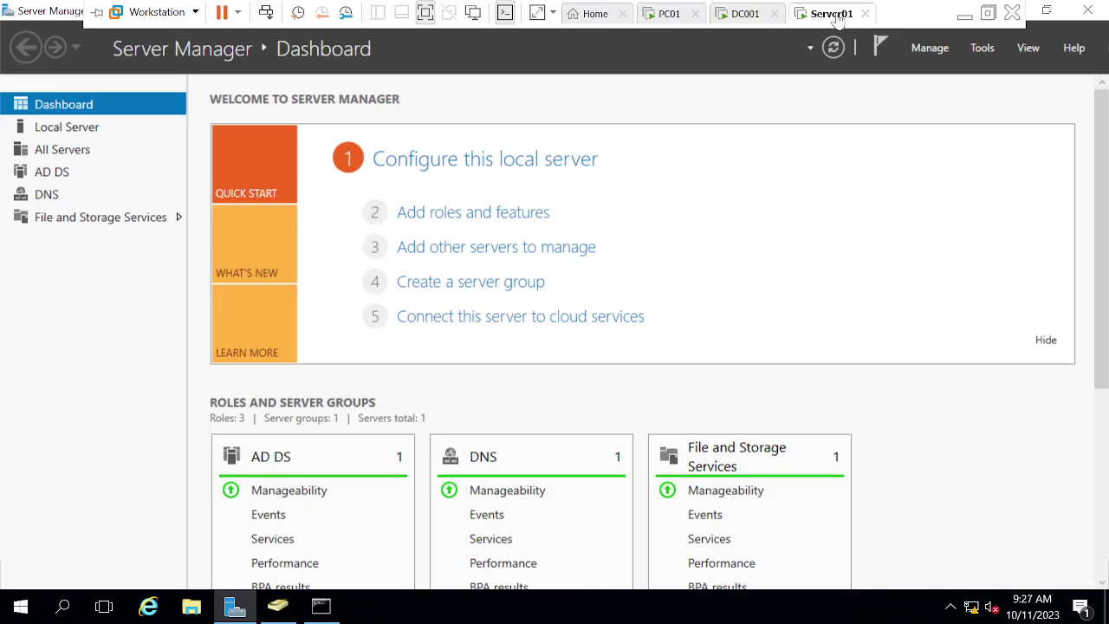
left_click(323, 612)
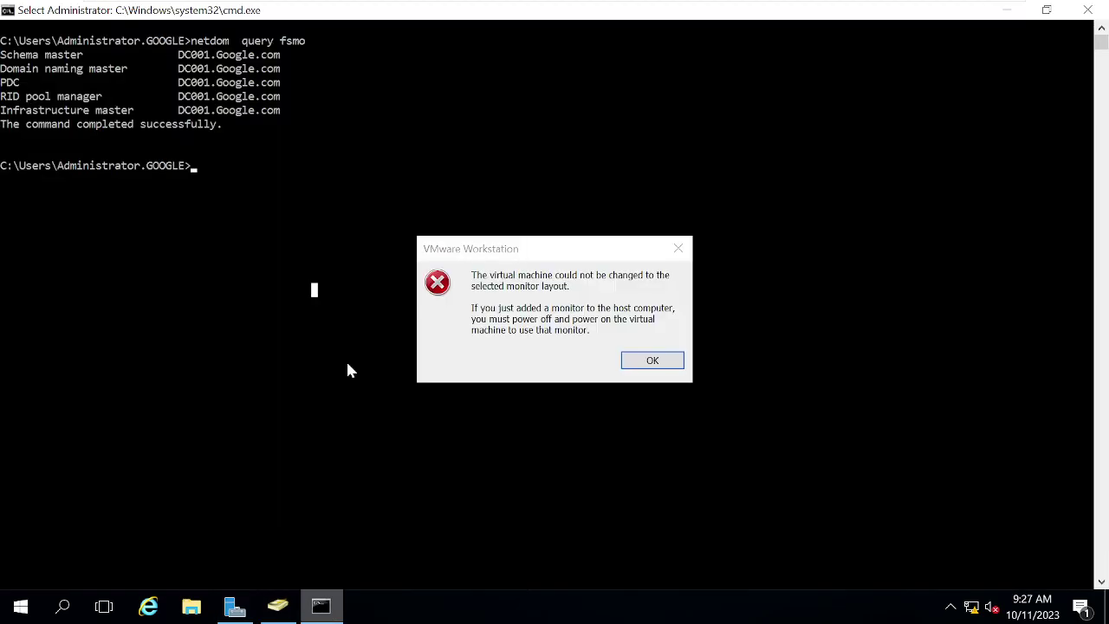
left_click(653, 361)
Step: Highlight the netdom output showing Schema, Domain naming and PDC roles held by DC001
mouse_move(743, 7)
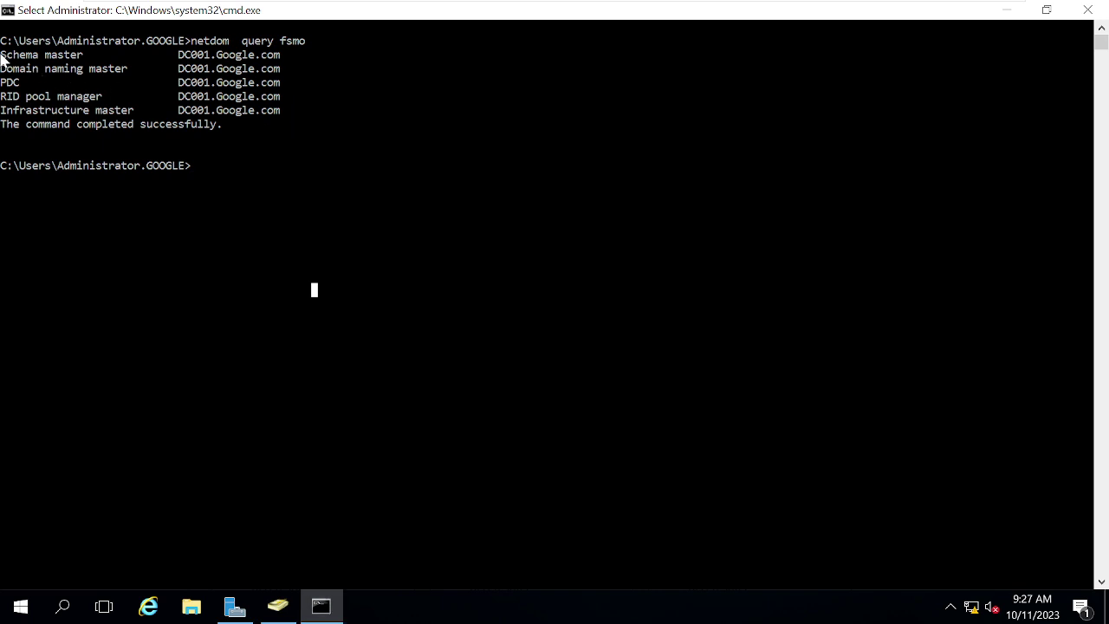
left_click_drag(3, 55, 108, 110)
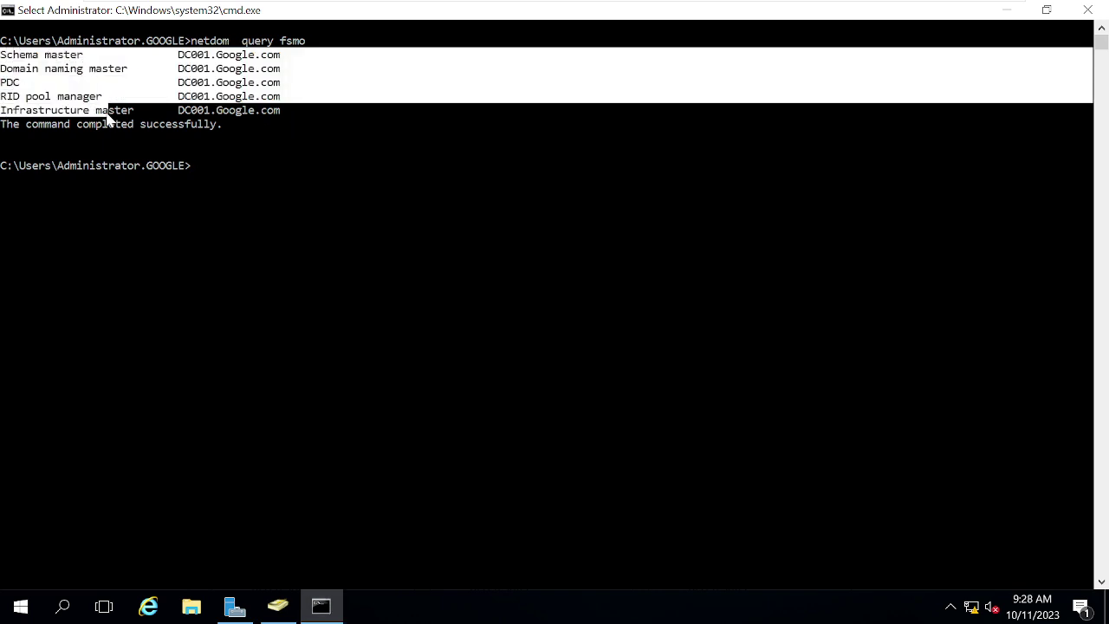
left_click(231, 56)
left_click_drag(231, 57, 243, 84)
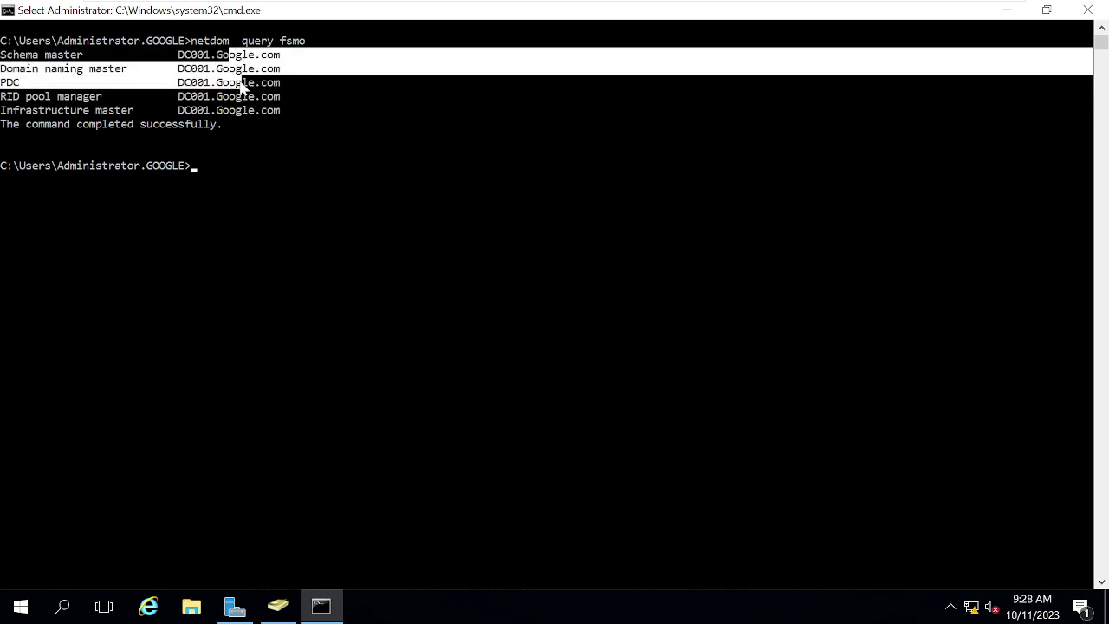
left_click(356, 232)
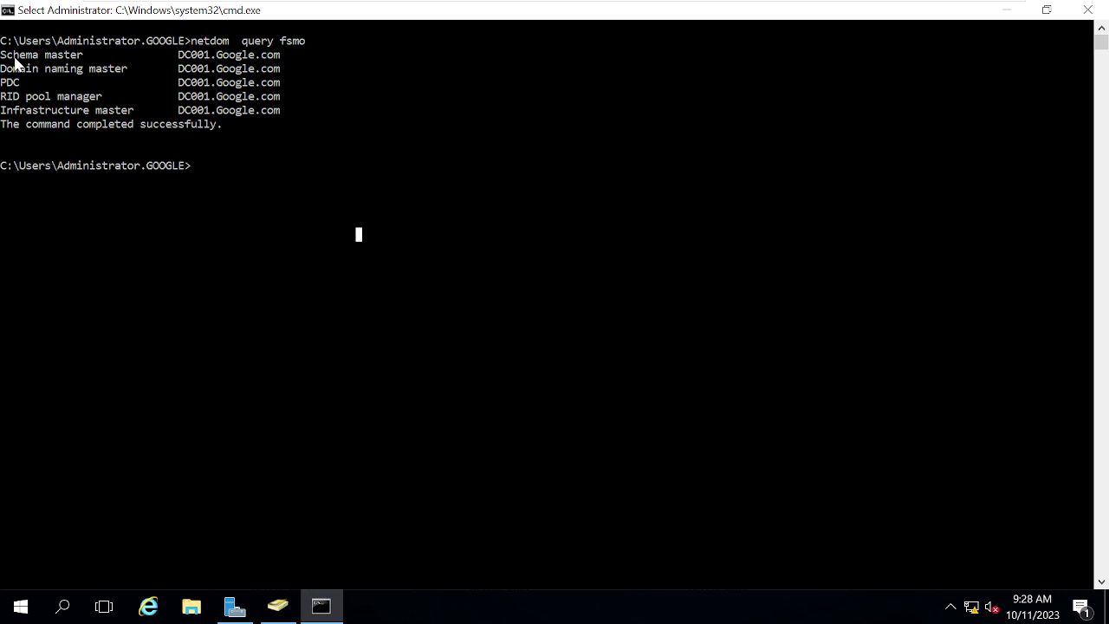
left_click(362, 288)
Step: Run hostname in the Command Prompt and highlight the Server01 result
mouse_move(538, 5)
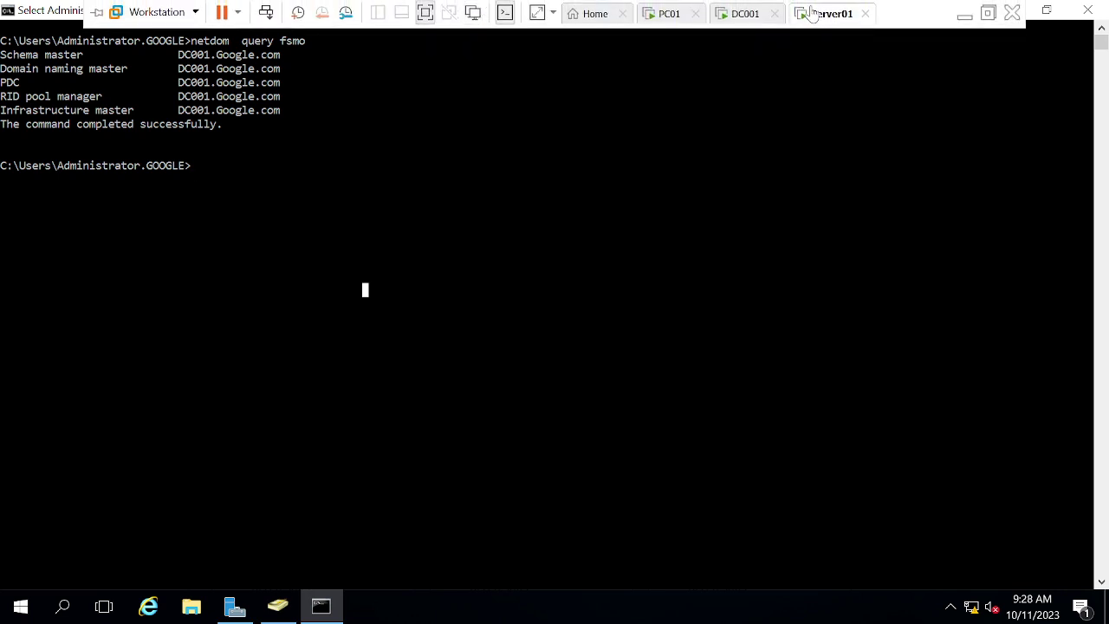
left_click(360, 264)
type("hostn")
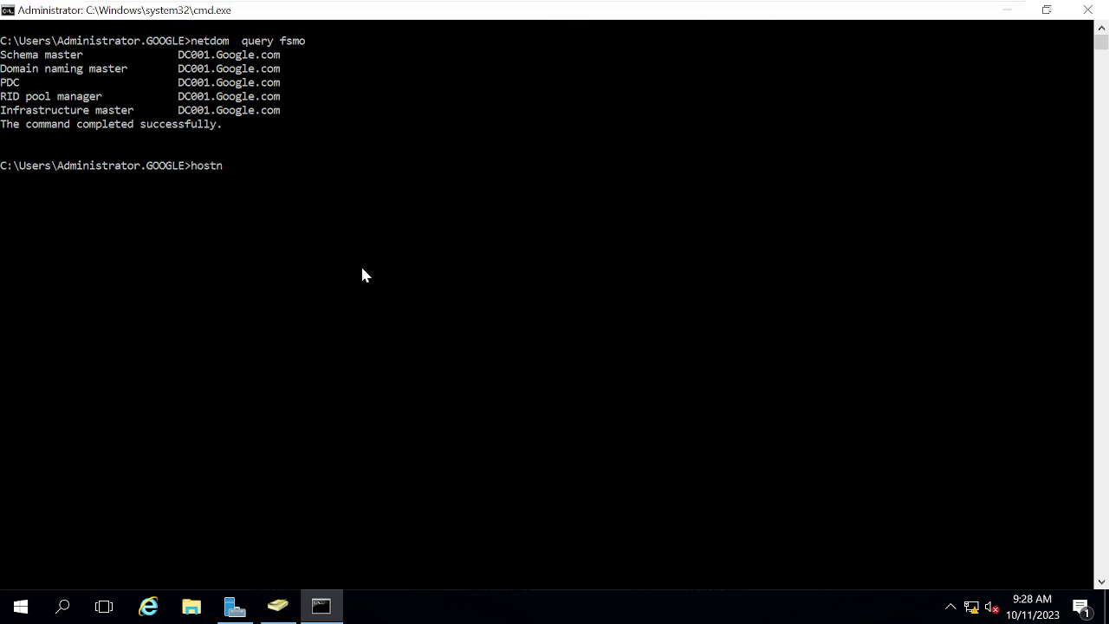
type("ame")
key("Return")
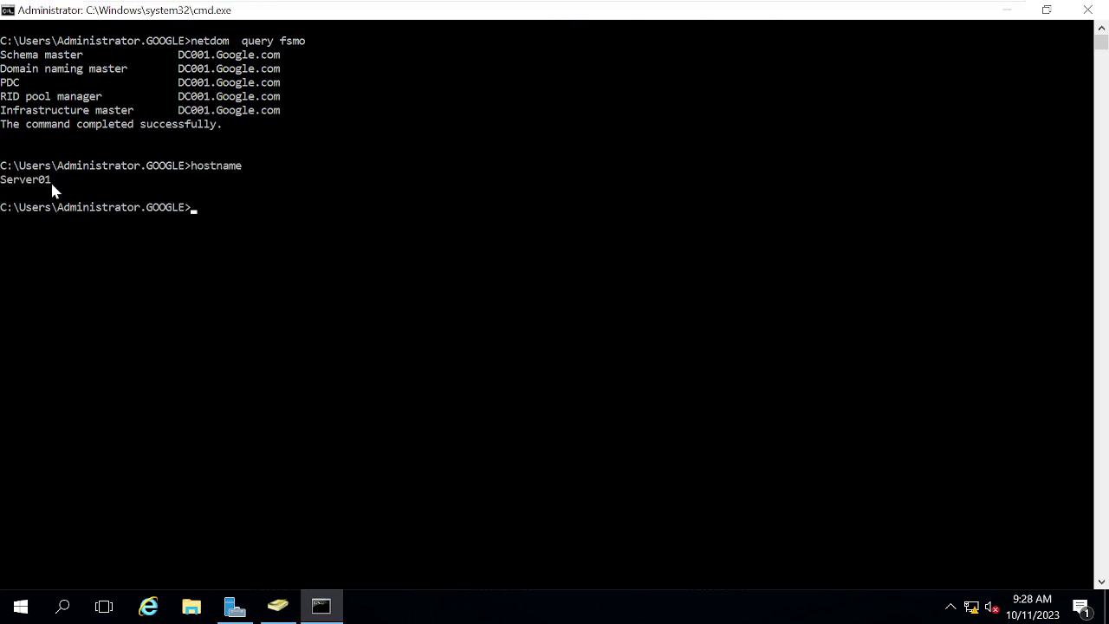
left_click_drag(52, 181, 8, 186)
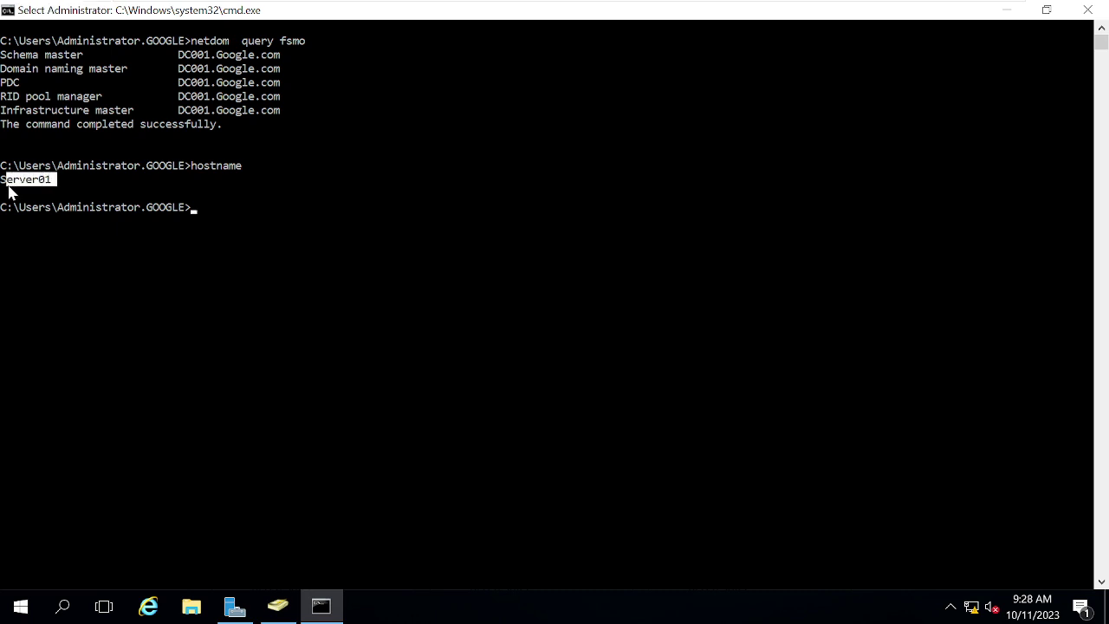
left_click(60, 181)
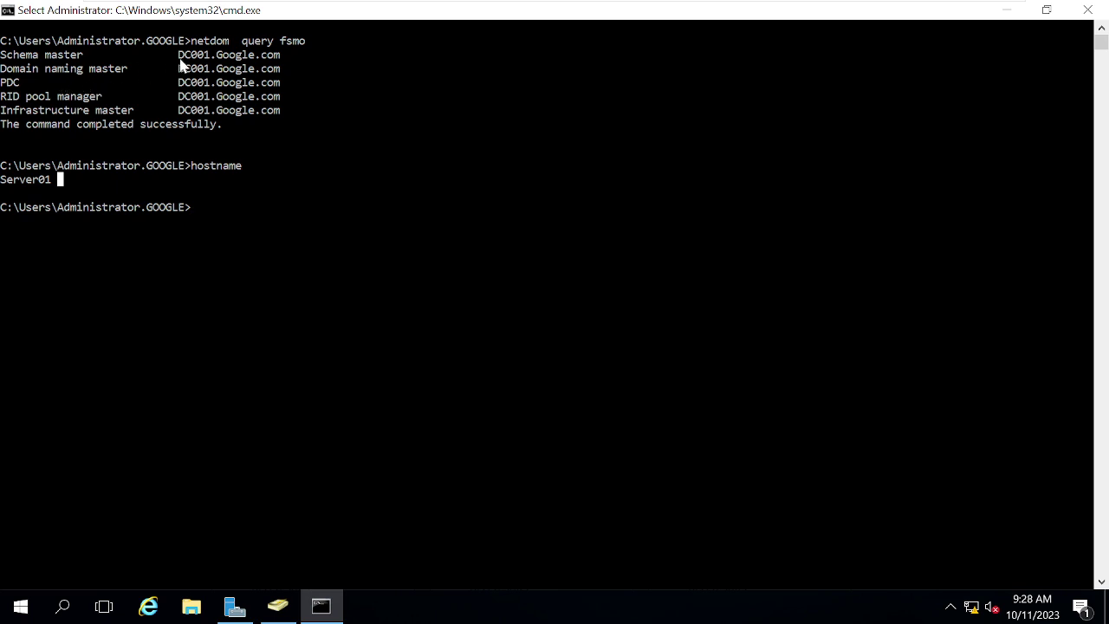
Step: Highlight the PDC, RID and Infrastructure role lines in the FSMO output
left_click(314, 166)
left_click_drag(289, 110, 4, 82)
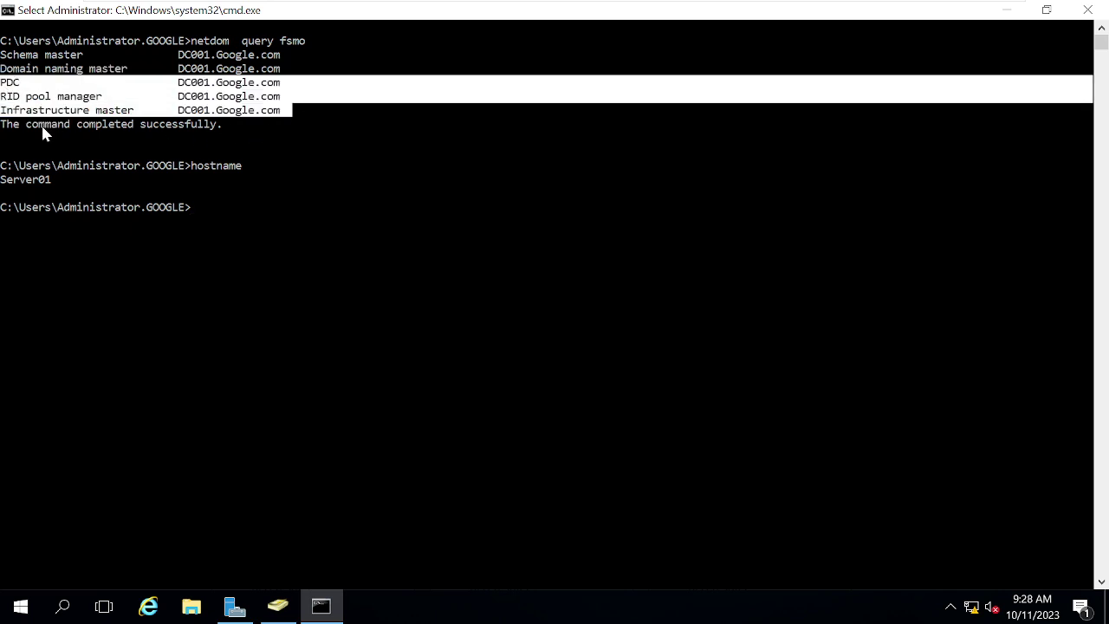
left_click(48, 180)
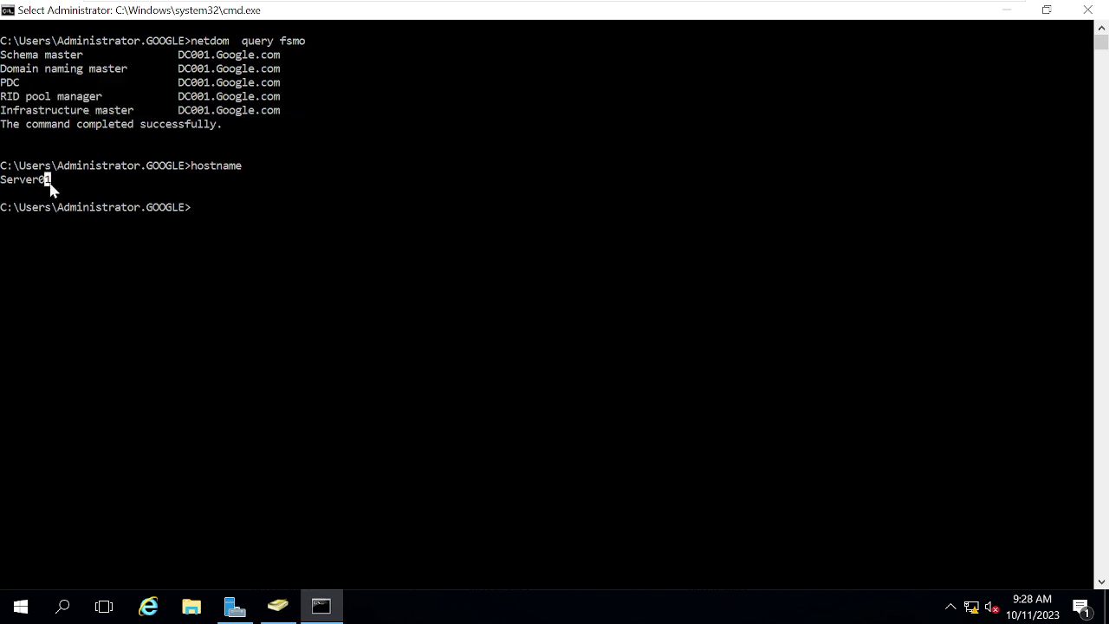
mouse_move(398, 7)
mouse_move(536, 7)
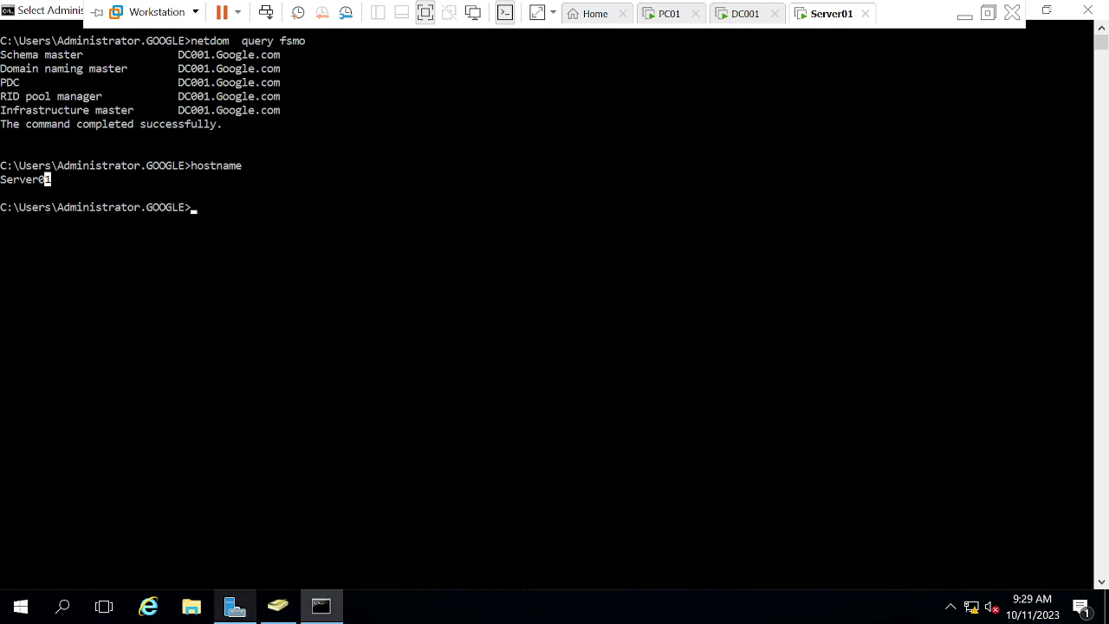
Step: Open Active Directory Users and Computers maximized, expand Google.com and show its right-click actions
left_click(235, 607)
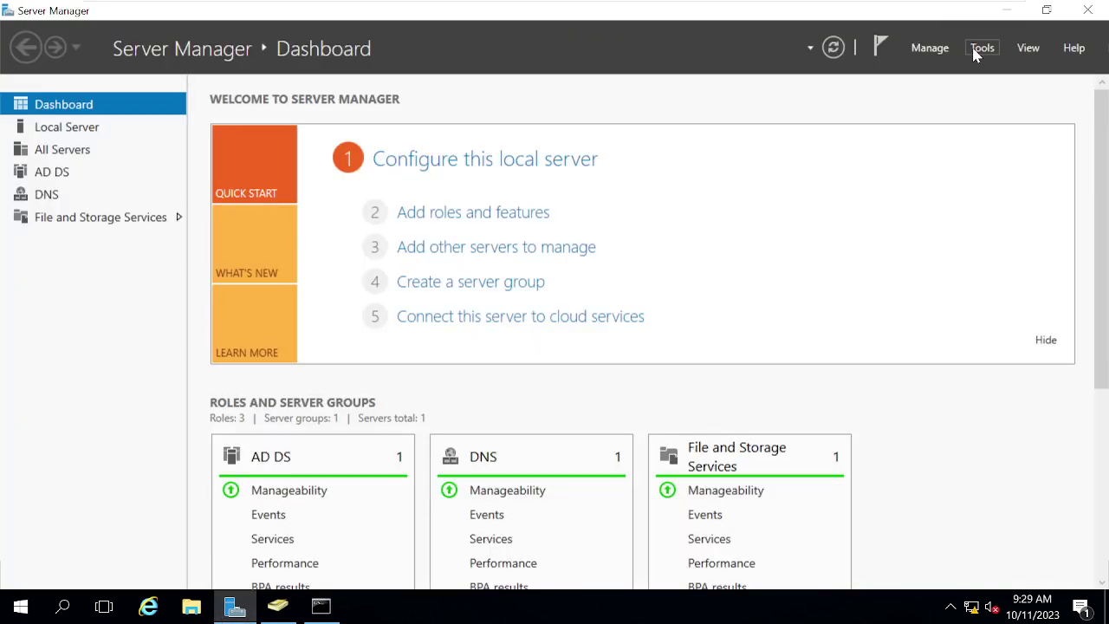
left_click(980, 48)
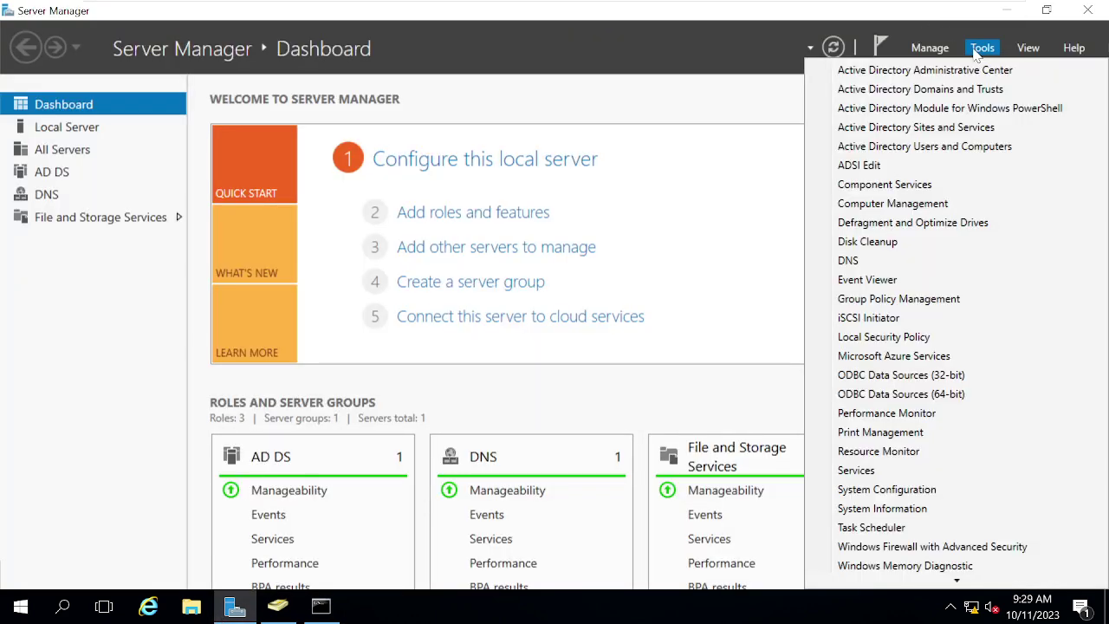
left_click(904, 148)
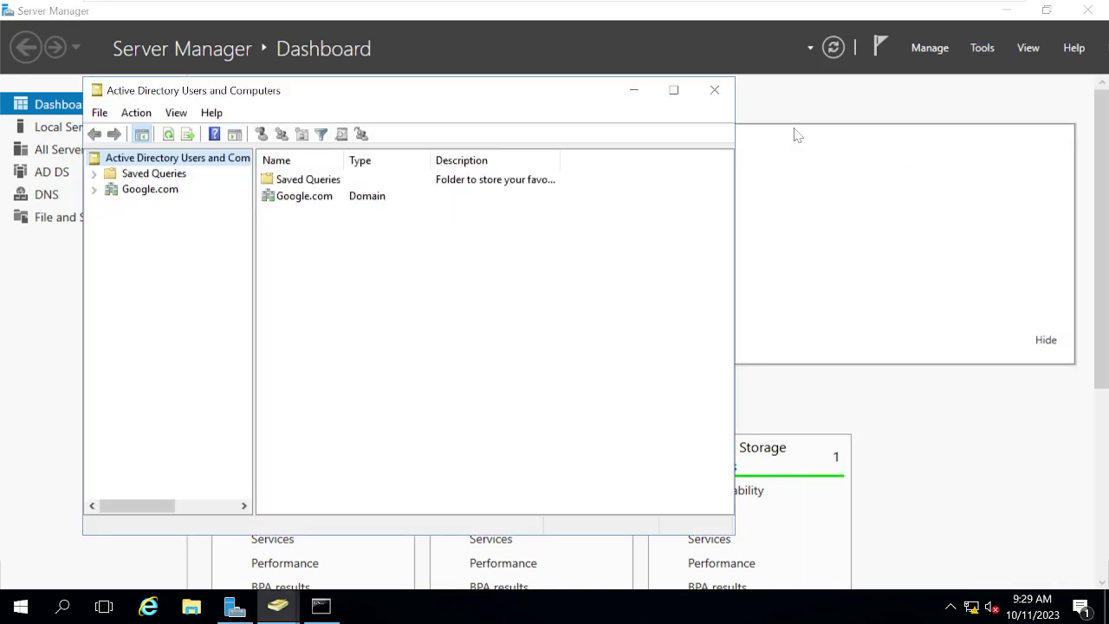
left_click(673, 90)
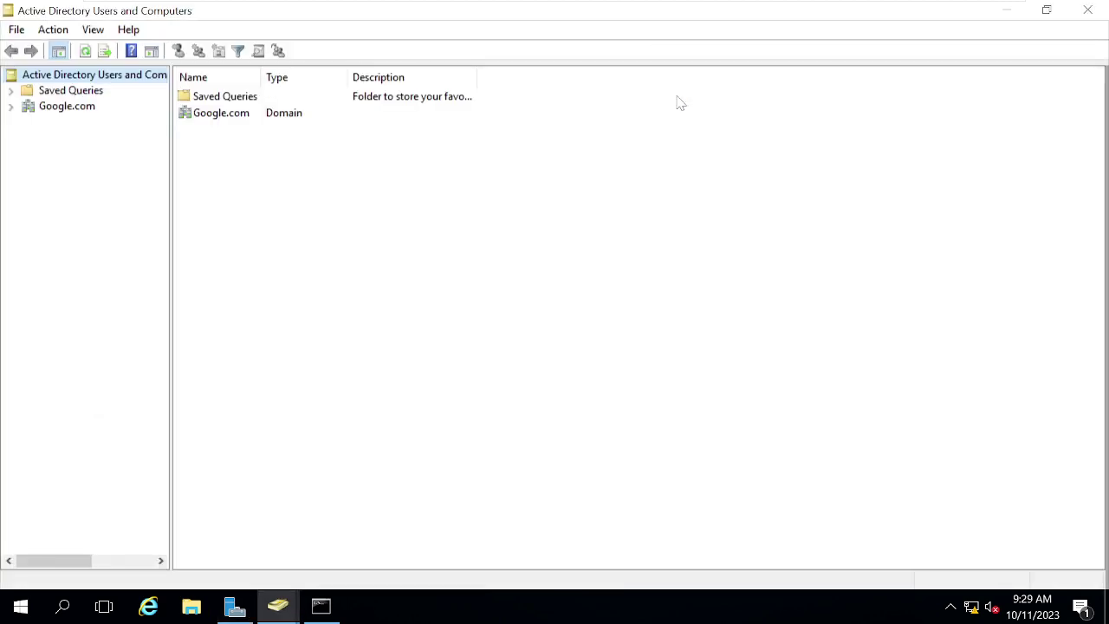
left_click(11, 107)
left_click(61, 107)
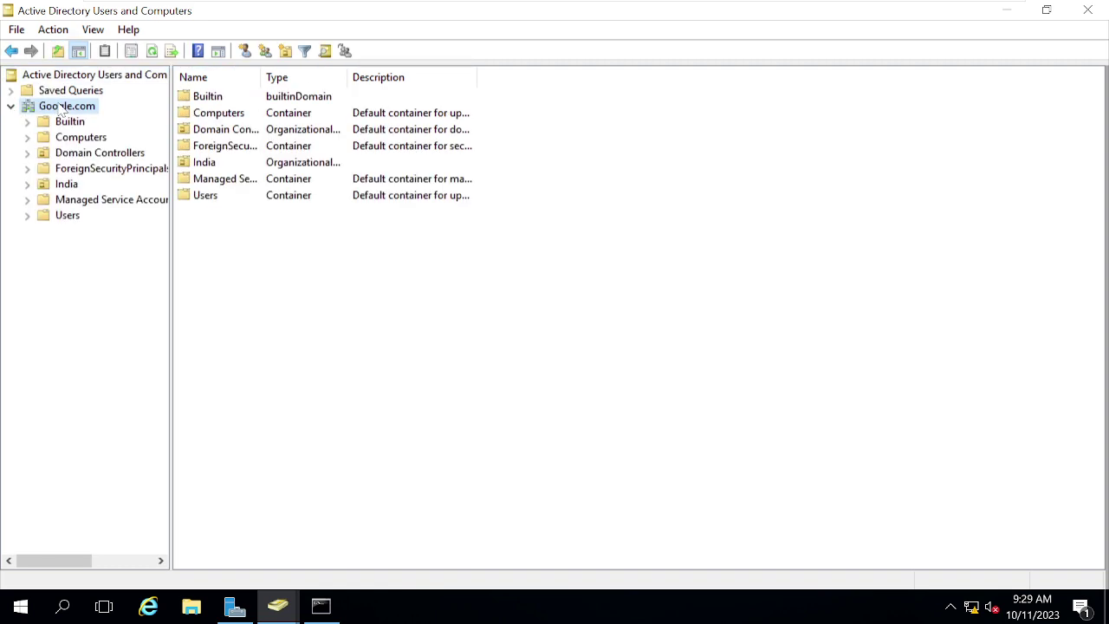
right_click(61, 107)
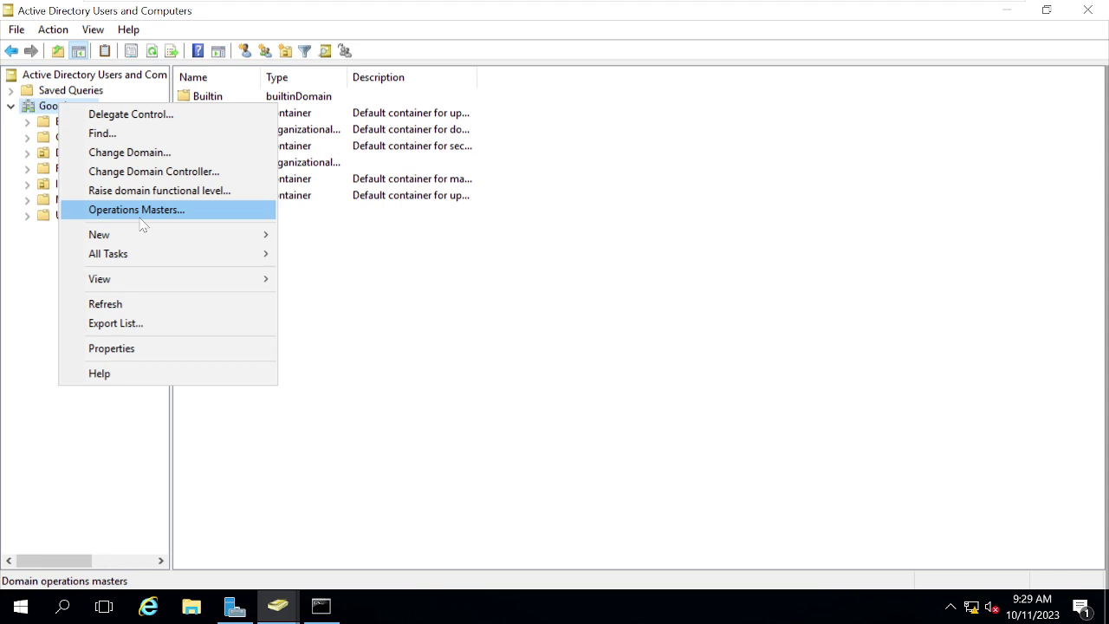
left_click(139, 209)
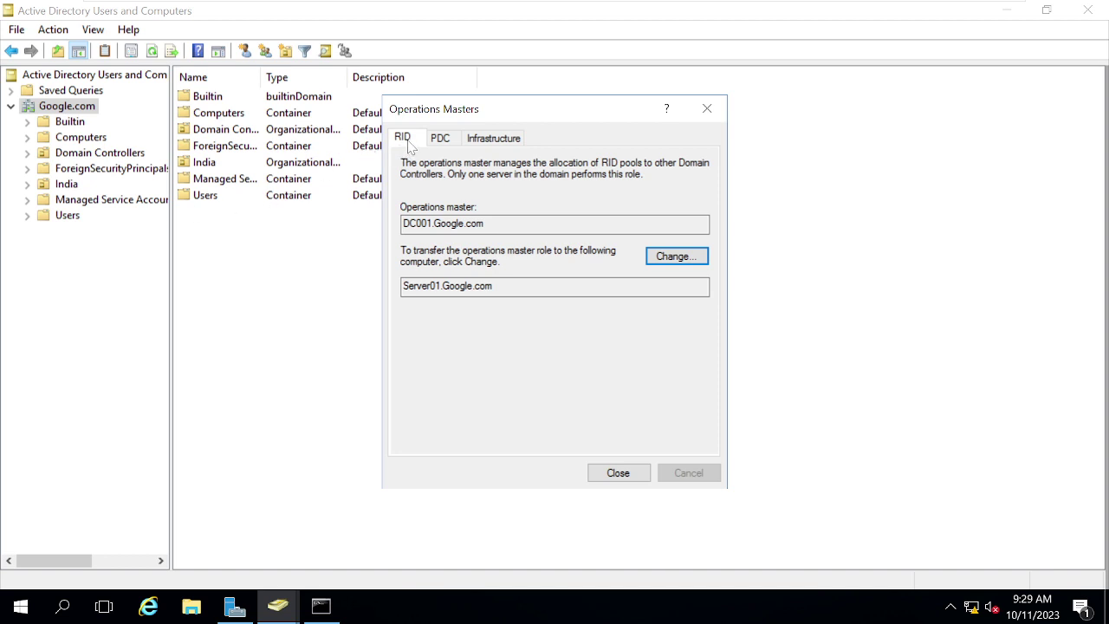
left_click(442, 140)
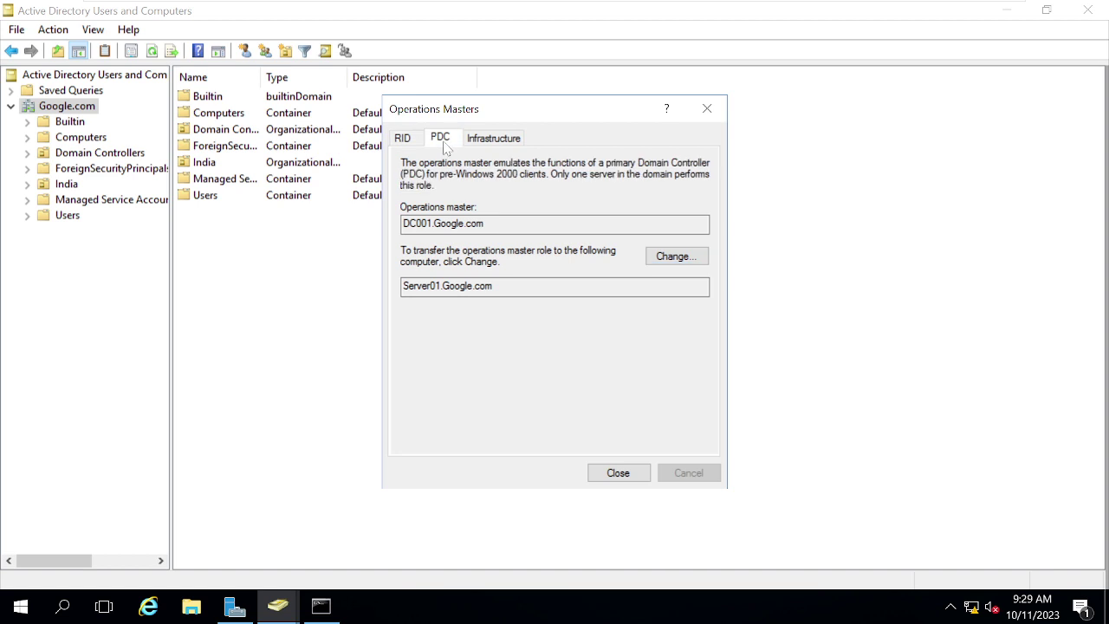
left_click(488, 144)
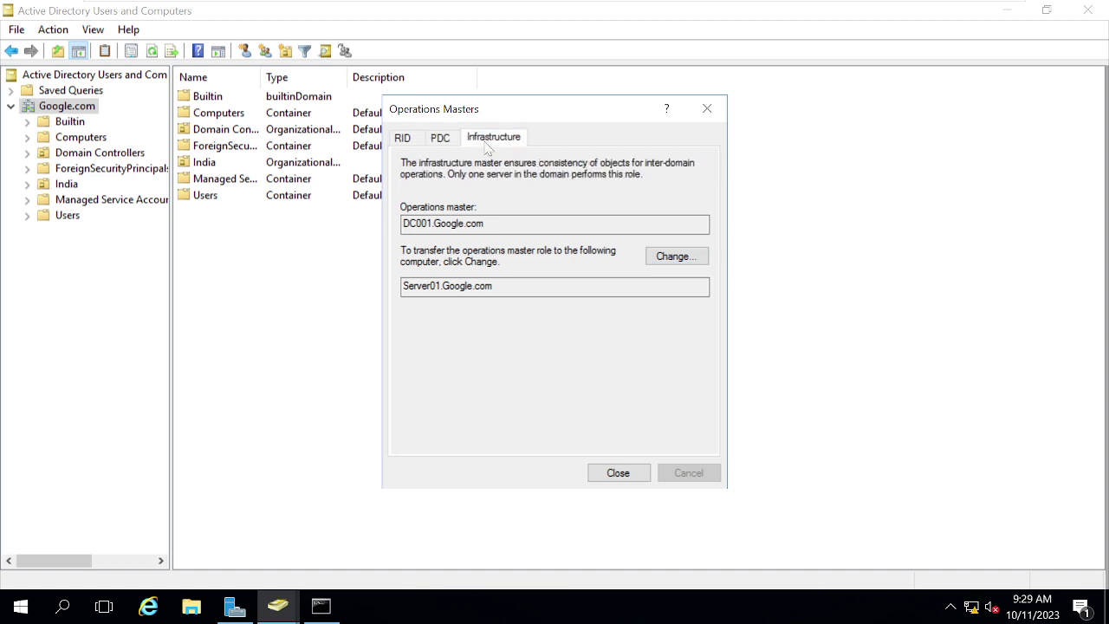
left_click(402, 142)
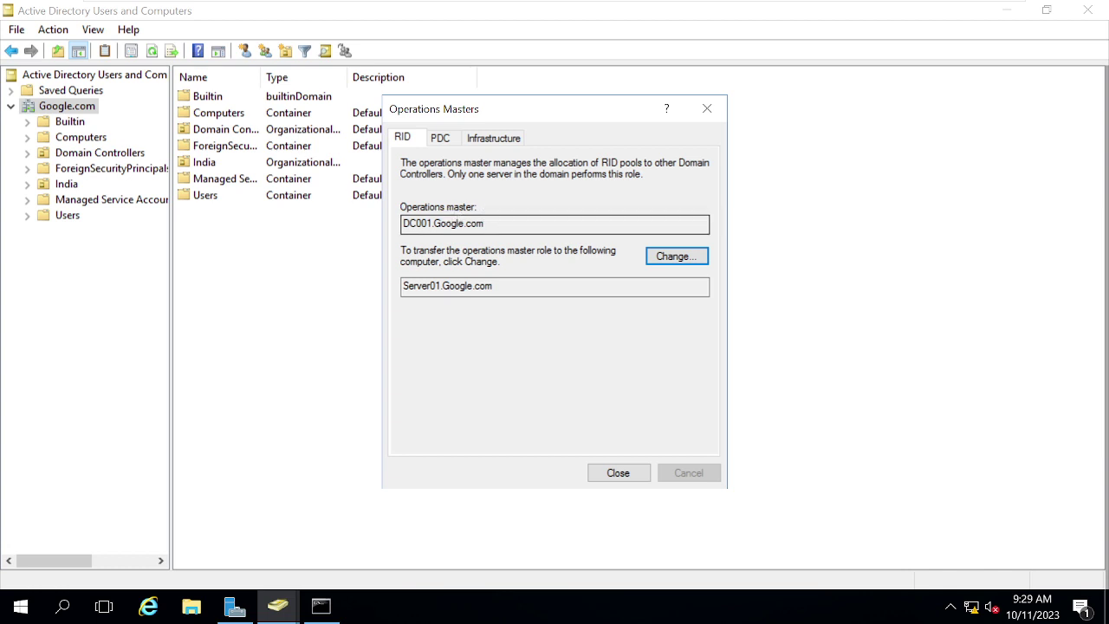
double_click(464, 224)
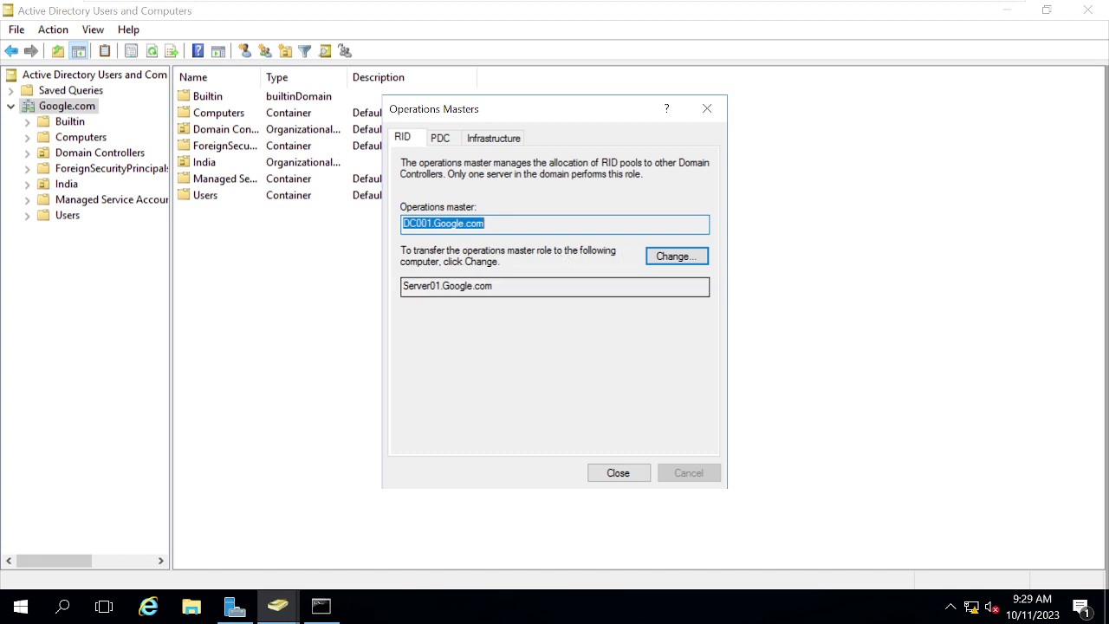
left_click(469, 286)
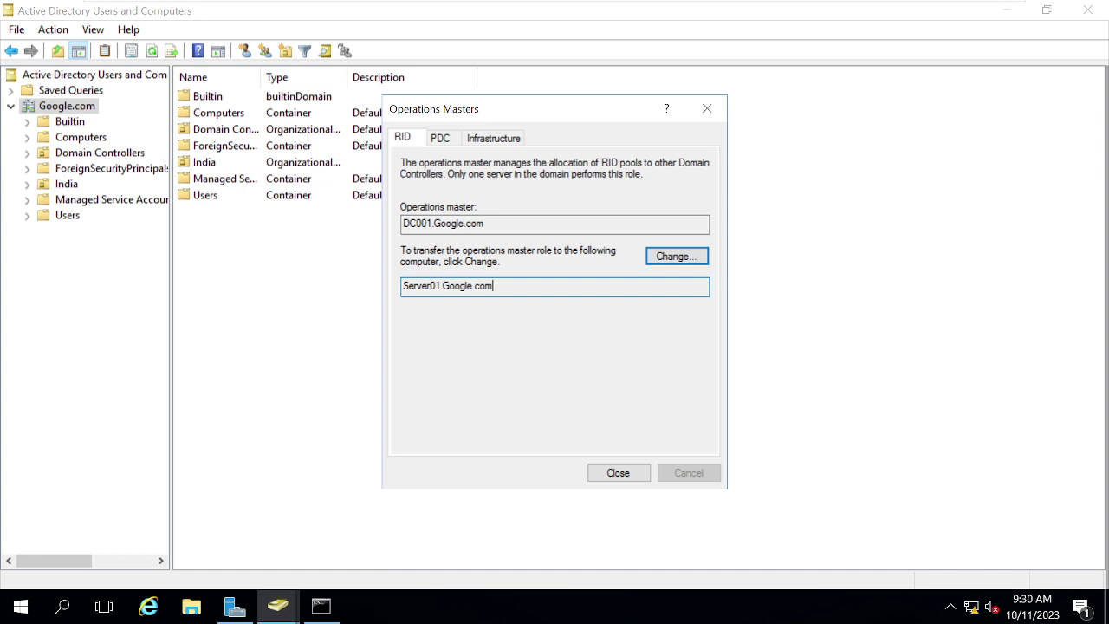
left_click(403, 224)
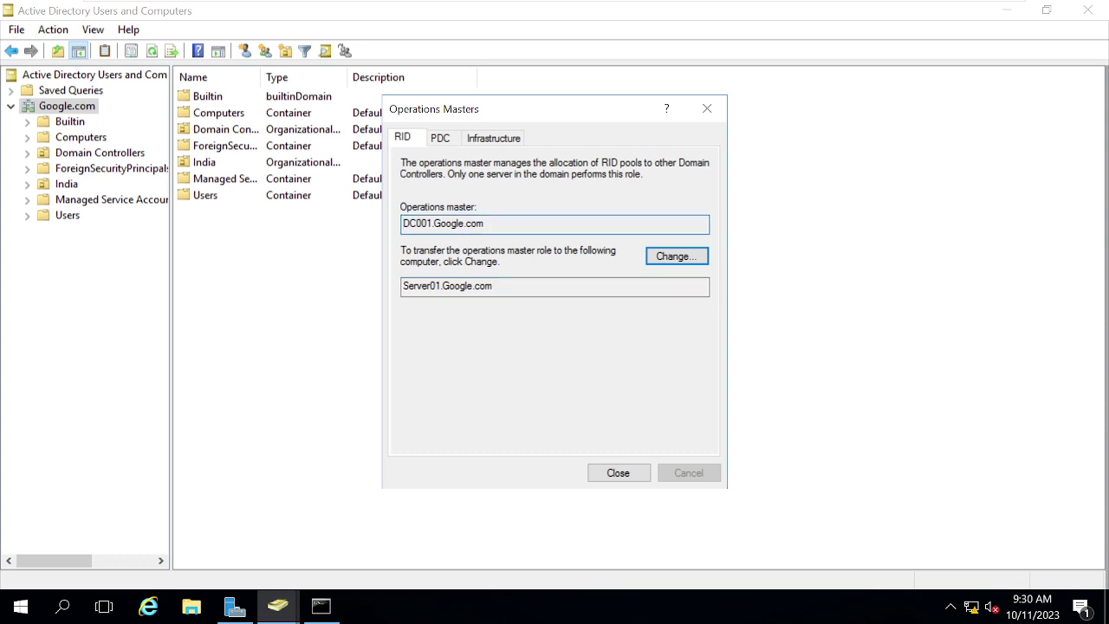
left_click(423, 286)
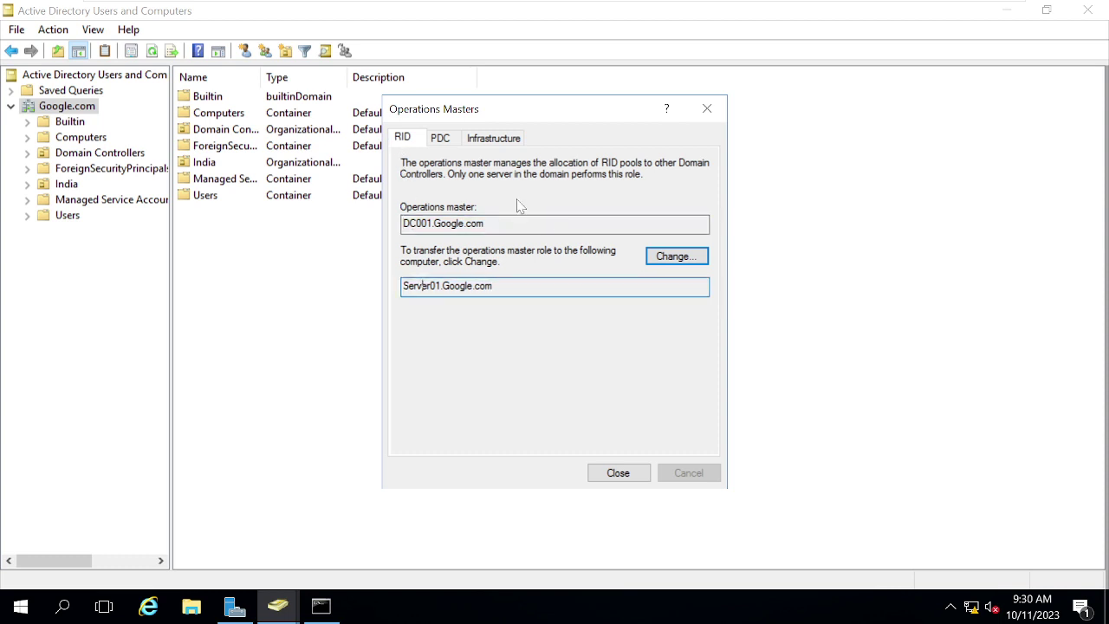
Step: Transfer the RID master role to Server01.Google.com and highlight the new holder's name
left_click(686, 258)
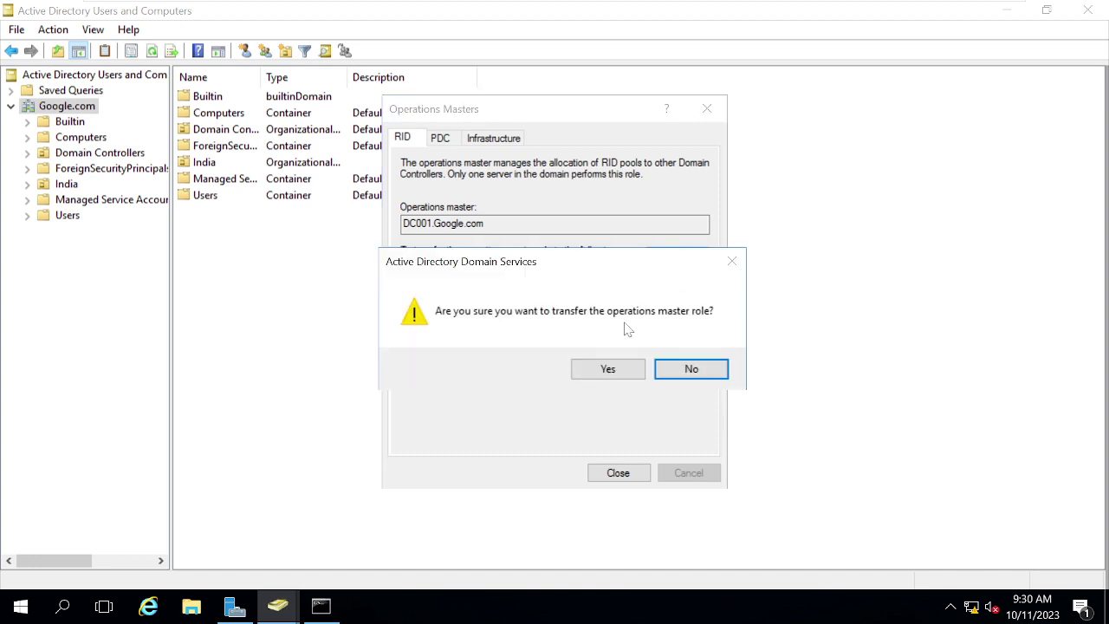
left_click(604, 379)
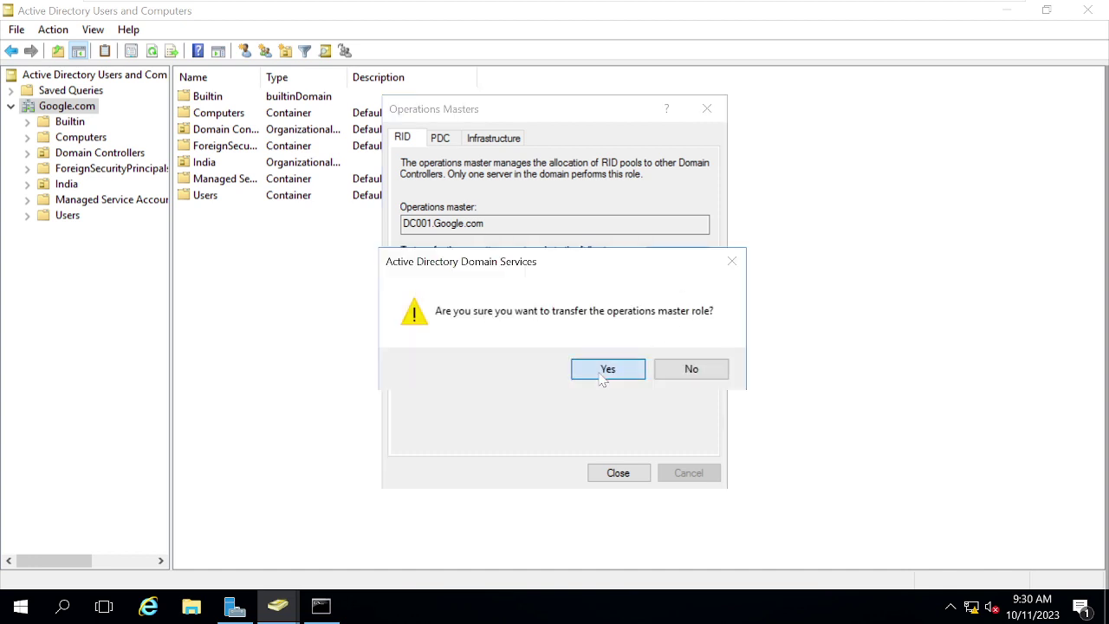
left_click(670, 375)
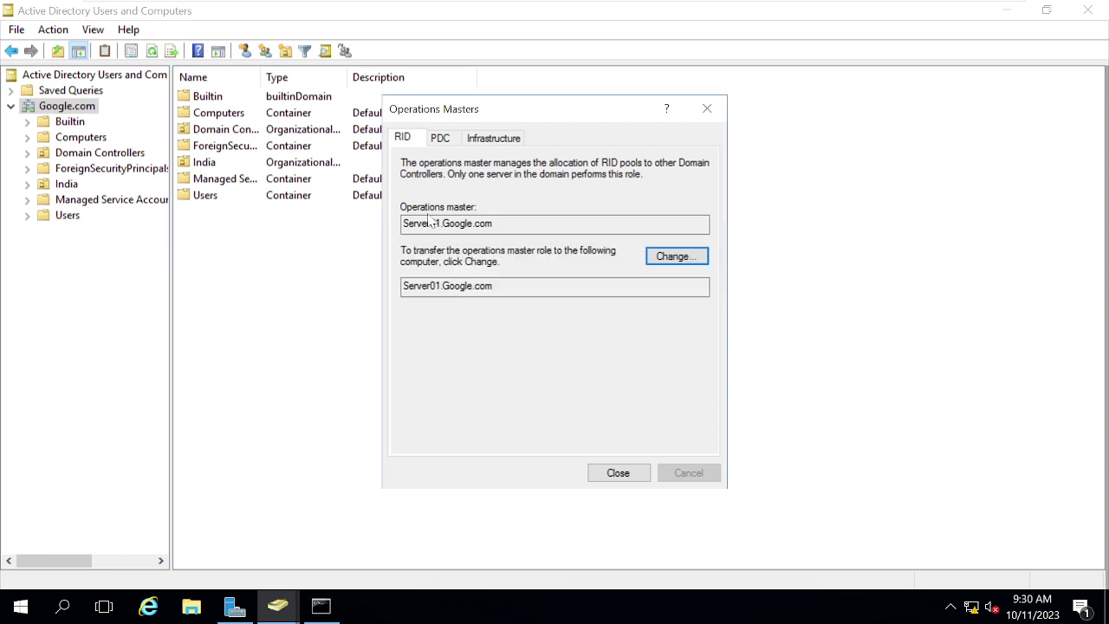
left_click_drag(402, 223, 493, 223)
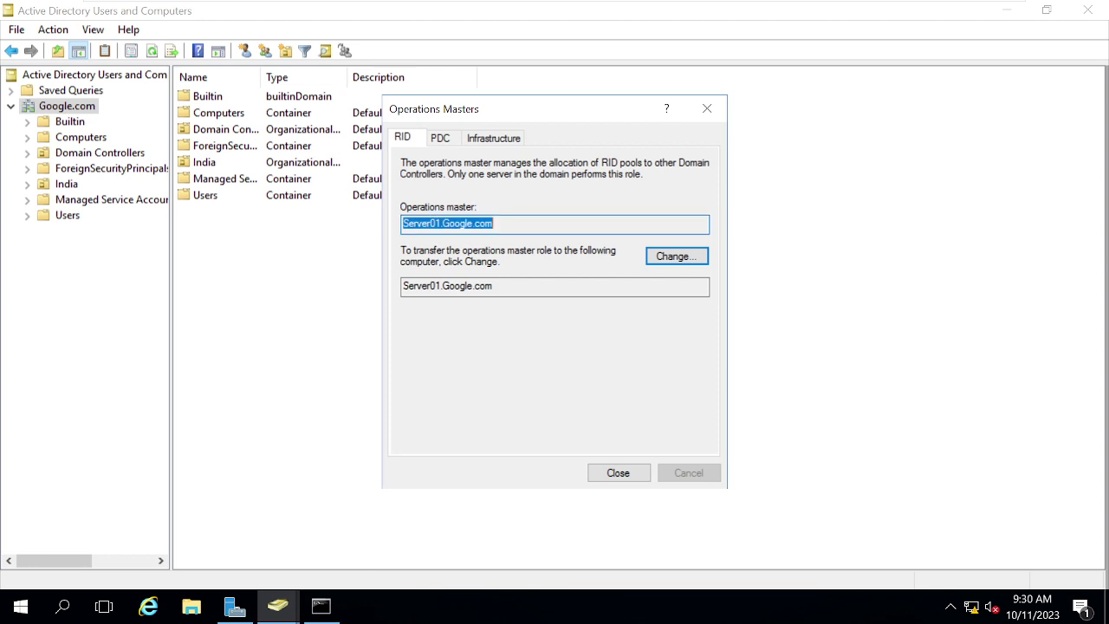
left_click_drag(402, 286, 493, 286)
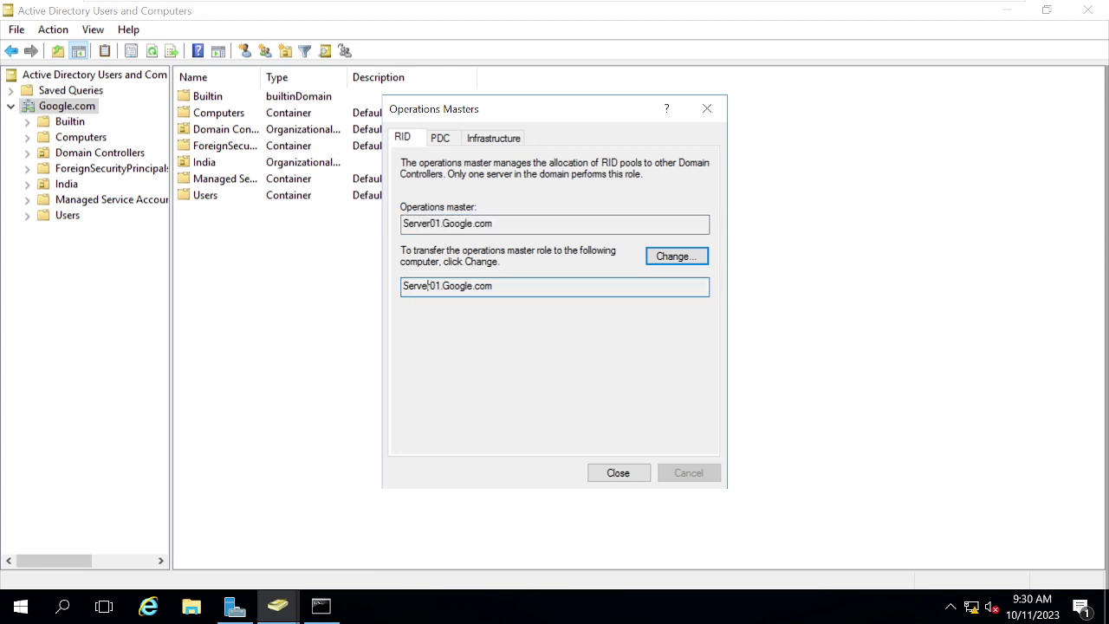
mouse_move(889, 3)
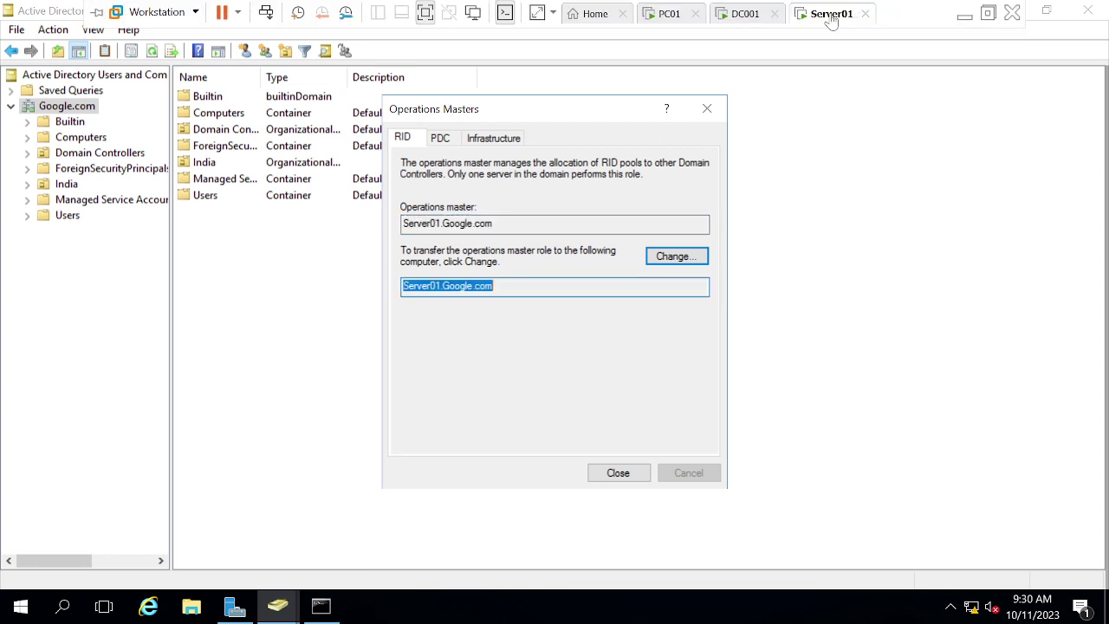
Step: In Command Prompt, highlight the RID pool manager line of the earlier output, then clear it
left_click(322, 606)
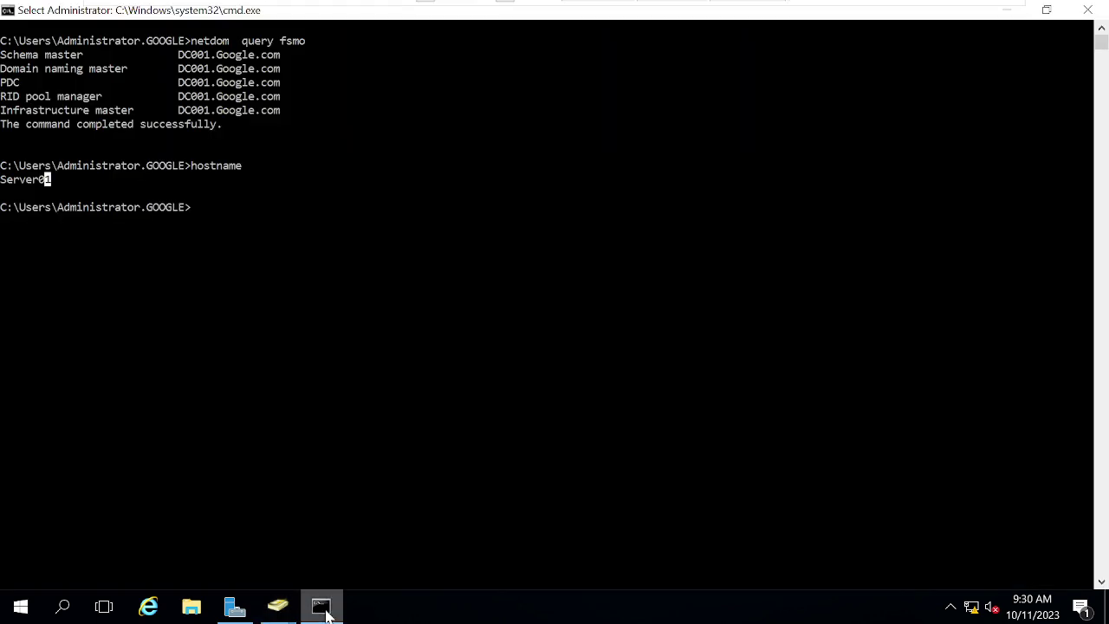
left_click(379, 333)
key("Up")
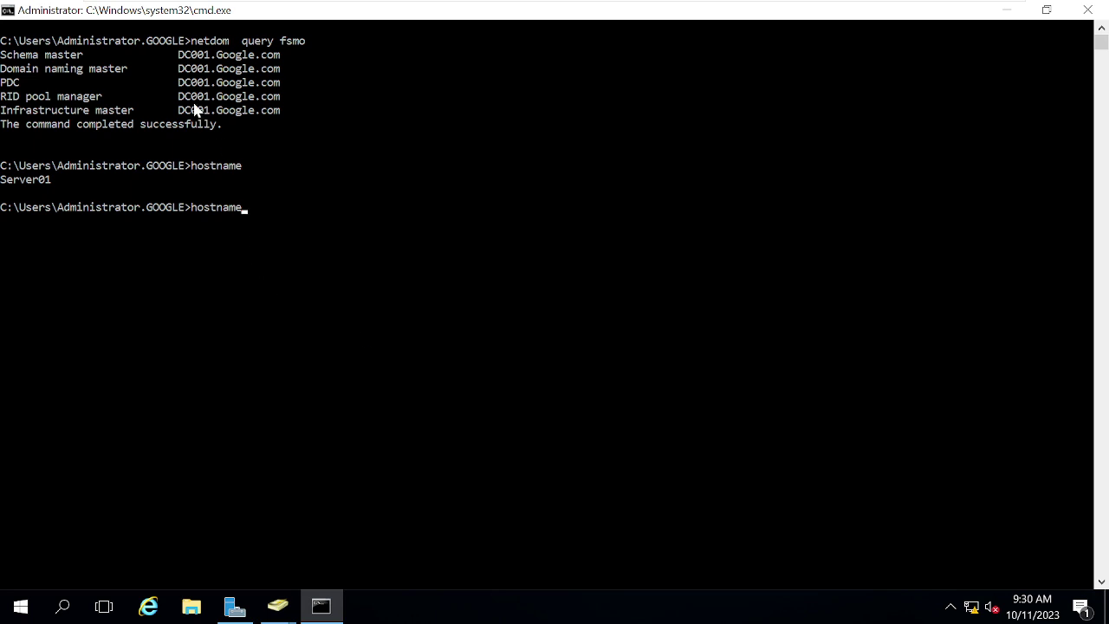
left_click_drag(180, 101, 2, 97)
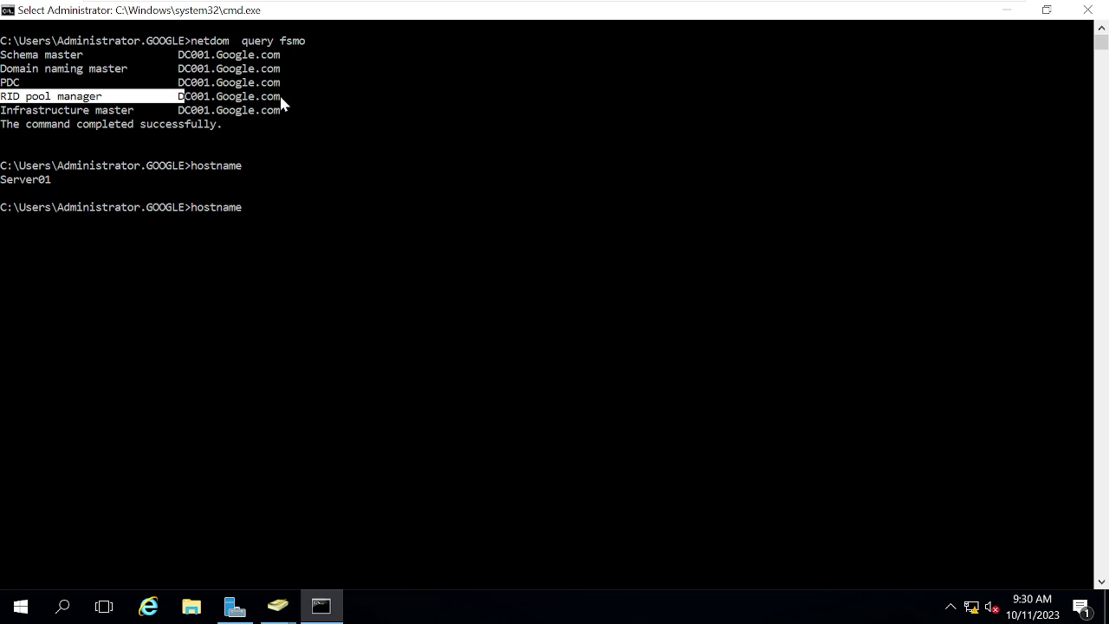
left_click_drag(283, 98, 1, 97)
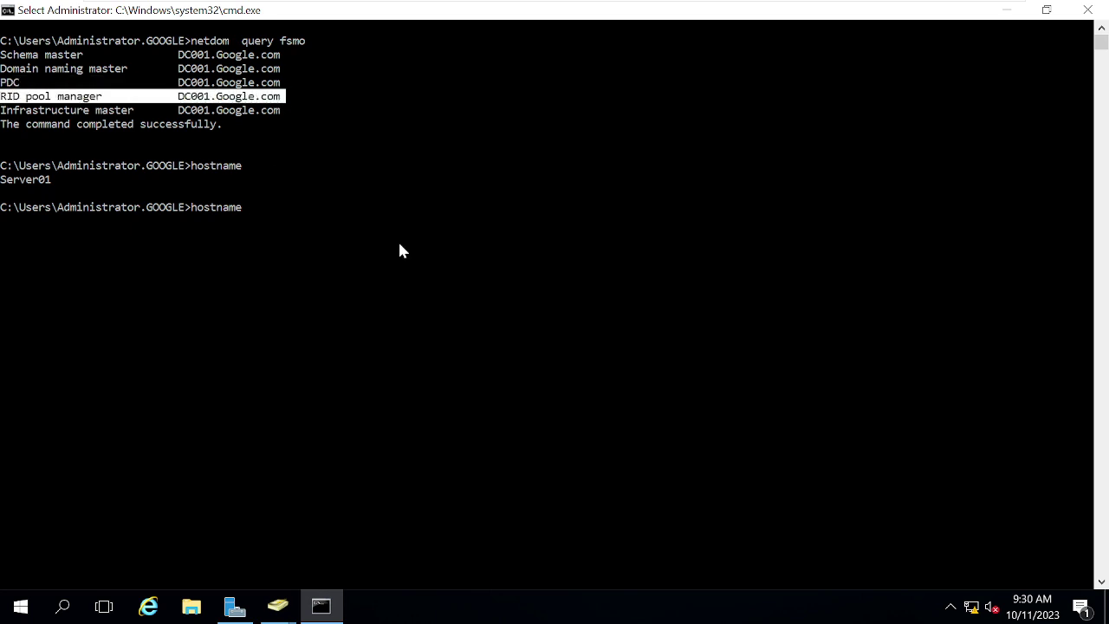
key("ctrl+c")
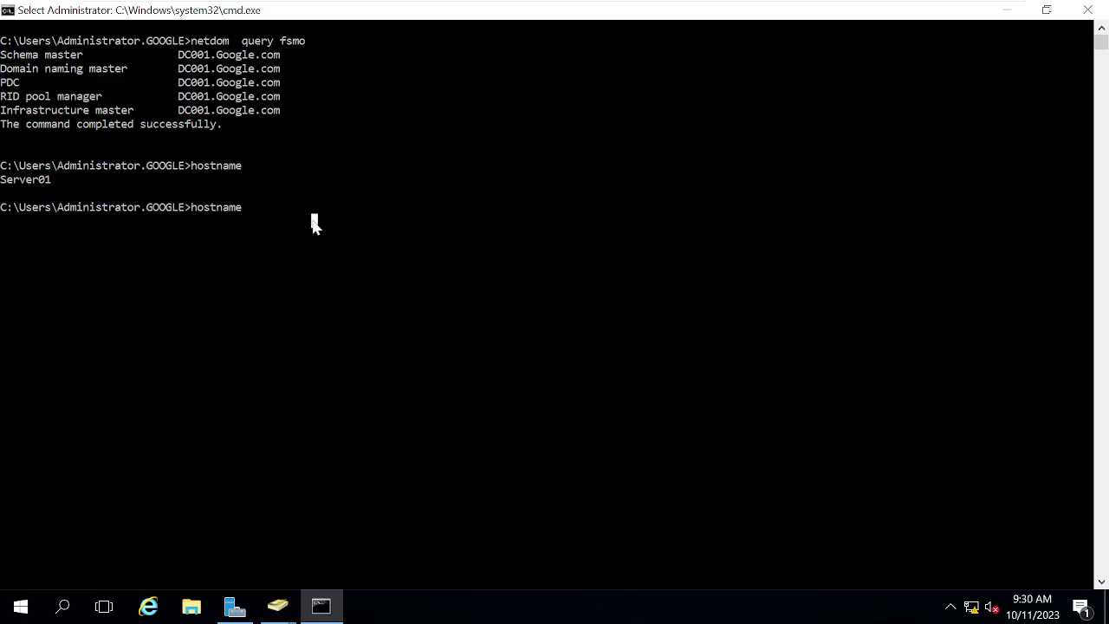
Step: Rerun netdom query fsmo, interrupt the slow attempt with Ctrl+C, and recall it again
key("Up")
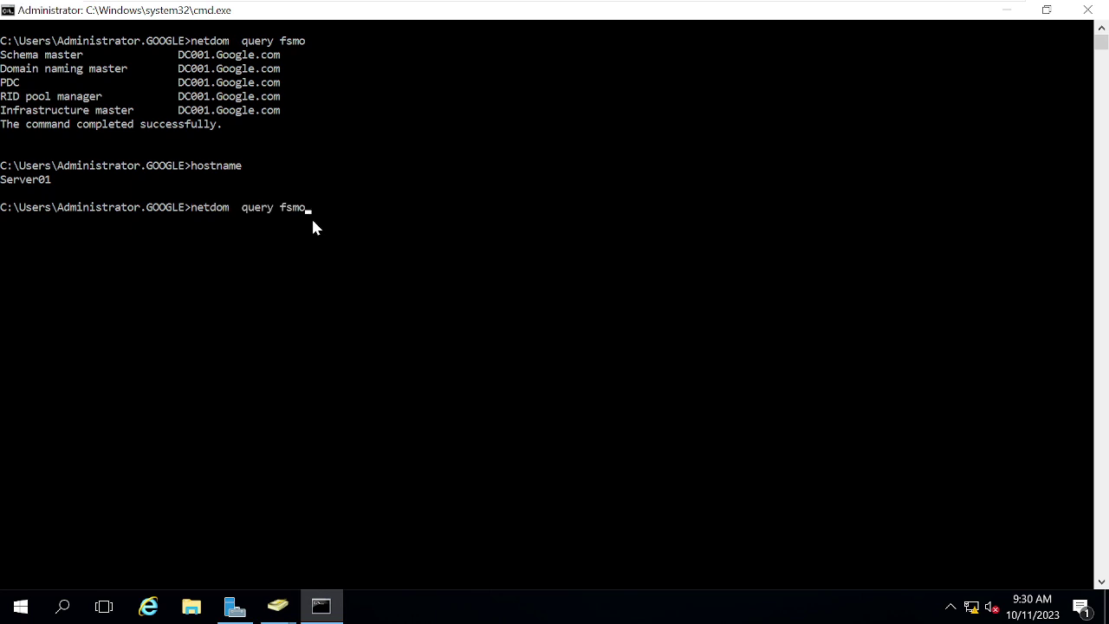
key("Return")
key("ctrl+c")
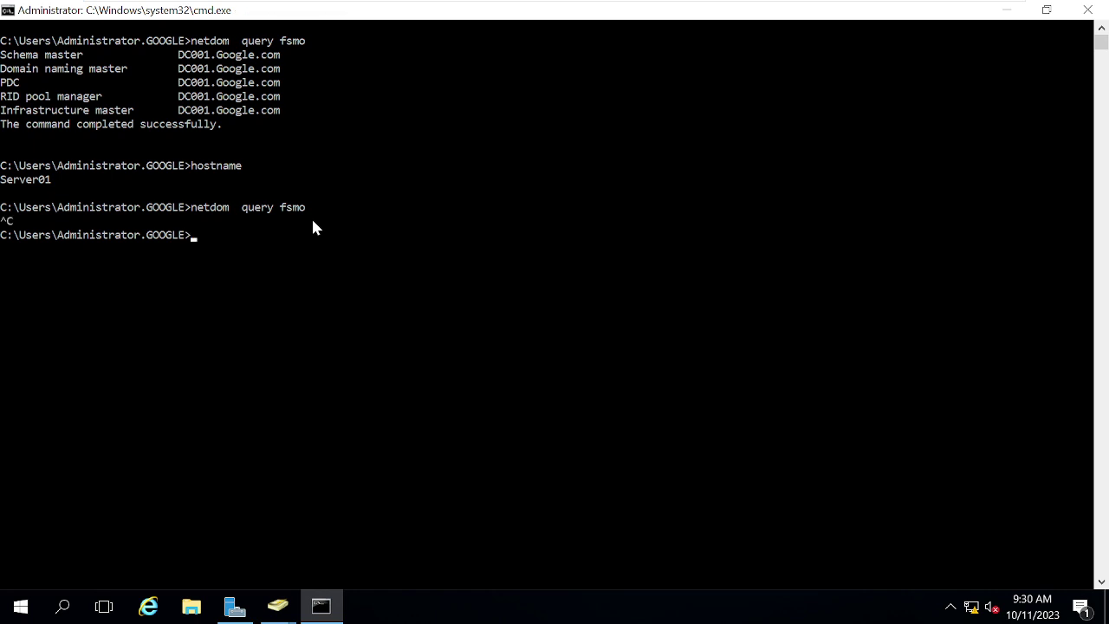
key("Up")
Step: Run netdom query fsmo and confirm RID pool manager is Server01.Google.com, Domain naming master still DC001
key("Return")
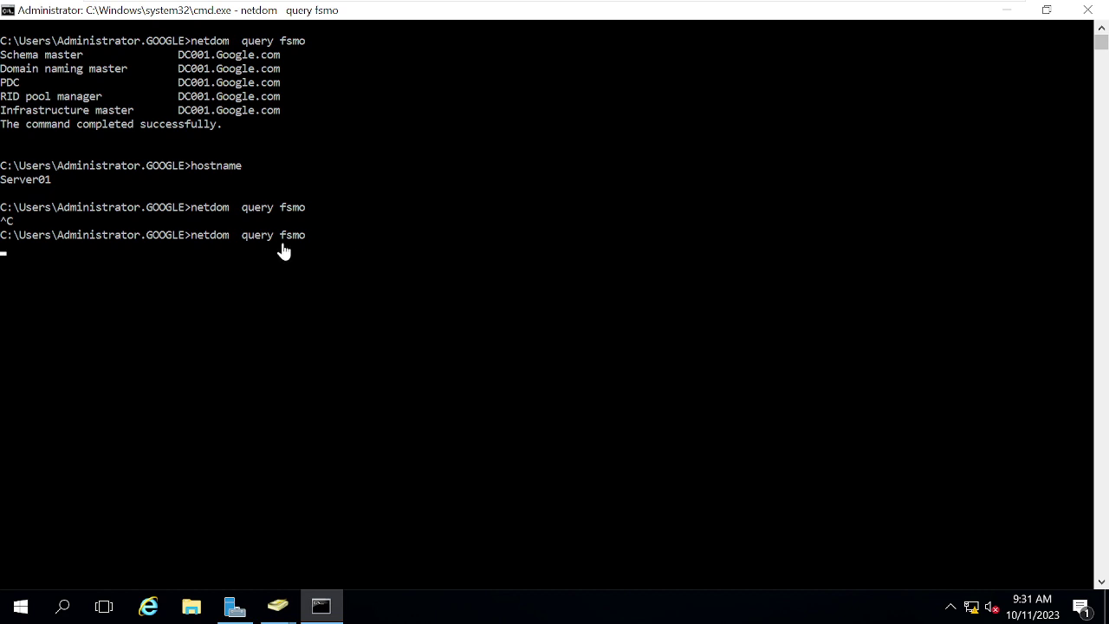
left_click(232, 390)
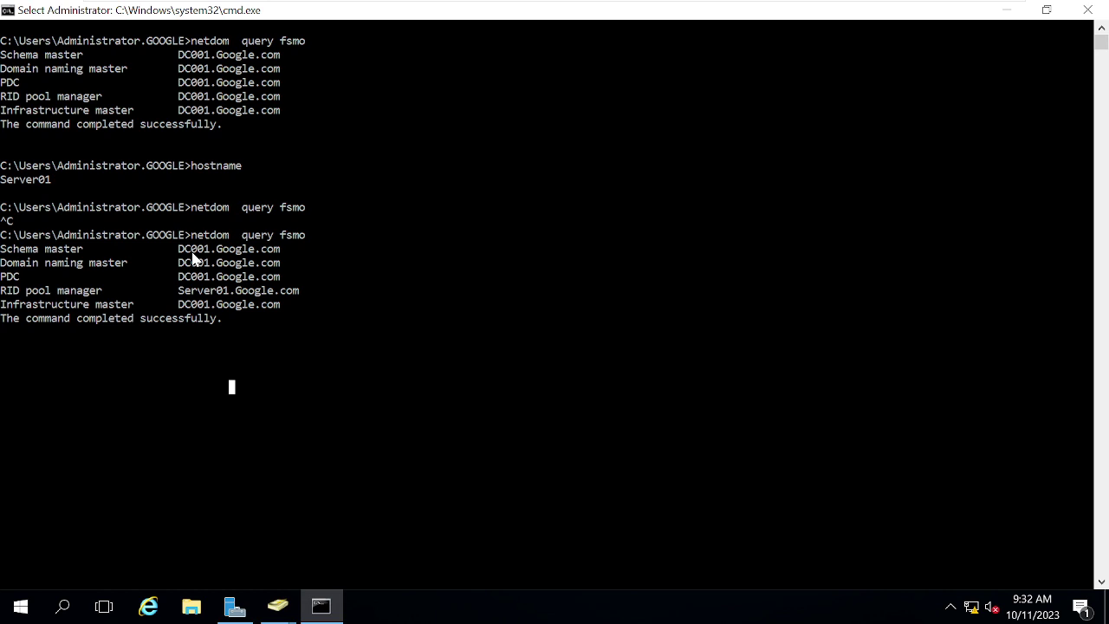
left_click(199, 262)
left_click(300, 388)
Step: Transfer the PDC role to Server01.Google.com in the Operations Masters dialog
mouse_move(277, 605)
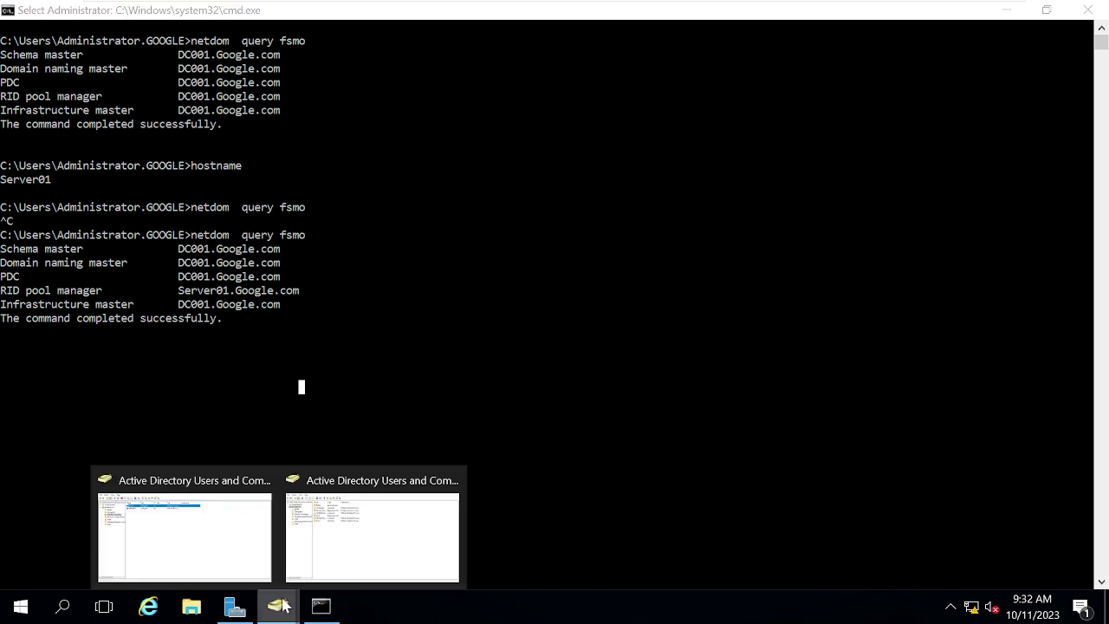
left_click(394, 547)
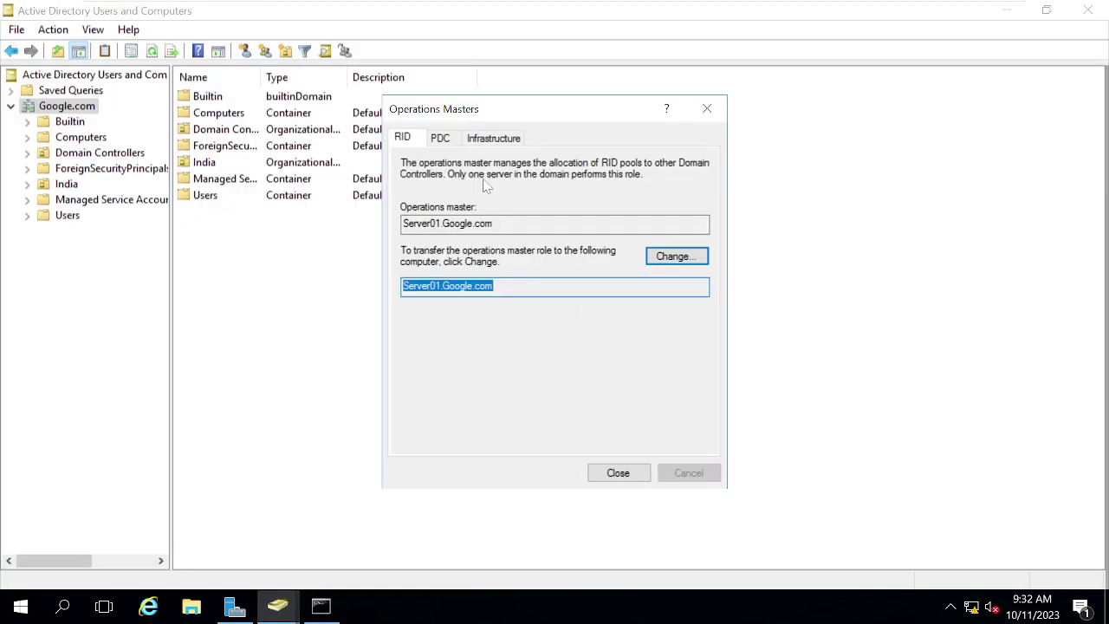
left_click(442, 144)
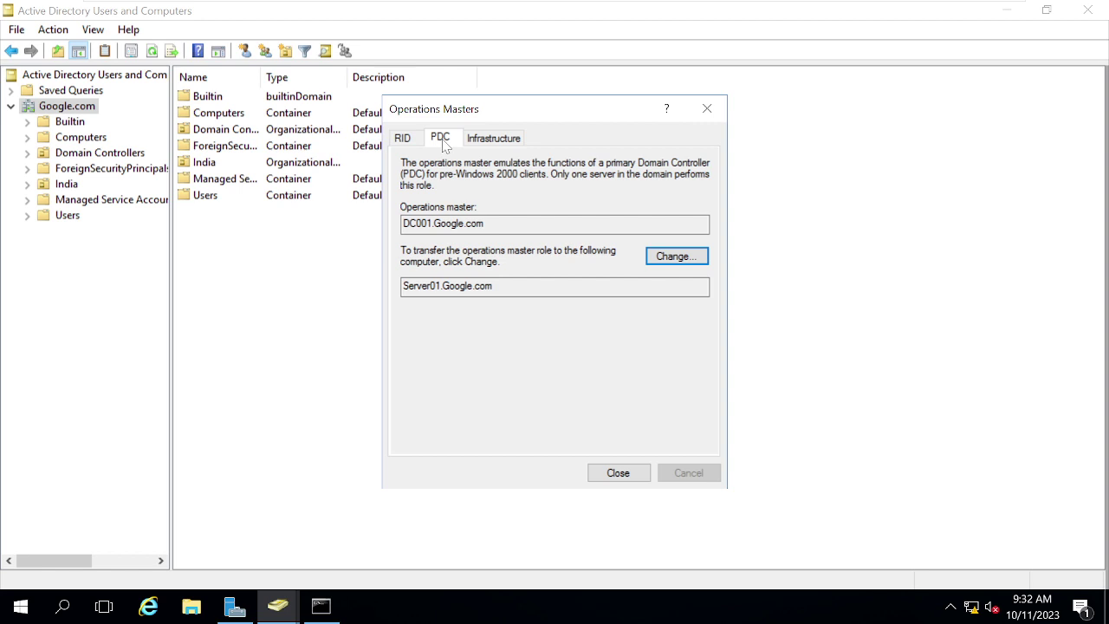
left_click(679, 257)
left_click(635, 368)
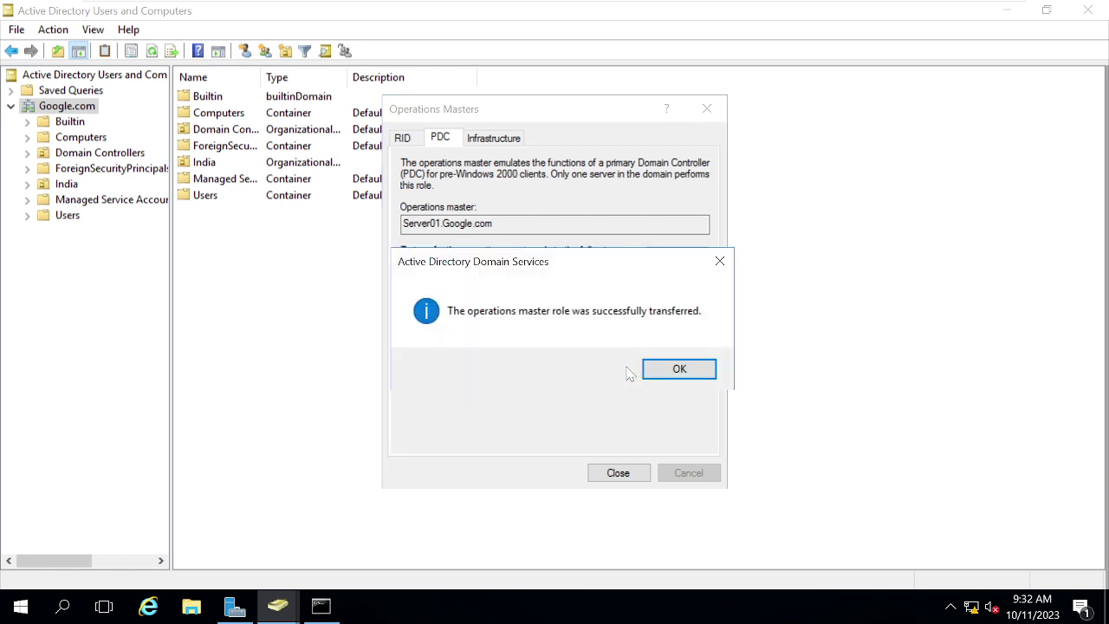
left_click(671, 375)
Step: Transfer the Infrastructure role to Server01.Google.com and close the Operations Masters dialog
left_click(492, 138)
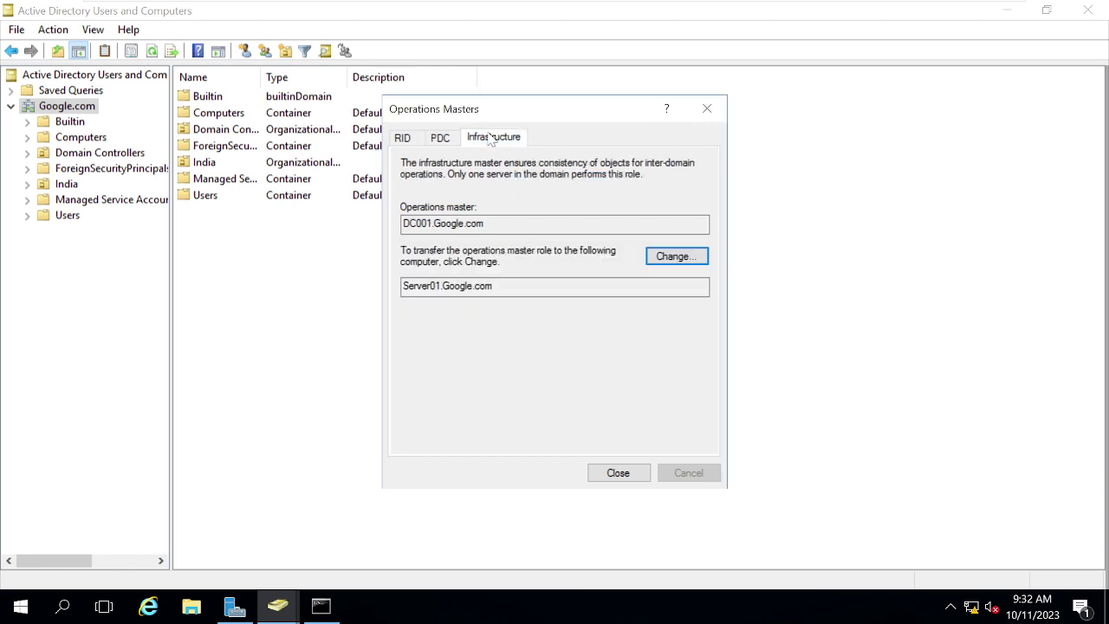
left_click(675, 258)
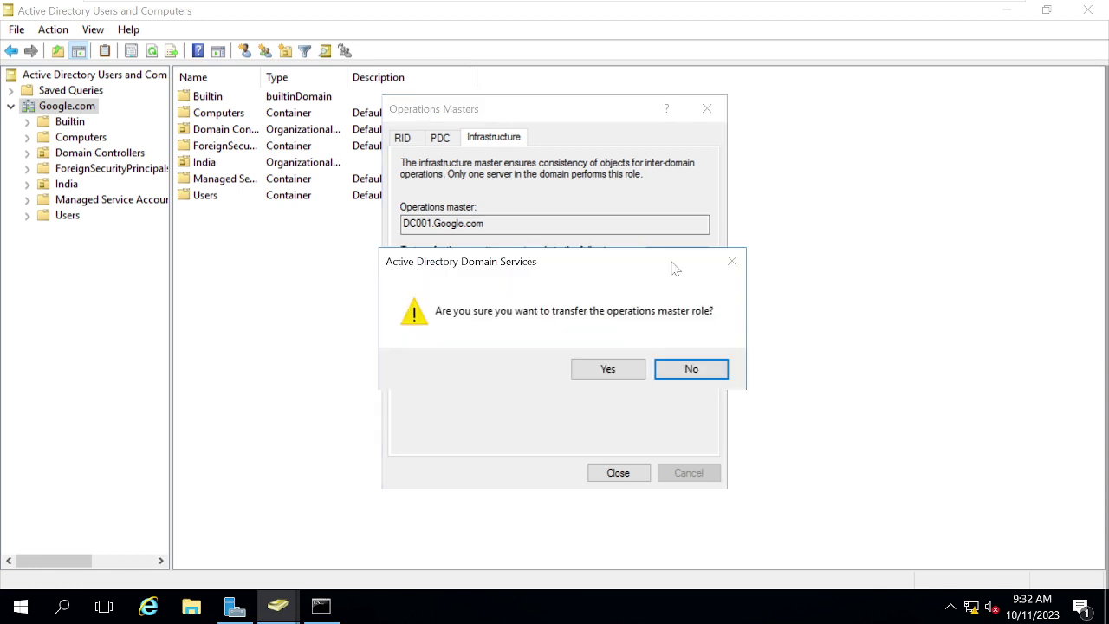
left_click(617, 374)
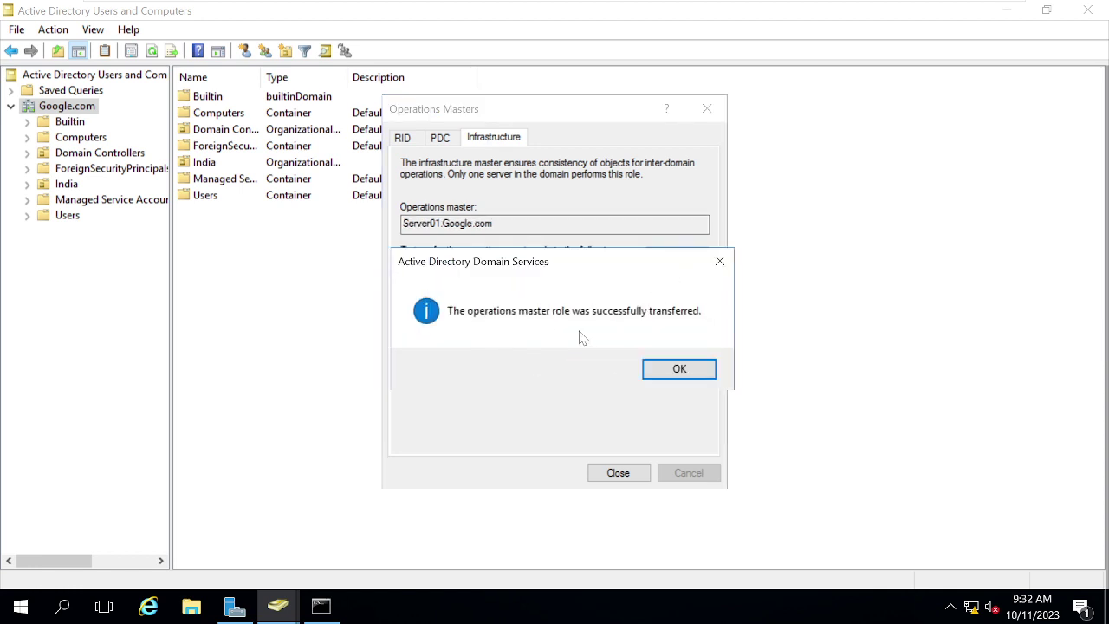
left_click(708, 373)
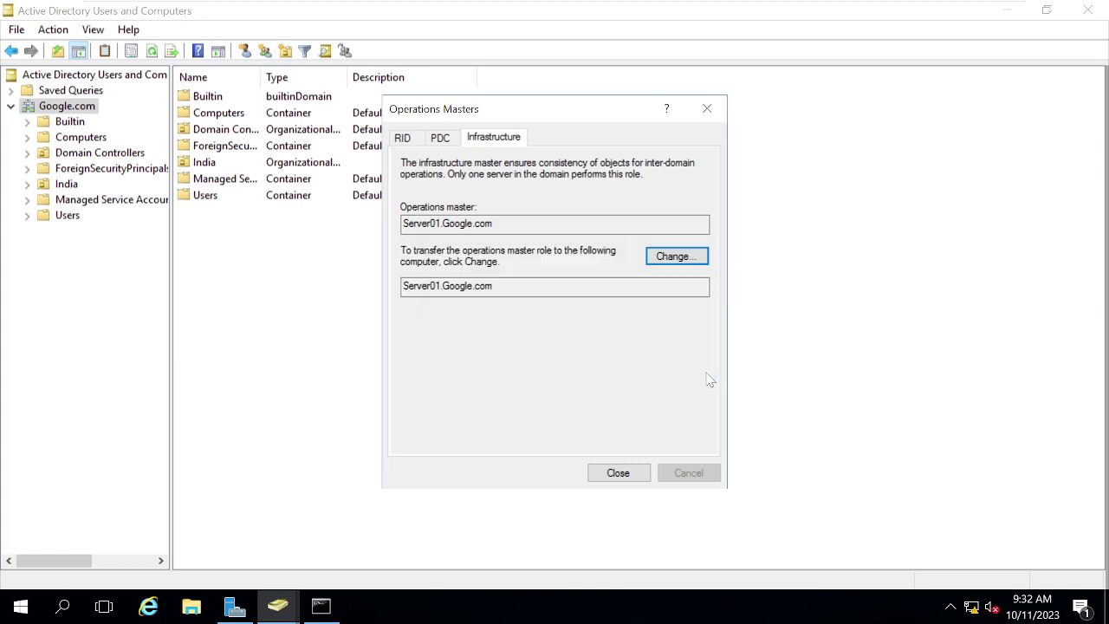
left_click(633, 472)
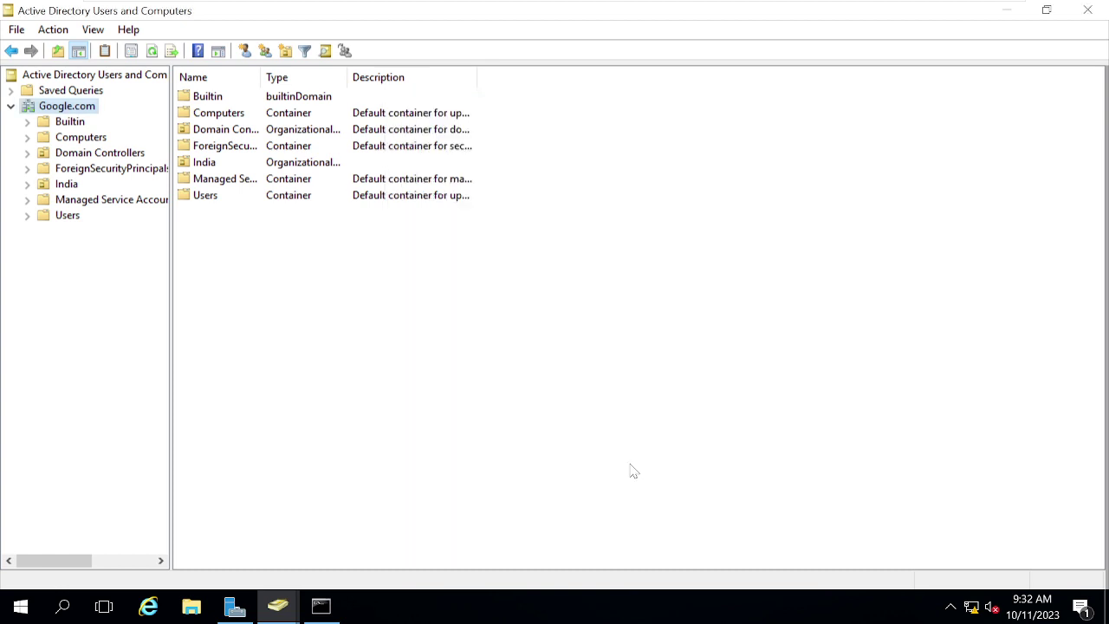
Step: Rerun netdom query fsmo and verify PDC, RID and Infrastructure now list Server01.Google.com
left_click(322, 604)
left_click(492, 445)
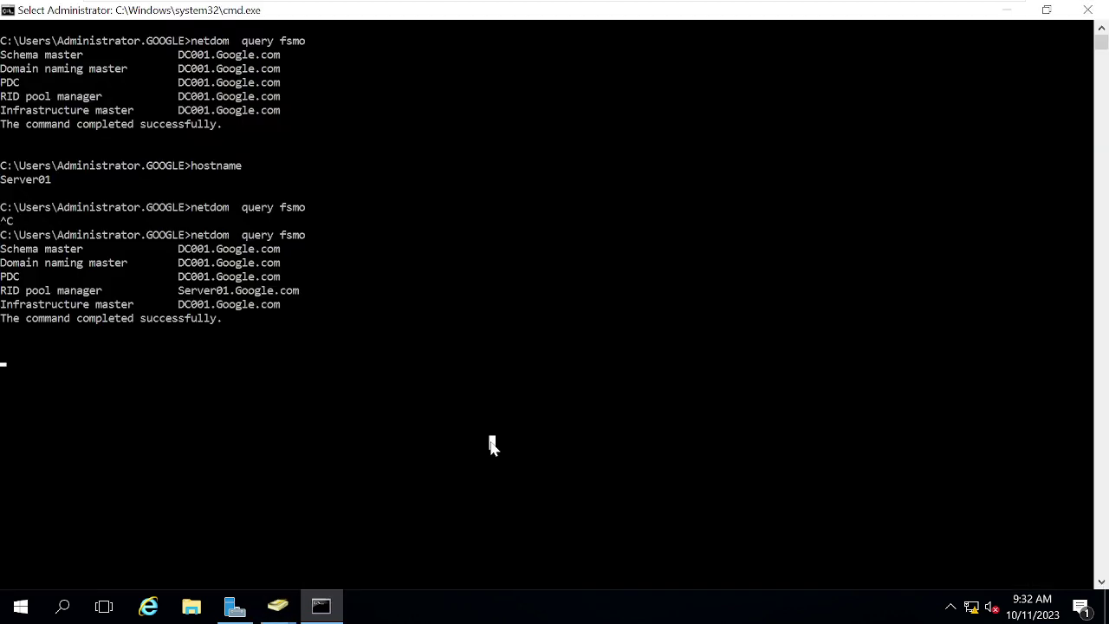
key("Up")
key("Return")
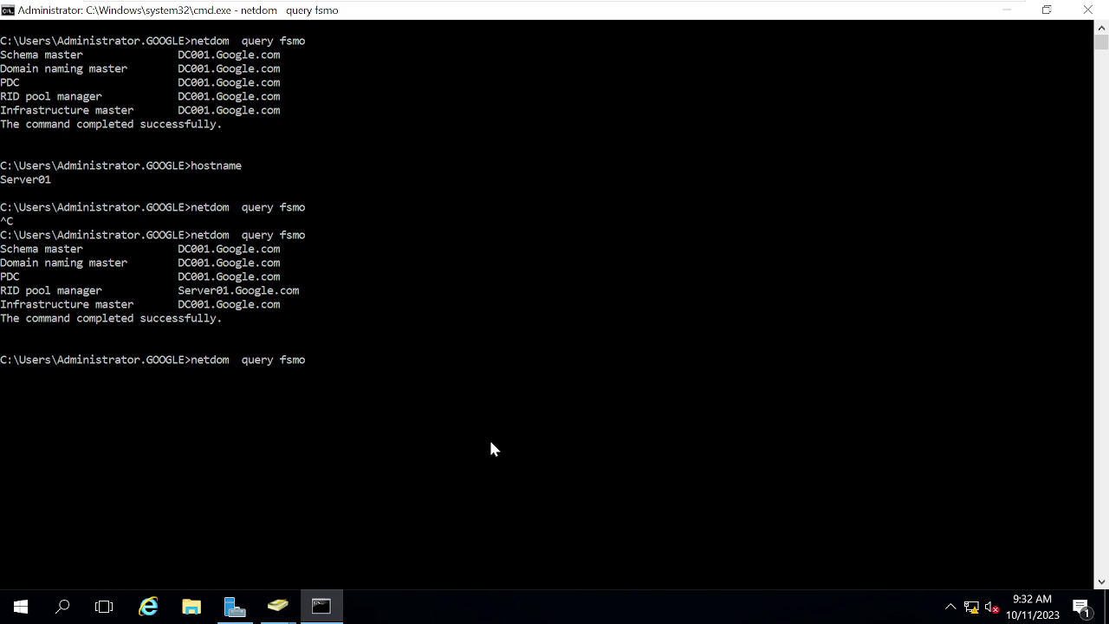
left_click(490, 448)
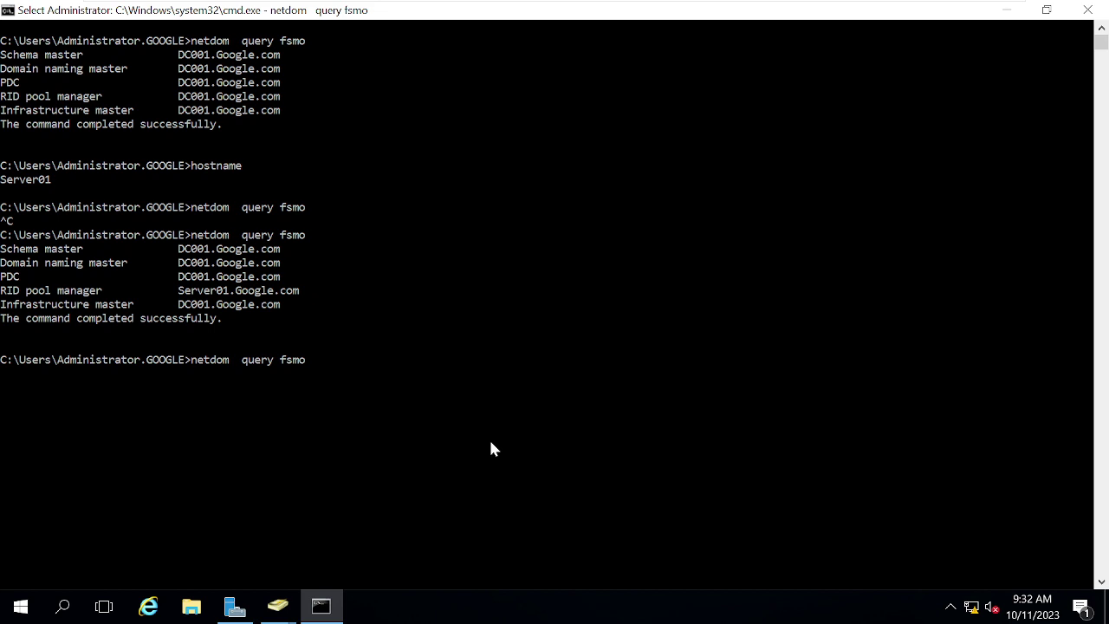
key("Escape")
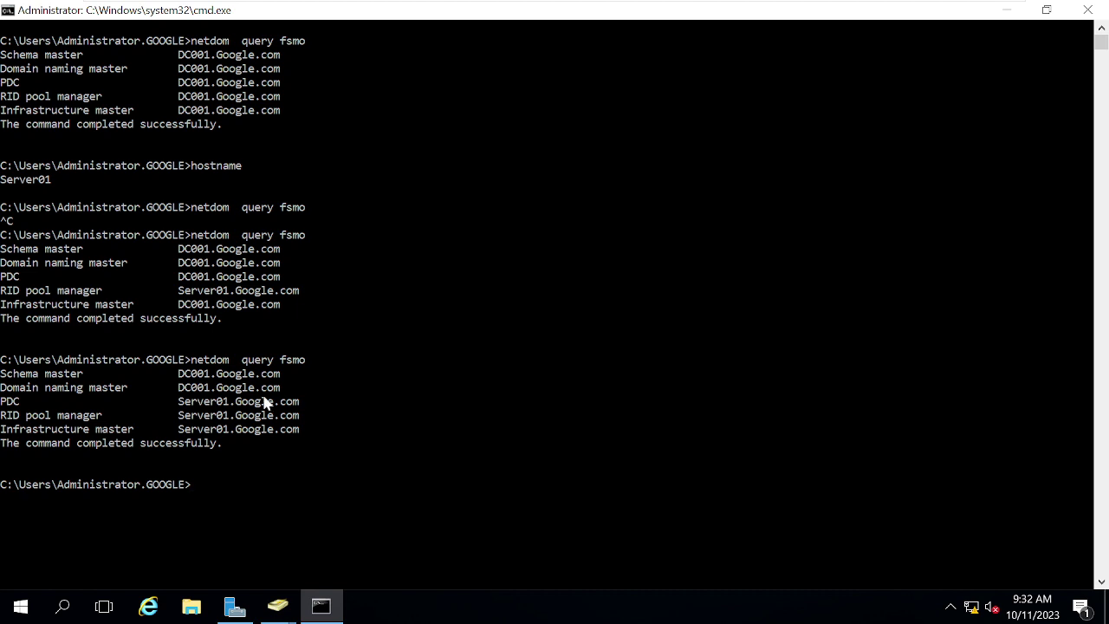
left_click(314, 417)
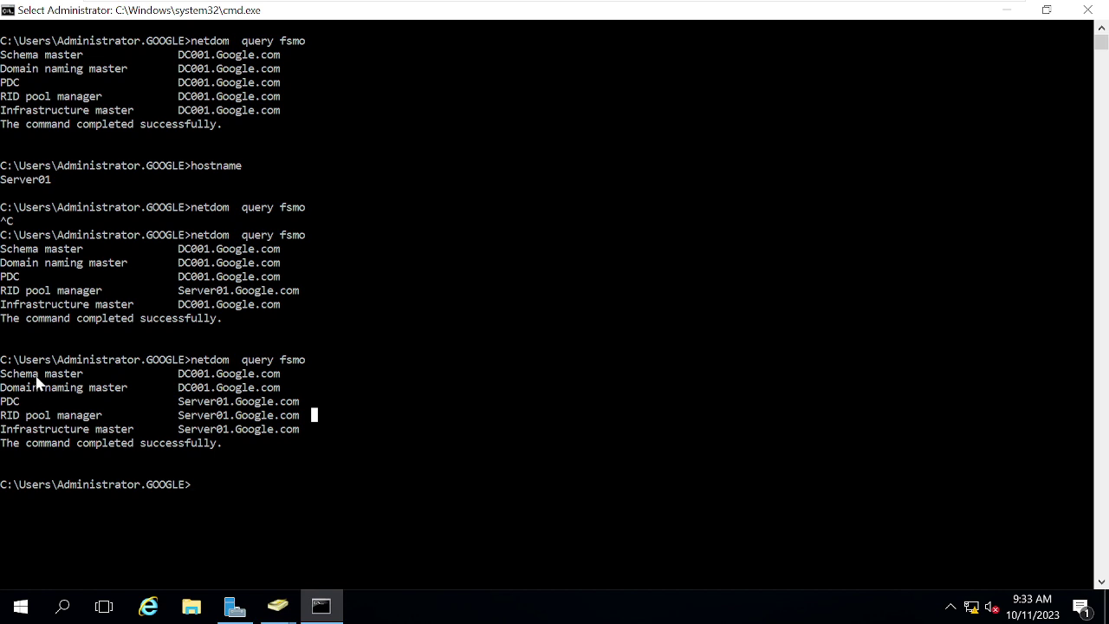
mouse_move(556, 8)
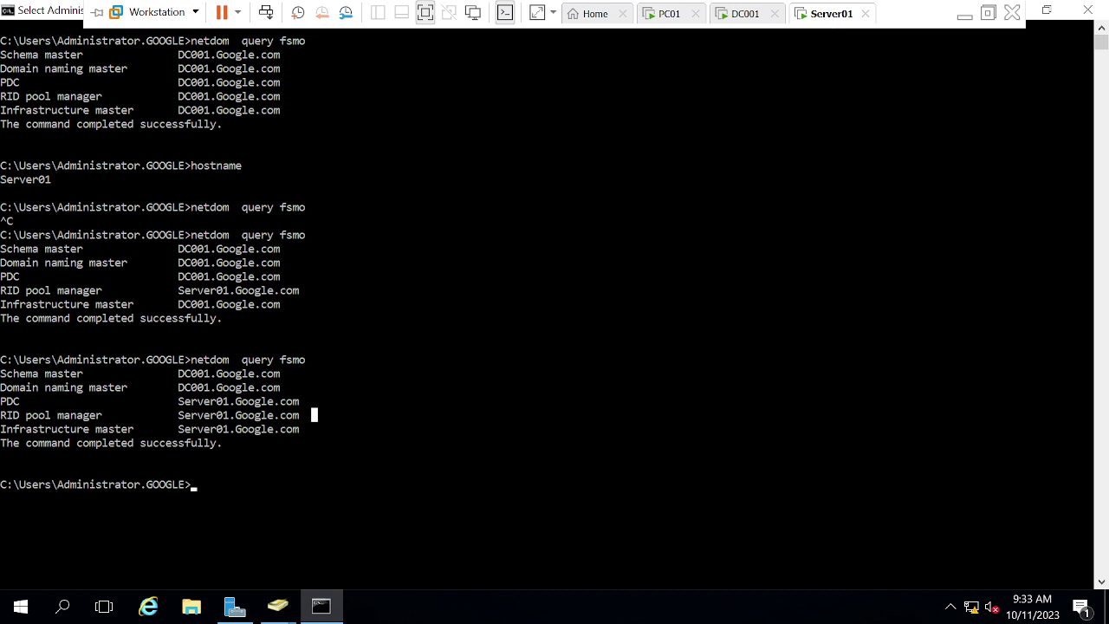
Step: Open Active Directory Sites and Services maximized and expand the Sites container
left_click(248, 612)
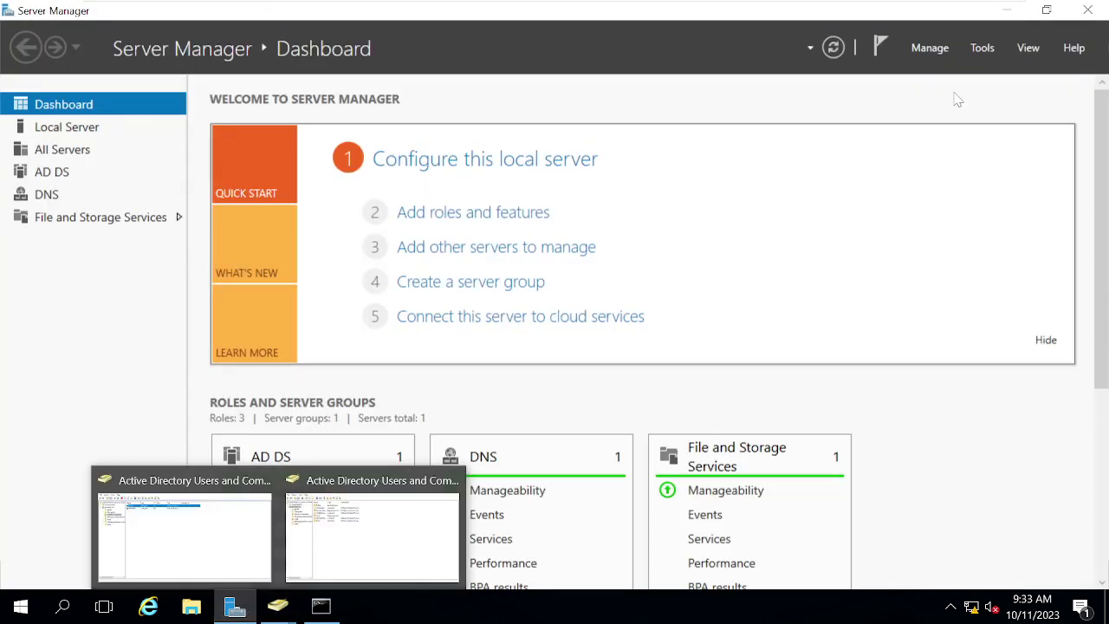
left_click(982, 49)
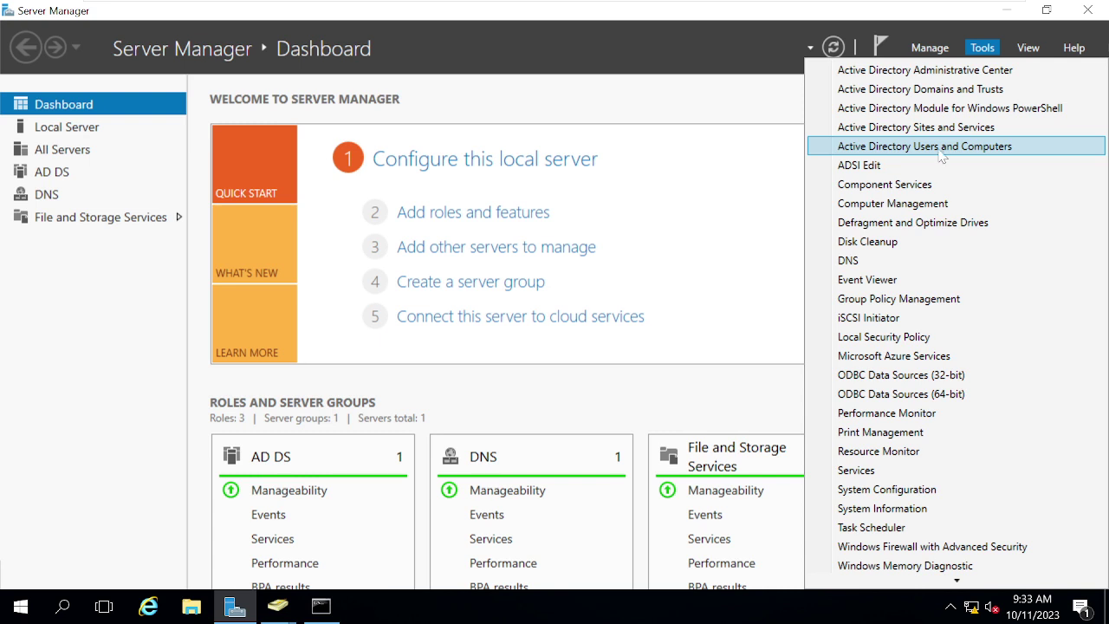
left_click(885, 137)
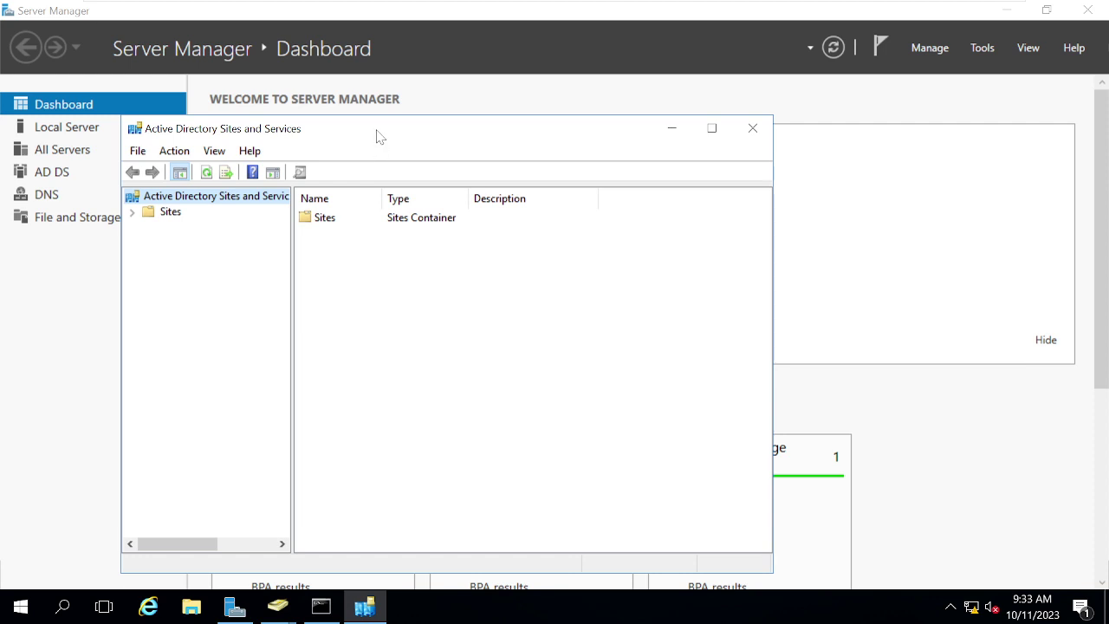
double_click(377, 133)
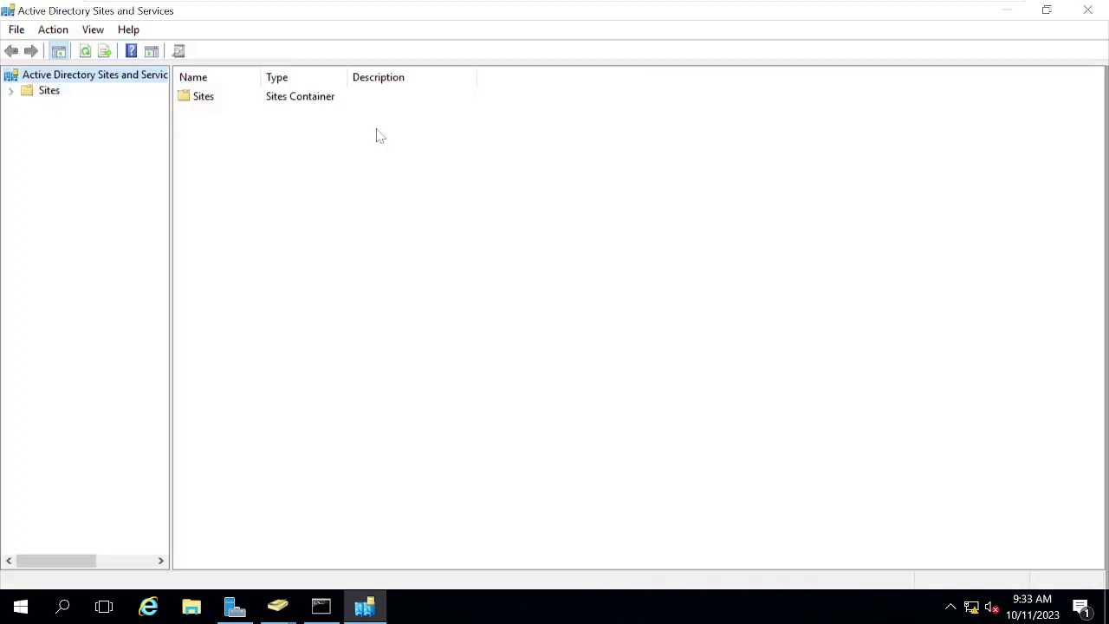
left_click(45, 90)
double_click(61, 76)
Step: Browse the root and Sites context menus, showing subnets and site, then close Sites and Services
right_click(62, 77)
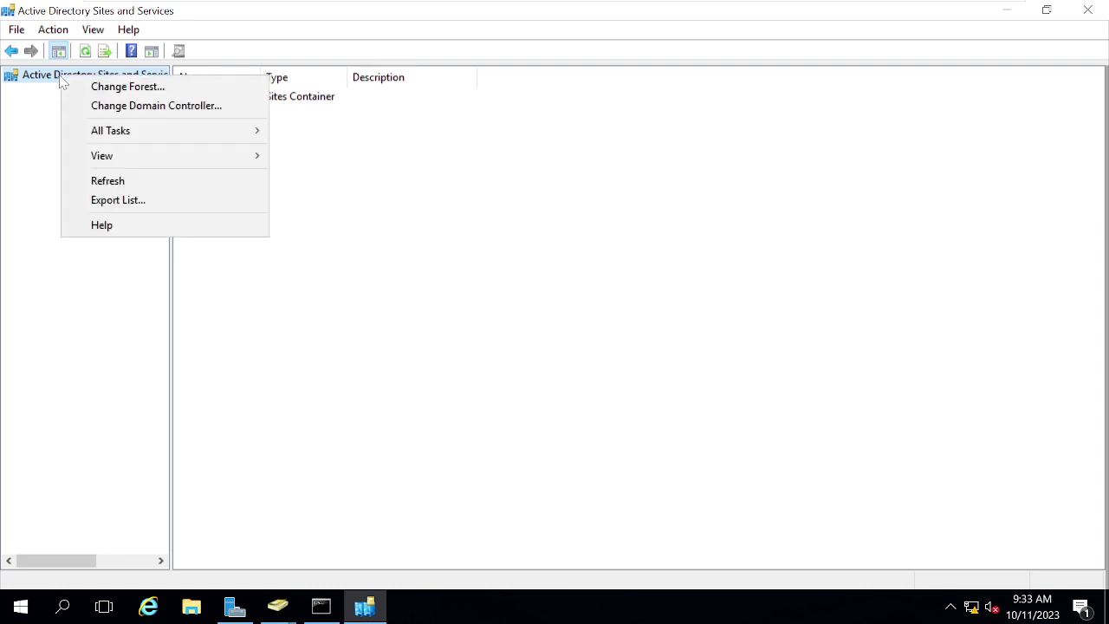
left_click(42, 80)
double_click(42, 79)
double_click(43, 90)
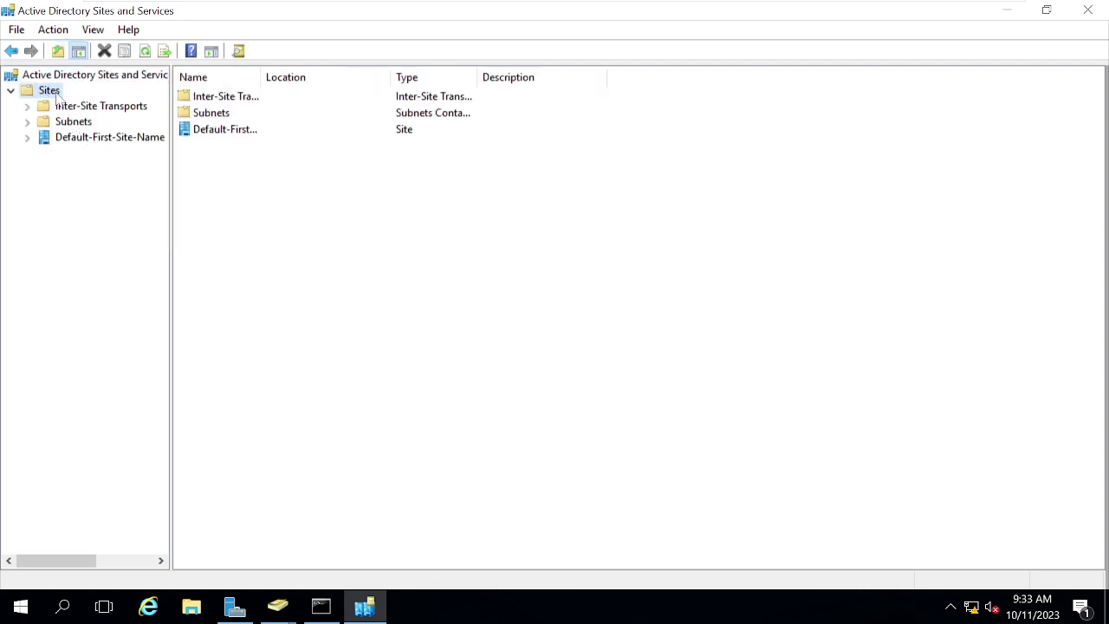
right_click(56, 95)
left_click(50, 78)
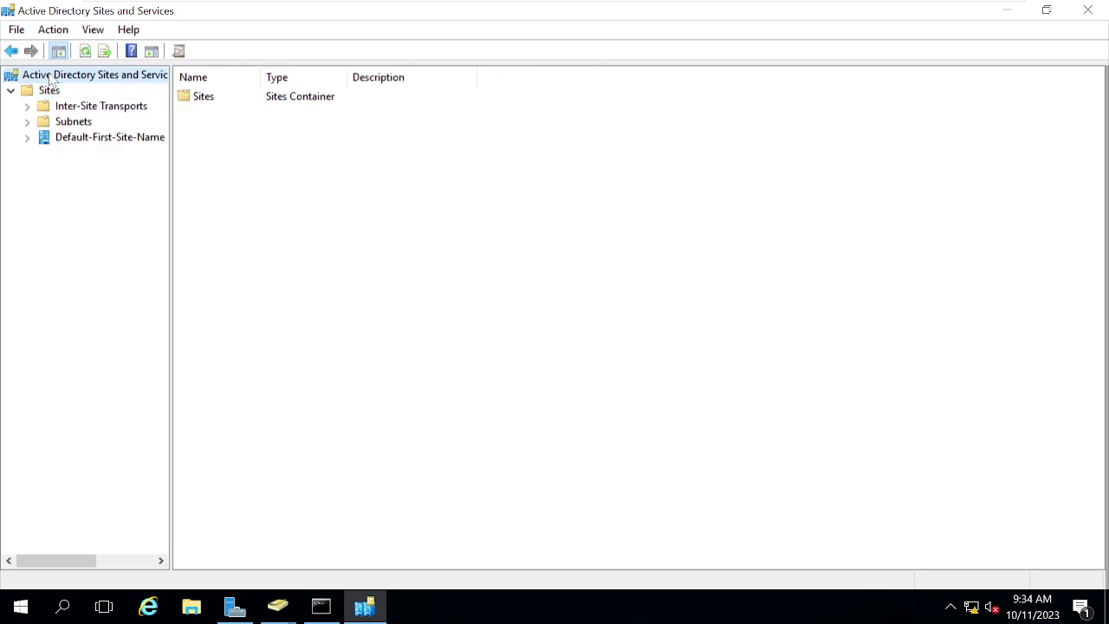
right_click(49, 78)
left_click(575, 265)
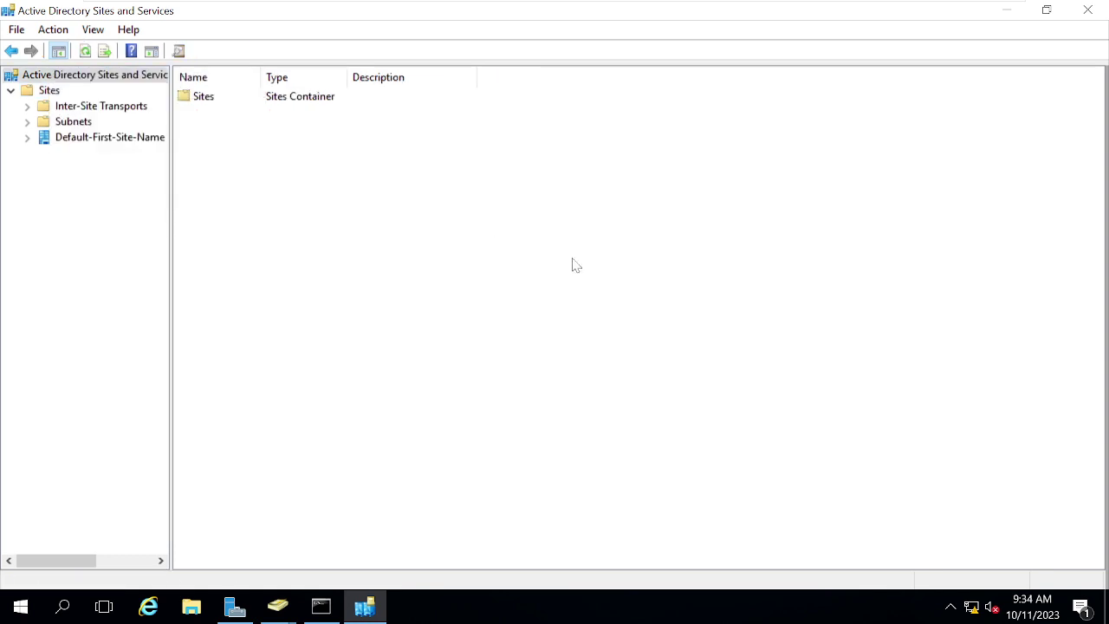
left_click(1087, 10)
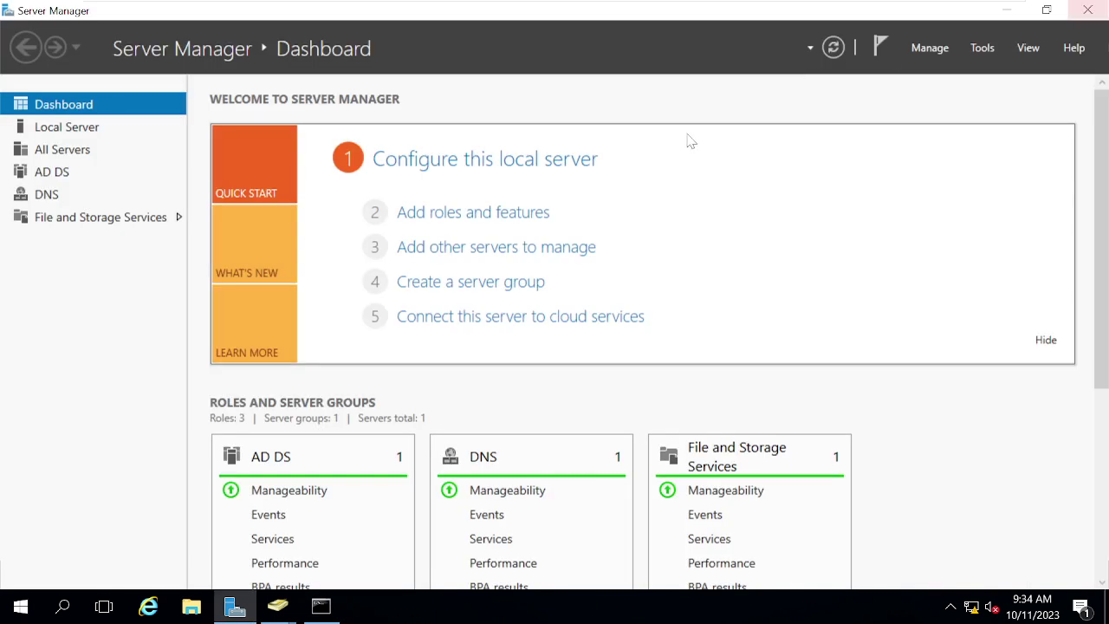
Step: Open Active Directory Domains and Trusts and choose Operations Master from the root node's menu
left_click(981, 48)
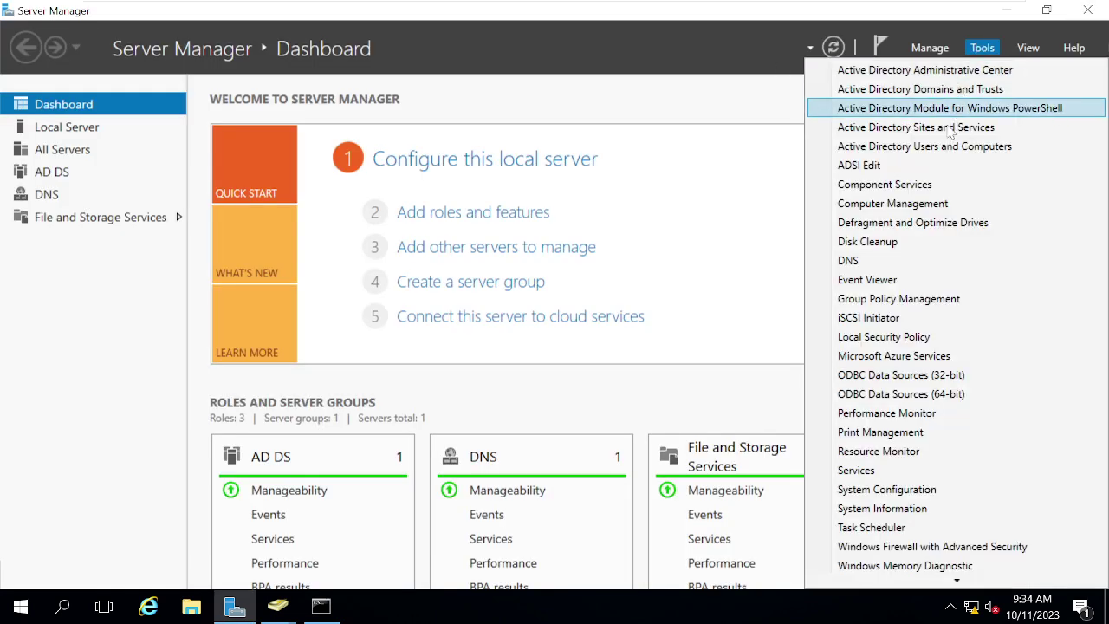
left_click(940, 90)
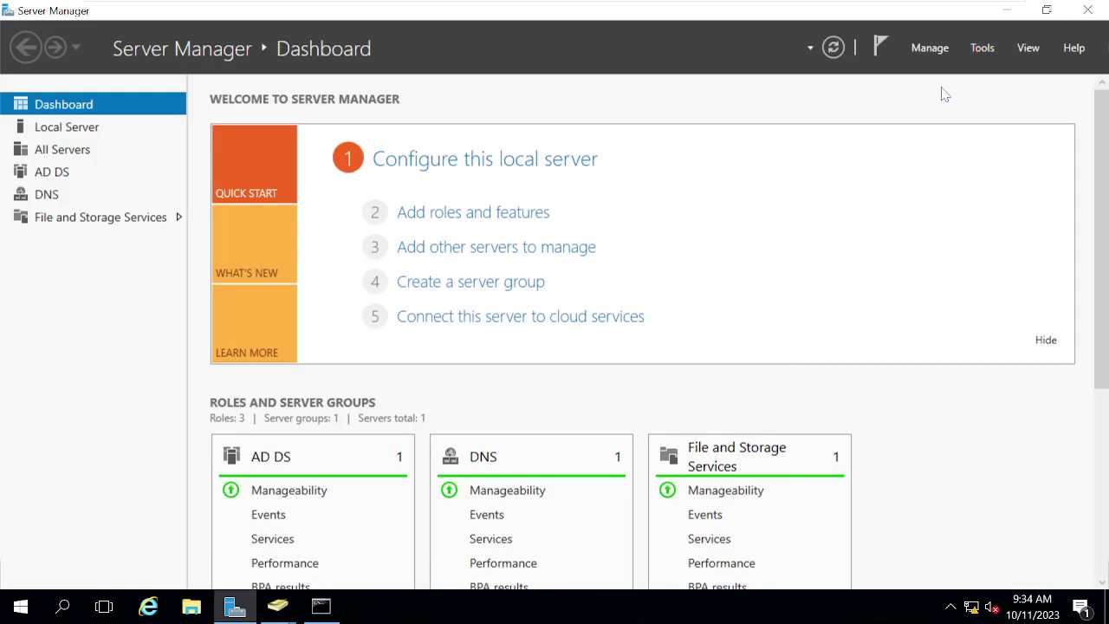
left_click(87, 119)
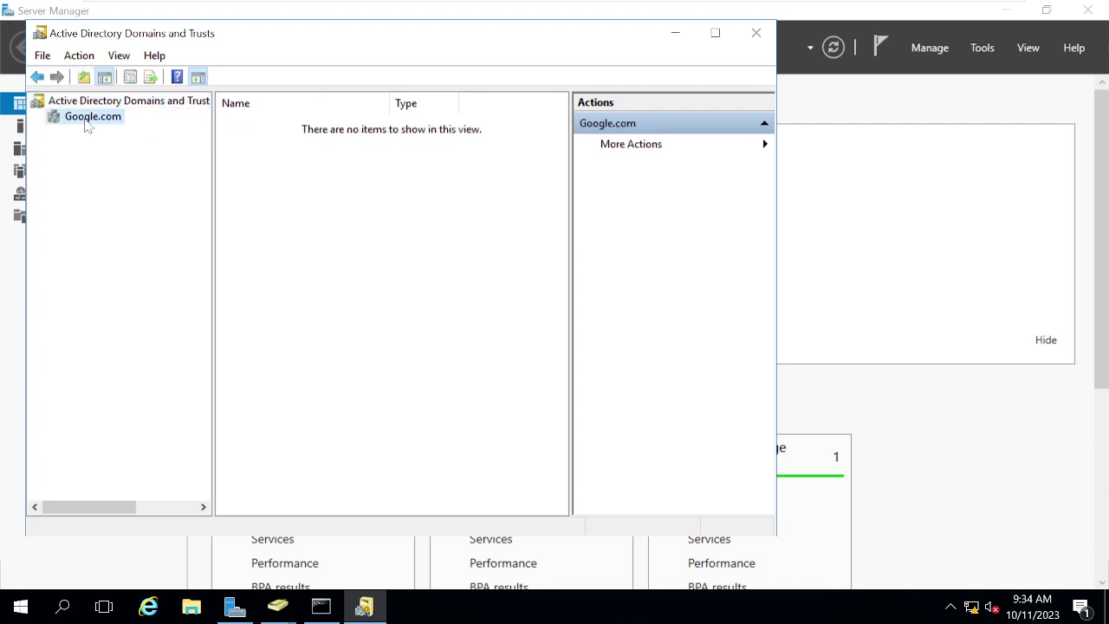
right_click(87, 126)
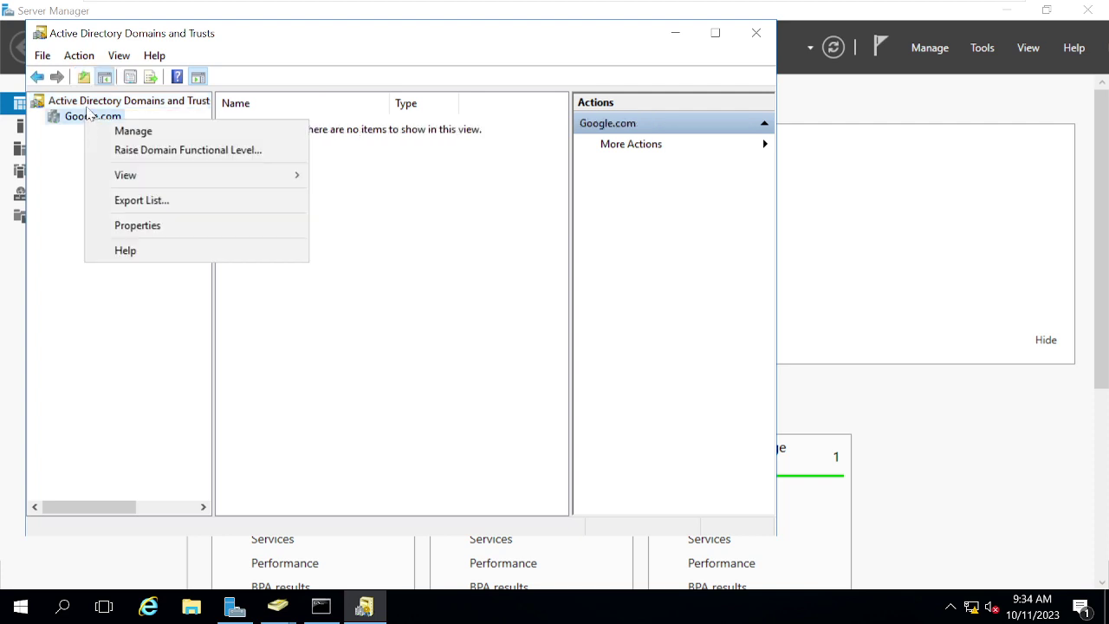
left_click(89, 103)
right_click(89, 104)
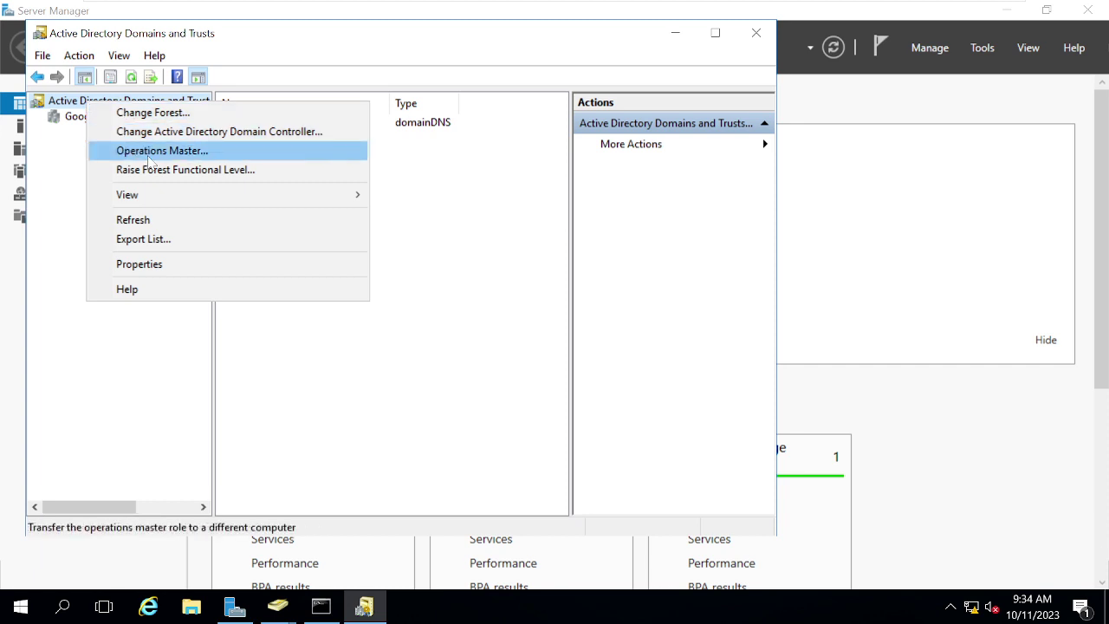
left_click(150, 152)
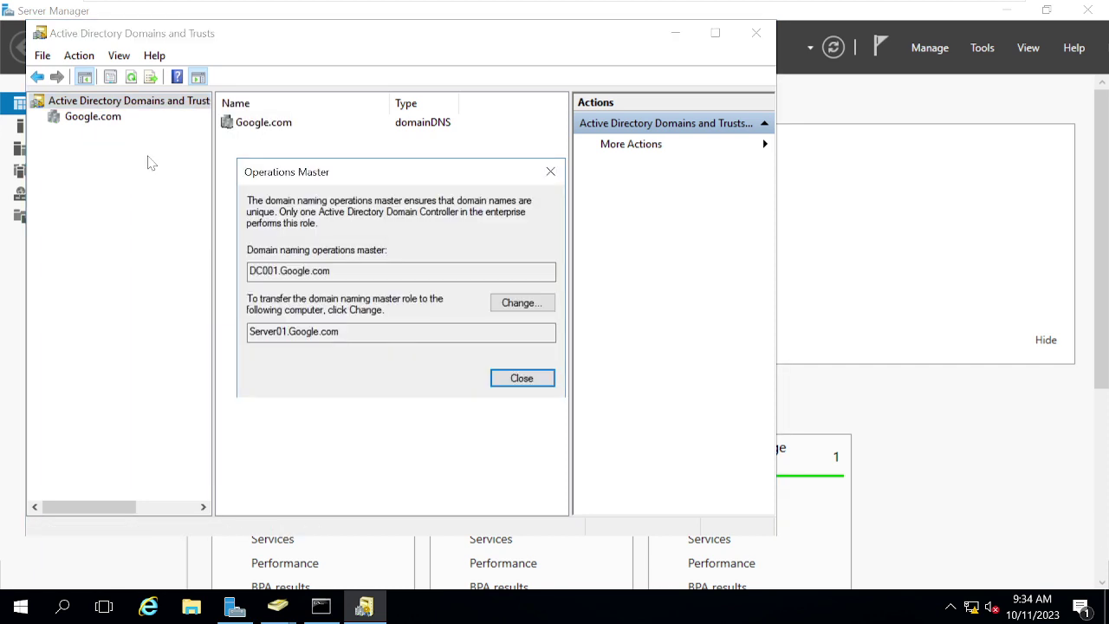
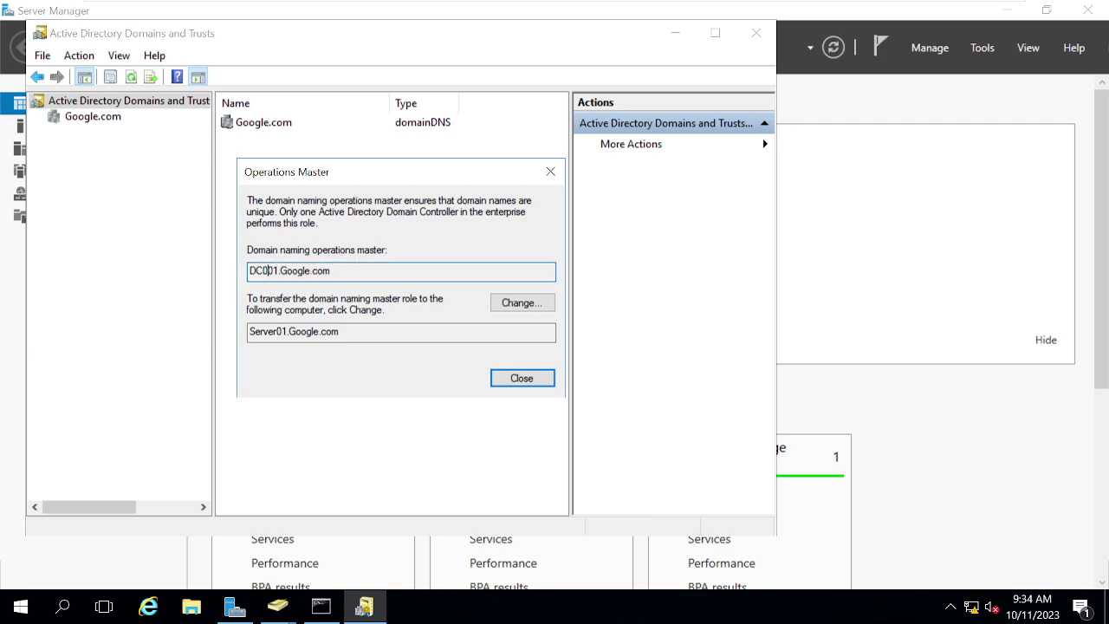
Step: Move the domain naming master from DC001.Google.com to Server01.Google.com, then close the Operations Master window
double_click(290, 270)
left_click(290, 332)
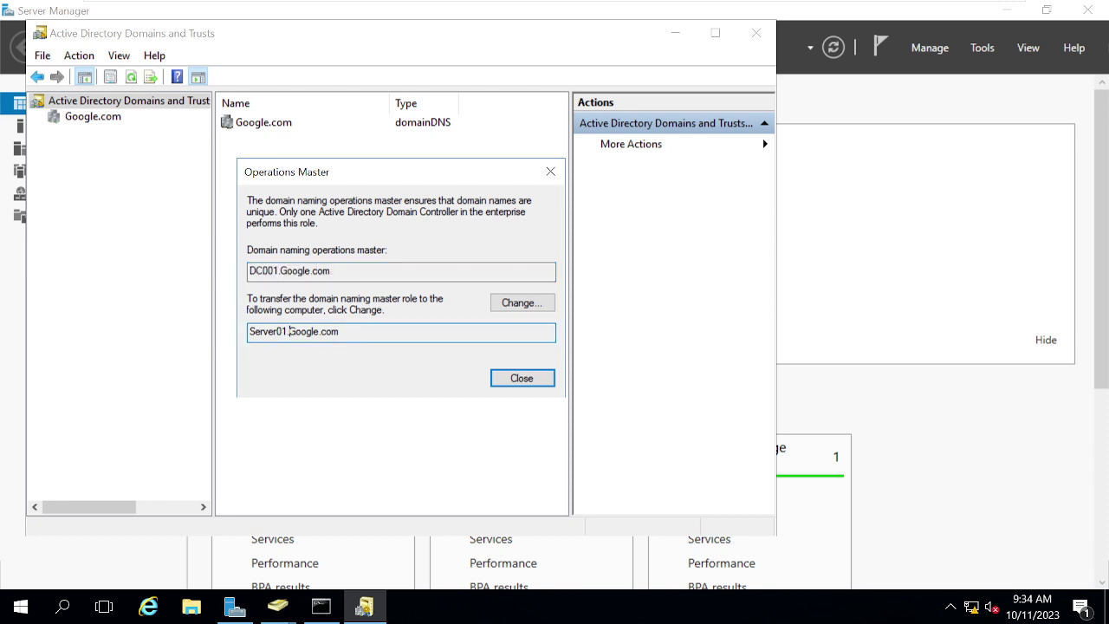
left_click(516, 305)
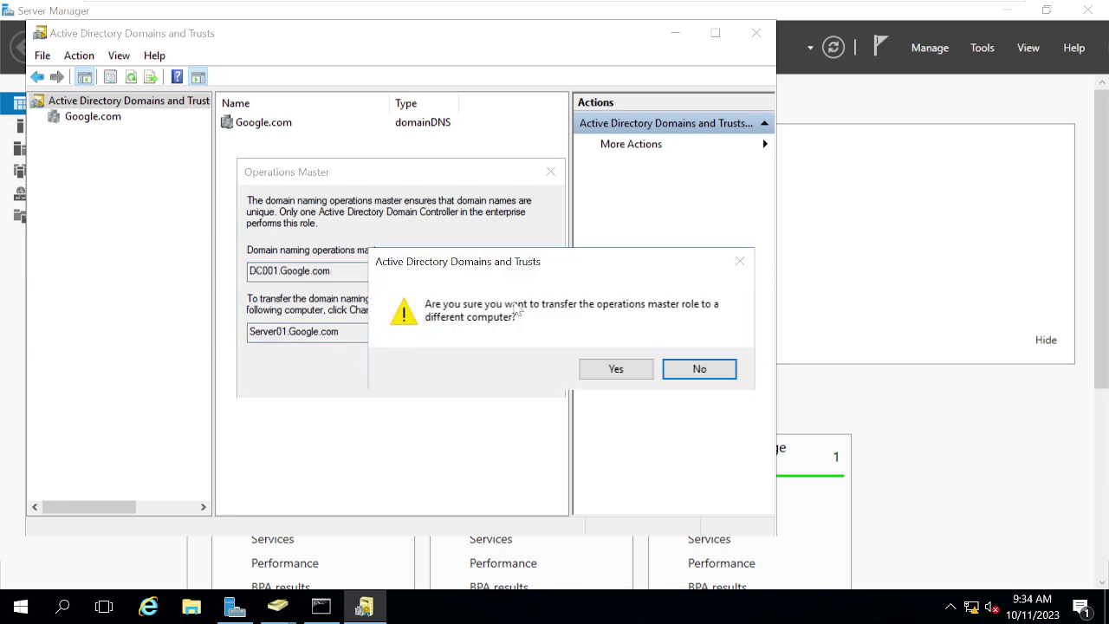
left_click(617, 369)
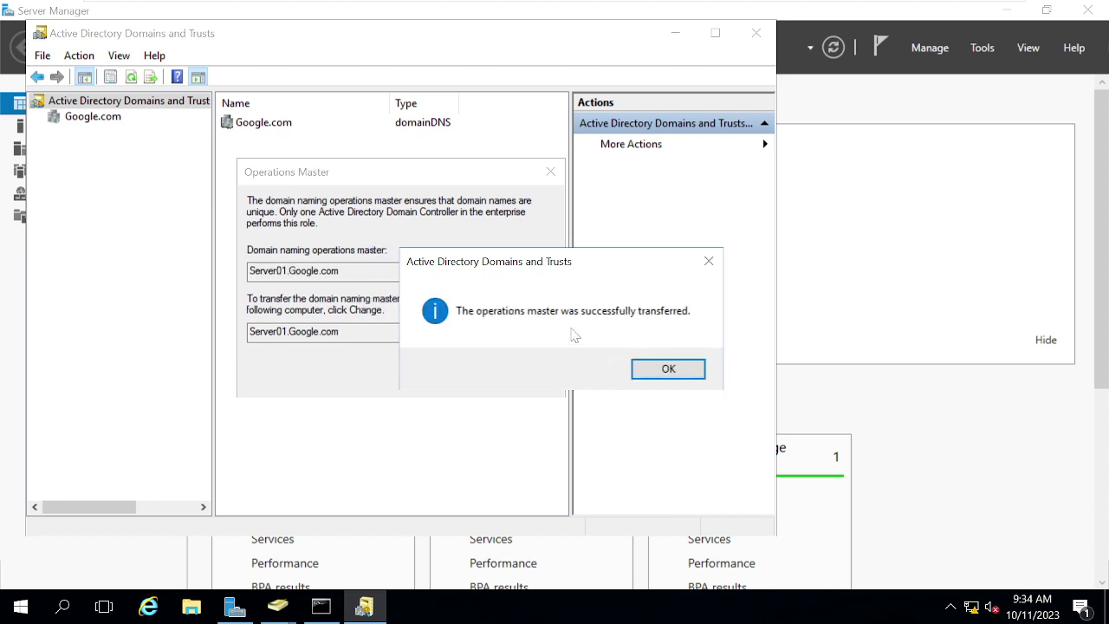
left_click(677, 368)
left_click(530, 382)
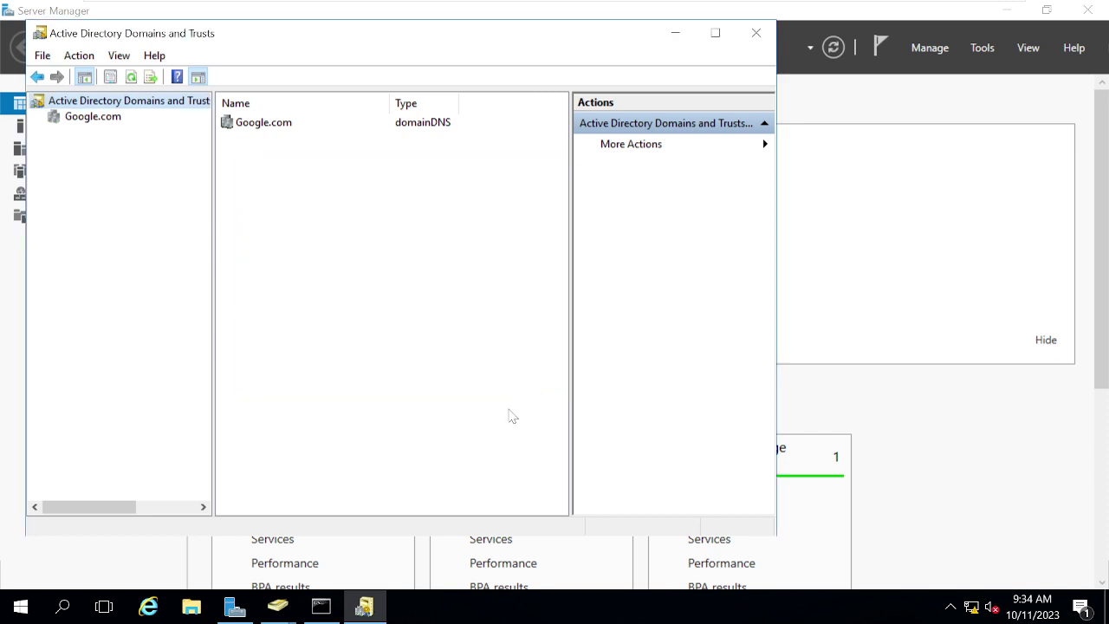
Step: Rerun netdom query fsmo in the Command Prompt, showing four roles on Server01 and Schema master on DC001
left_click(321, 607)
left_click(454, 417)
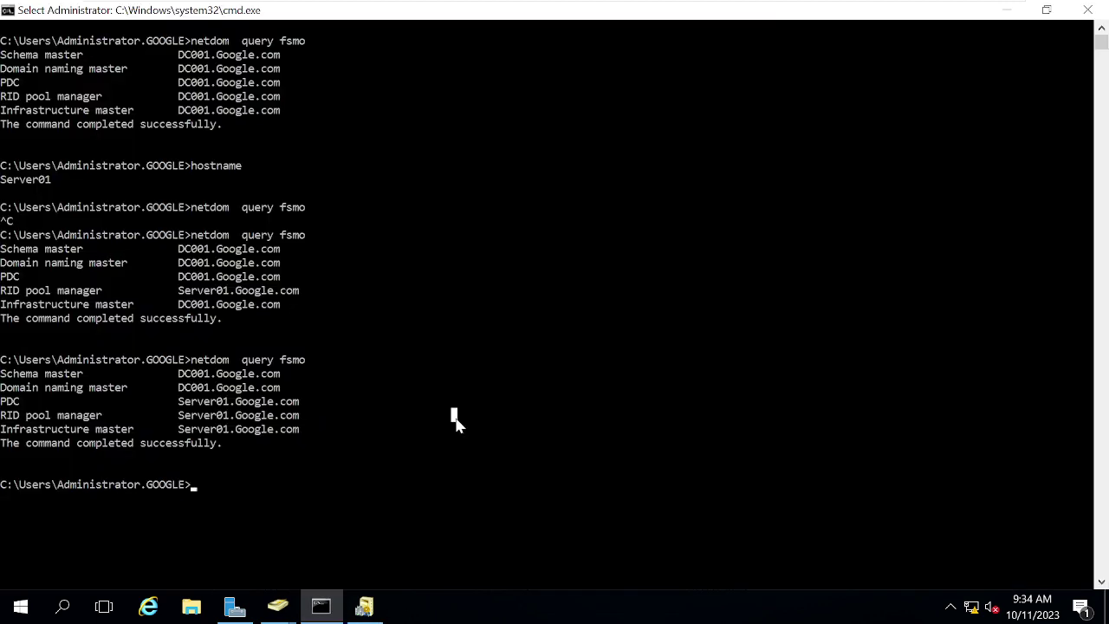
key("Escape")
key("Up")
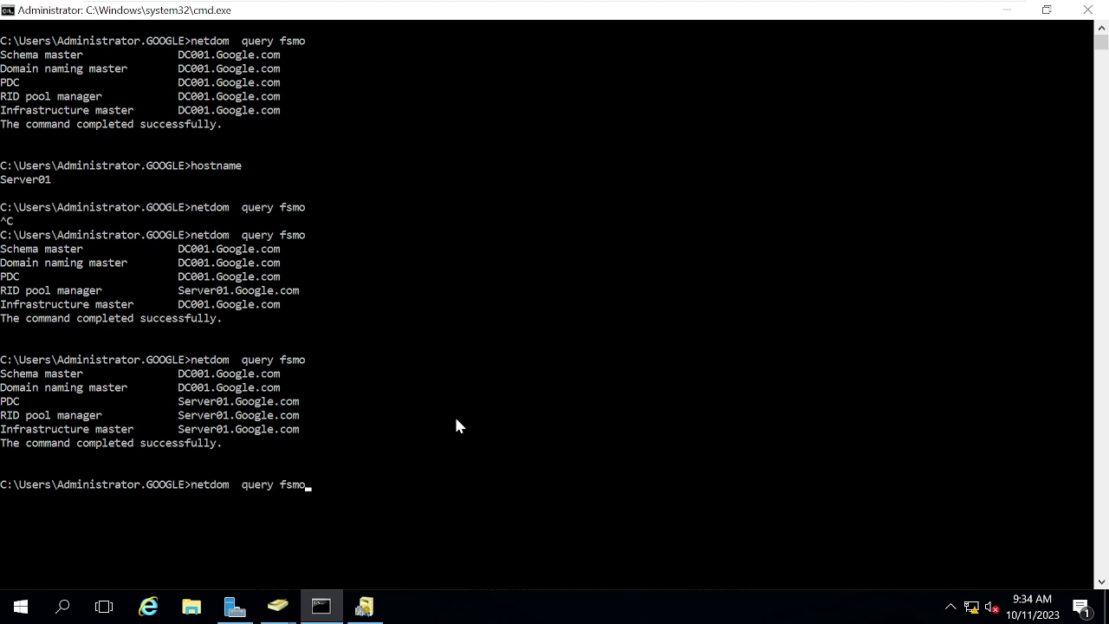
key("Return")
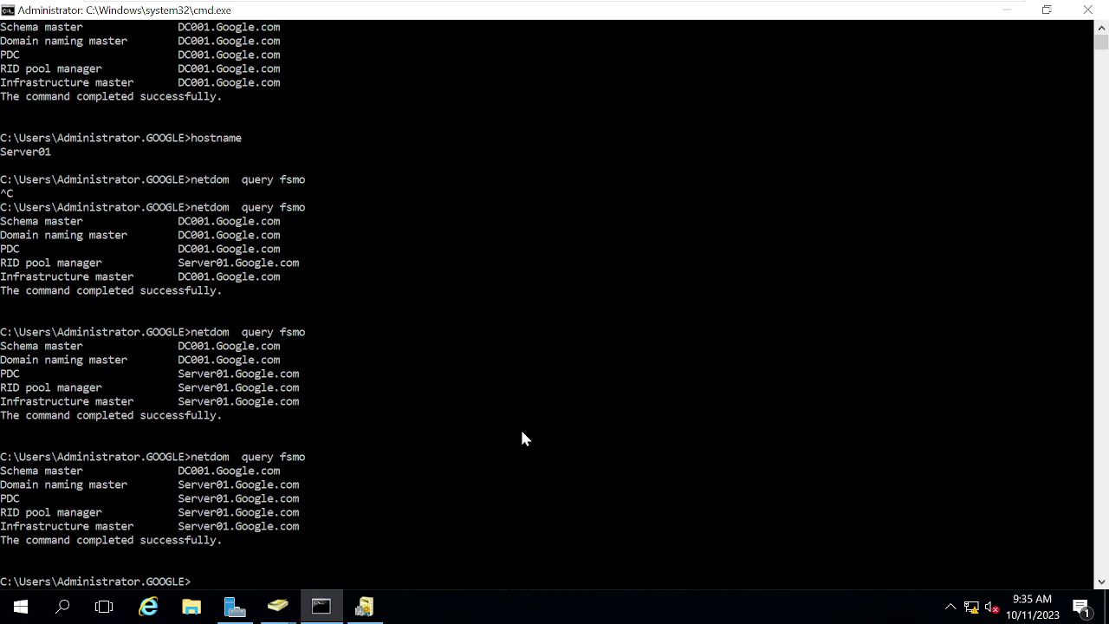
left_click(522, 432)
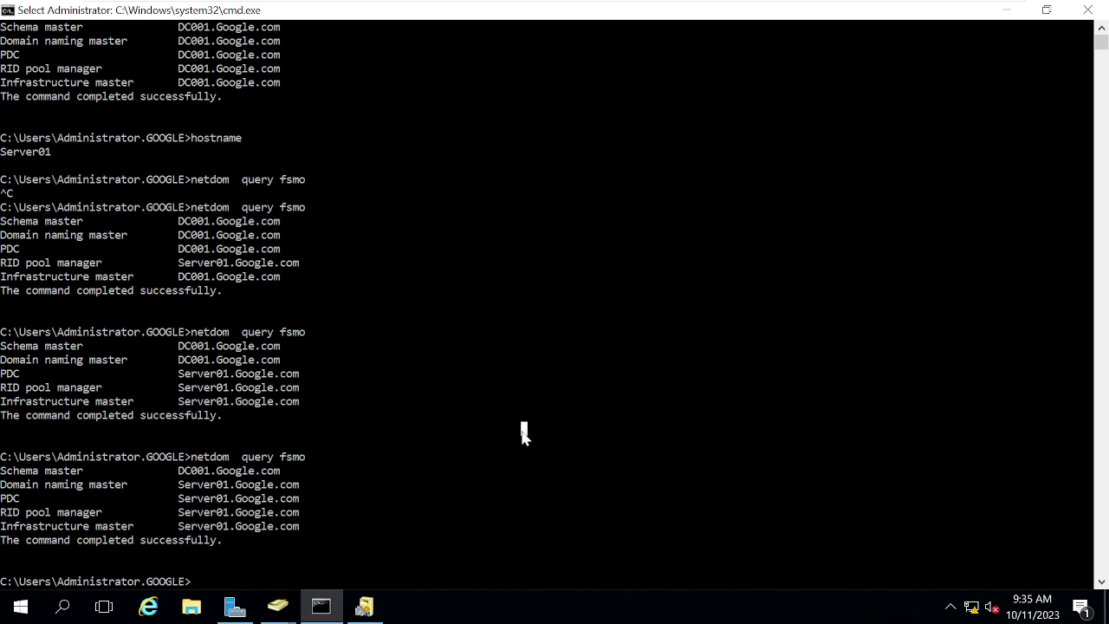
key("super+r")
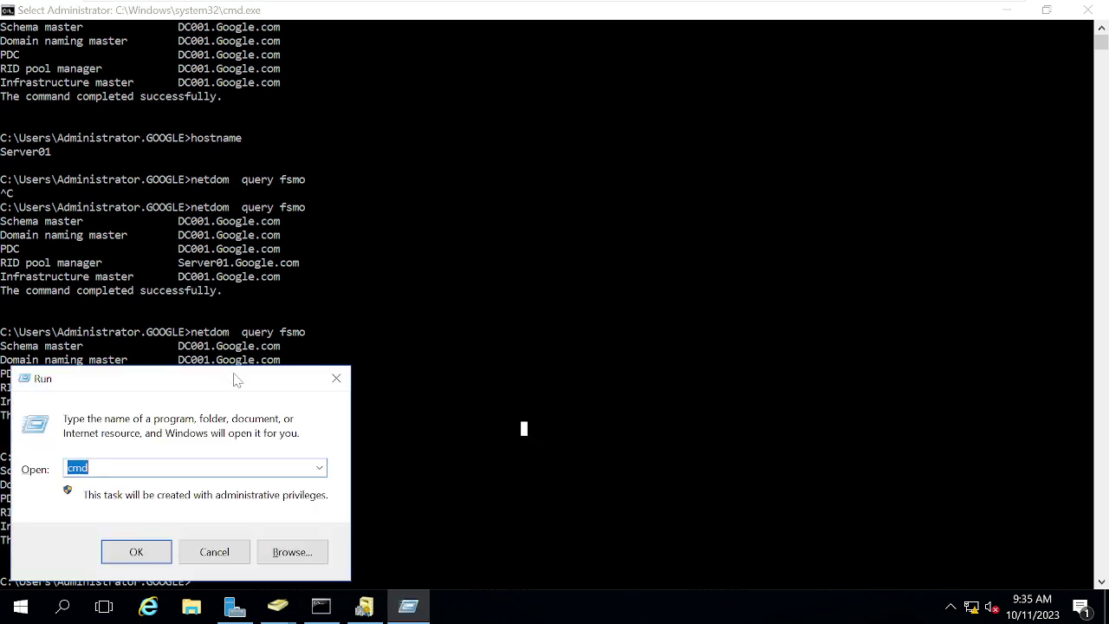
Step: Run regsvr32schmgmt.dll from the Run box, which fails with a cannot-find error
left_click(336, 379)
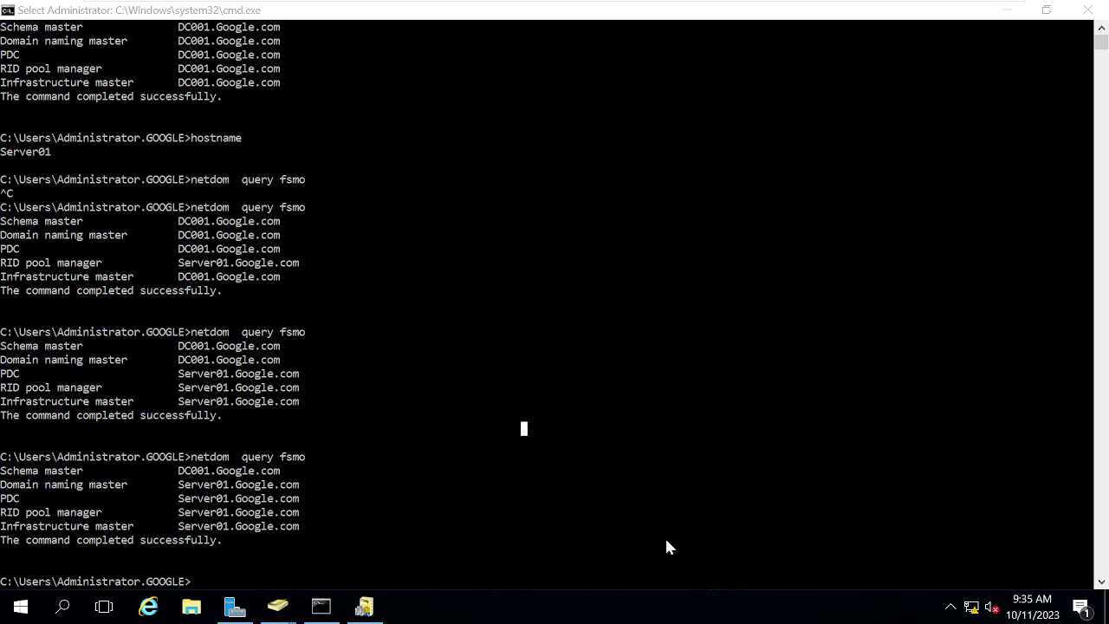
key("super+r")
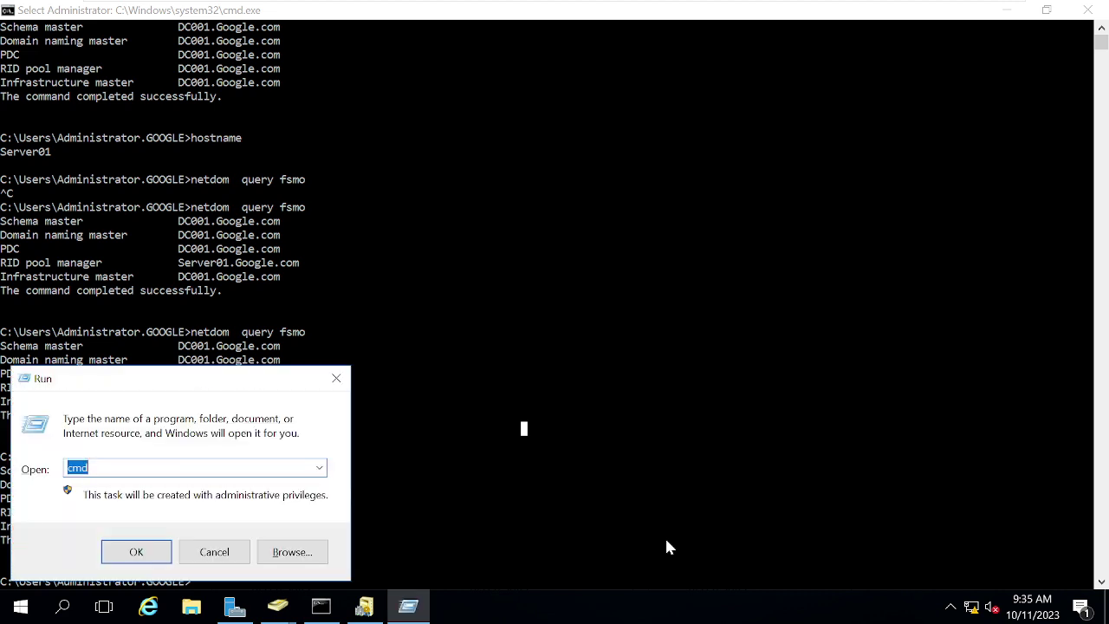
type("regsvr32schmgmt.dll")
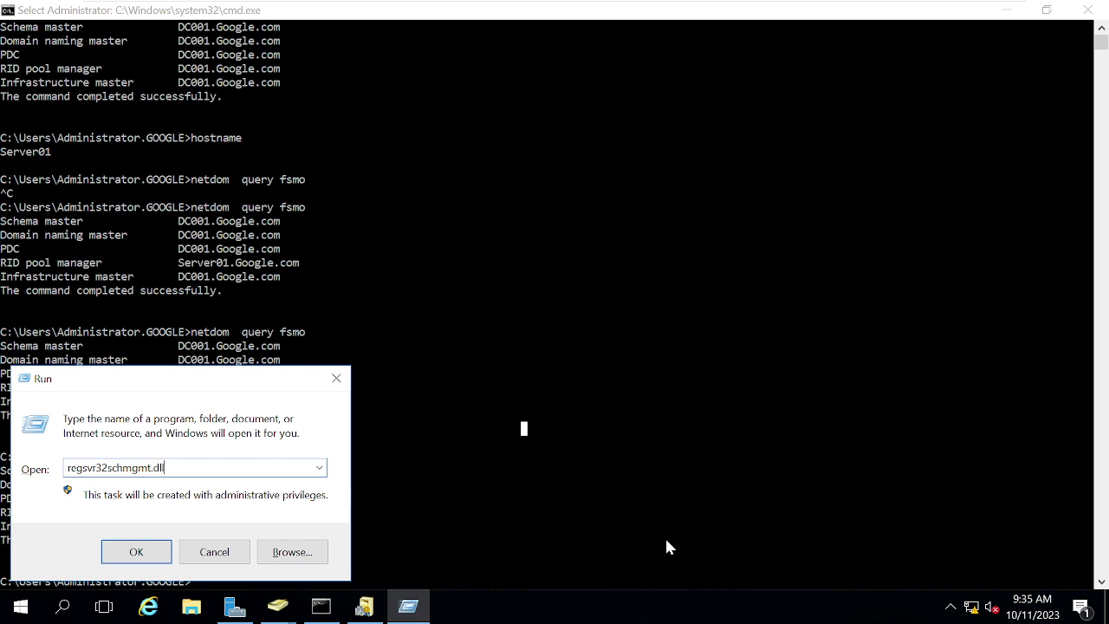
key("Return")
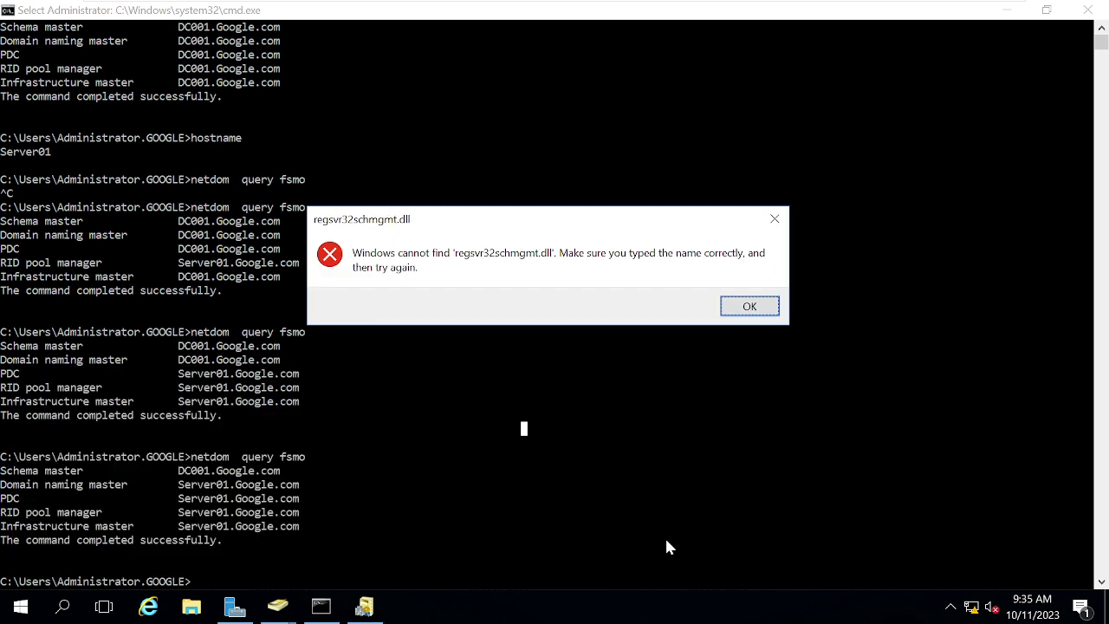
left_click(750, 307)
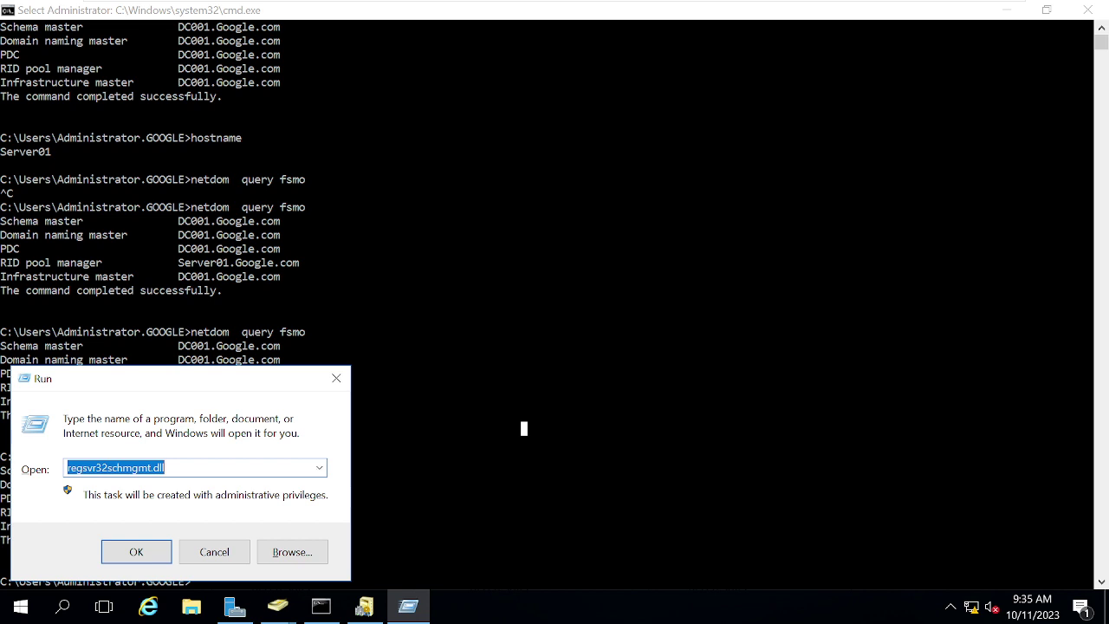
Step: Correct the command to regsvr32 schmmgmt.dll and register the DLL successfully
left_click(123, 468)
type("m")
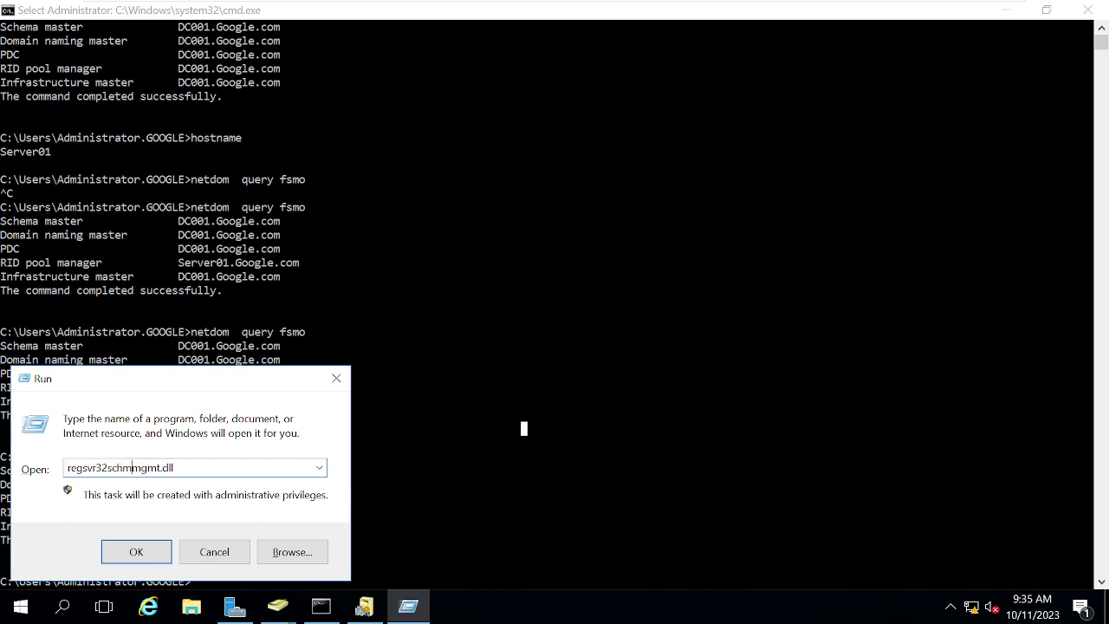
key("Return")
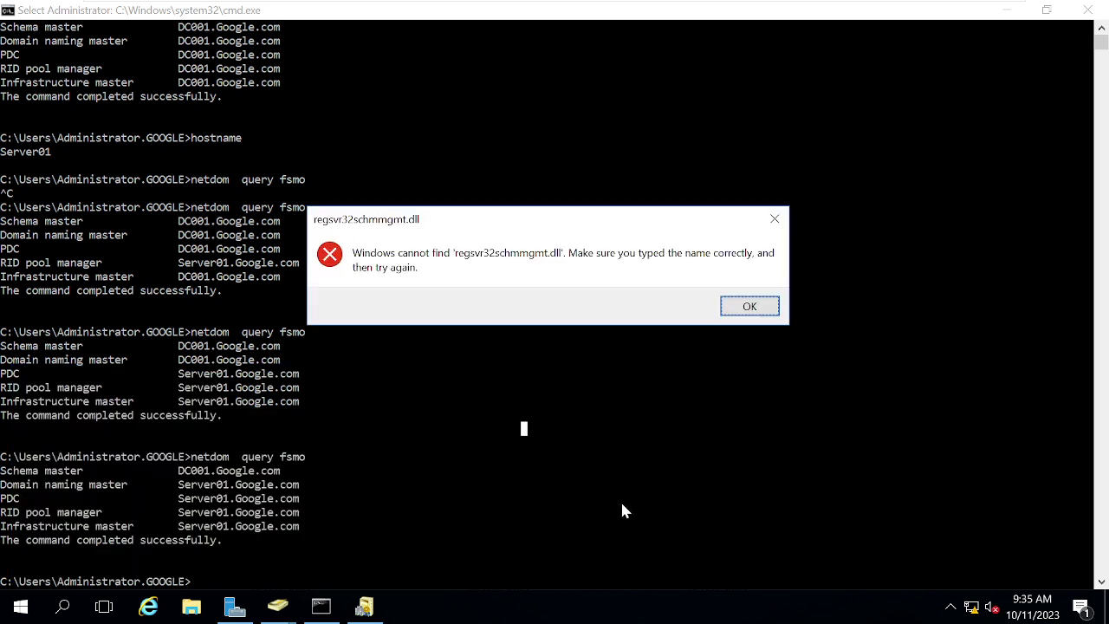
left_click(744, 310)
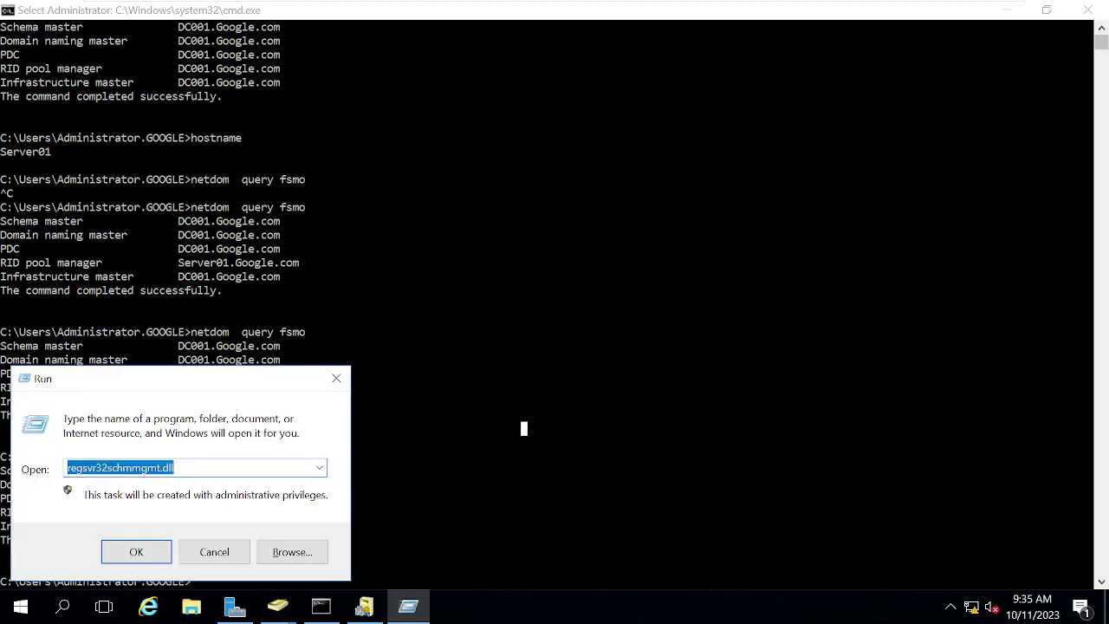
left_click(101, 468)
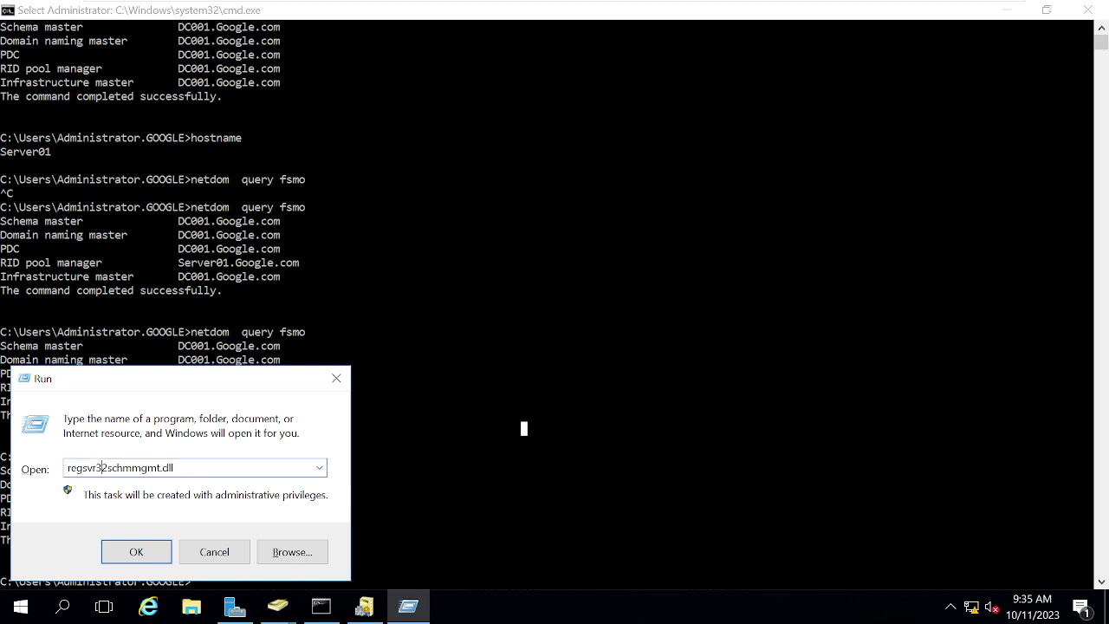
key("Return")
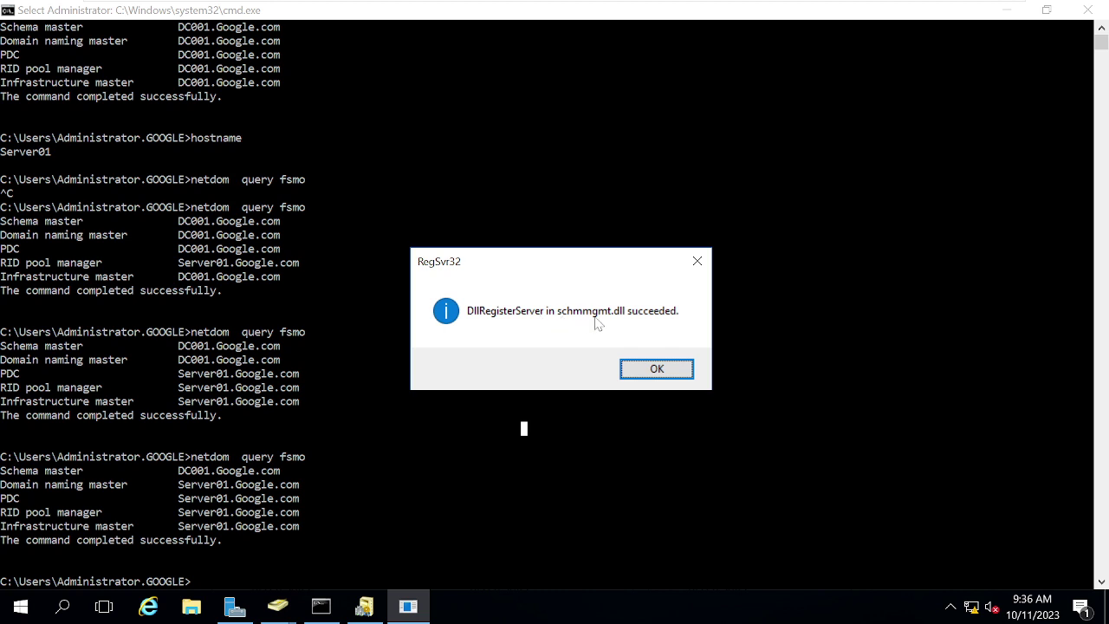
left_click(656, 367)
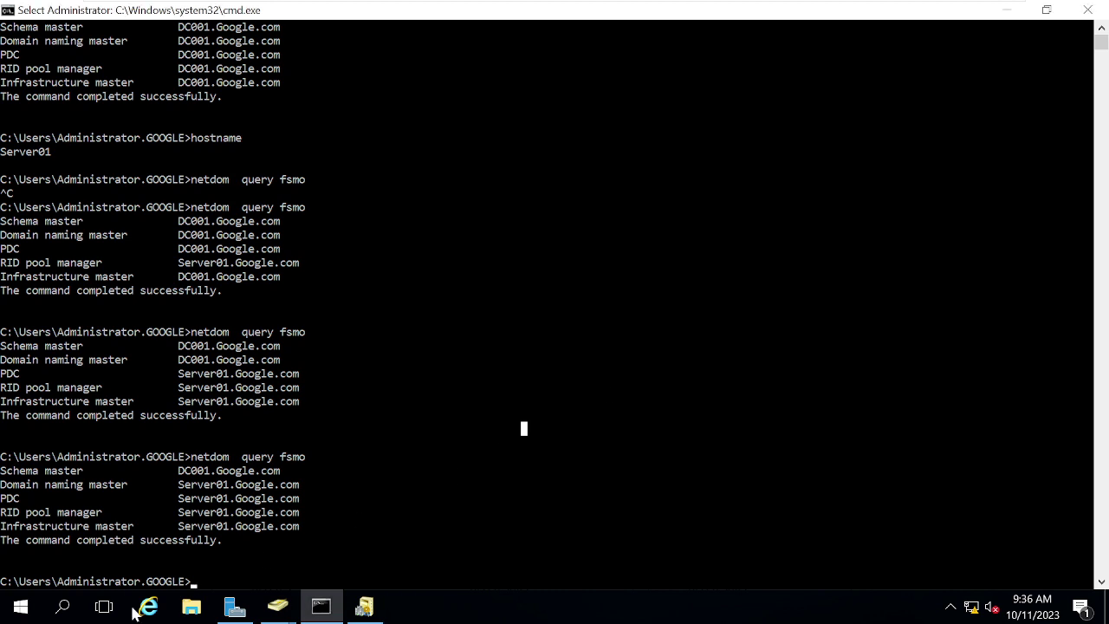
key("super+r")
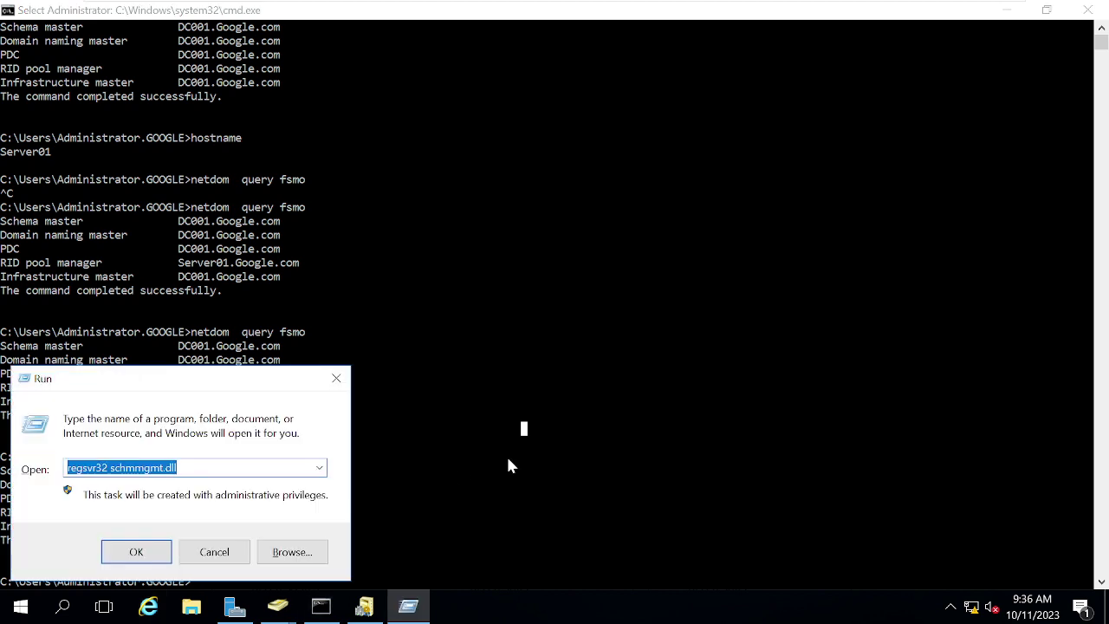
Step: Launch mmc, add the Active Directory Schema snap-in, and expand its node
type("mmc")
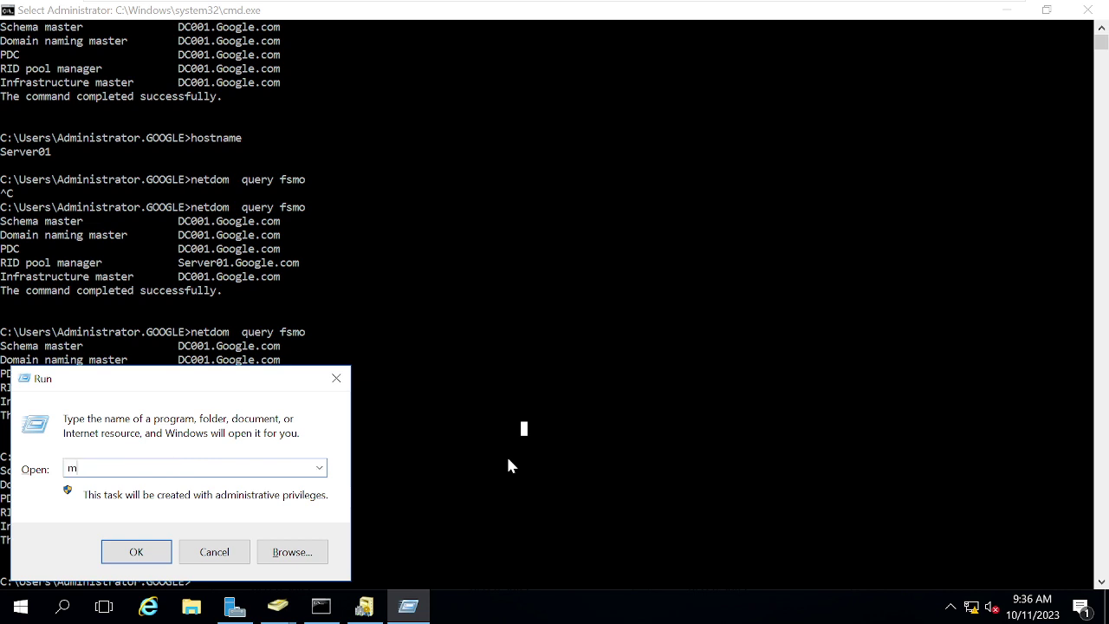
key("Return")
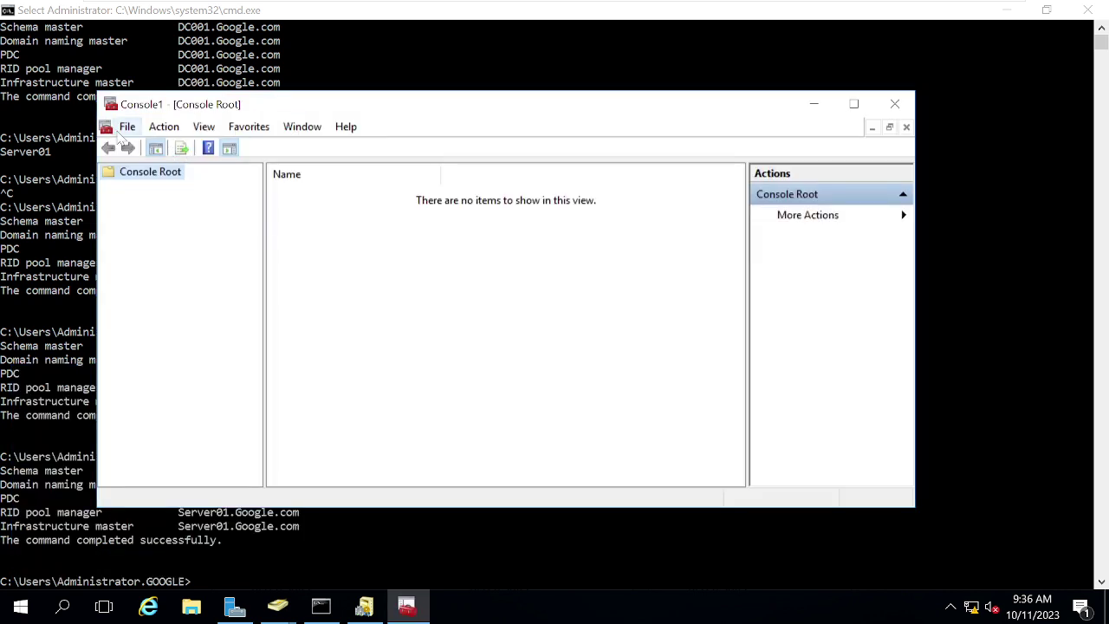
left_click(128, 126)
left_click(184, 234)
left_click_drag(341, 178, 371, 180)
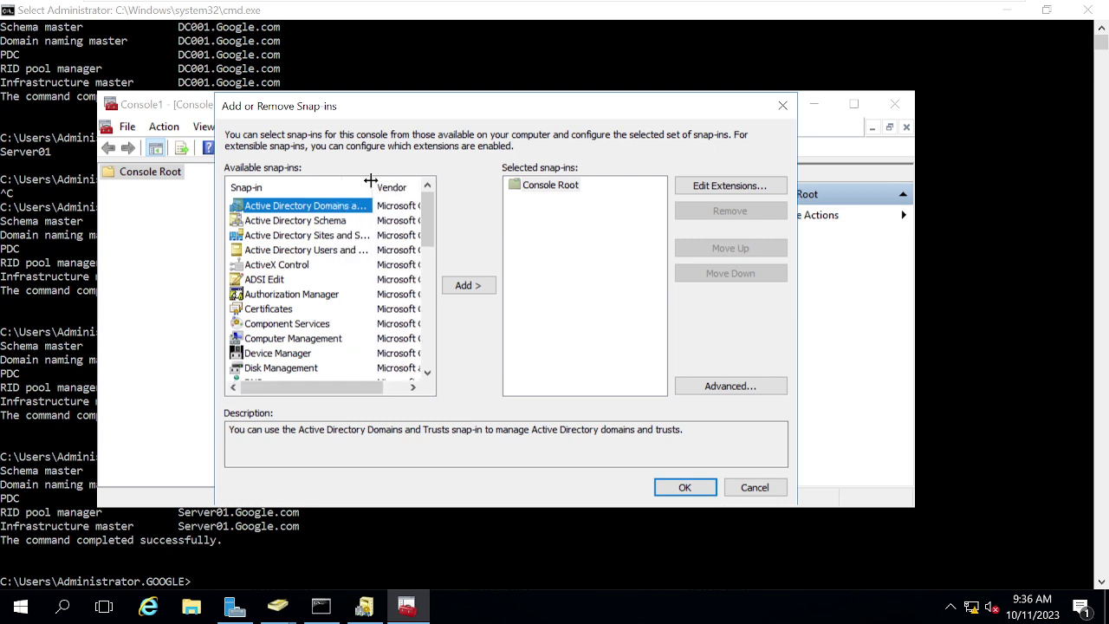
left_click(274, 222)
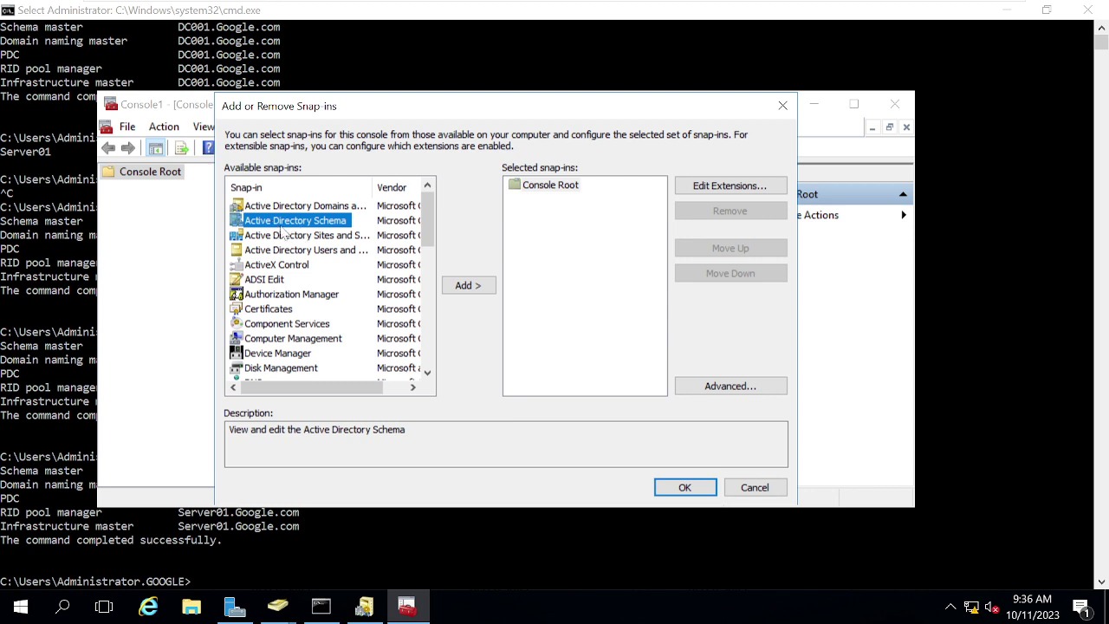
left_click(462, 291)
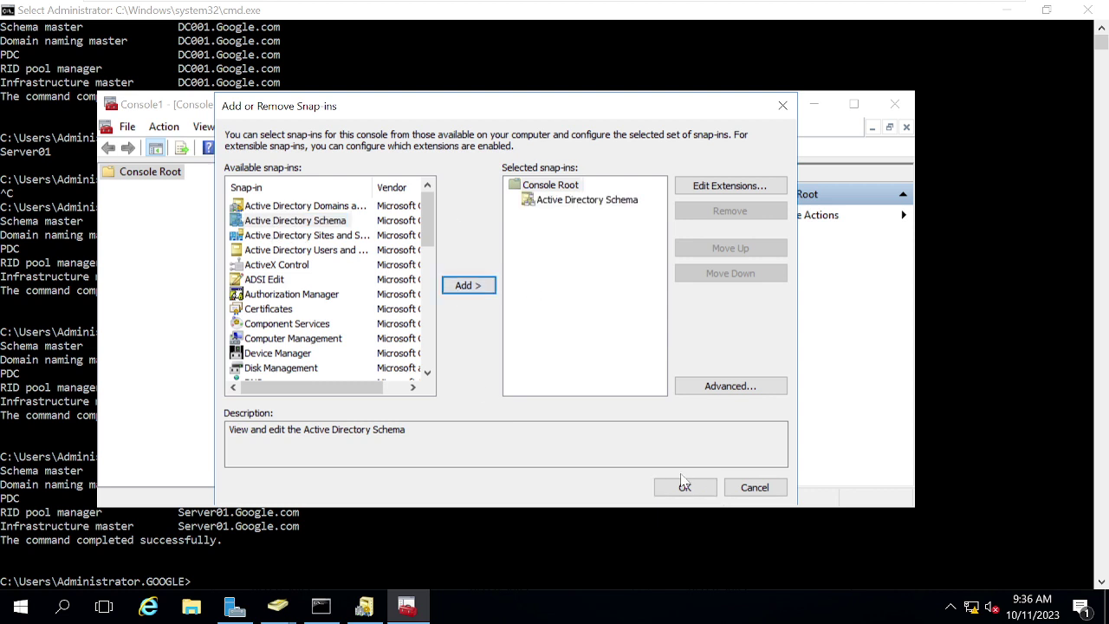
left_click(685, 487)
double_click(189, 190)
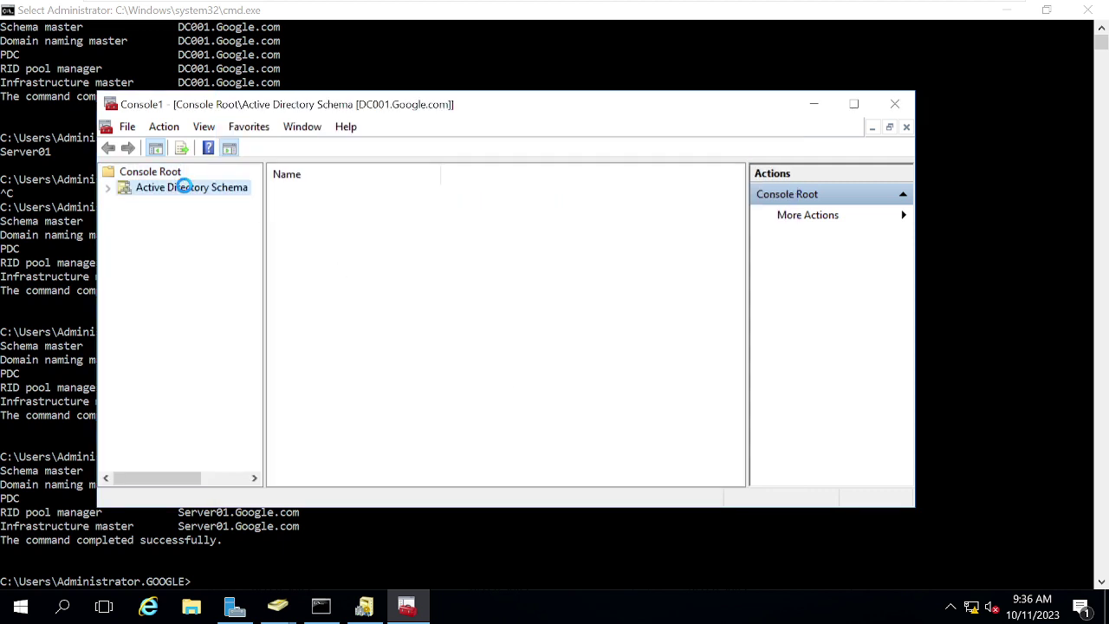
Step: Try changing the schema master from its Operations Master dialog, which warns that DC001 is already the target
right_click(188, 193)
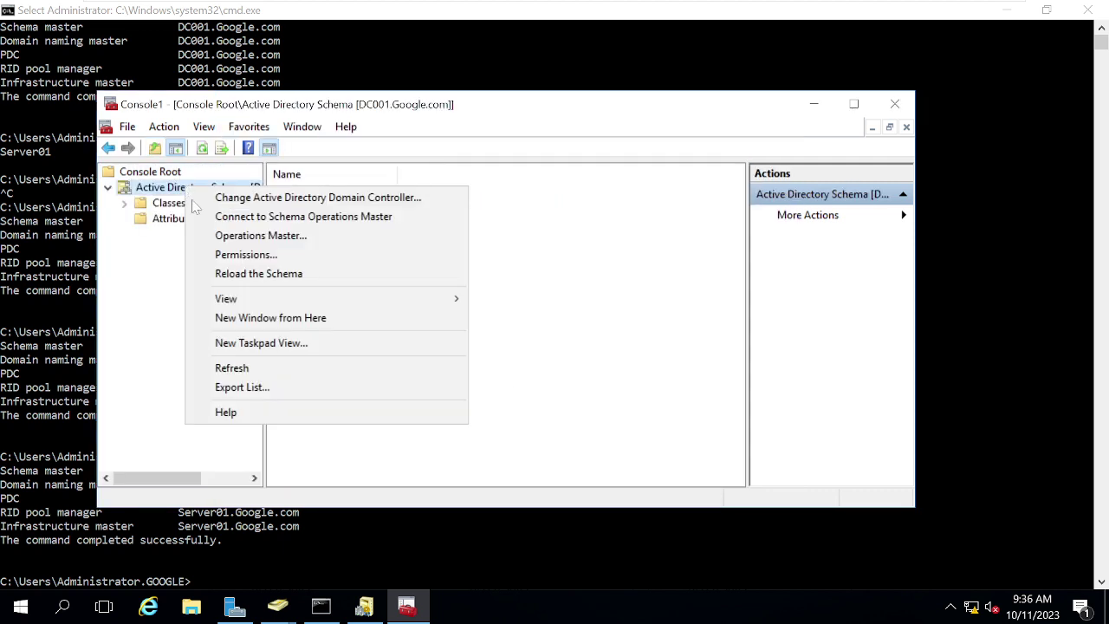
left_click(255, 236)
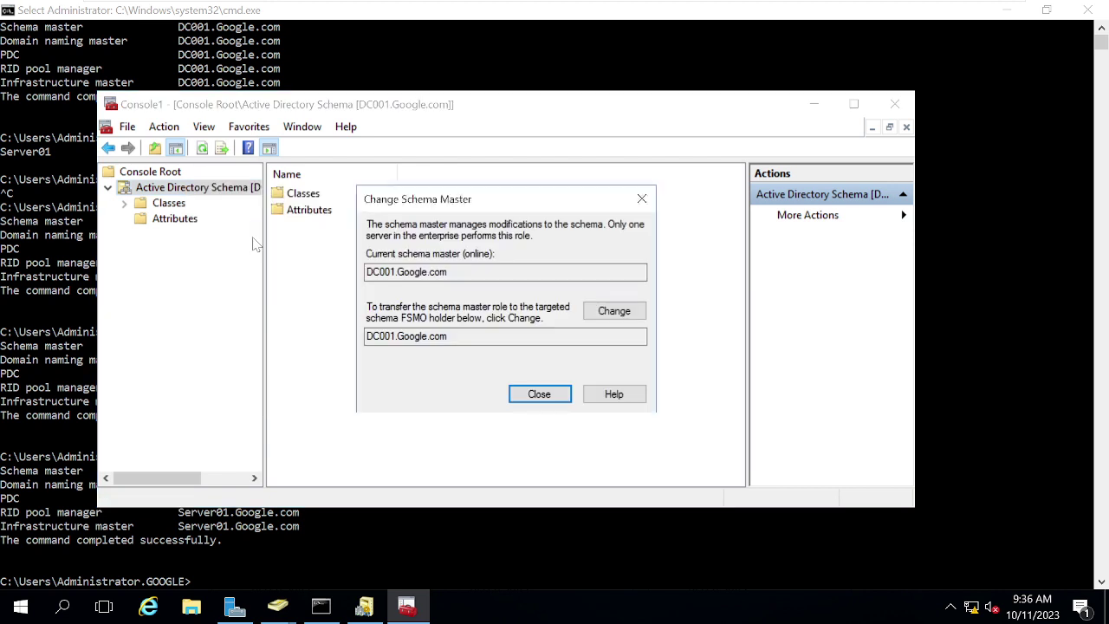
left_click(378, 272)
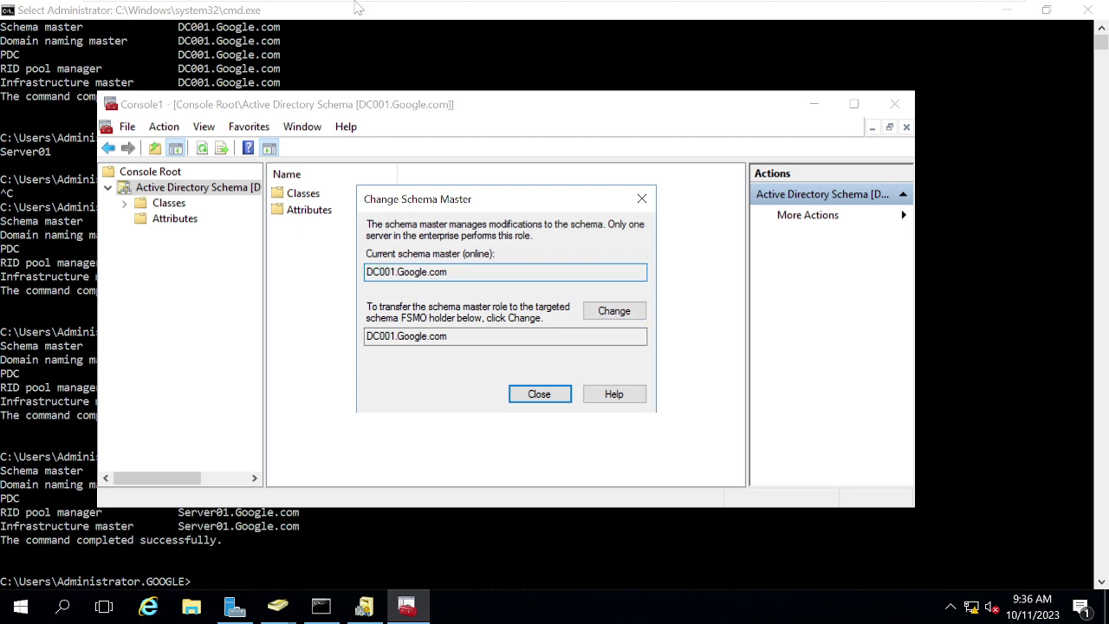
mouse_move(778, 7)
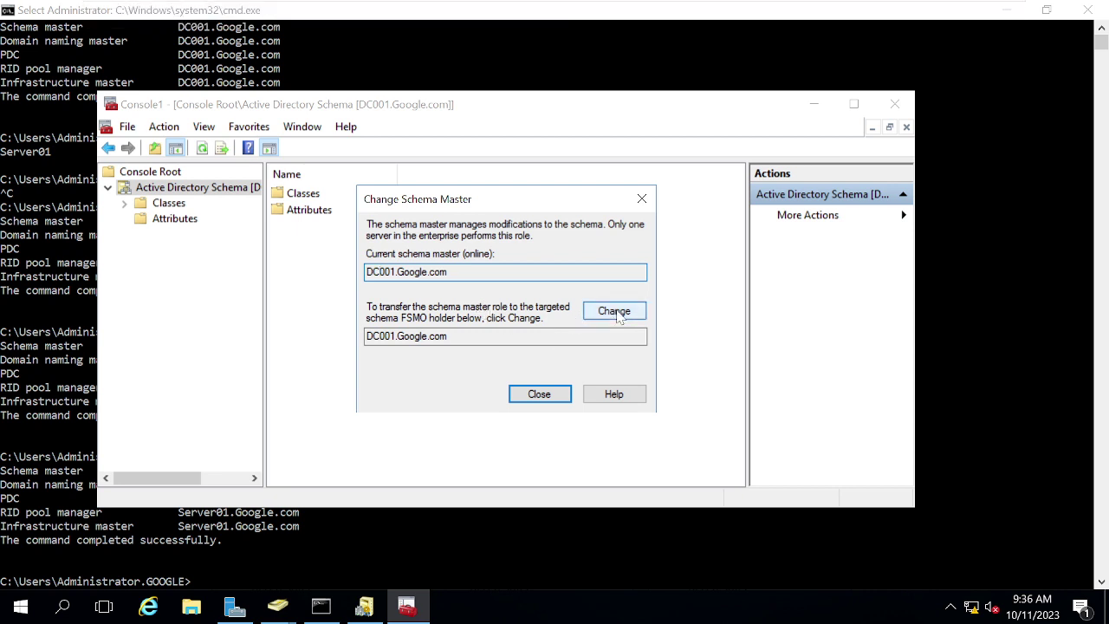
left_click(617, 314)
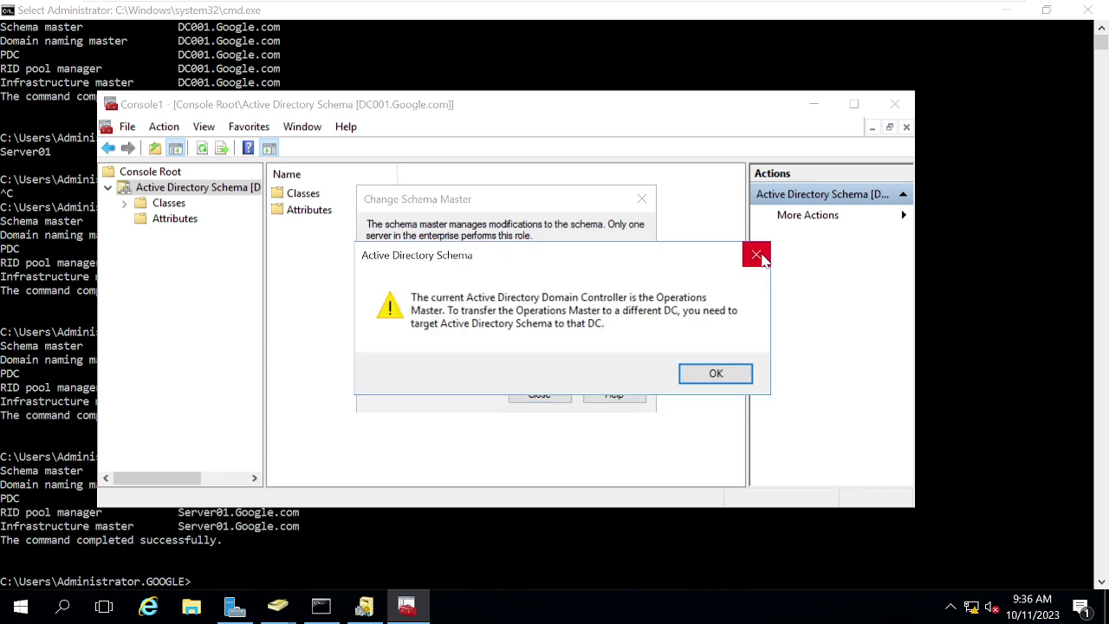
left_click(756, 255)
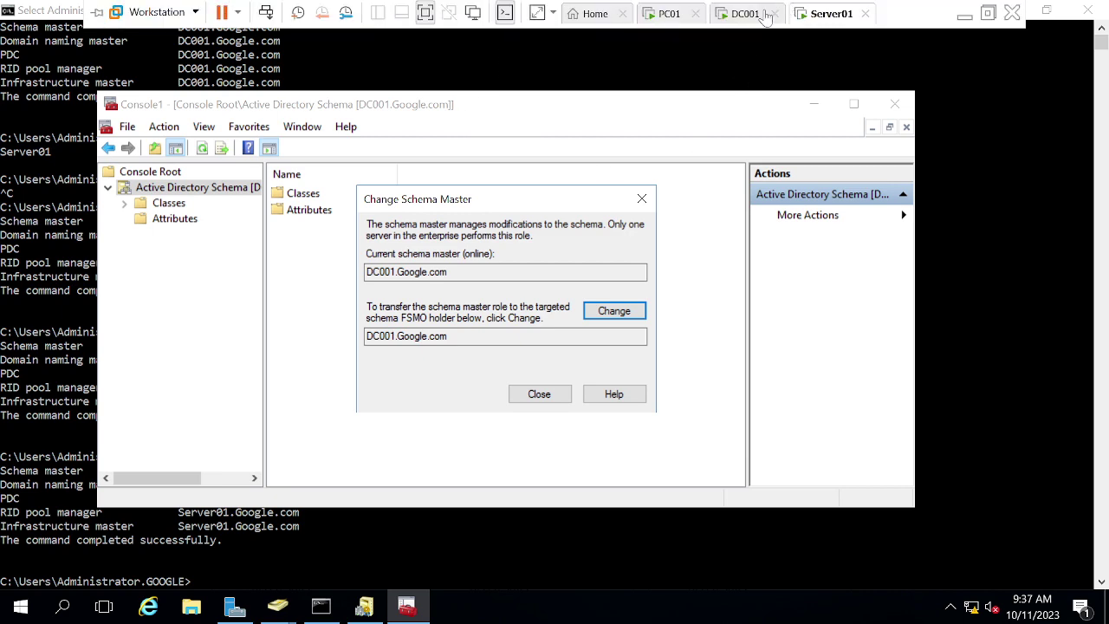
left_click(736, 16)
left_click(373, 486)
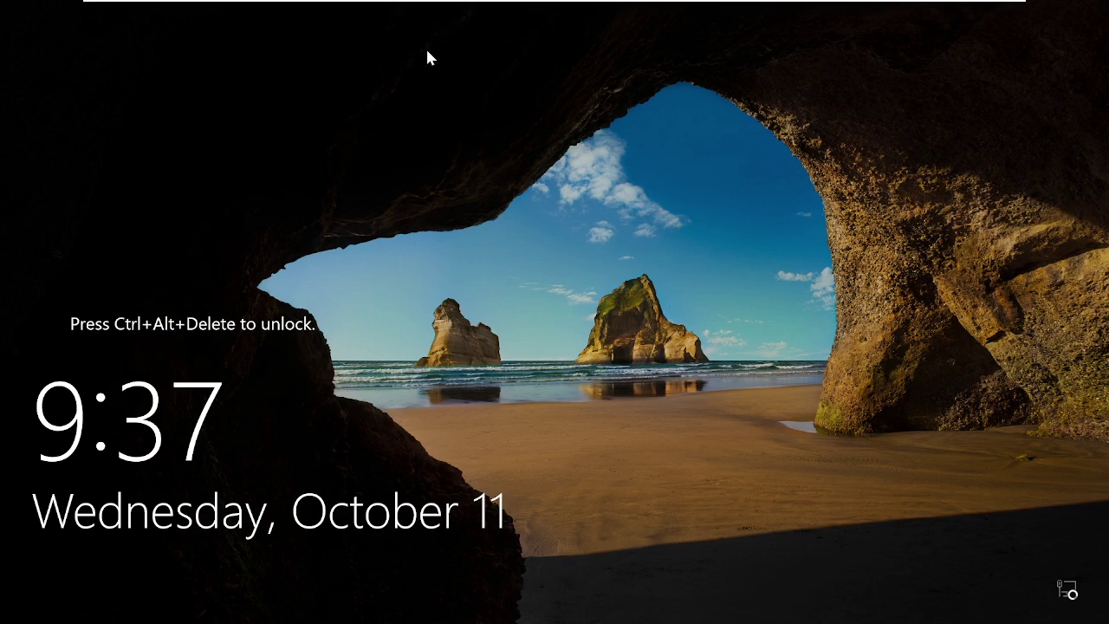
mouse_move(895, 7)
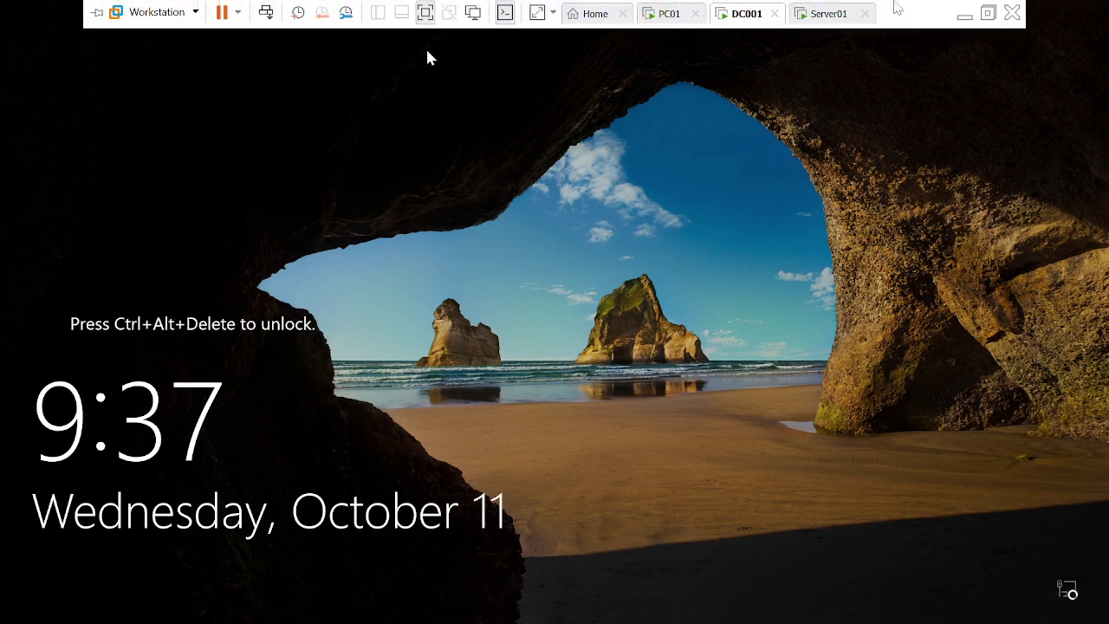
left_click(825, 16)
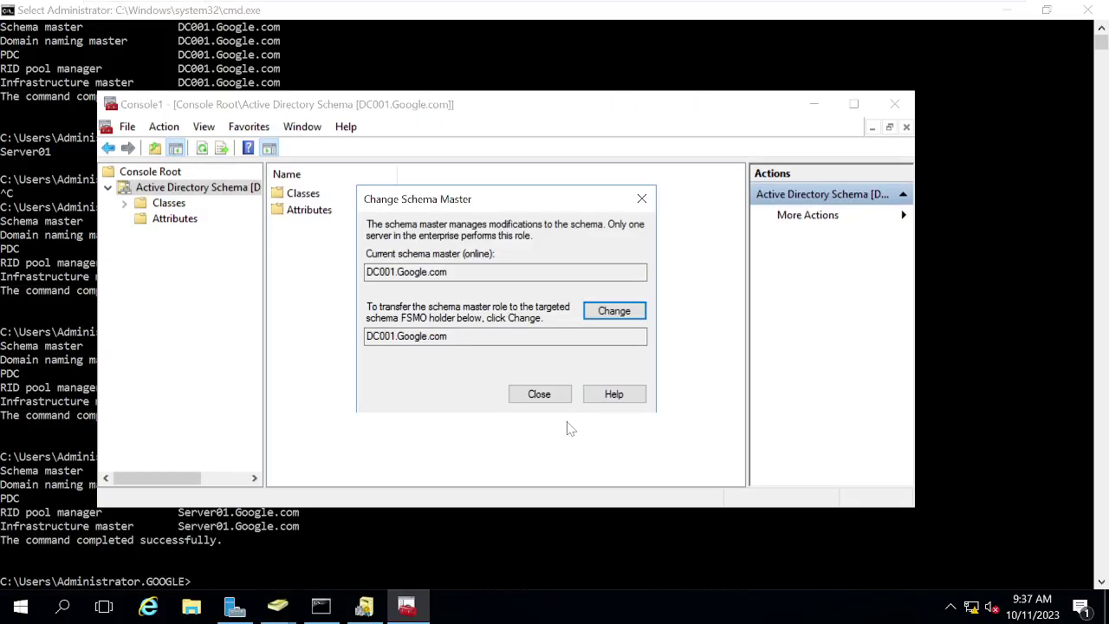
Step: Reconnect the schema console to Server01.Google.com and check that the Change Schema Master dialog now targets Server01
left_click(543, 395)
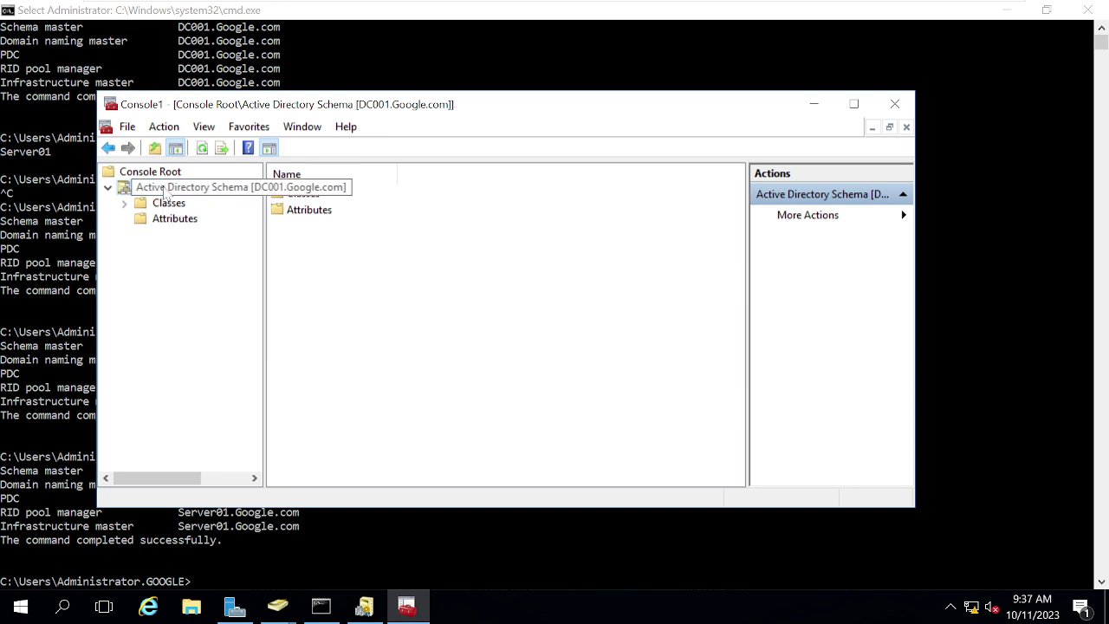
right_click(166, 192)
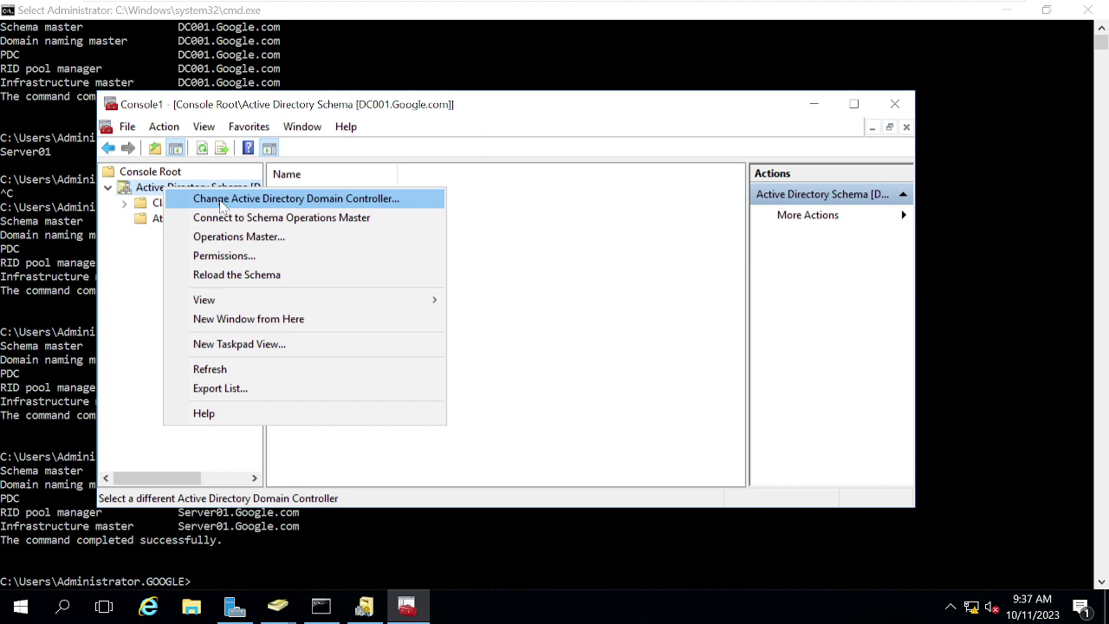
left_click(221, 204)
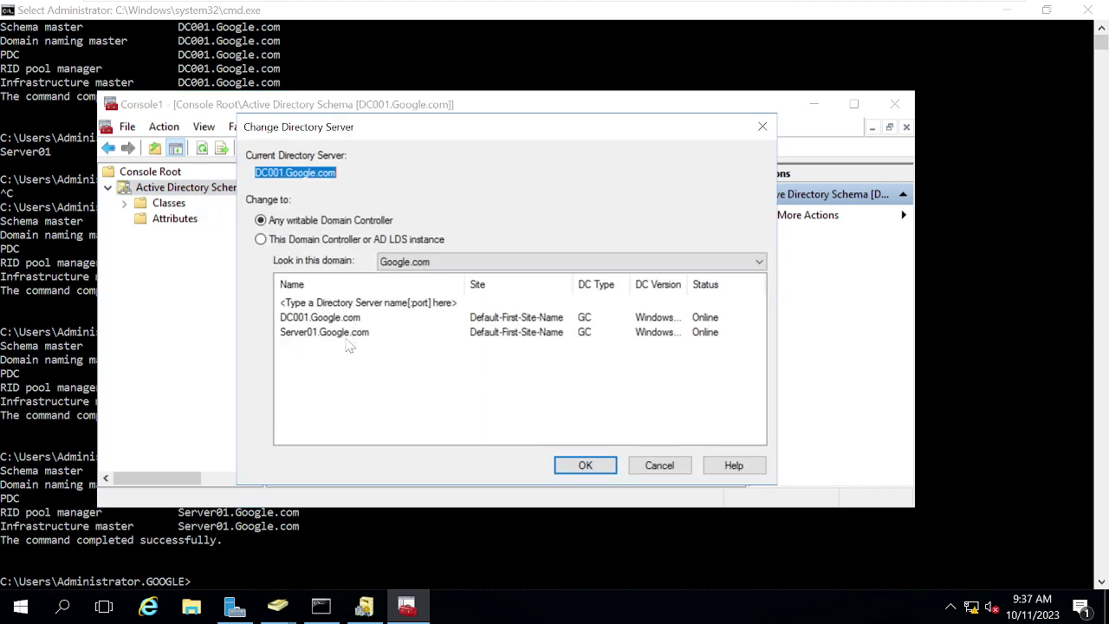
left_click(302, 334)
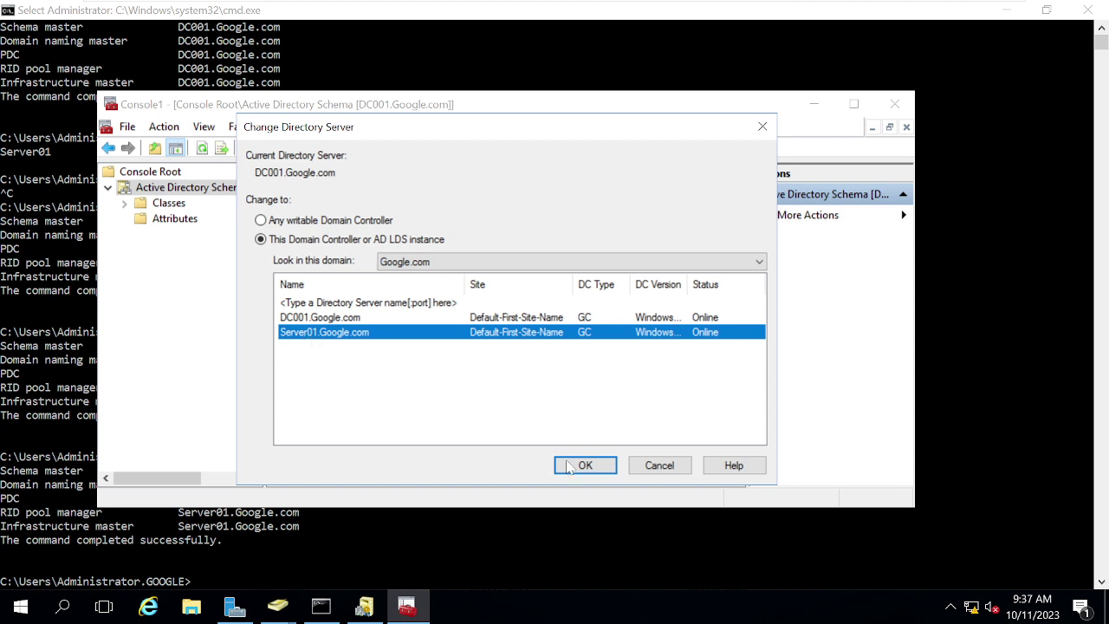
left_click(582, 467)
left_click(713, 374)
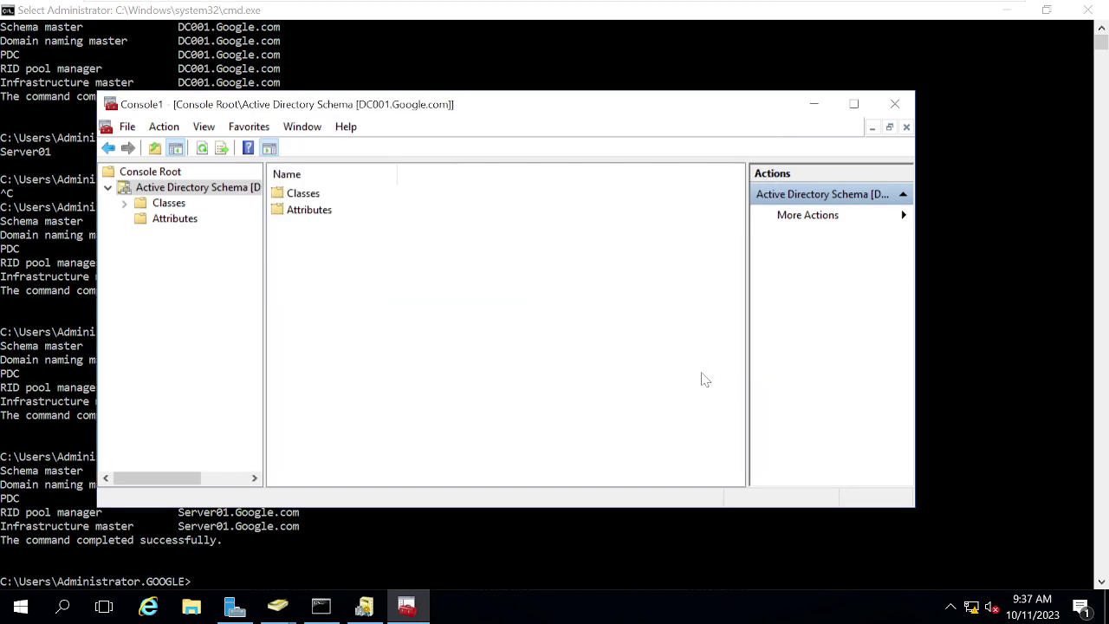
right_click(166, 191)
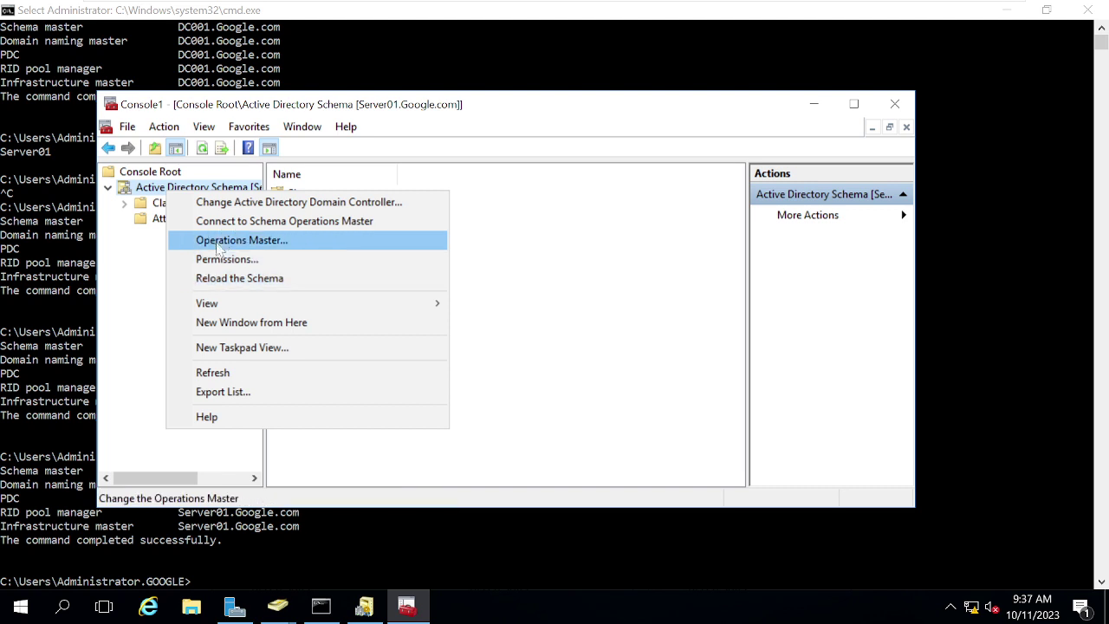
left_click(220, 241)
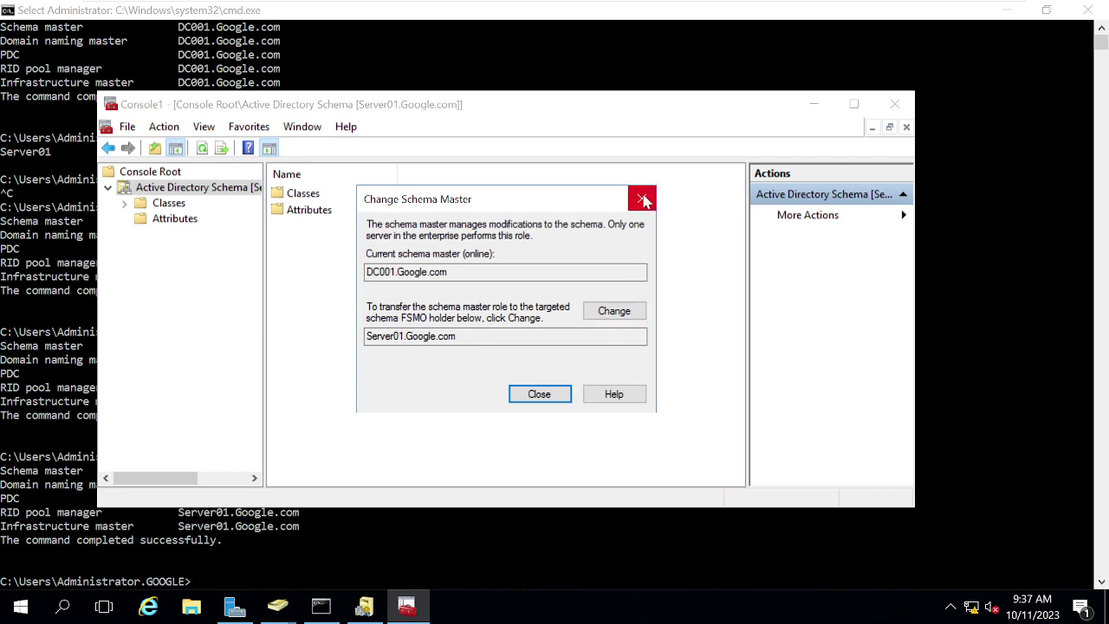
left_click(643, 199)
Step: Connect the schema console to Server01.Google.com through Change Active Directory Domain Controller
right_click(166, 196)
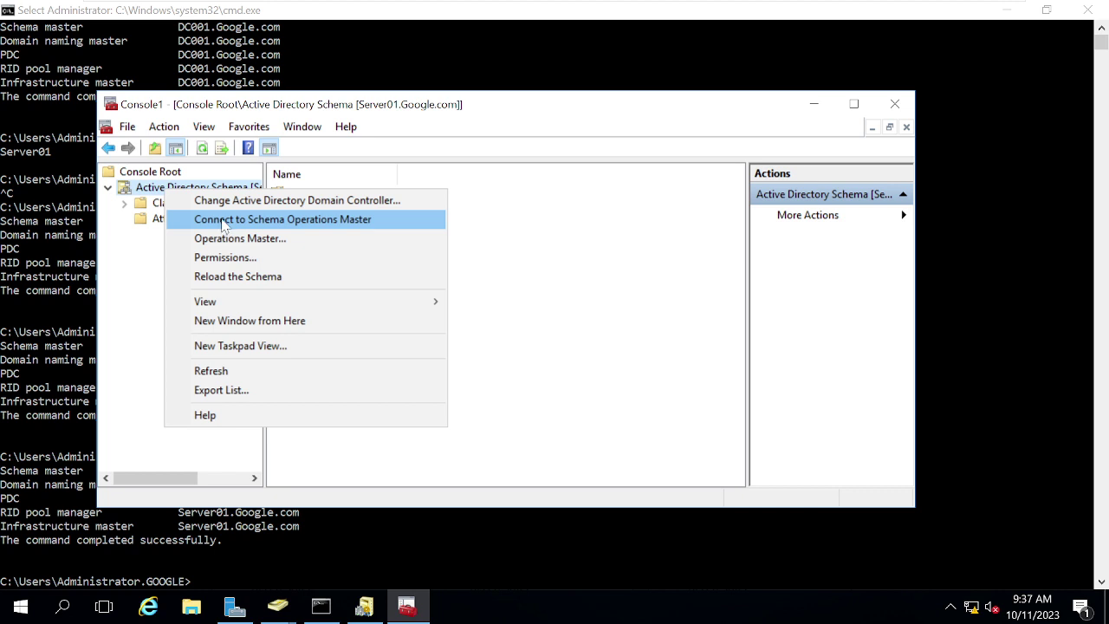
left_click(227, 201)
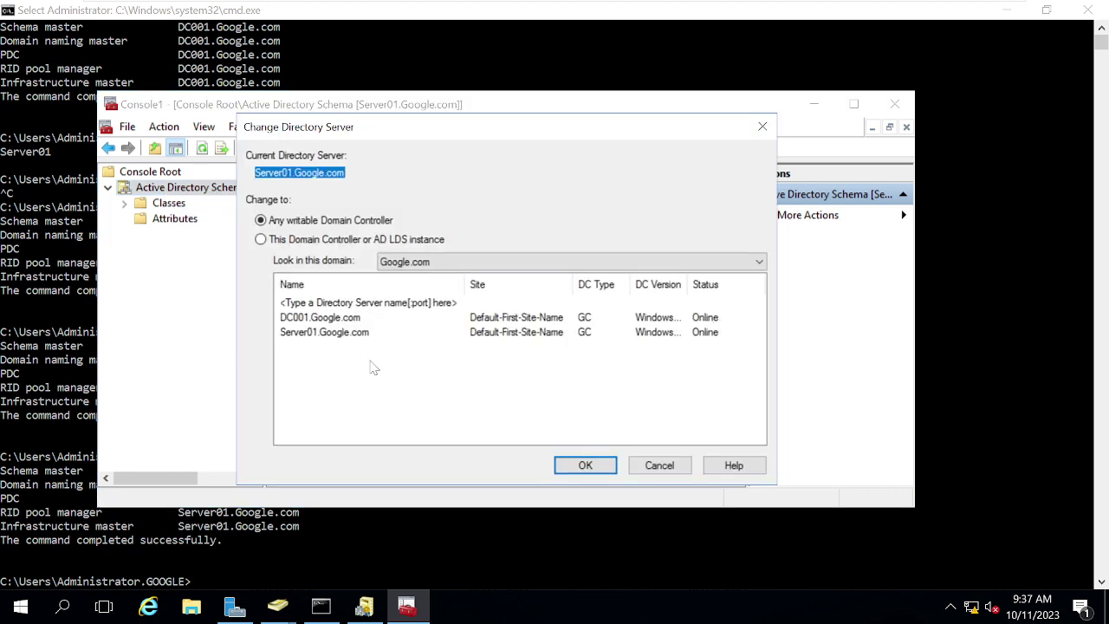
left_click(303, 319)
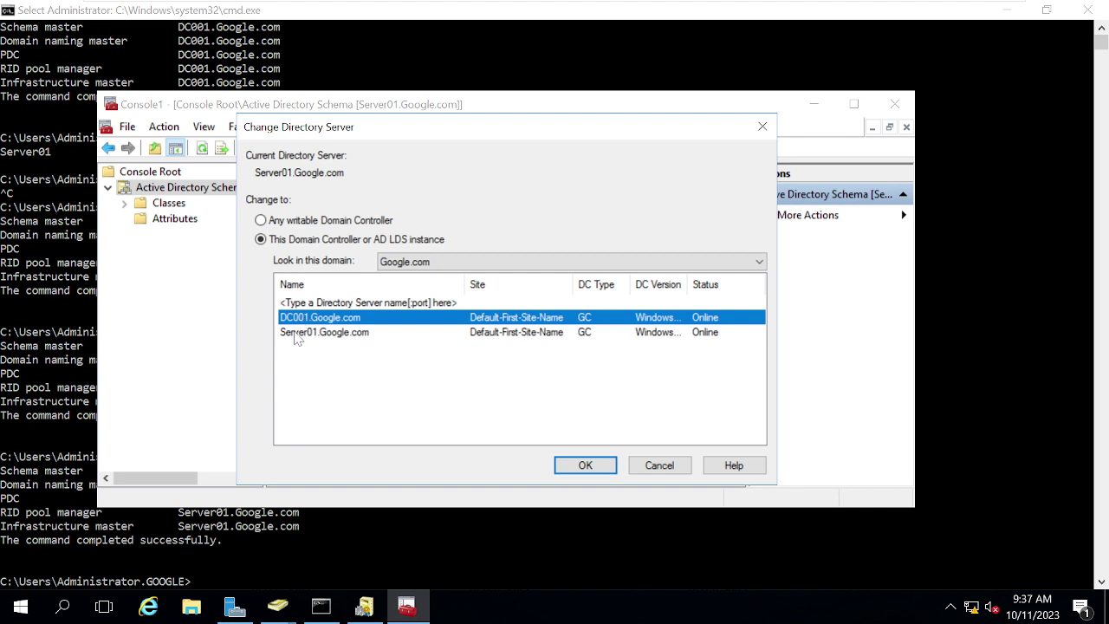
left_click(295, 333)
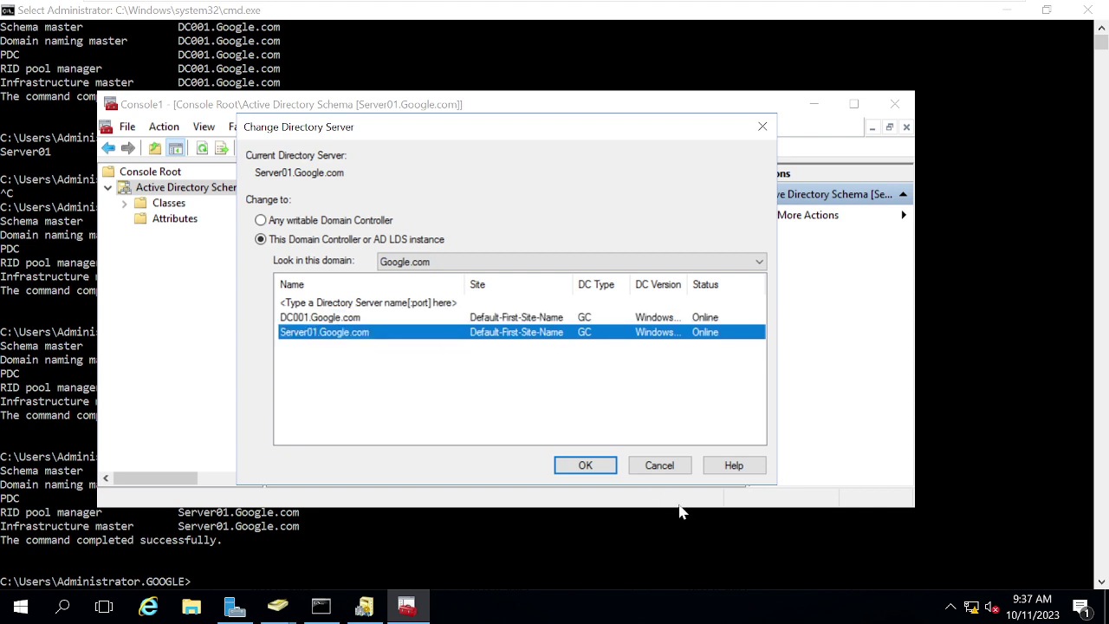
left_click(585, 465)
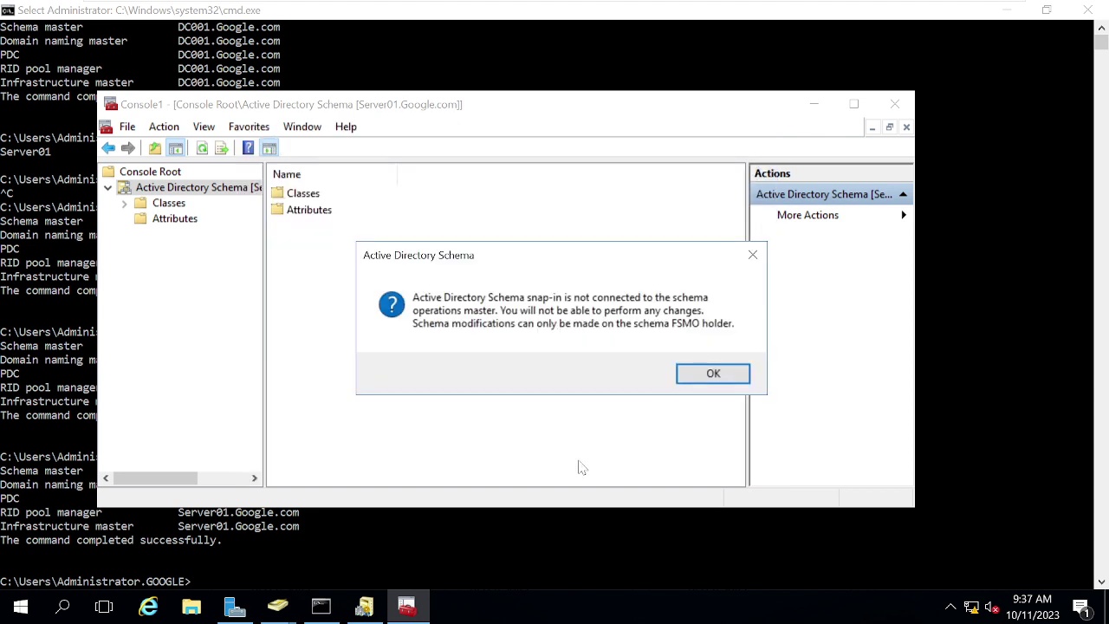
left_click(715, 374)
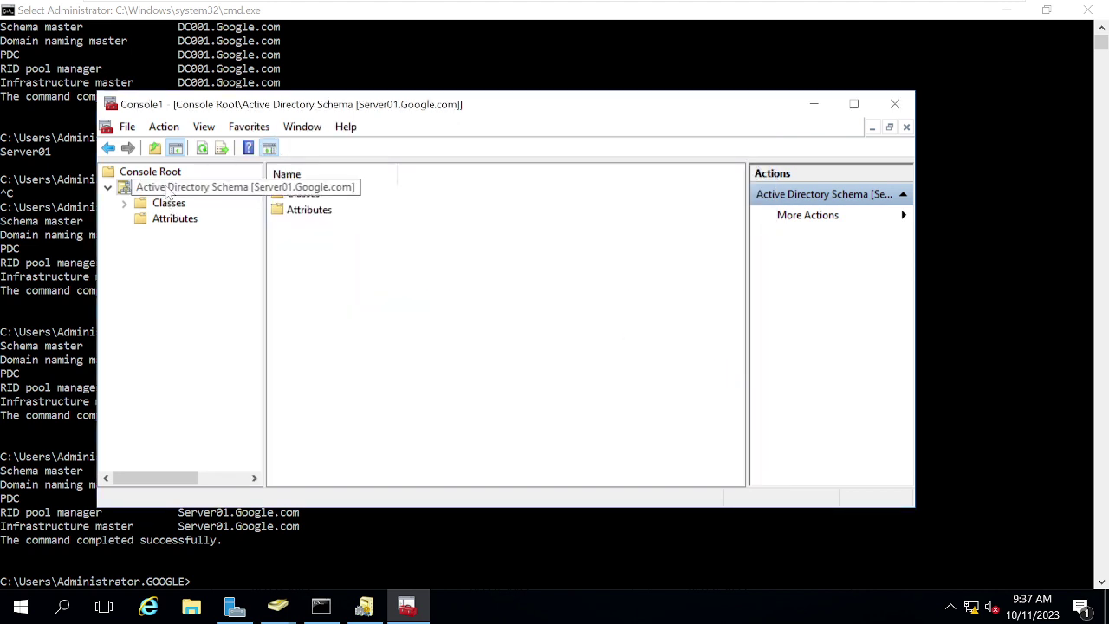
Step: Change the schema master to Server01.Google.com, confirm the transfer, and close the dialog
right_click(168, 192)
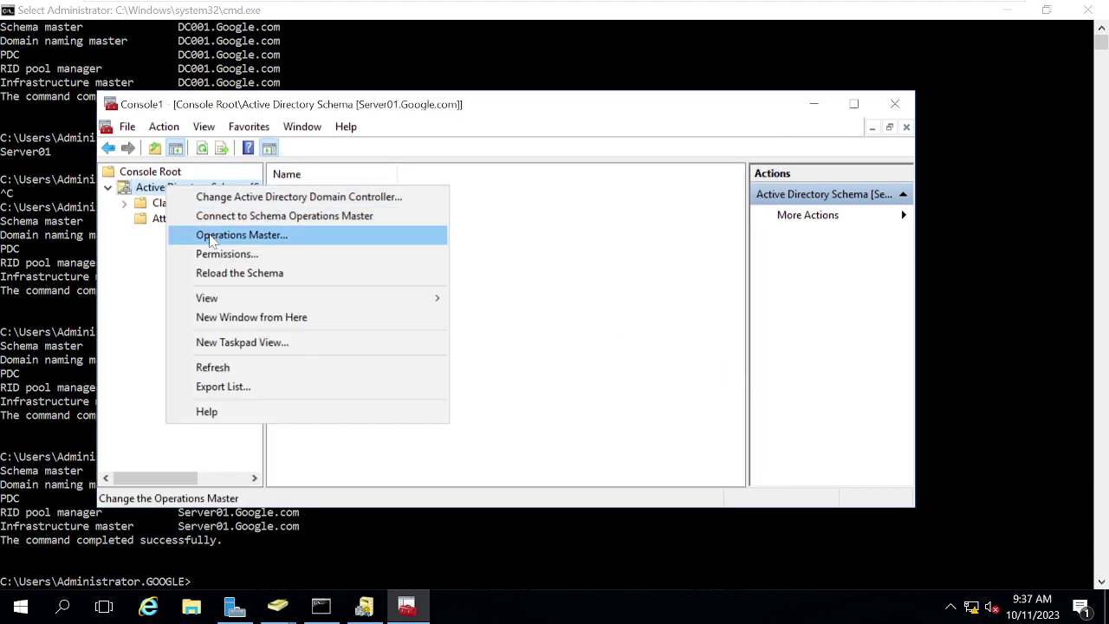
left_click(211, 239)
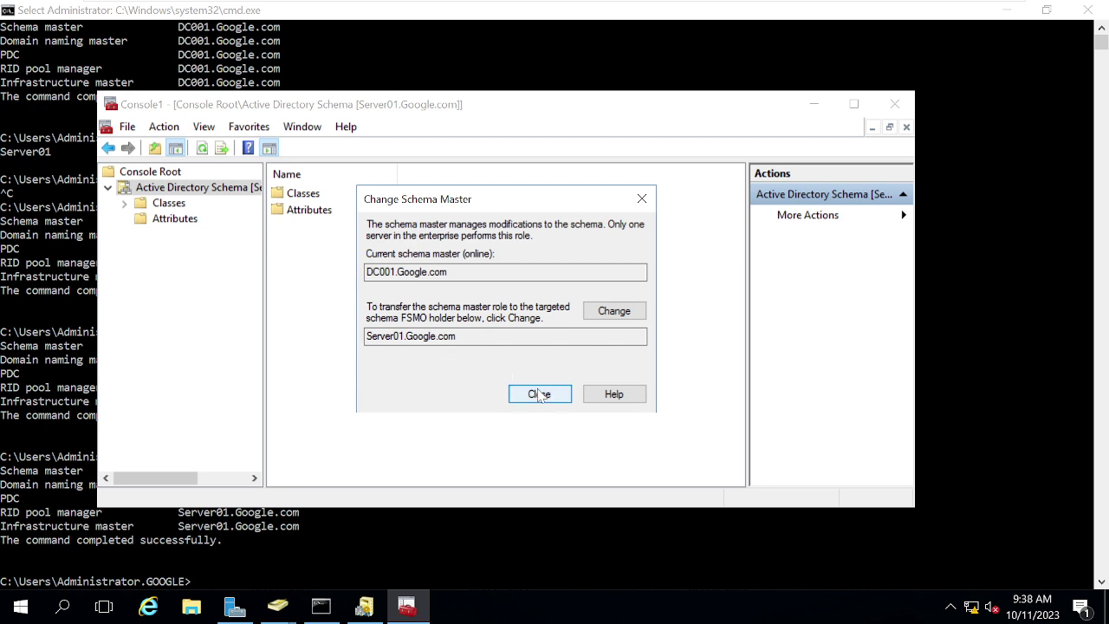
left_click(613, 313)
left_click(592, 368)
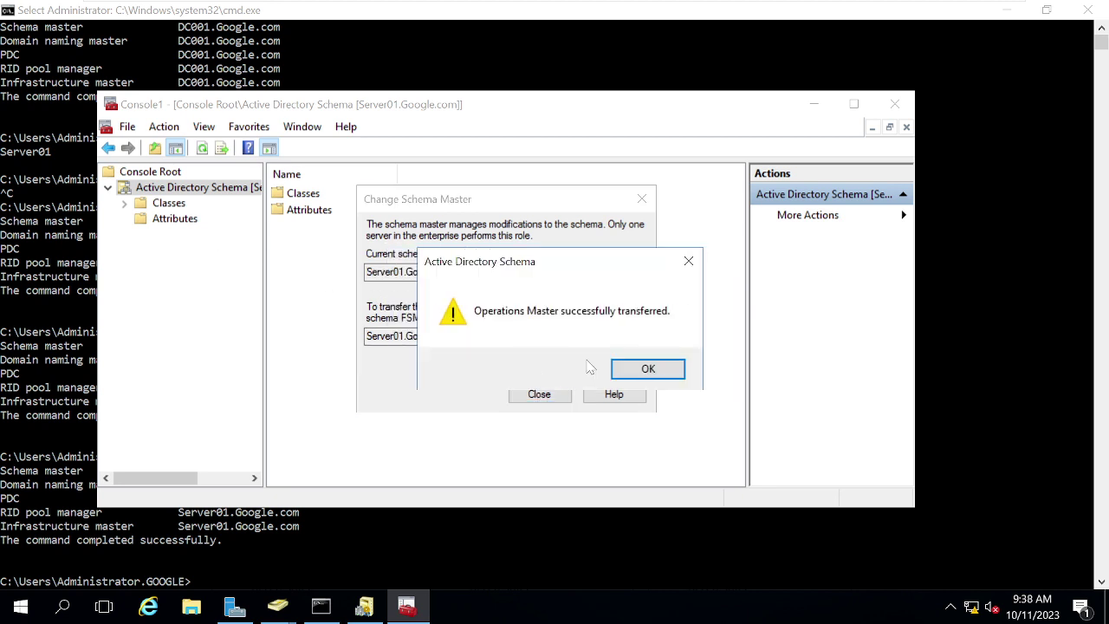
left_click(637, 368)
left_click(559, 397)
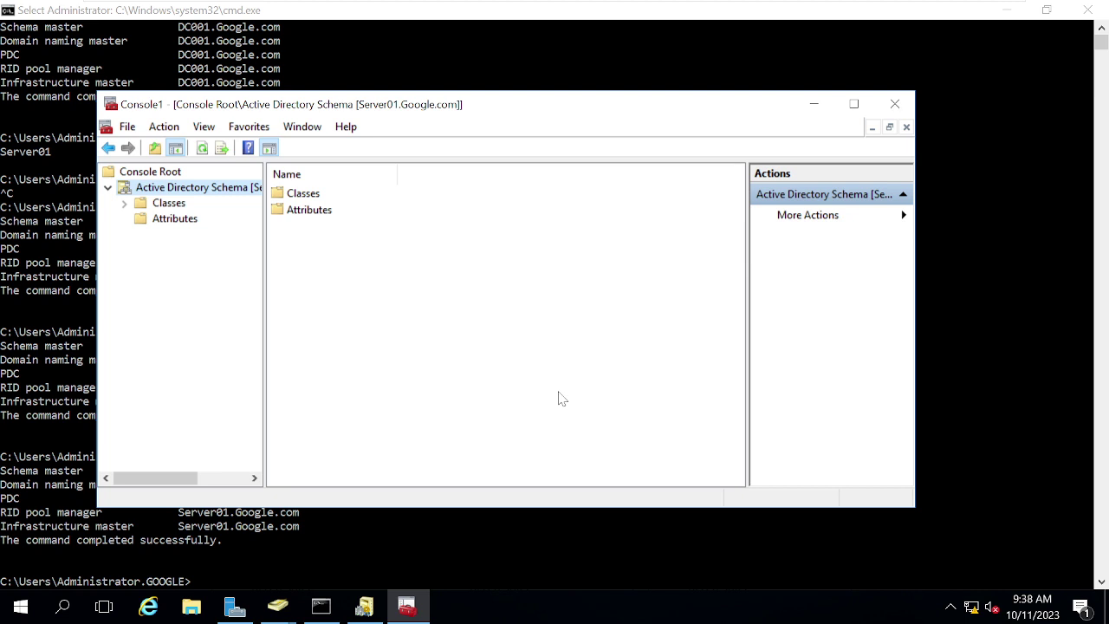
Step: Paste an nltest domain controller listing command at the prompt, then clear it
left_click(338, 83)
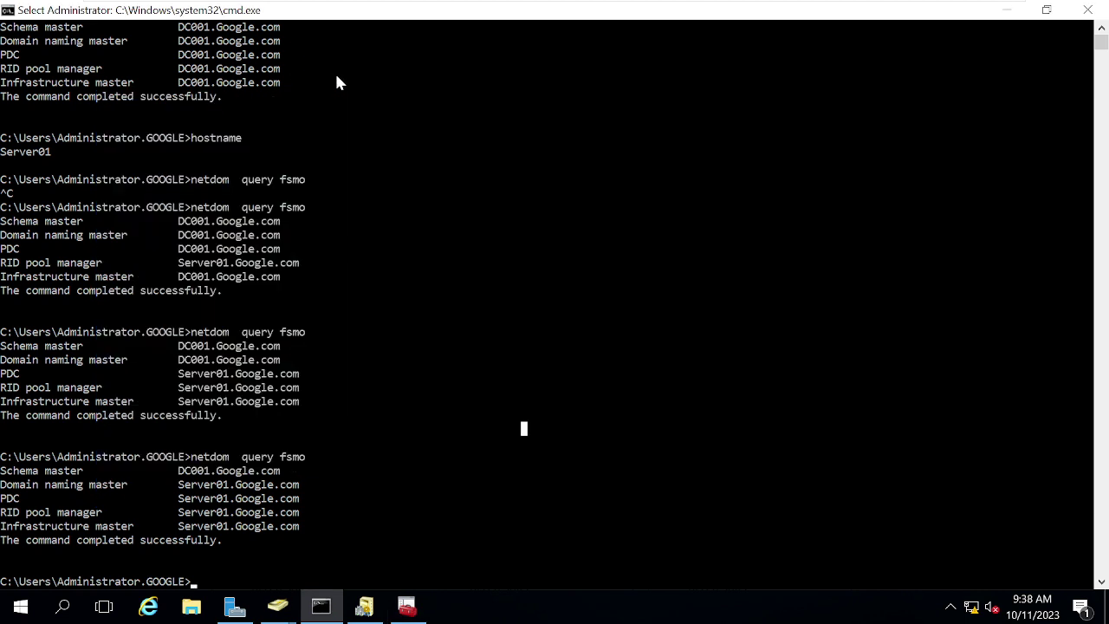
right_click(338, 83)
key("BackSpace")
key("BackSpace")
key("BackSpace")
key("BackSpace")
key("BackSpace")
key("BackSpace")
key("BackSpace")
key("BackSpace")
key("BackSpace")
key("BackSpace")
key("BackSpace")
key("BackSpace")
key("BackSpace")
key("BackSpace")
key("BackSpace")
key("BackSpace")
key("BackSpace")
key("BackSpace")
key("BackSpace")
key("BackSpace")
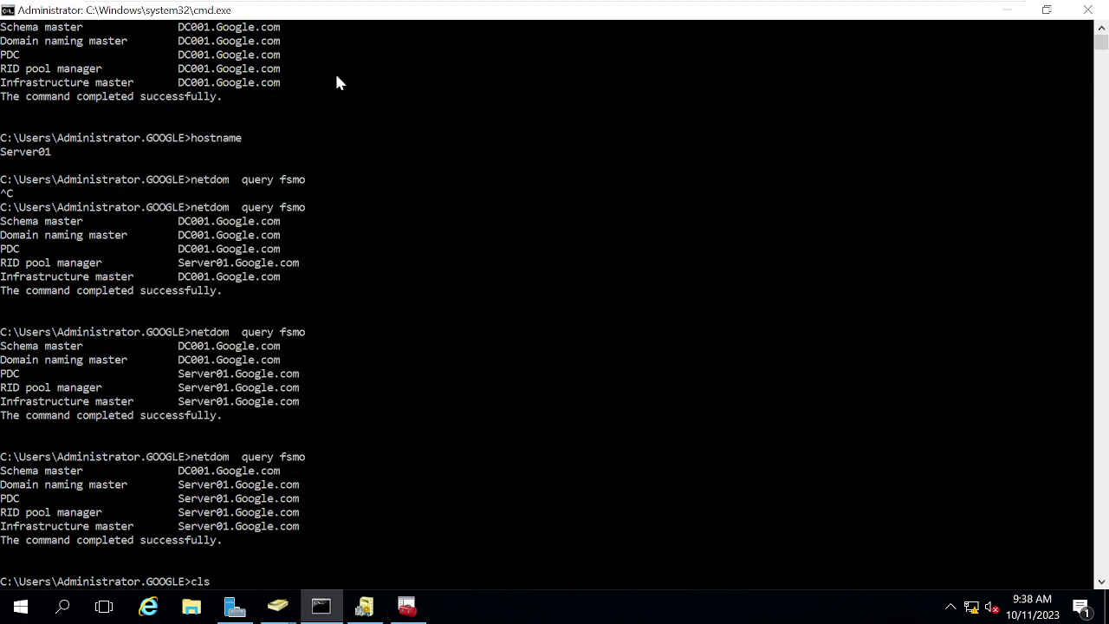
type("nltest")
right_click(338, 83)
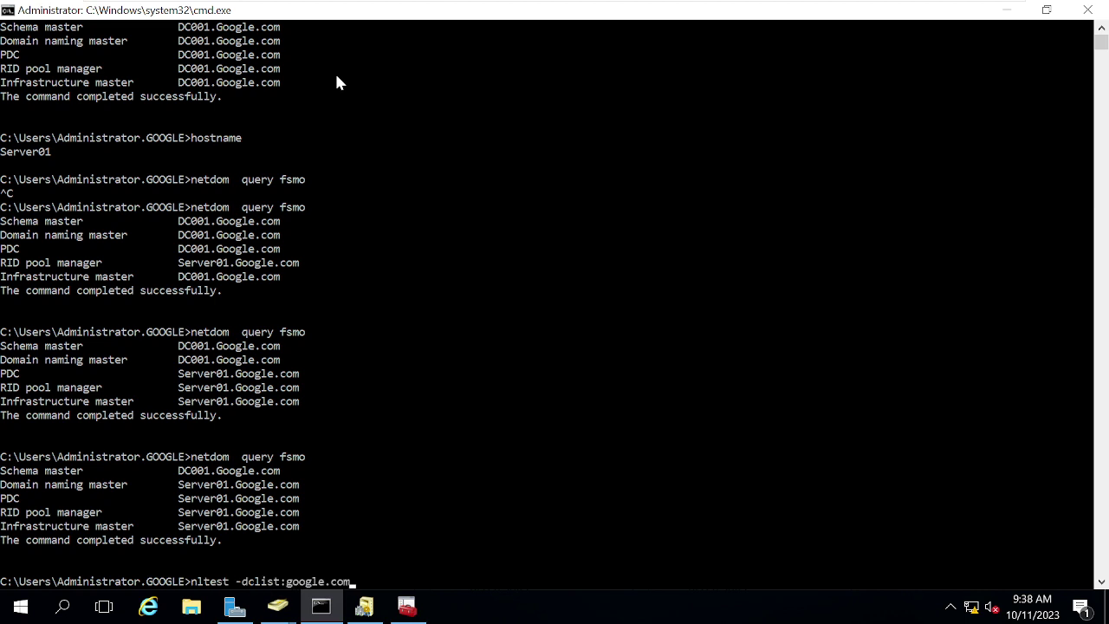
key("BackSpace")
key("BackSpace")
key("BackSpace")
key("BackSpace")
key("BackSpace")
key("BackSpace")
key("BackSpace")
key("BackSpace")
key("BackSpace")
key("BackSpace")
key("BackSpace")
key("BackSpace")
key("BackSpace")
key("BackSpace")
key("BackSpace")
key("BackSpace")
key("BackSpace")
key("BackSpace")
key("BackSpace")
key("BackSpace")
Step: Run netdom query fsmo, fixing the netdo typo, and mark the Server01 role holders in the output
type("netdo")
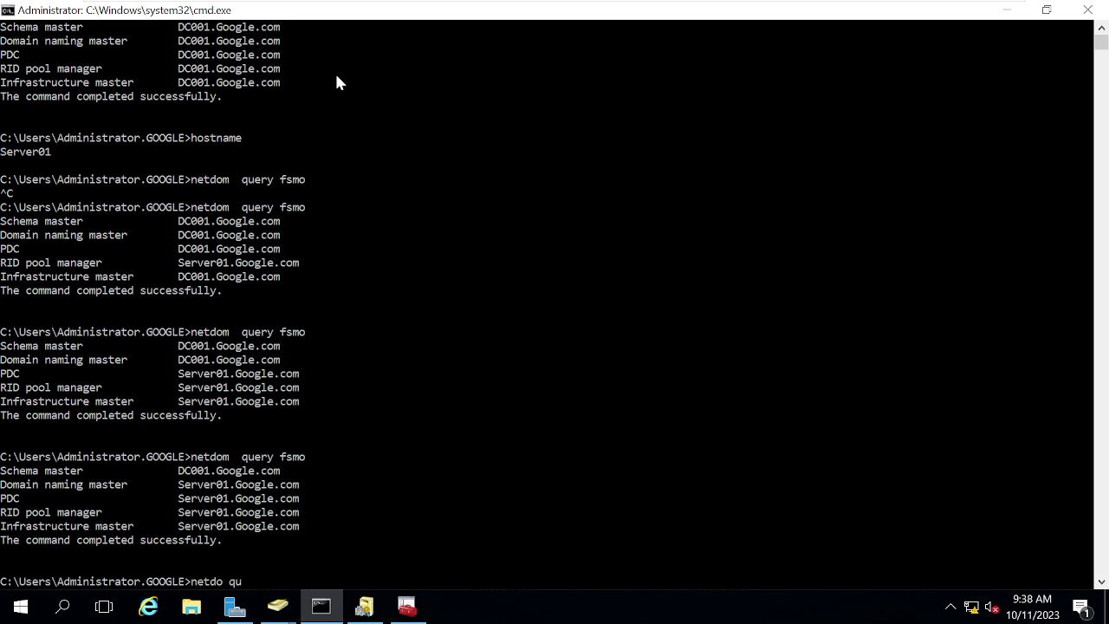
type(" query fsmo")
key("Return")
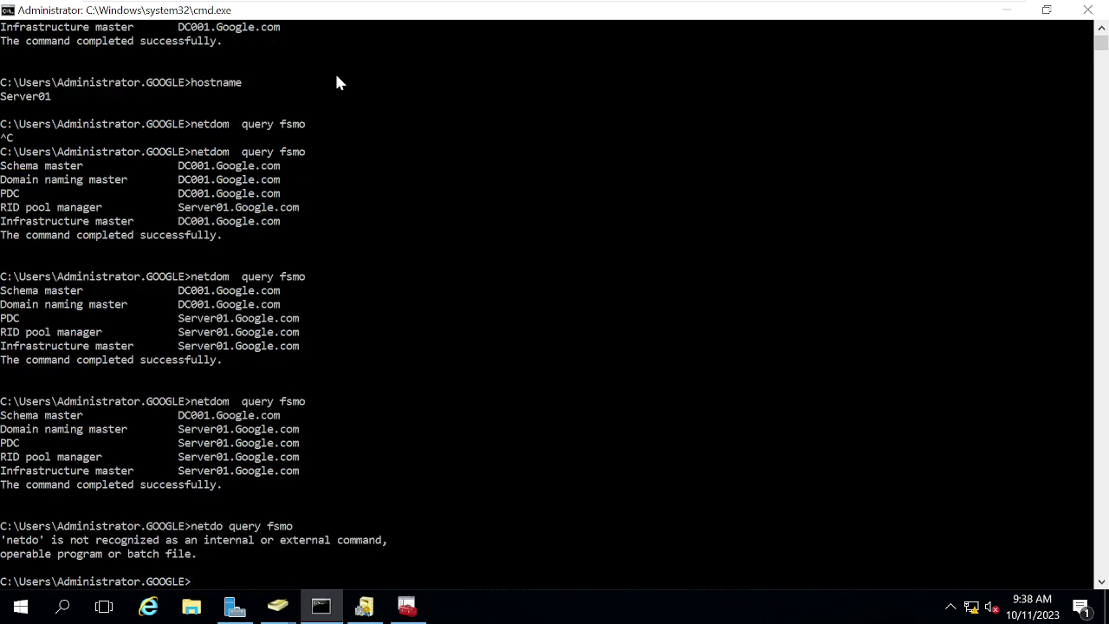
key("Up")
key("Left")
key("Left")
key("Left")
key("Left")
key("Left")
key("Left")
key("Left")
key("Left")
key("Left")
key("Left")
key("Left")
type("m")
key("Return")
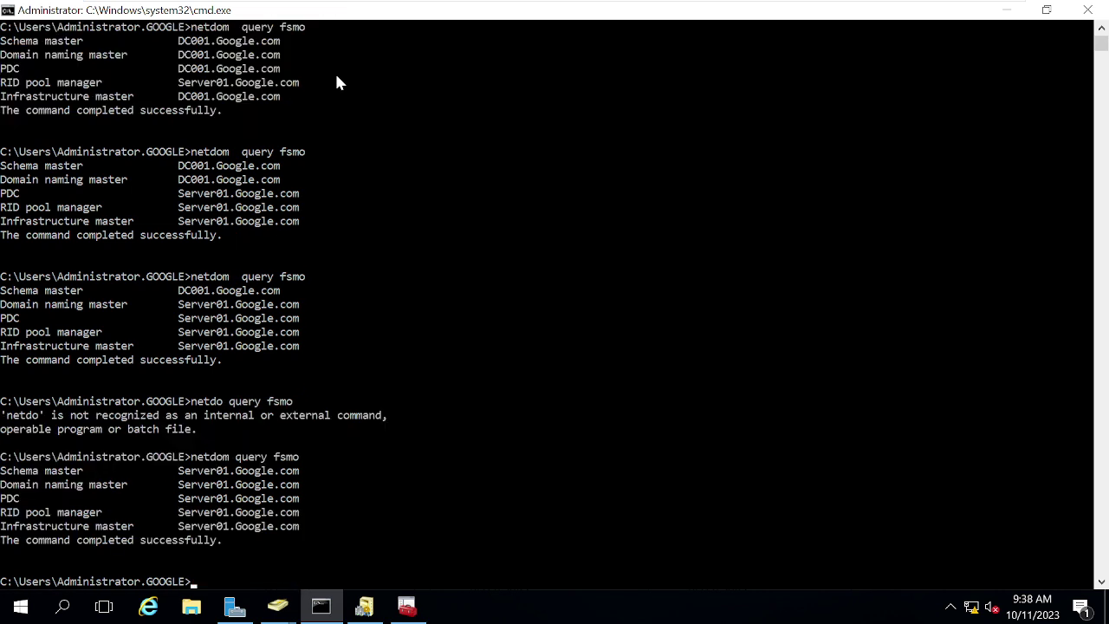
left_click(181, 470)
left_click_drag(182, 470, 317, 543)
left_click(315, 539)
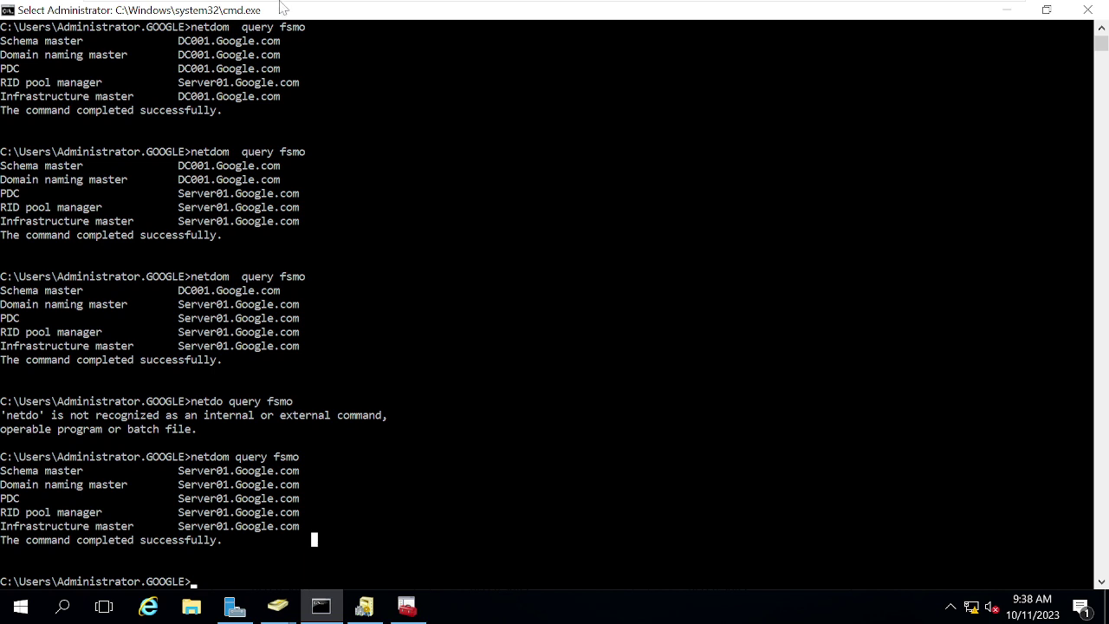
Step: Bring the Schema console forward and review its Change Schema Master dialog
mouse_move(280, 2)
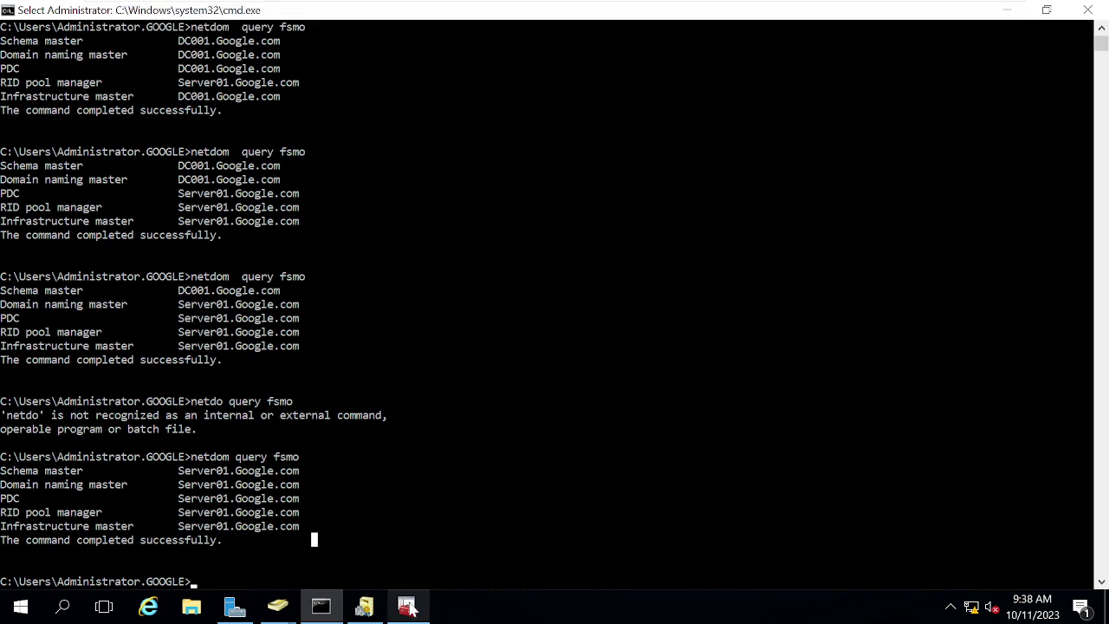
mouse_move(408, 607)
left_click(416, 544)
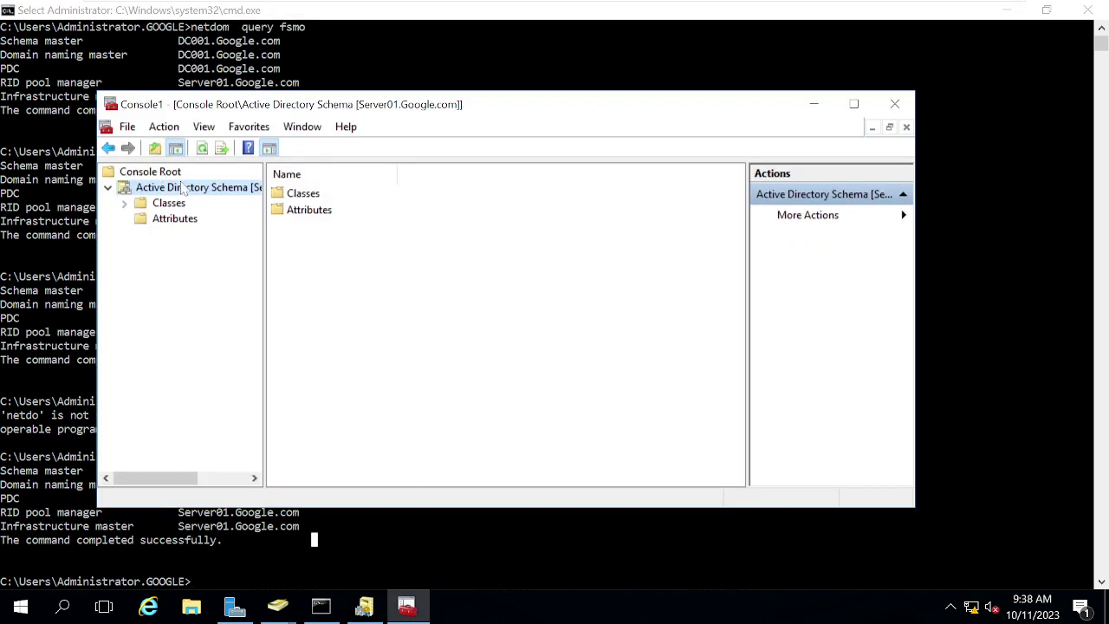
right_click(182, 192)
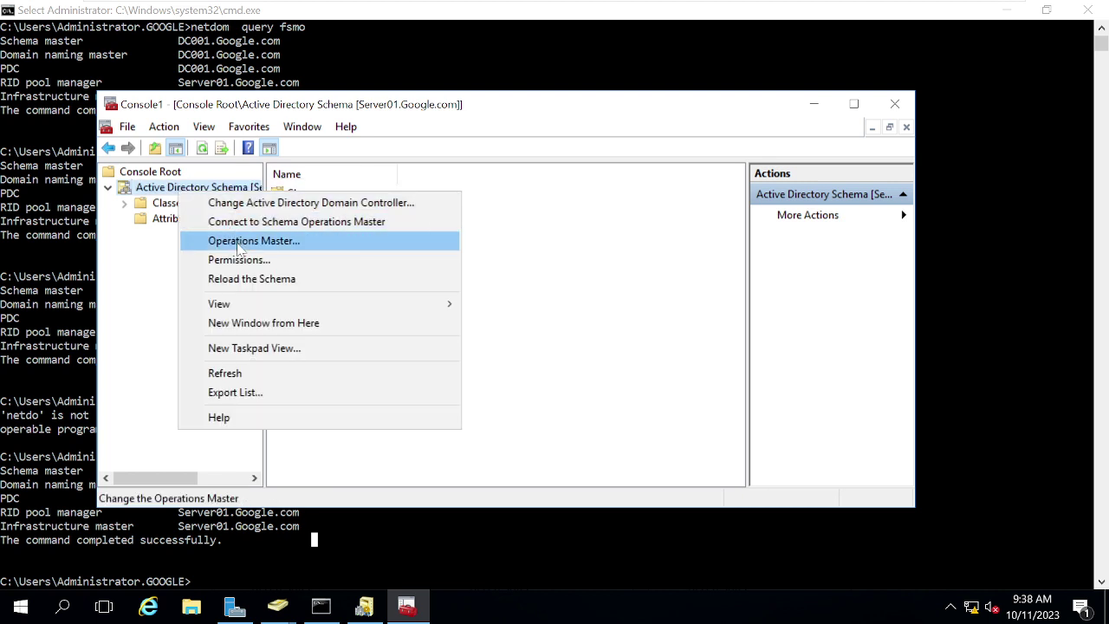
left_click(239, 243)
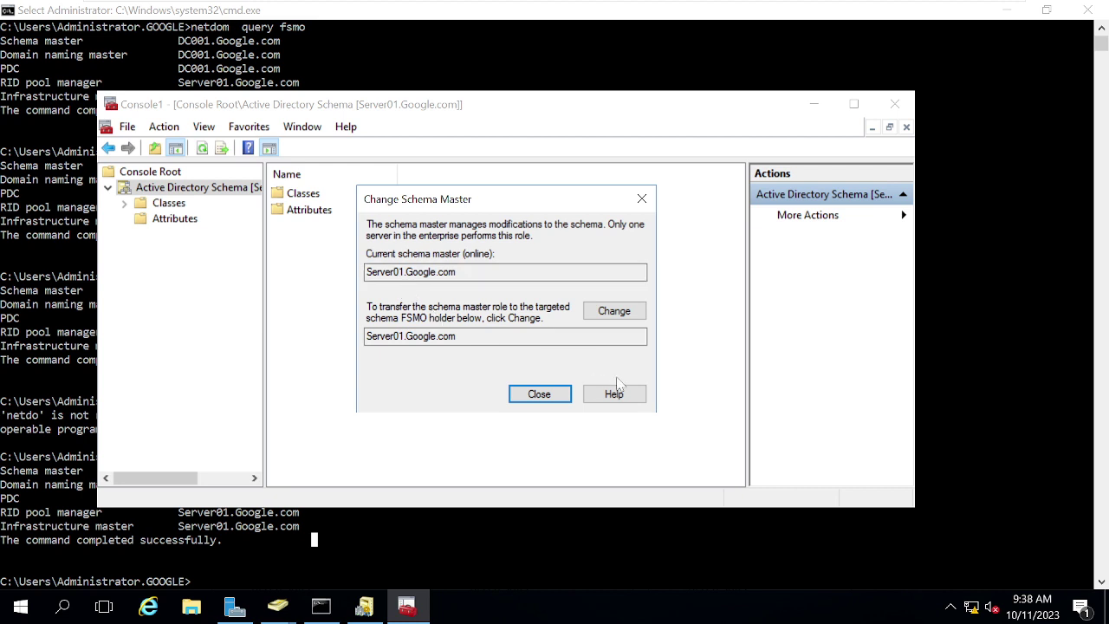
left_click(539, 394)
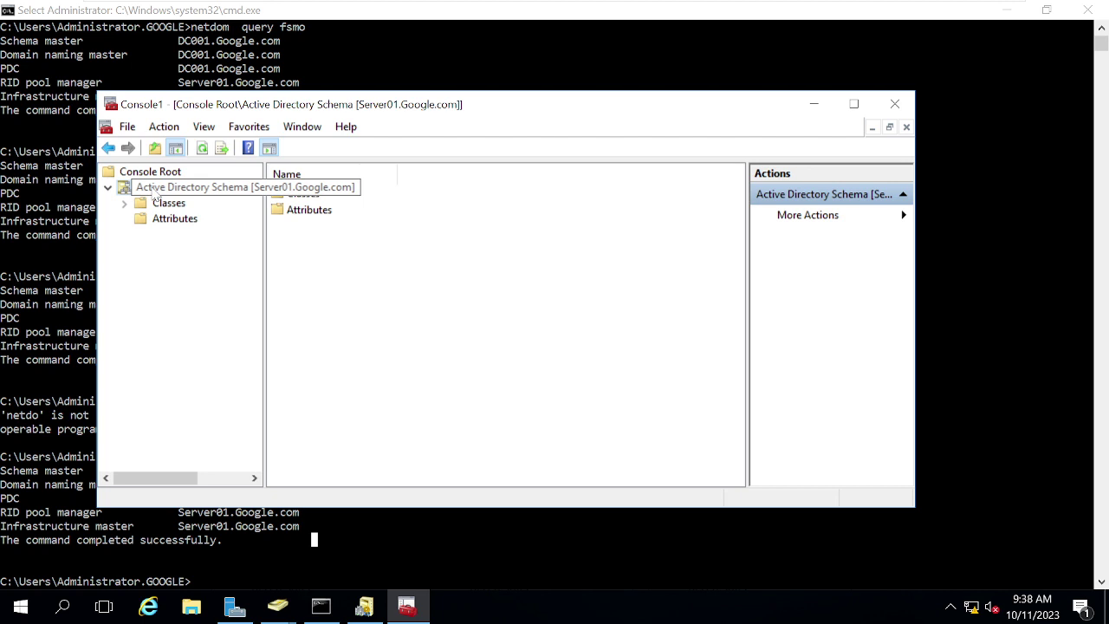
Step: Connect the schema console to DC001.Google.com and reopen the Change Schema Master dialog
right_click(154, 197)
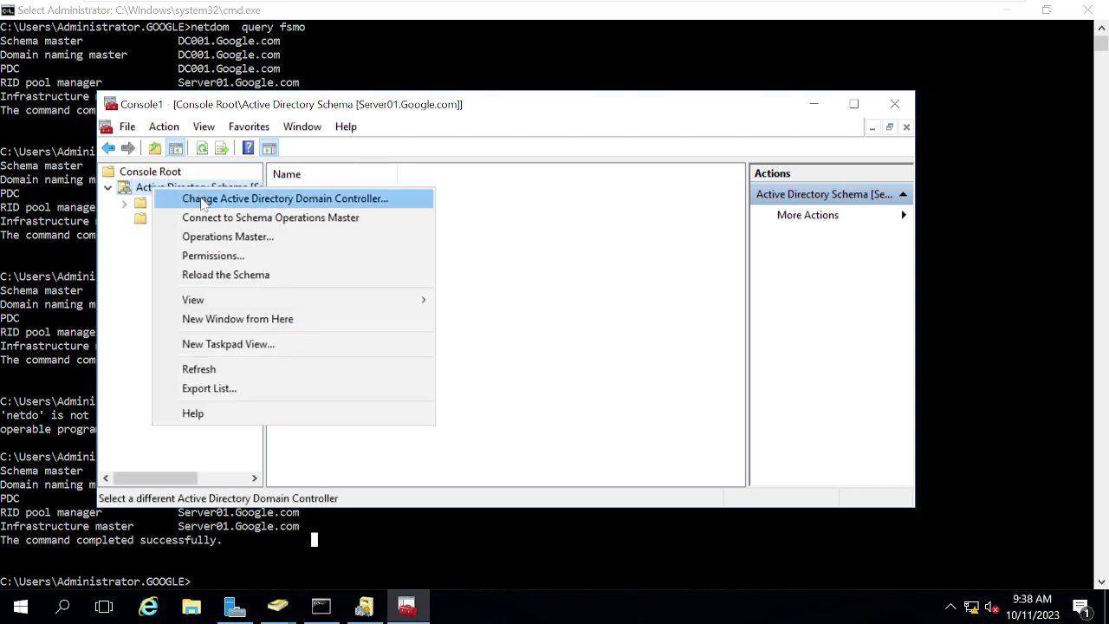
left_click(240, 202)
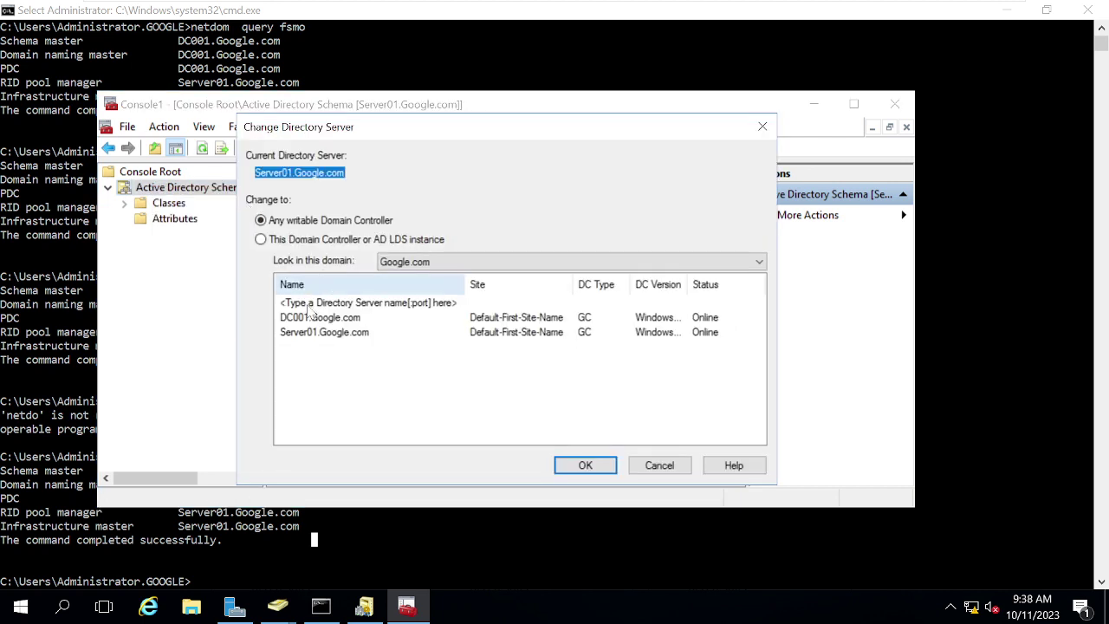
left_click(307, 322)
left_click(307, 321)
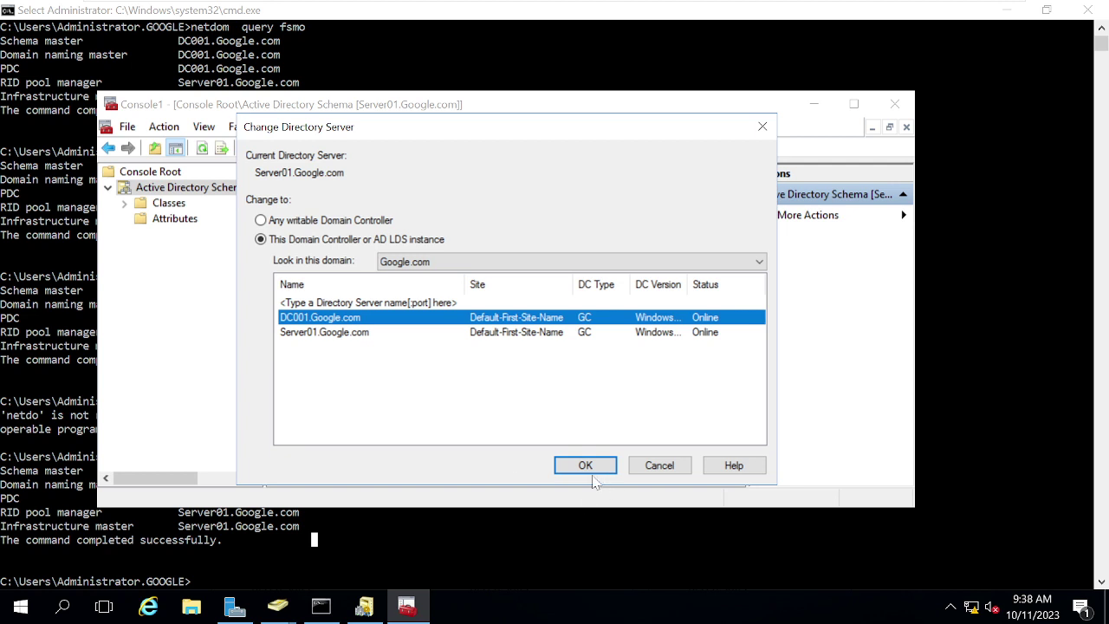
left_click(585, 465)
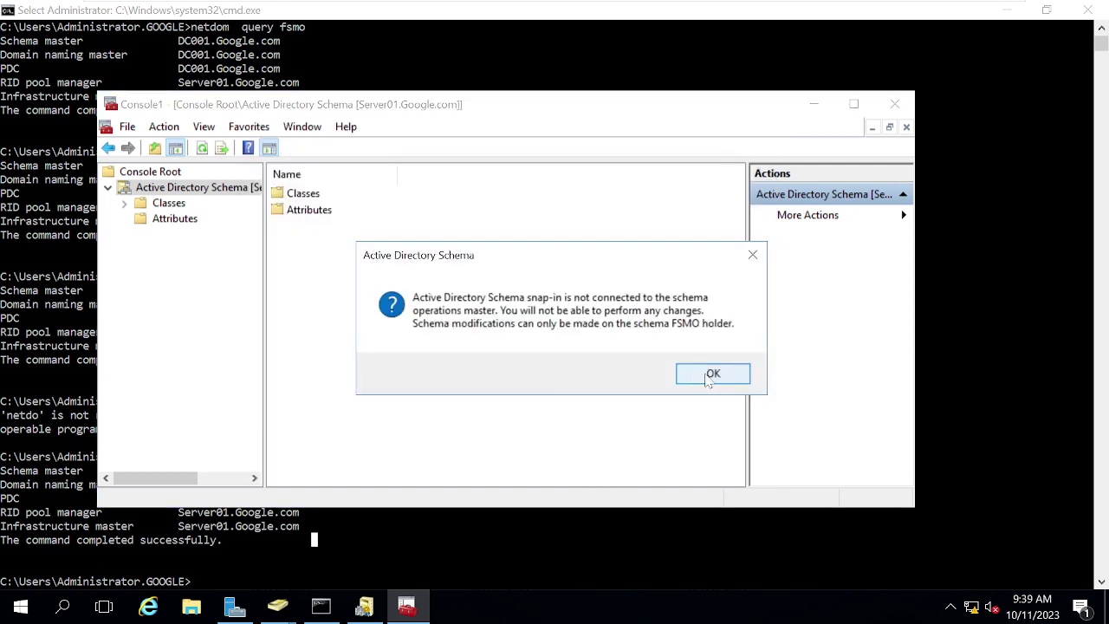
left_click(709, 373)
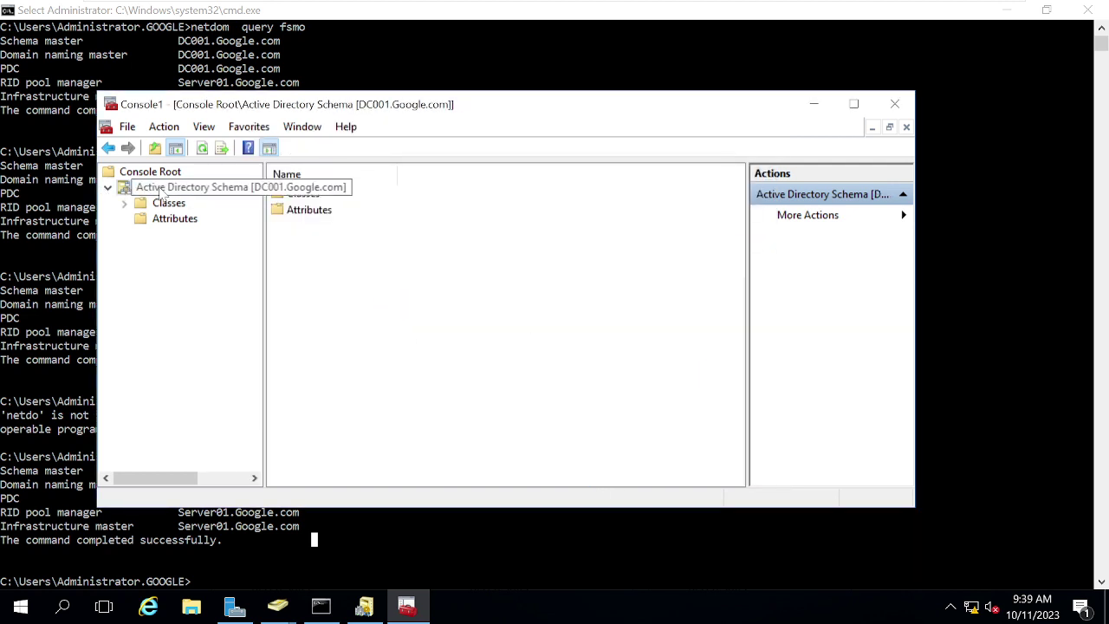
right_click(163, 194)
left_click(206, 237)
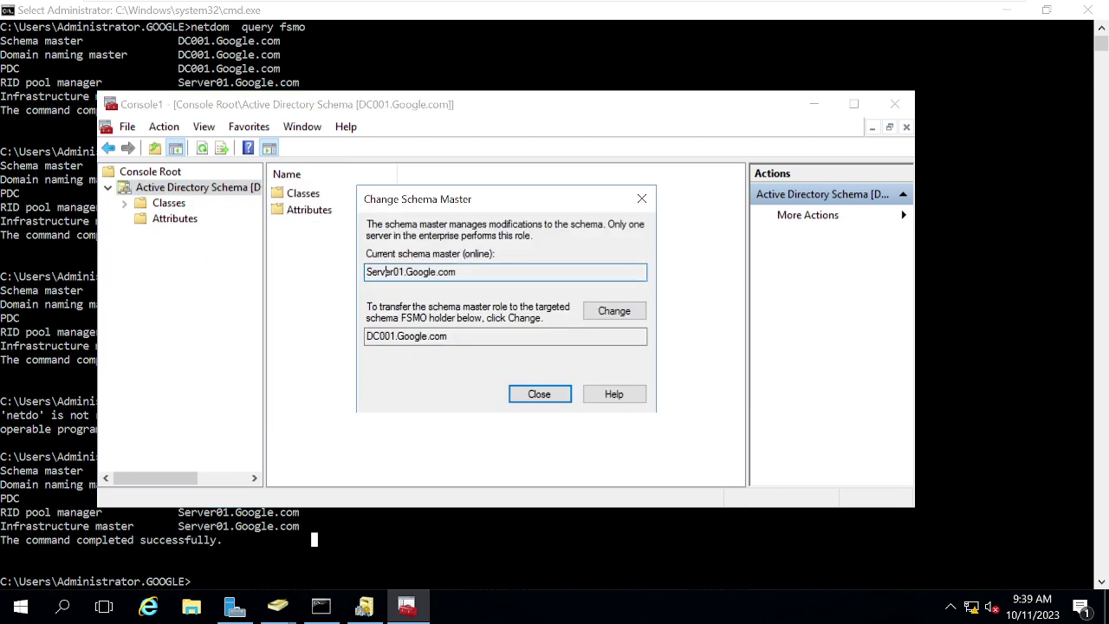
Step: Transfer the schema master back to DC001.Google.com and close the dialog
double_click(385, 335)
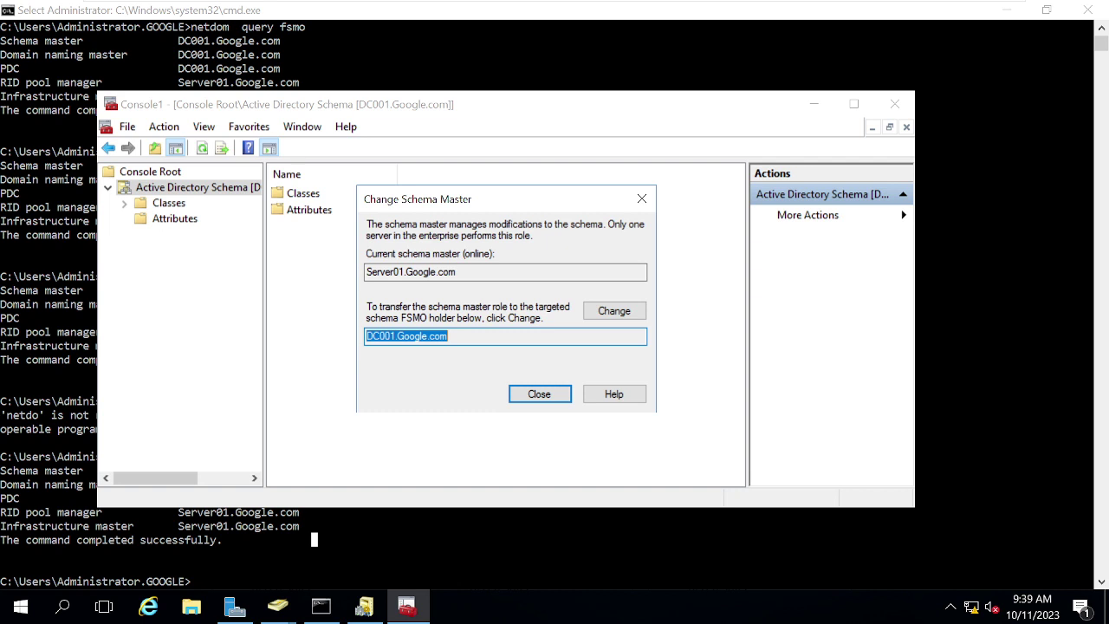
double_click(386, 271)
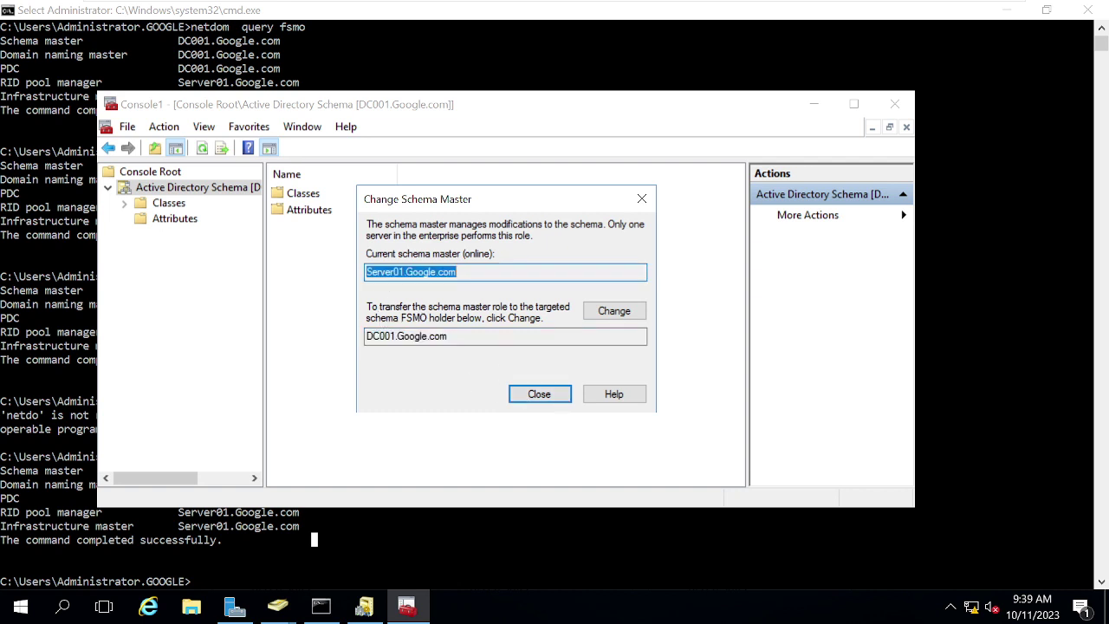
double_click(390, 336)
left_click(613, 317)
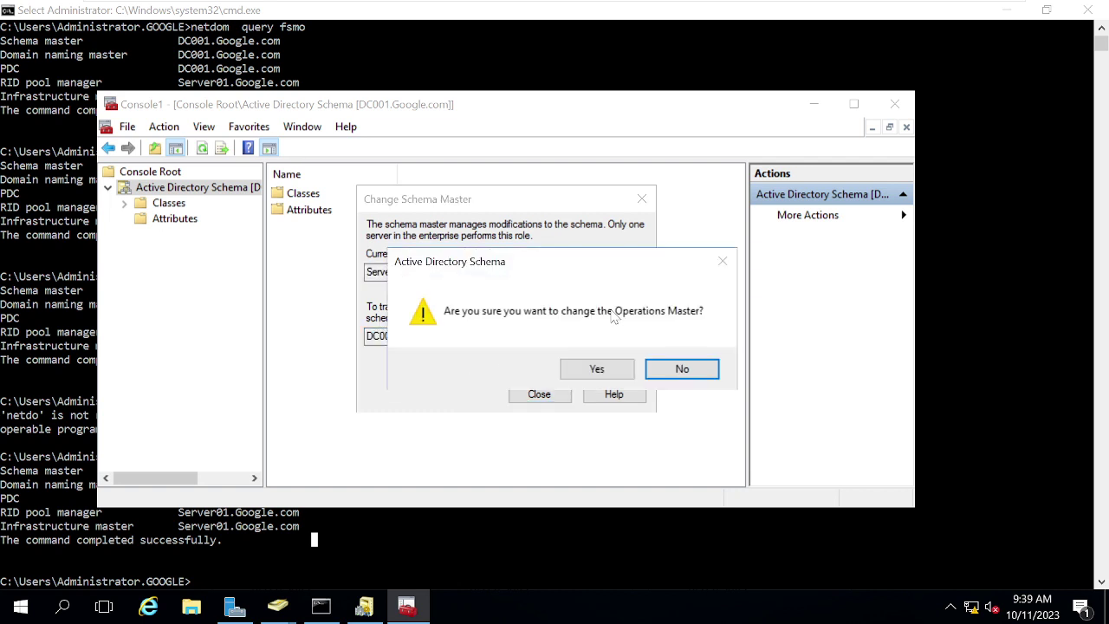
left_click(600, 369)
left_click(646, 368)
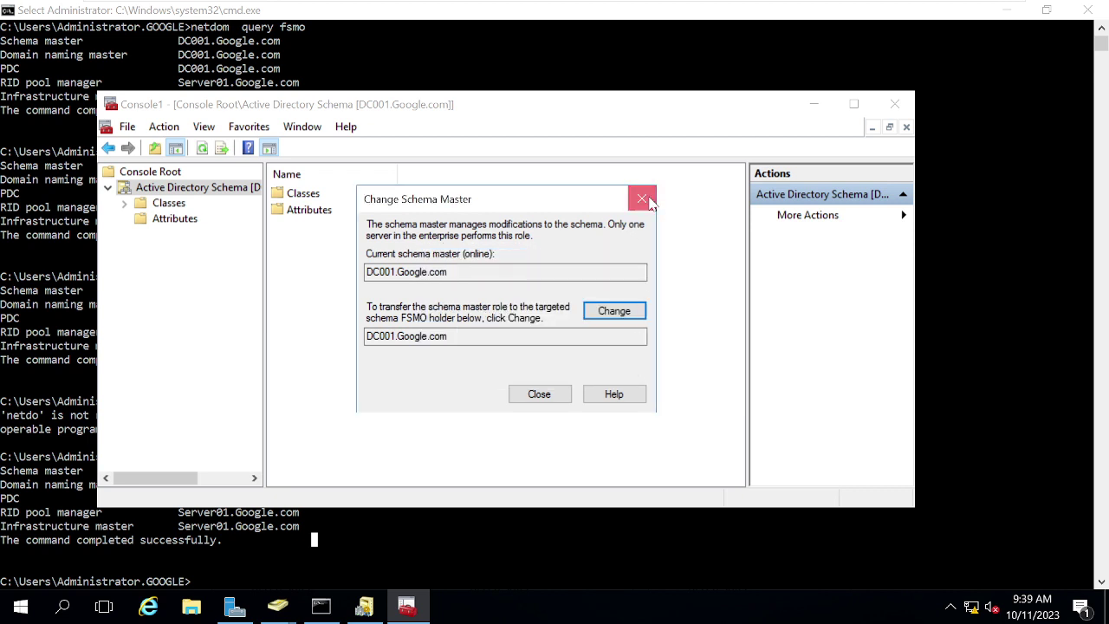
left_click(642, 199)
Step: Close the schema console without saving and bring up Active Directory Domains and Trusts
left_click(895, 104)
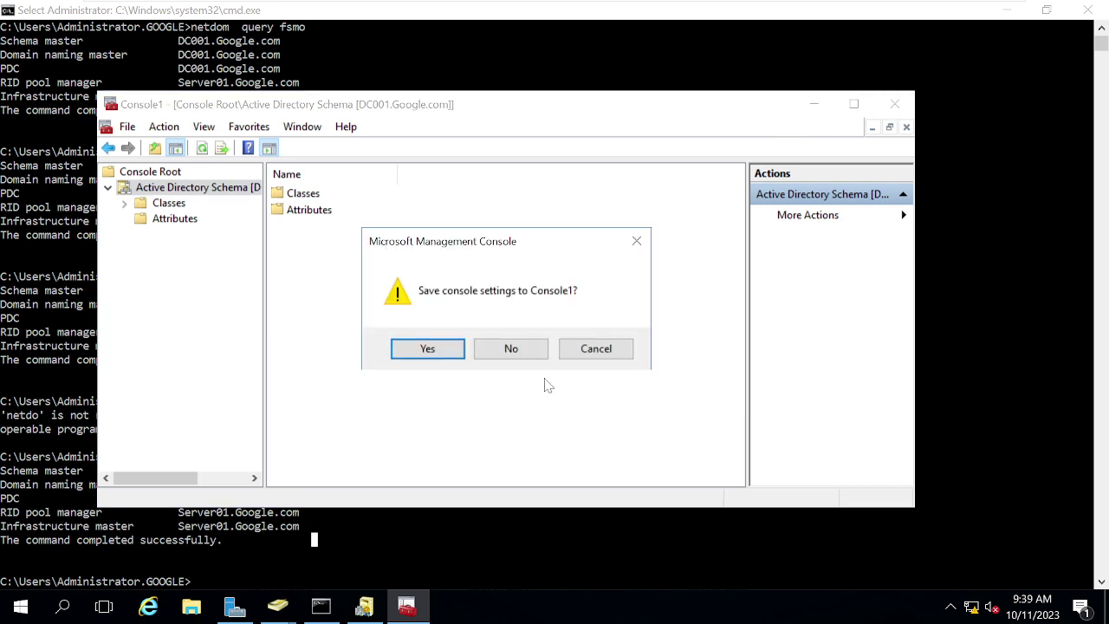
left_click(517, 348)
left_click(364, 607)
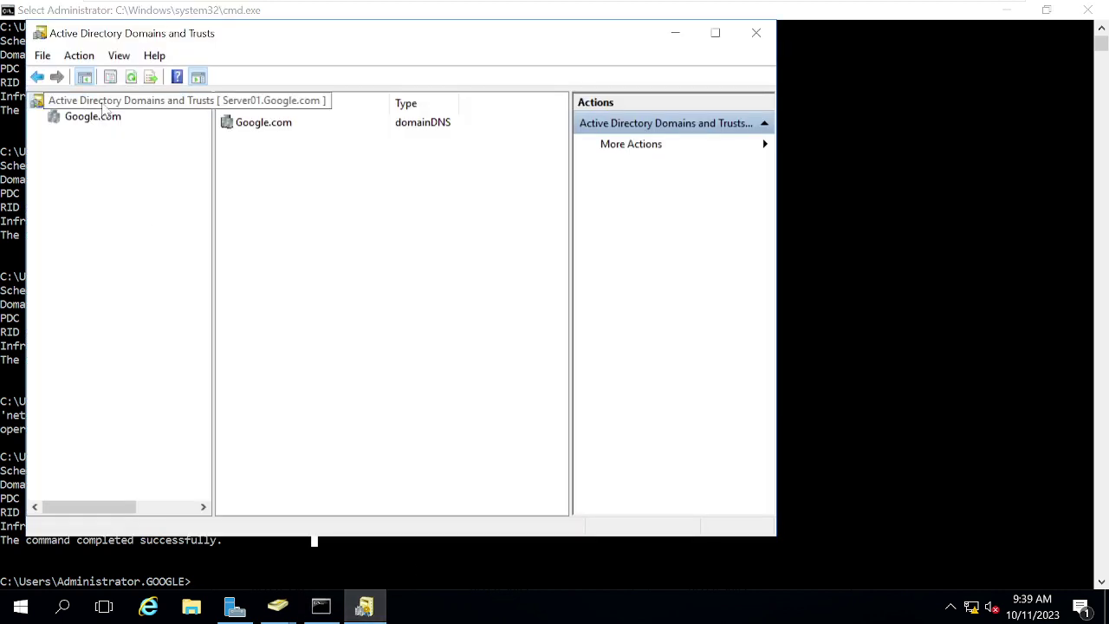
Step: Check the current domain naming master in the Operations Master settings
right_click(104, 111)
left_click(145, 151)
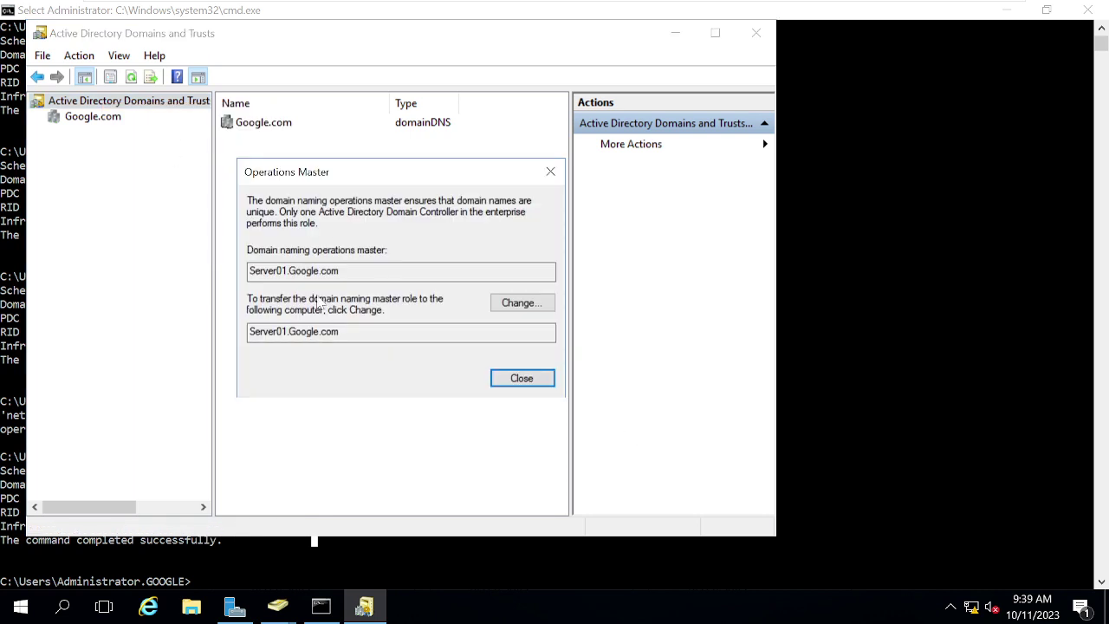
left_click(268, 331)
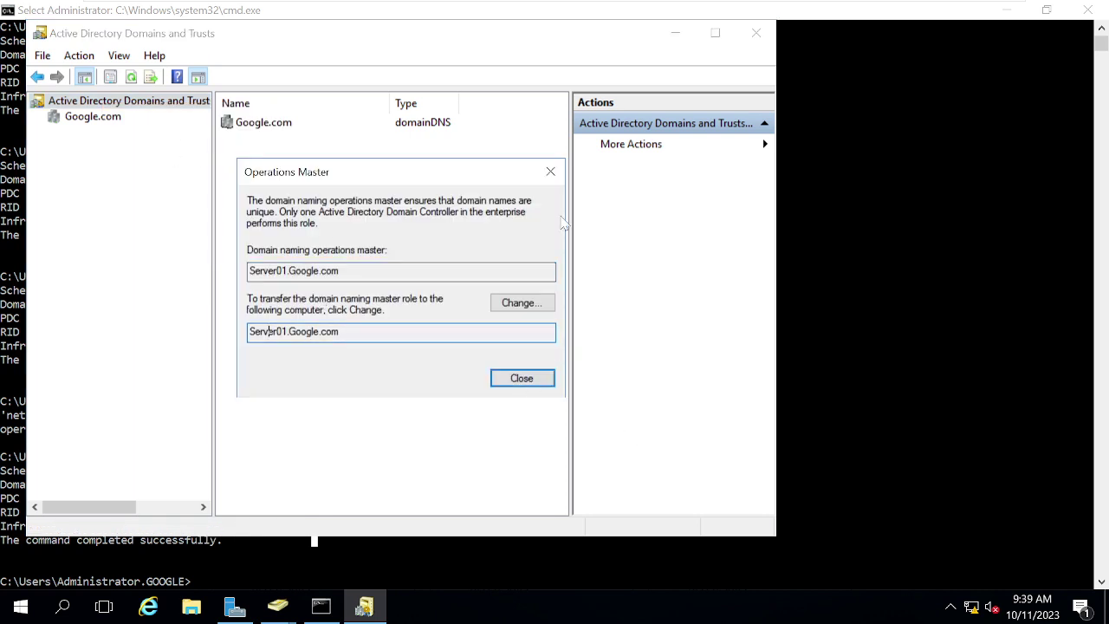
left_click(550, 172)
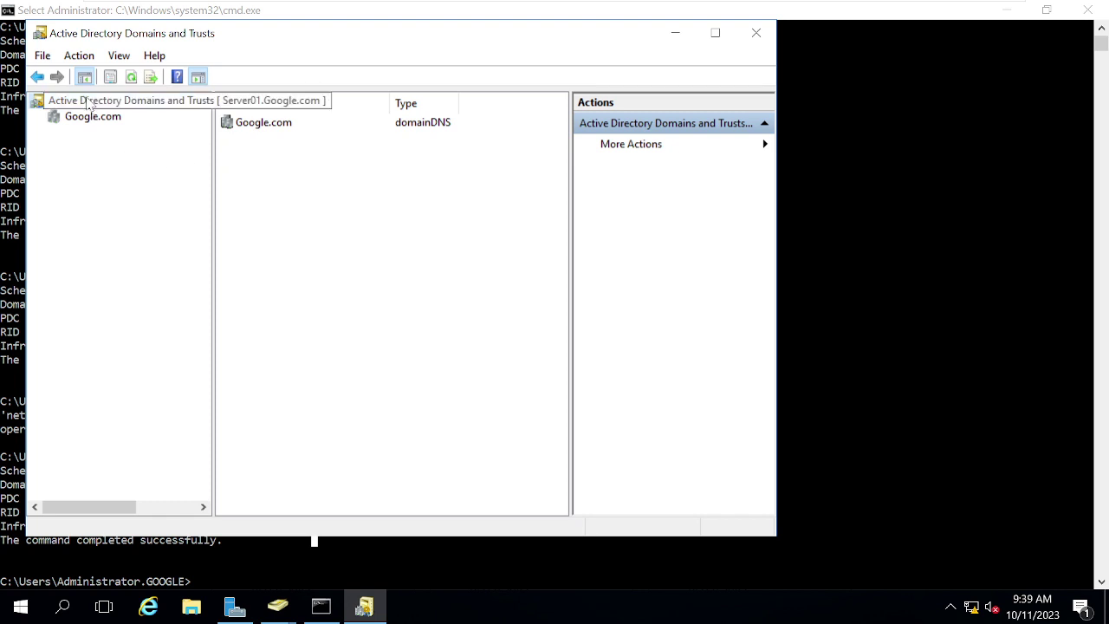
Step: Connect Active Directory Domains and Trusts to domain controller DC001
right_click(89, 103)
left_click(145, 128)
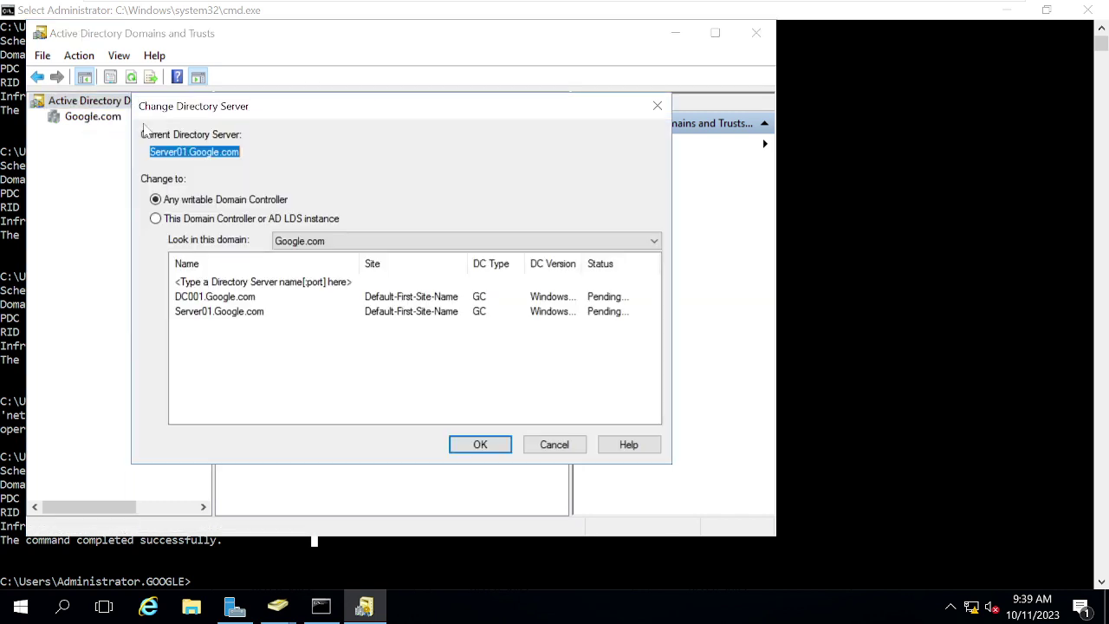
left_click(242, 297)
left_click(480, 444)
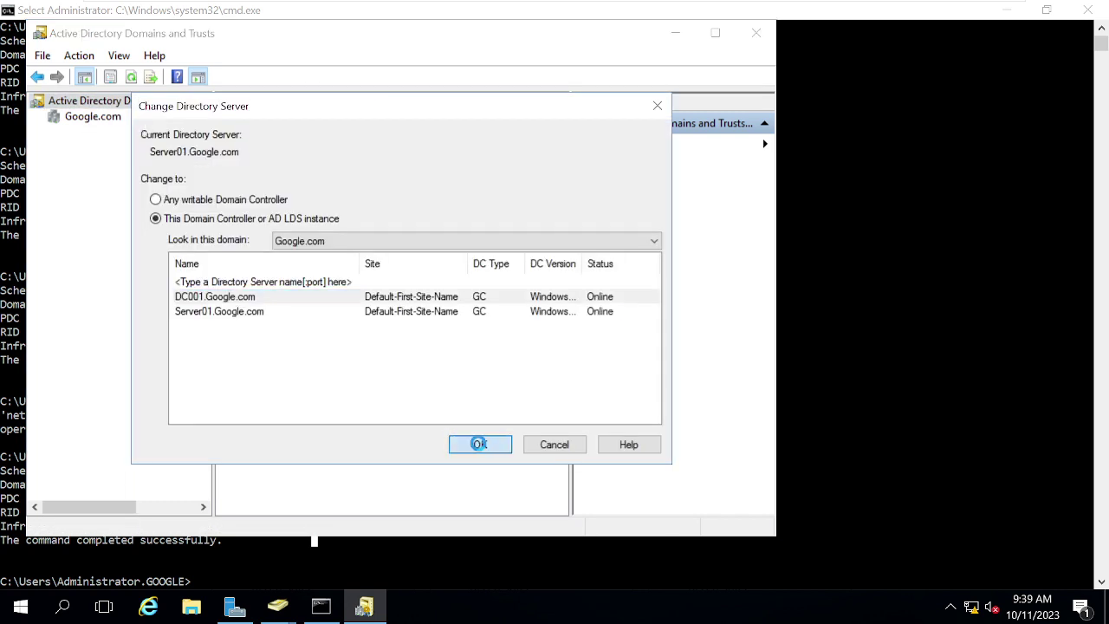
Step: Transfer the domain naming master role to DC001, then close Domains and Trusts
right_click(81, 104)
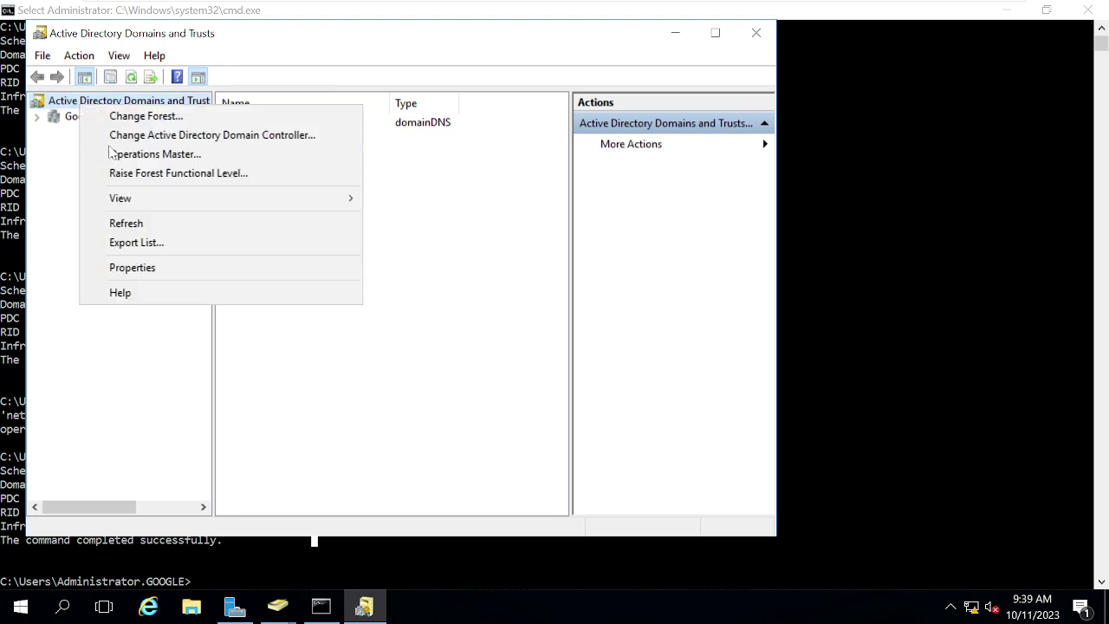
left_click(116, 154)
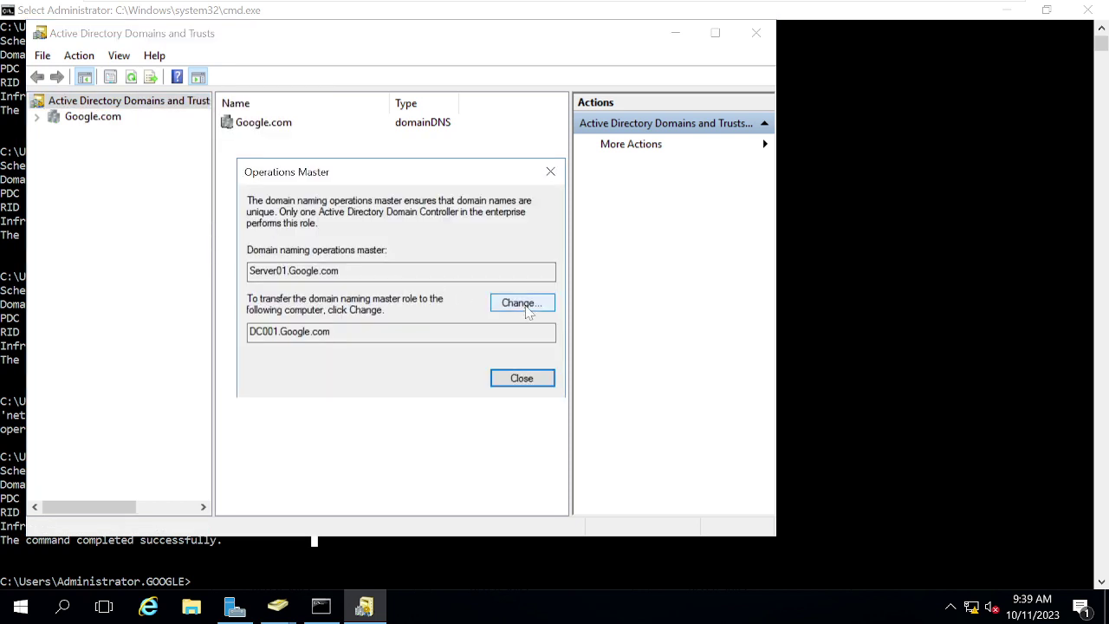
left_click(273, 270)
left_click(263, 331)
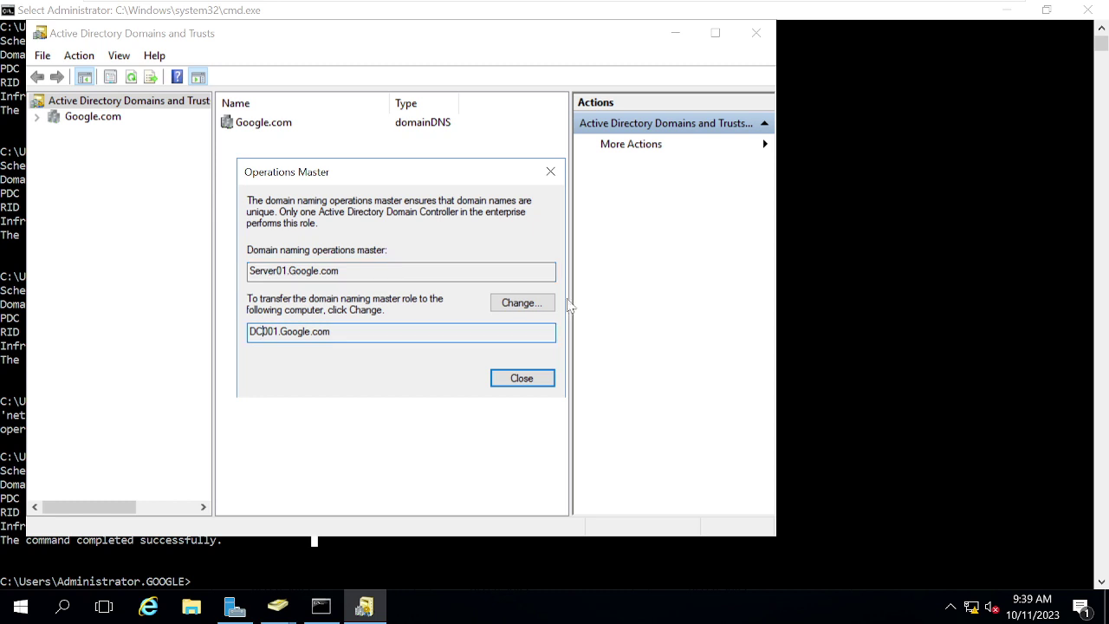
left_click(529, 304)
left_click(617, 367)
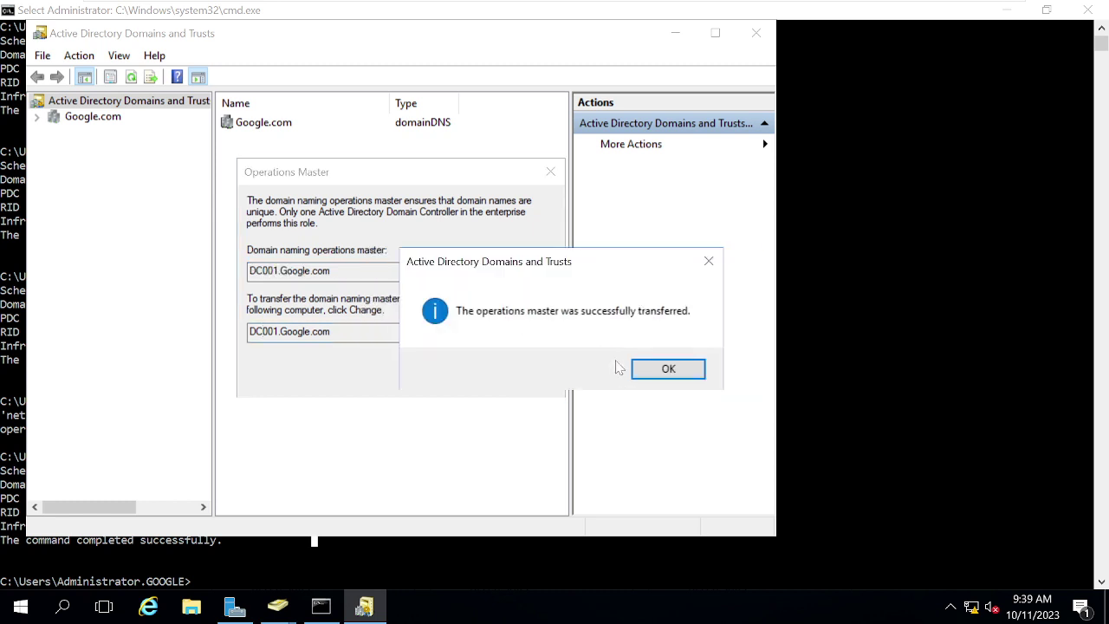
left_click(640, 370)
left_click(523, 379)
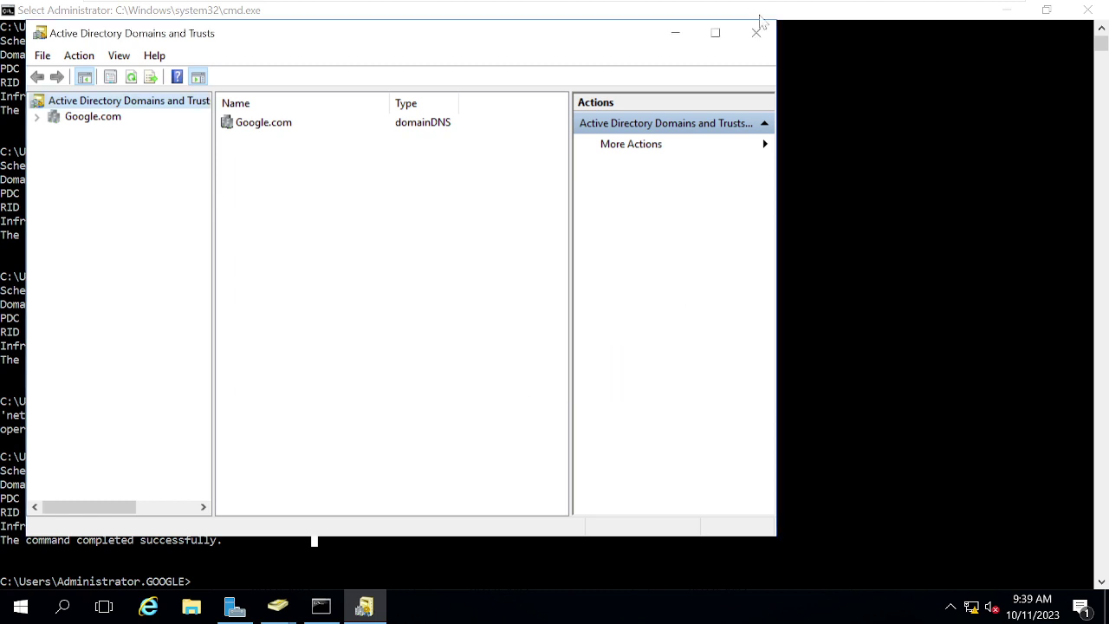
left_click(756, 32)
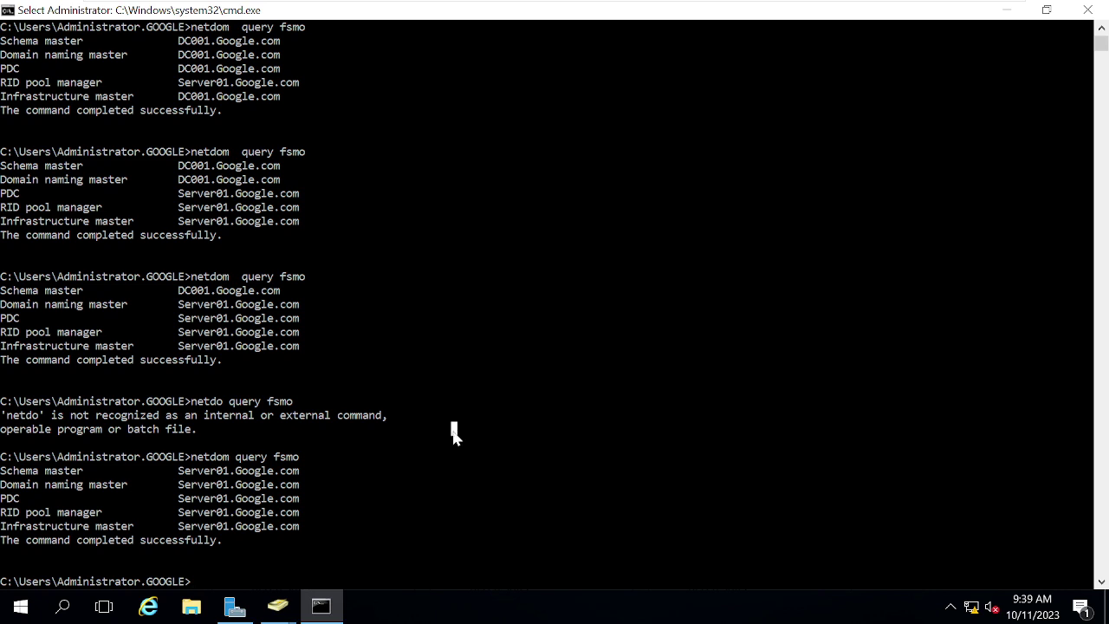
Step: Rerun netdom query fsmo, cancel it with Ctrl+C, and run it again
key("Up")
key("Return")
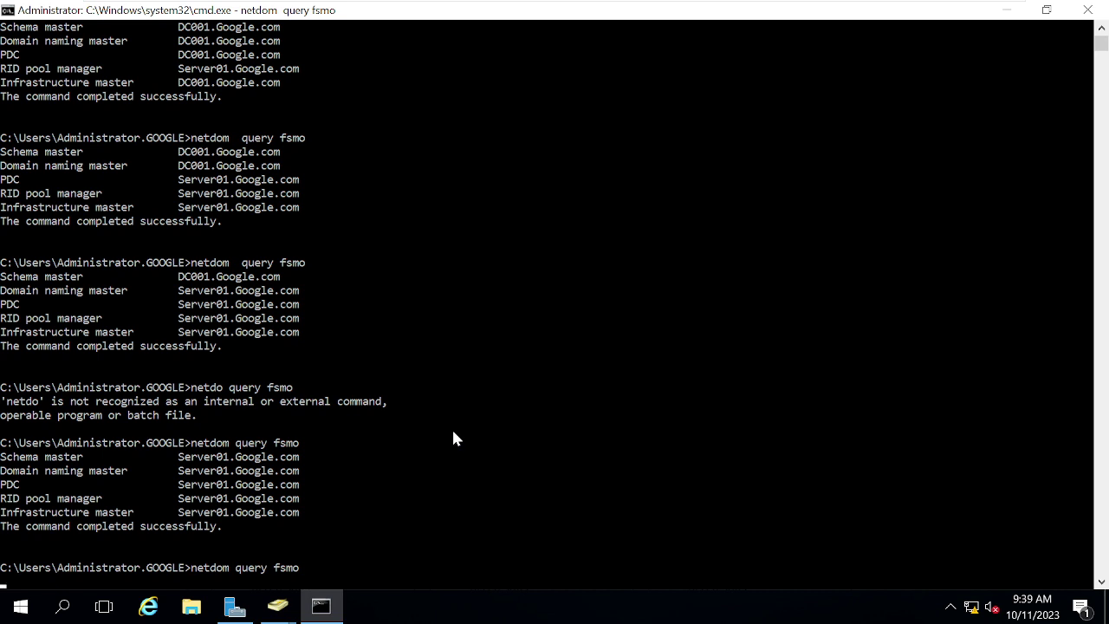
key("ctrl+c")
key("Up")
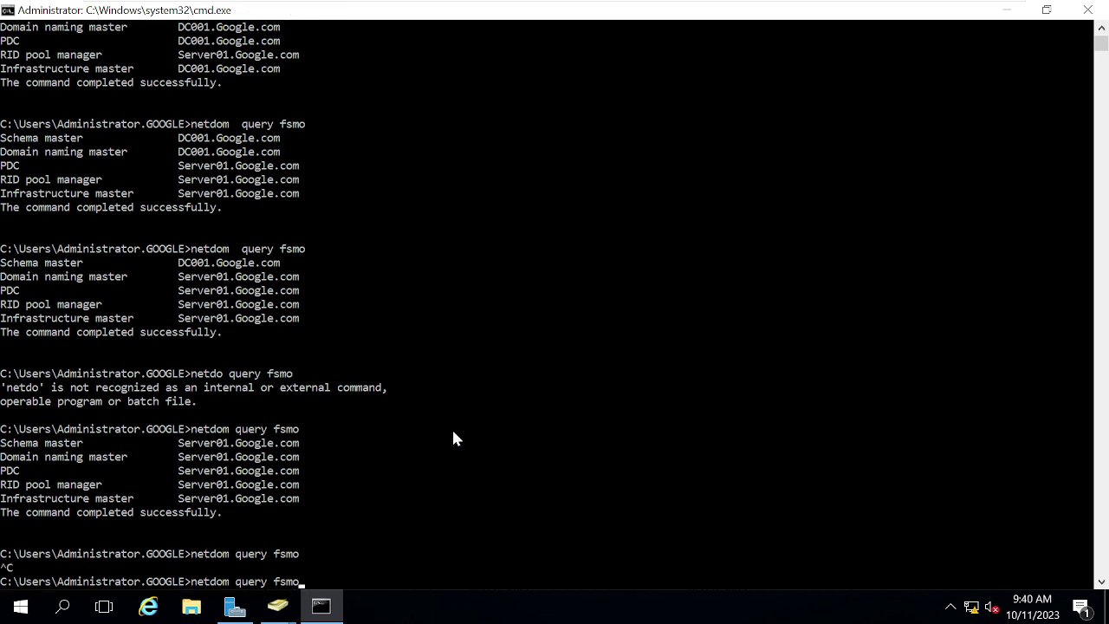
key("Return")
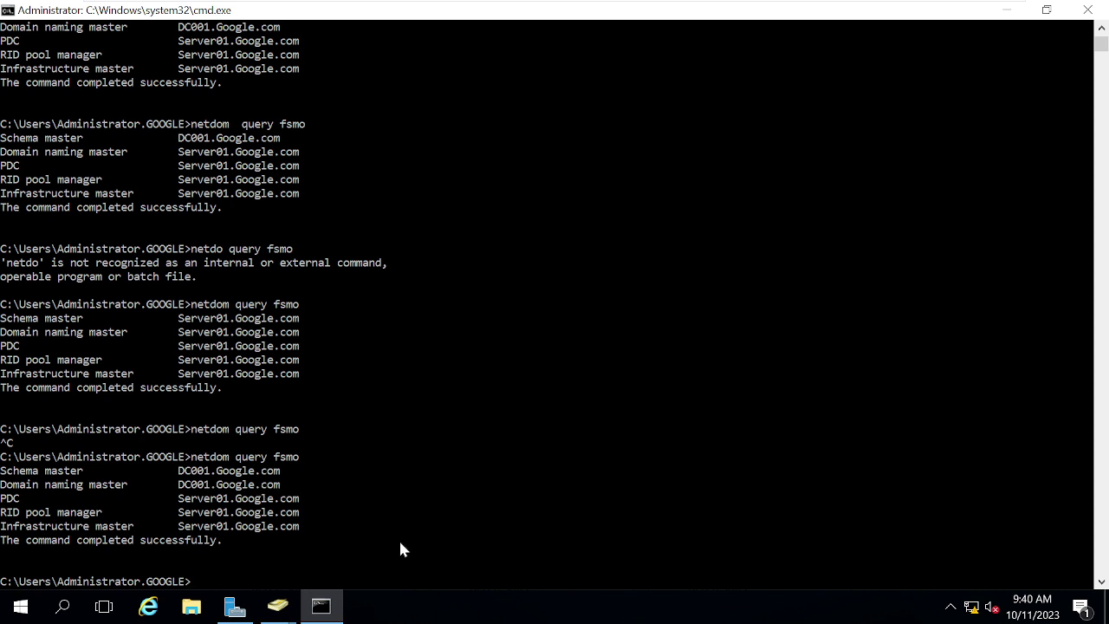
left_click(282, 483)
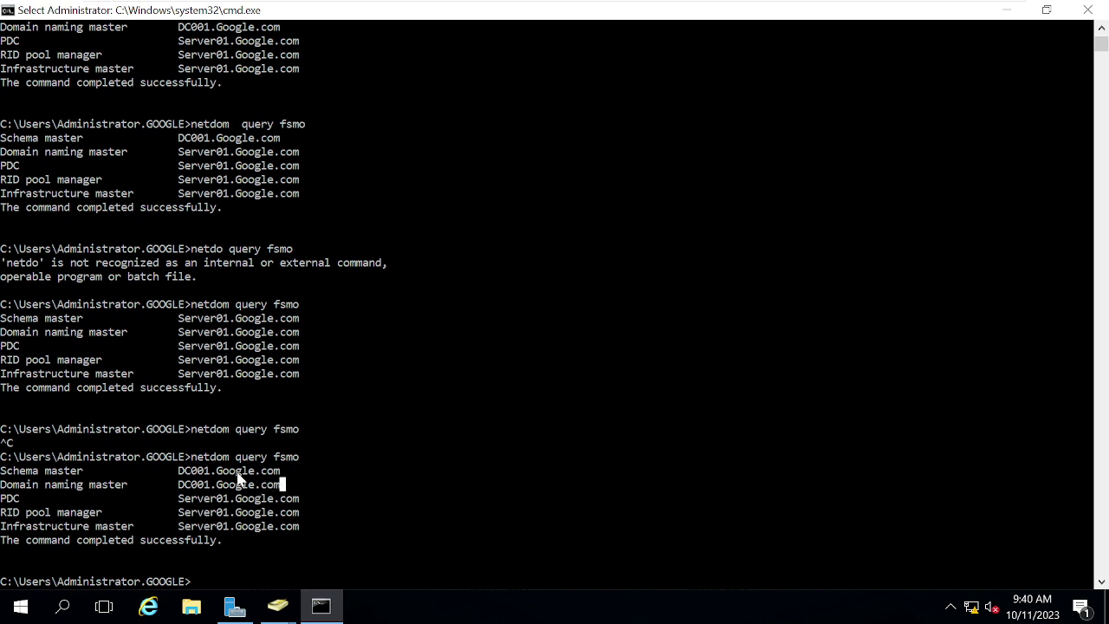
left_click_drag(241, 479, 4, 473)
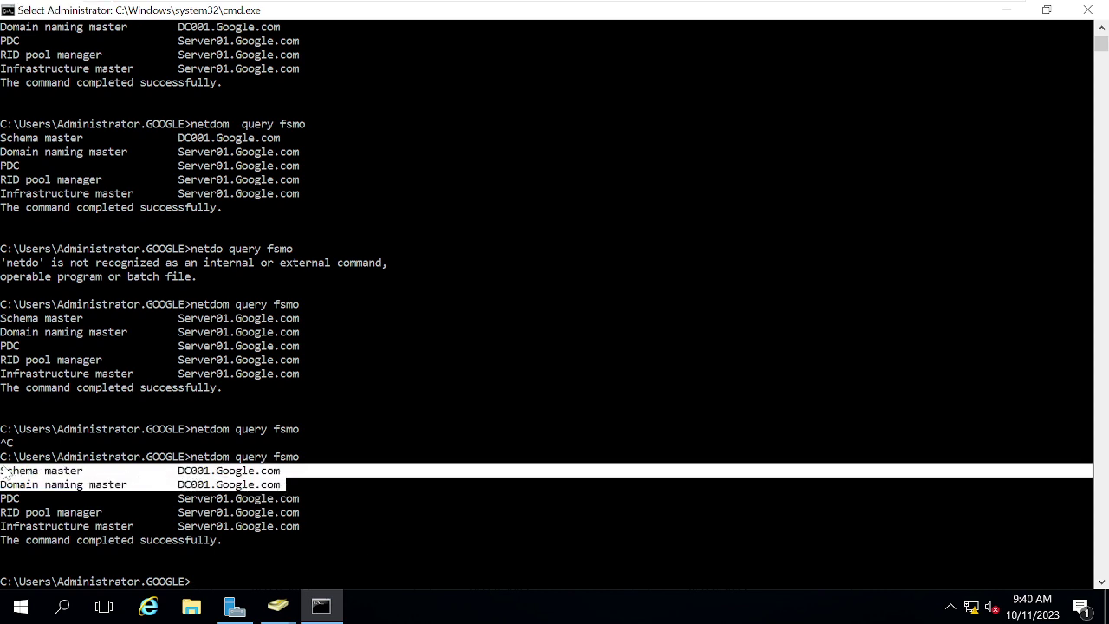
left_click_drag(106, 526, 12, 498)
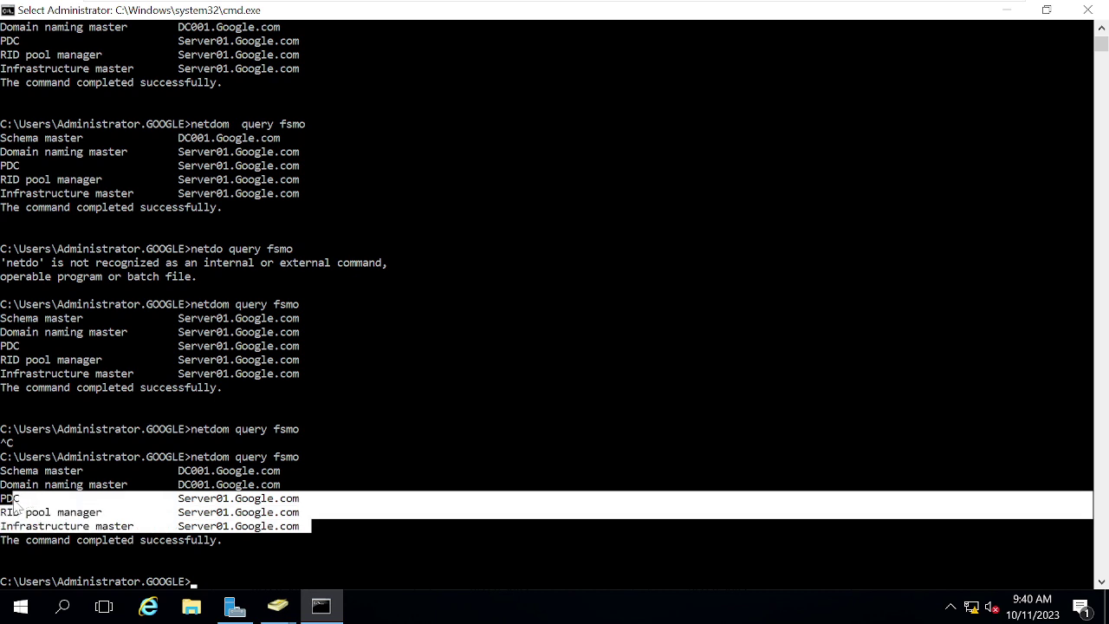
left_click(319, 498)
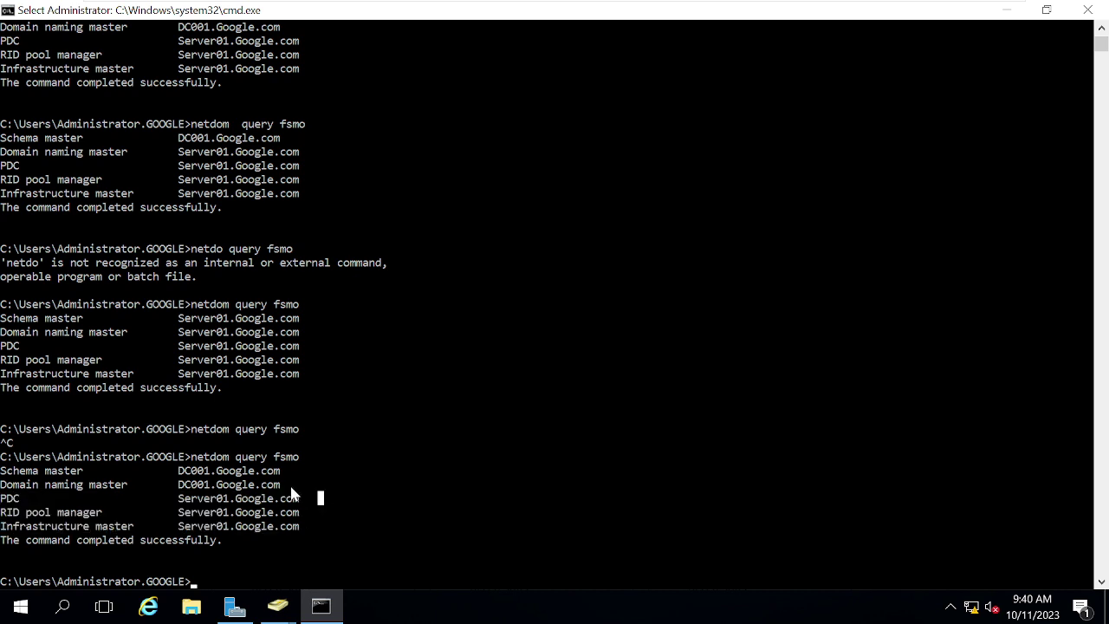
left_click_drag(283, 476, 303, 533)
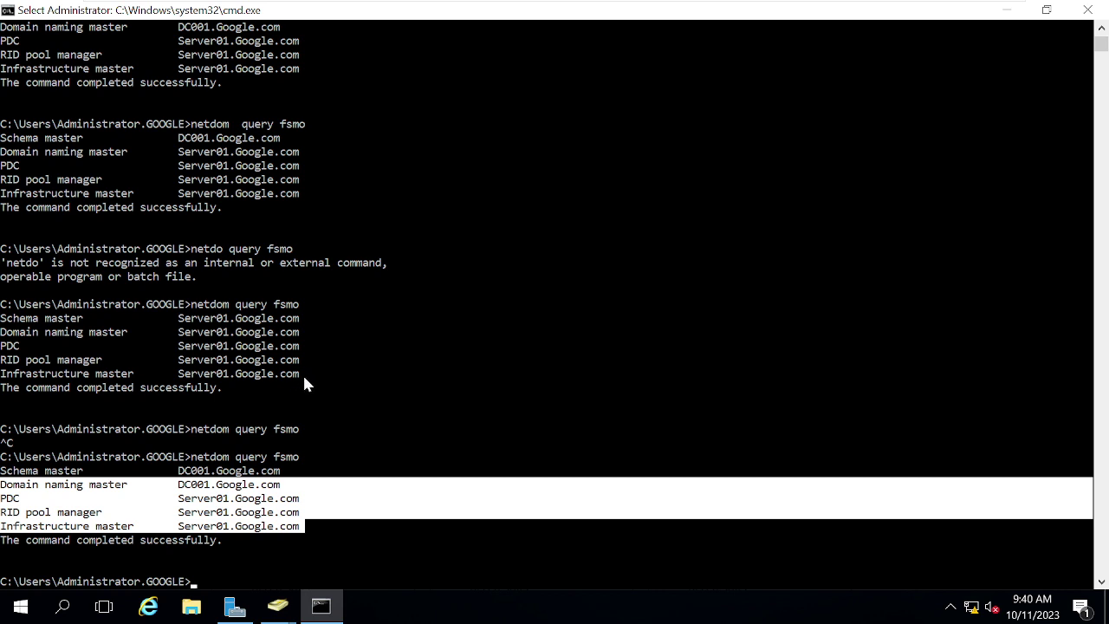
left_click_drag(302, 374, 3, 319)
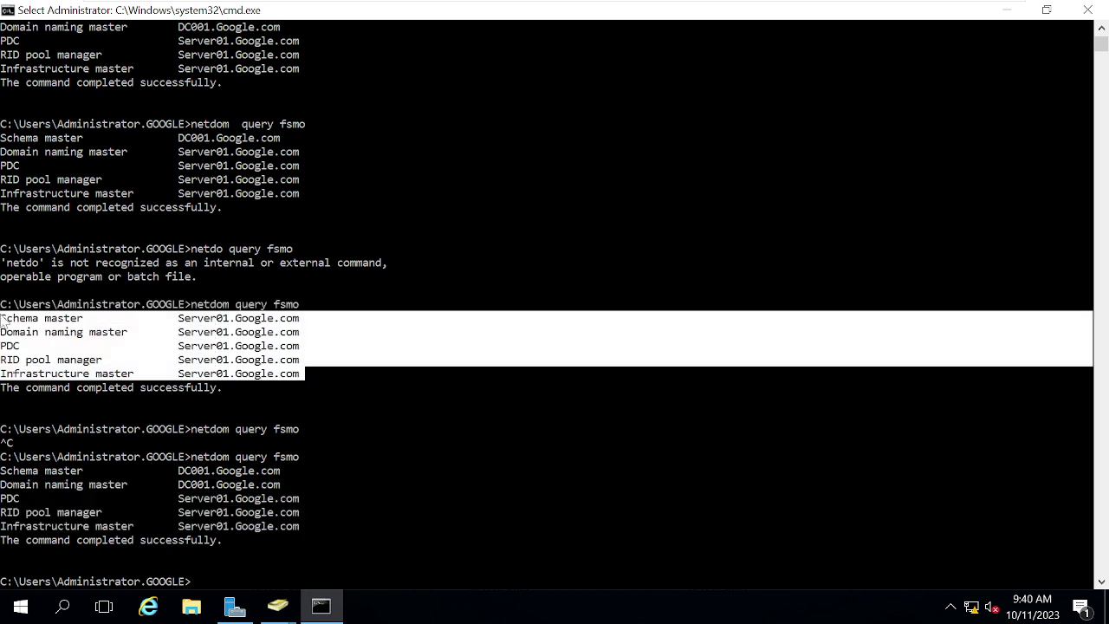
left_click(174, 332)
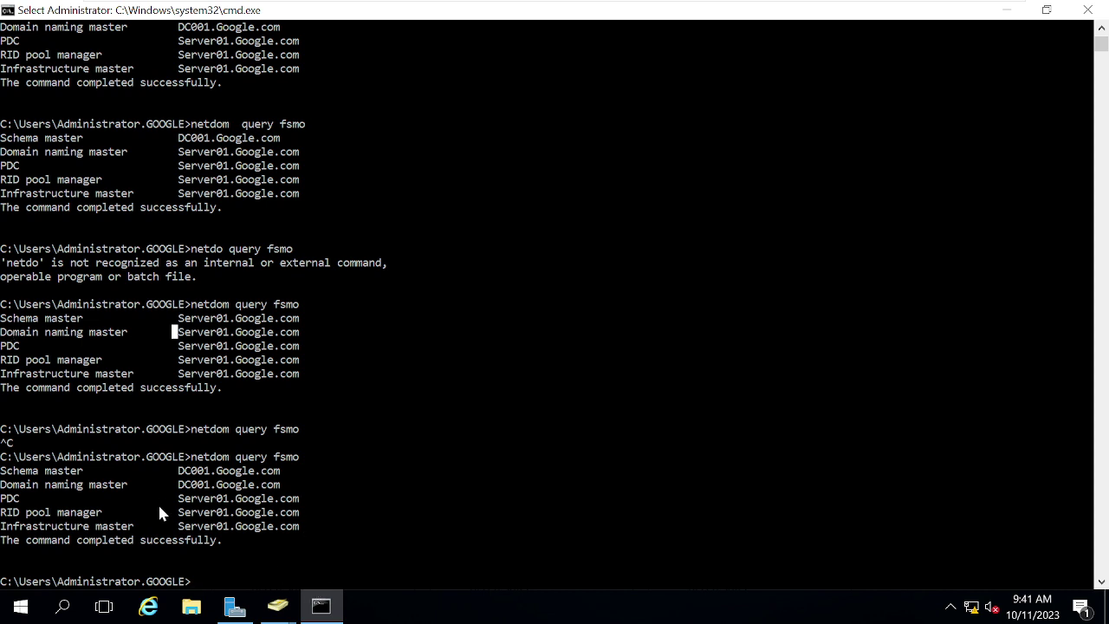
left_click_drag(302, 484, 4, 471)
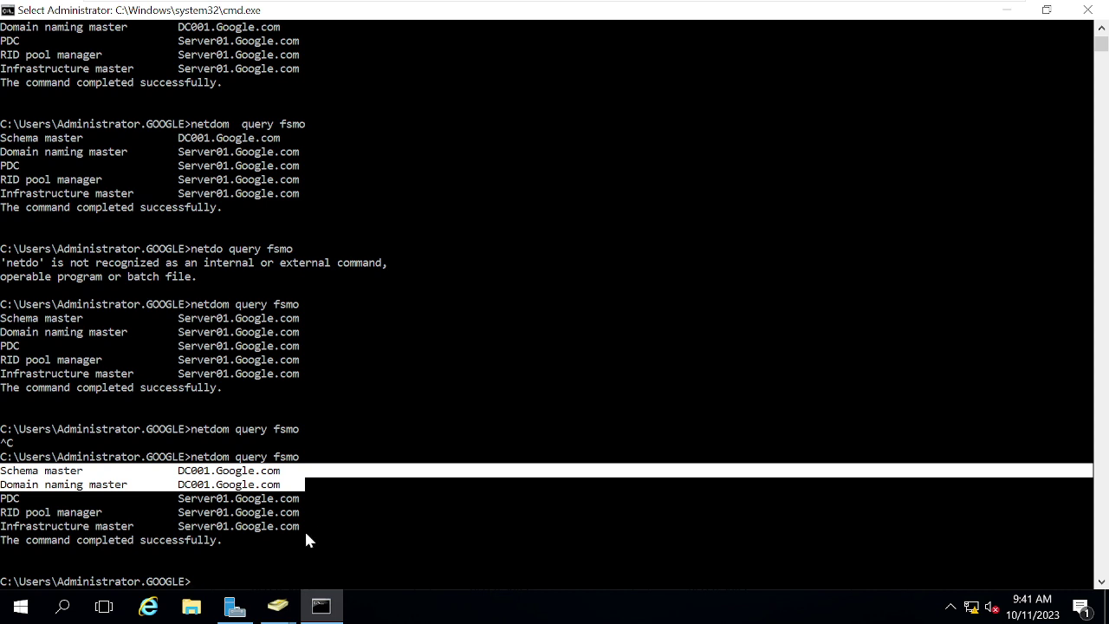
left_click_drag(306, 534, 2, 500)
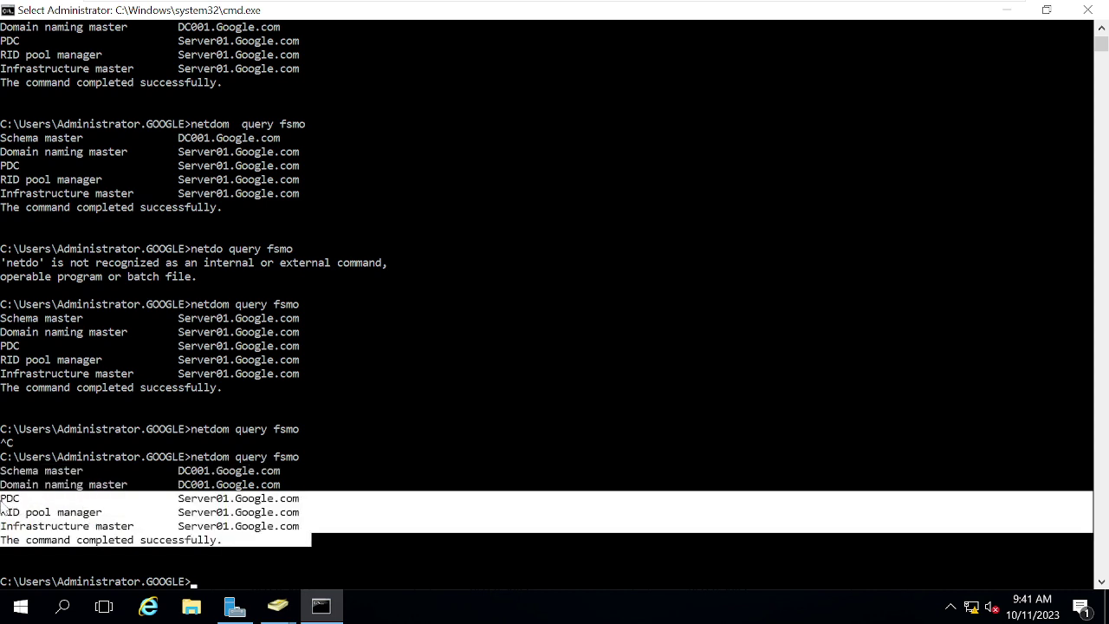
left_click(75, 513)
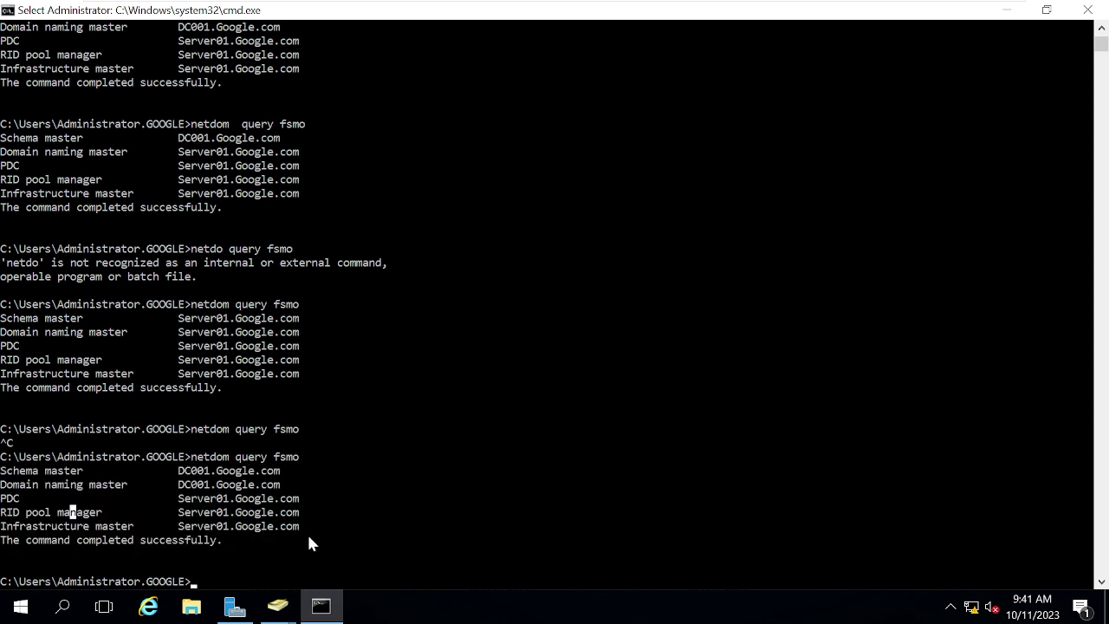
left_click_drag(300, 525, 3, 506)
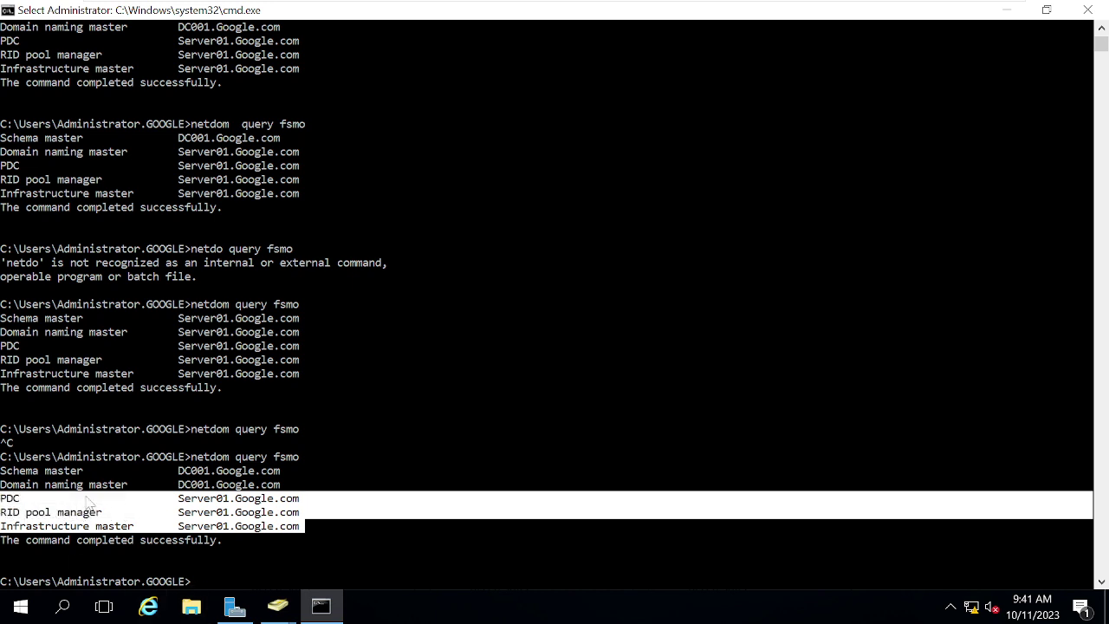
left_click(33, 473)
left_click_drag(97, 479, 201, 487)
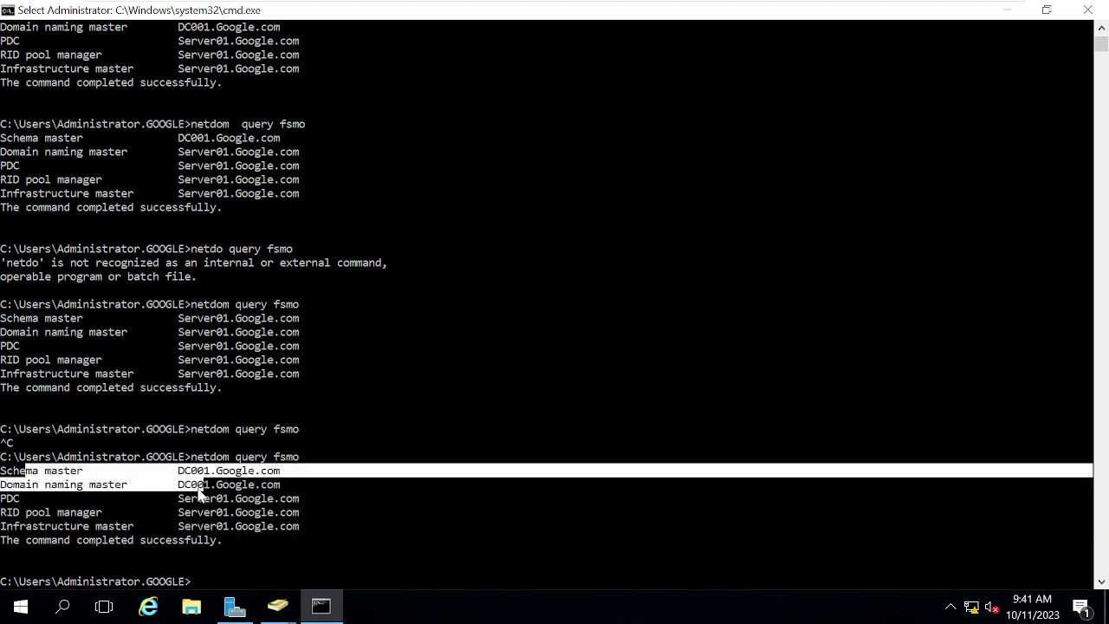
double_click(216, 529)
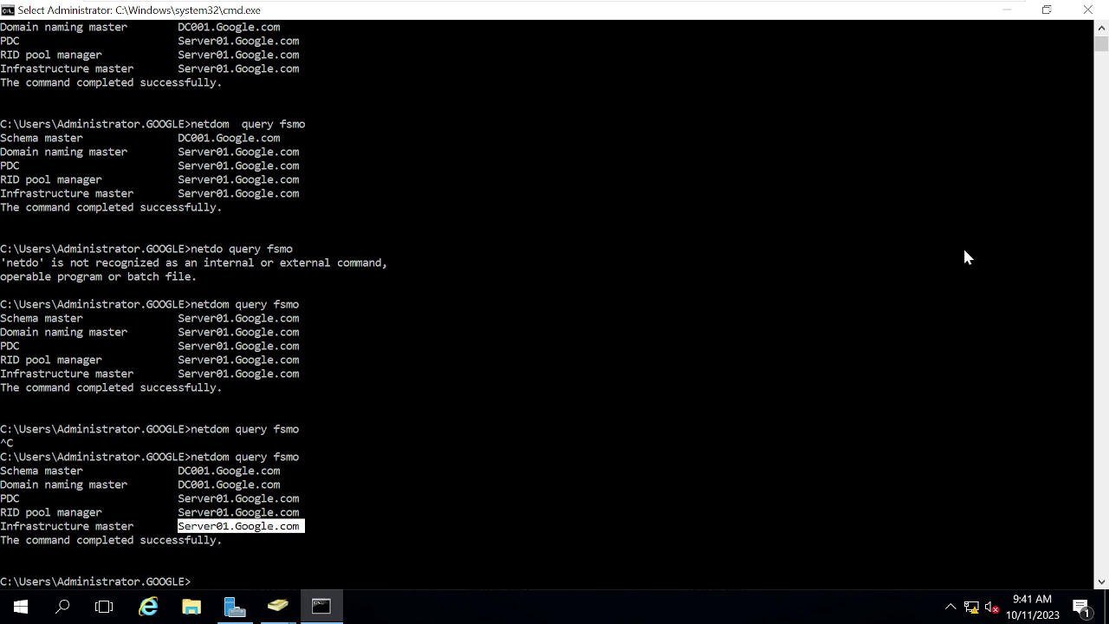
left_click(934, 384)
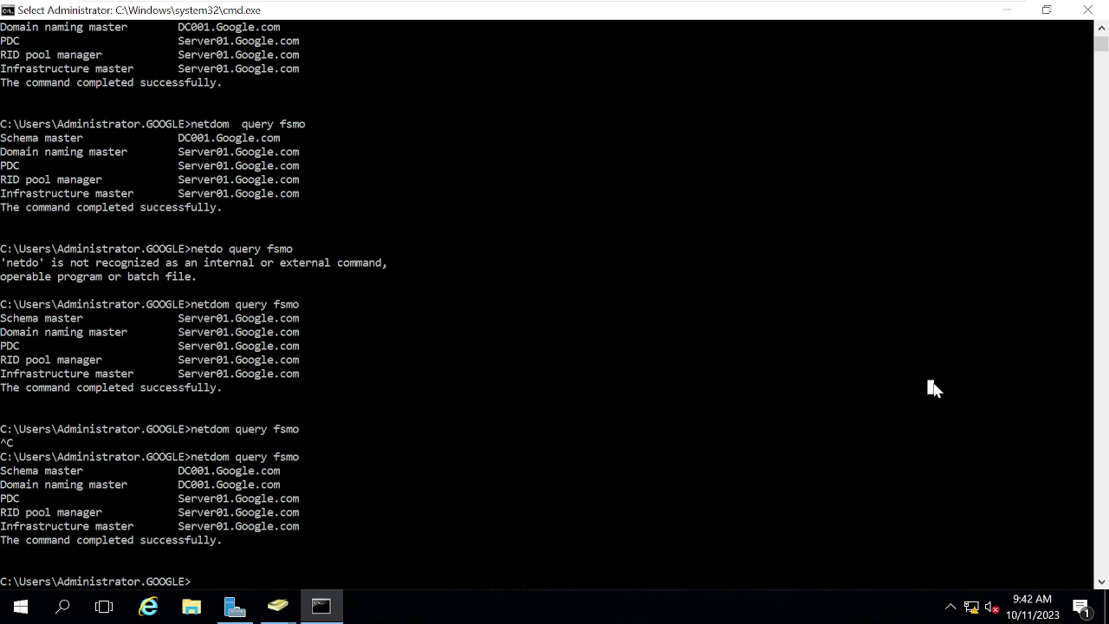